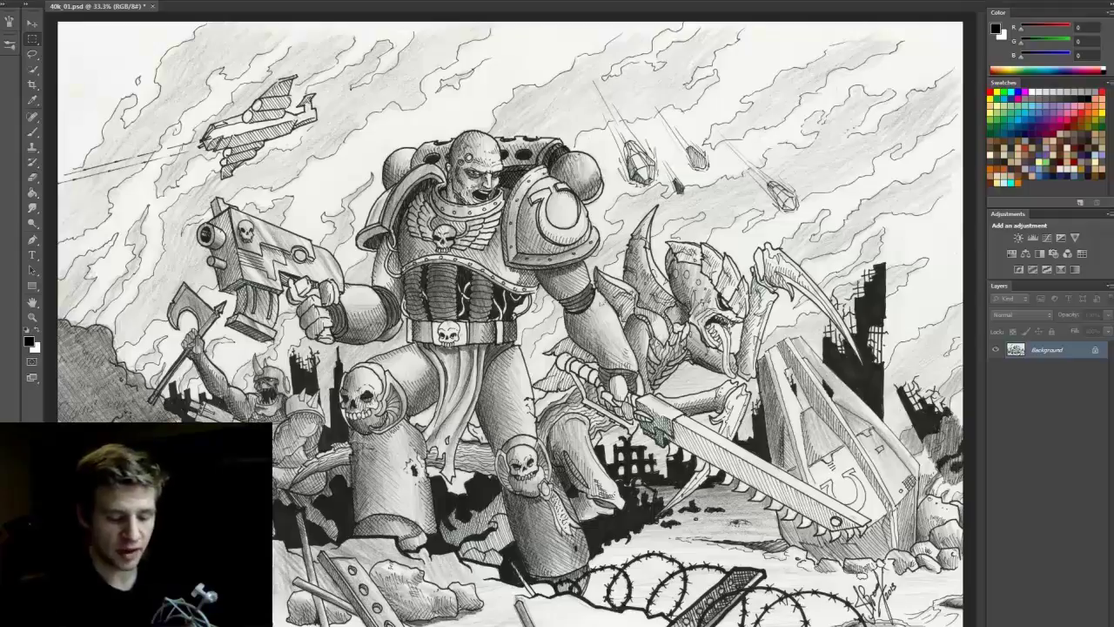
# Step: Create a new layer above the background drawing and set the brush's foreground color to bright blue, RGB 11, 28, 255
pyautogui.hotkey('ctrl', 'shift', 'alt', 'n')
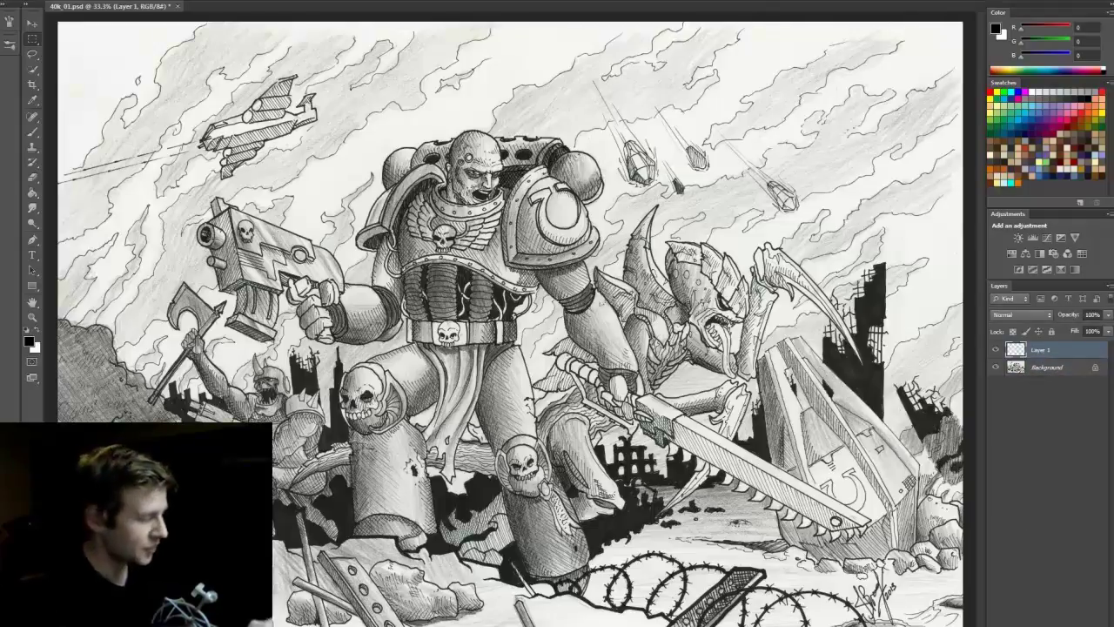
pyautogui.press('b')
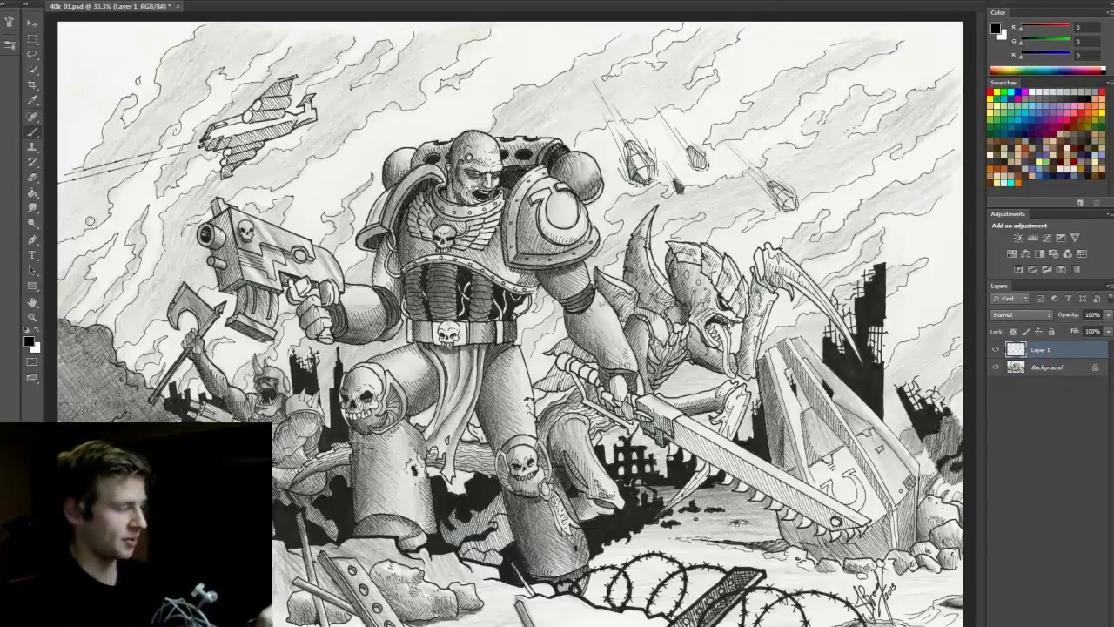
pyautogui.click(33, 345)
pyautogui.moveTo(574, 380); pyautogui.dragTo(574, 372)
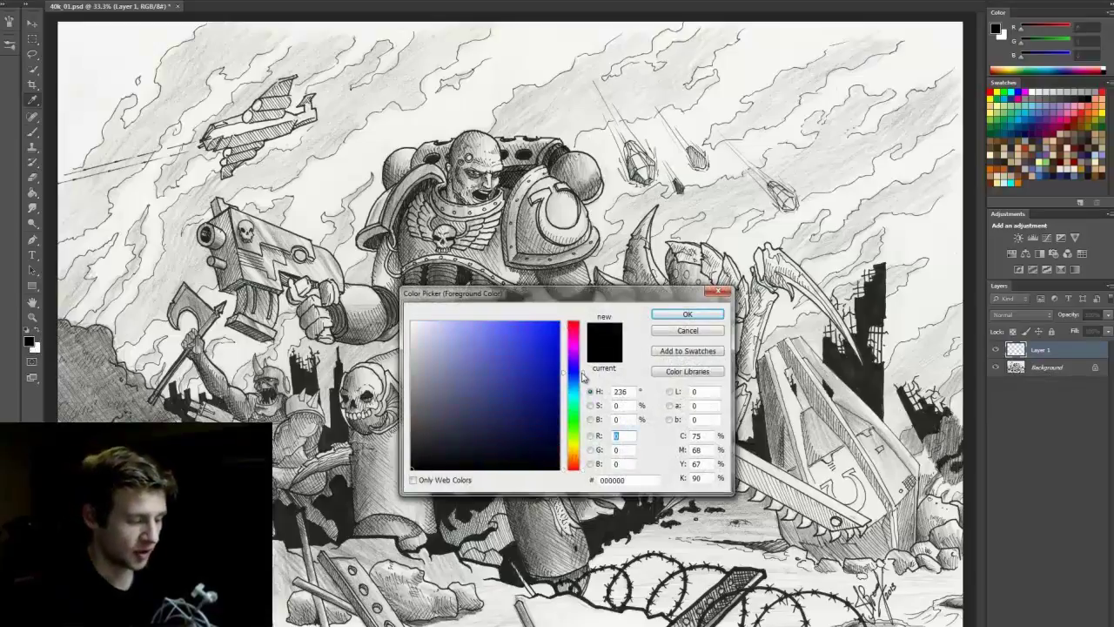
pyautogui.moveTo(544, 324)
pyautogui.mouseDown()
pyautogui.moveTo(528, 317)
pyautogui.moveTo(550, 313)
pyautogui.moveTo(525, 335)
pyautogui.mouseUp()
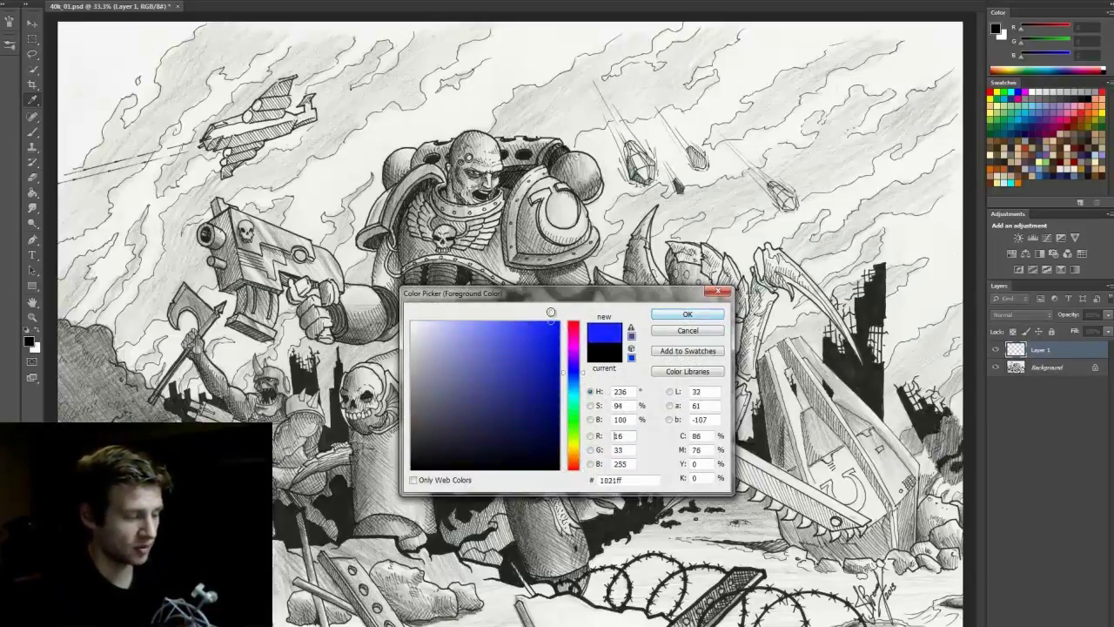
pyautogui.click(688, 315)
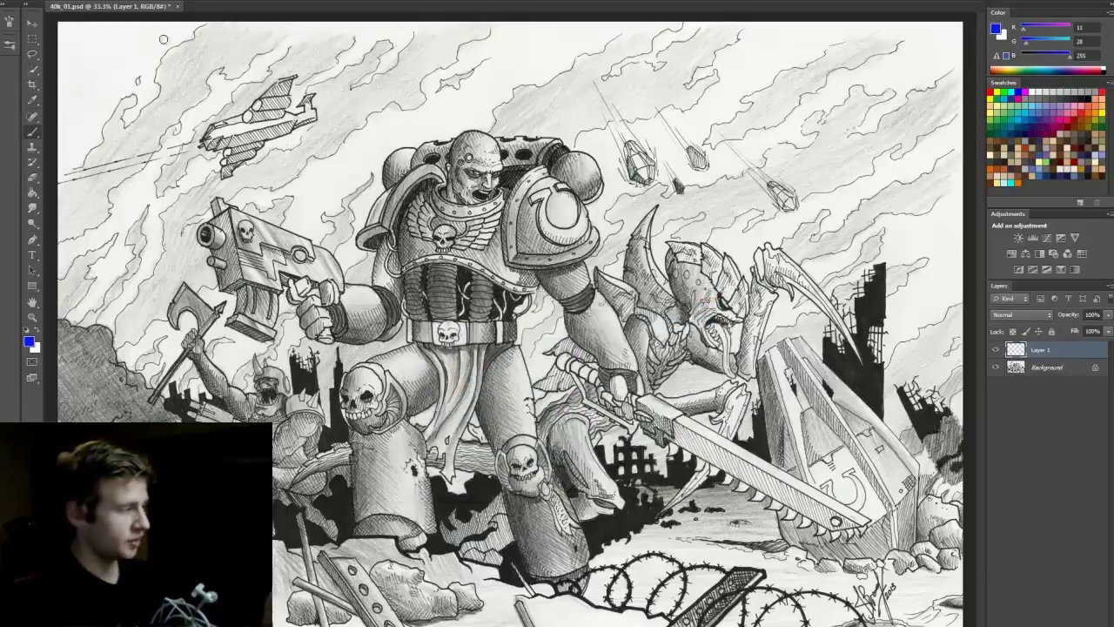
# Step: Paint the space marine's shoulder pads, chest plate and sword arm blue with a hard round brush
pyautogui.rightClick(523, 275)
pyautogui.click(570, 310)
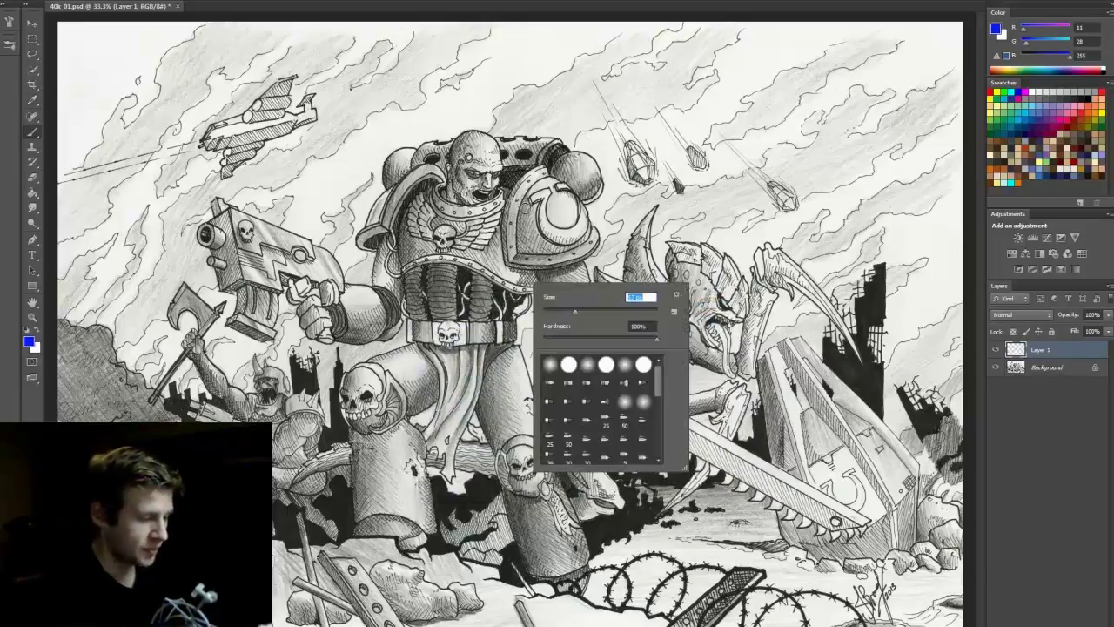
pyautogui.moveTo(527, 207)
pyautogui.mouseDown()
pyautogui.moveTo(525, 254)
pyautogui.moveTo(590, 242)
pyautogui.moveTo(583, 253)
pyautogui.moveTo(540, 182)
pyautogui.moveTo(559, 180)
pyautogui.moveTo(576, 224)
pyautogui.mouseUp()
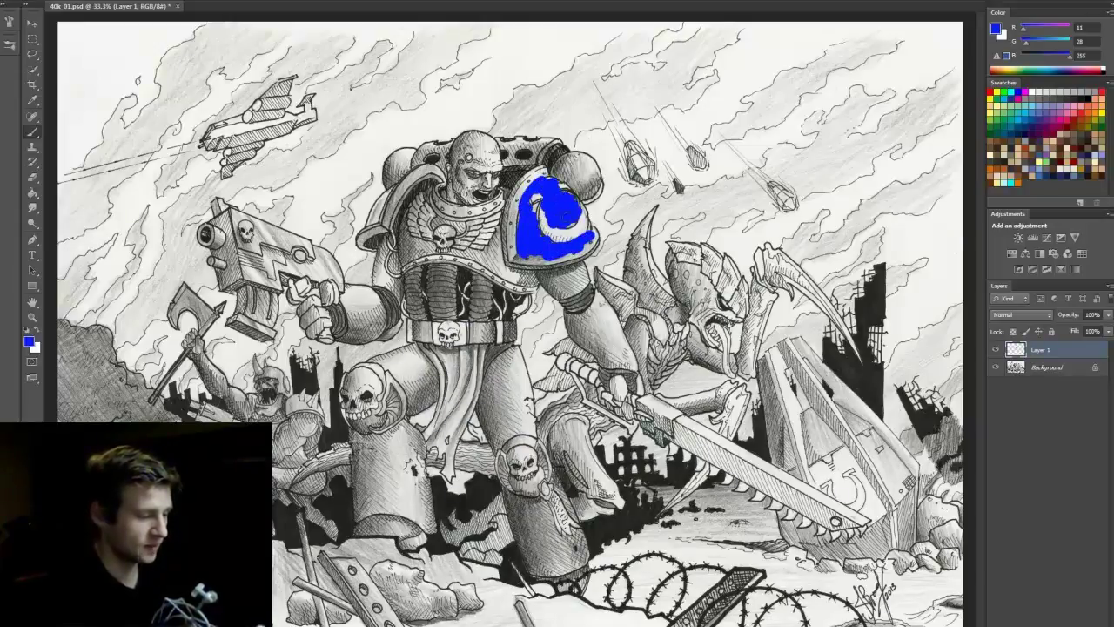
pyautogui.moveTo(405, 219)
pyautogui.mouseDown()
pyautogui.moveTo(403, 261)
pyautogui.moveTo(430, 247)
pyautogui.moveTo(493, 256)
pyautogui.moveTo(516, 276)
pyautogui.moveTo(581, 269)
pyautogui.moveTo(568, 298)
pyautogui.moveTo(581, 287)
pyautogui.moveTo(570, 280)
pyautogui.moveTo(577, 268)
pyautogui.moveTo(573, 328)
pyautogui.moveTo(590, 317)
pyautogui.moveTo(593, 334)
pyautogui.moveTo(607, 319)
pyautogui.moveTo(612, 363)
pyautogui.moveTo(631, 361)
pyautogui.moveTo(626, 331)
pyautogui.mouseUp()
pyautogui.moveTo(447, 225)
pyautogui.mouseDown()
pyautogui.moveTo(437, 225)
pyautogui.moveTo(462, 227)
pyautogui.moveTo(430, 190)
pyautogui.mouseUp()
pyautogui.moveTo(505, 201)
pyautogui.mouseDown()
pyautogui.moveTo(371, 217)
pyautogui.moveTo(394, 193)
pyautogui.mouseUp()
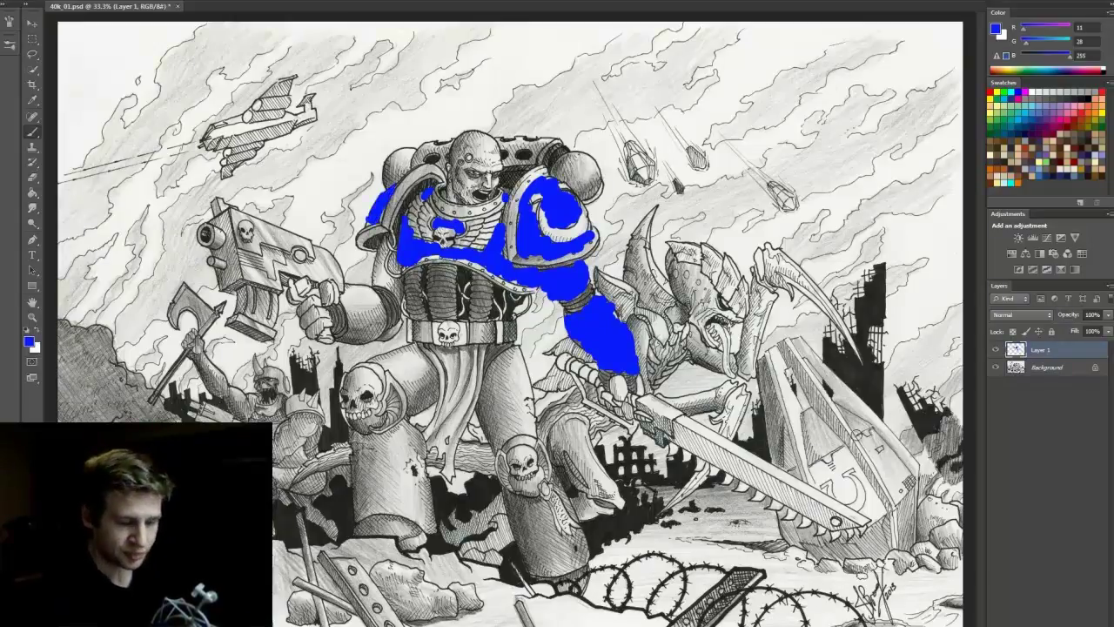
# Step: Paint the shoulder pad's trim and emblem, the collar and the winged chest skull in yellow, RGB 255, 218, 11
pyautogui.click(31, 342)
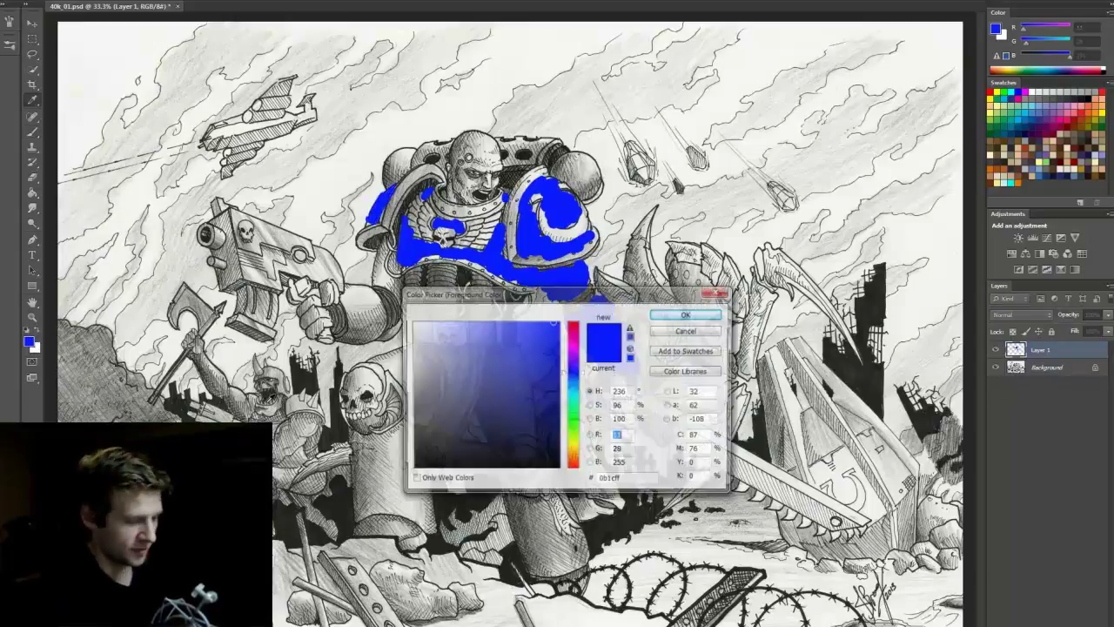
pyautogui.click(572, 447)
pyautogui.click(685, 315)
pyautogui.moveTo(535, 170)
pyautogui.mouseDown()
pyautogui.moveTo(506, 248)
pyautogui.moveTo(515, 194)
pyautogui.moveTo(545, 185)
pyautogui.moveTo(582, 261)
pyautogui.moveTo(598, 228)
pyautogui.mouseUp()
pyautogui.moveTo(538, 194)
pyautogui.mouseDown()
pyautogui.moveTo(537, 225)
pyautogui.moveTo(571, 228)
pyautogui.moveTo(574, 184)
pyautogui.mouseUp()
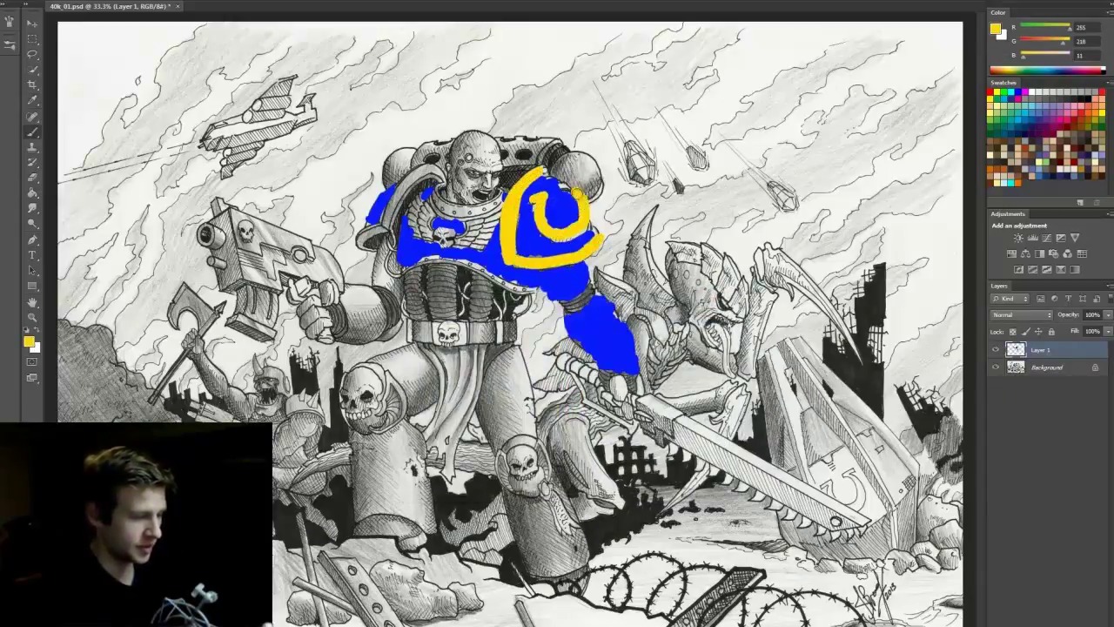
pyautogui.moveTo(438, 181)
pyautogui.mouseDown()
pyautogui.moveTo(442, 197)
pyautogui.moveTo(489, 207)
pyautogui.moveTo(501, 191)
pyautogui.mouseUp()
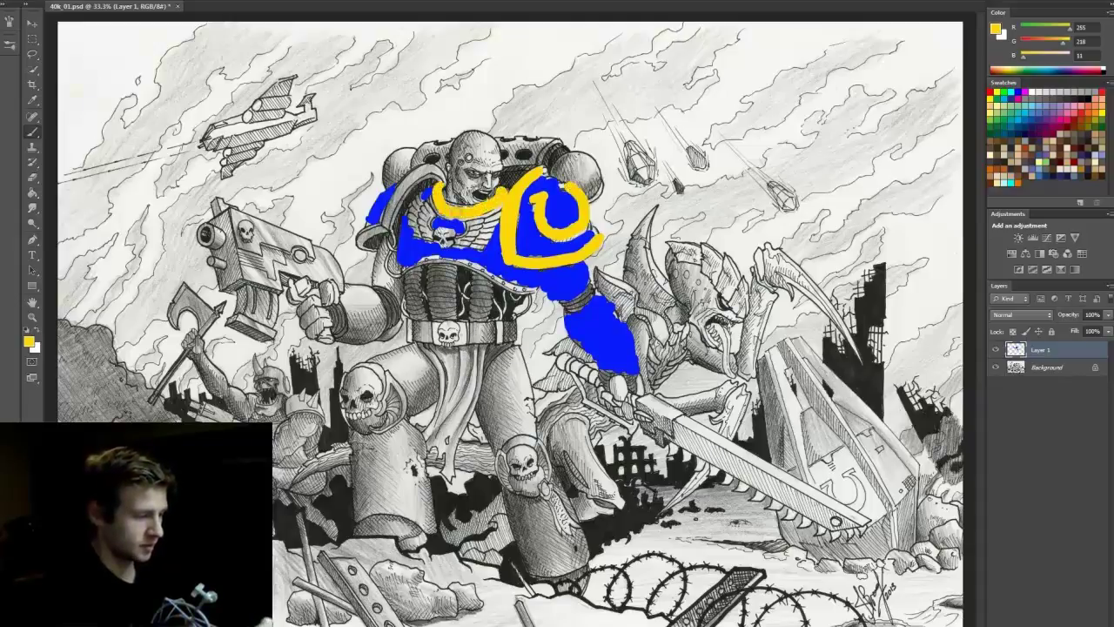
pyautogui.moveTo(419, 202)
pyautogui.mouseDown()
pyautogui.moveTo(476, 213)
pyautogui.moveTo(427, 242)
pyautogui.moveTo(499, 219)
pyautogui.mouseUp()
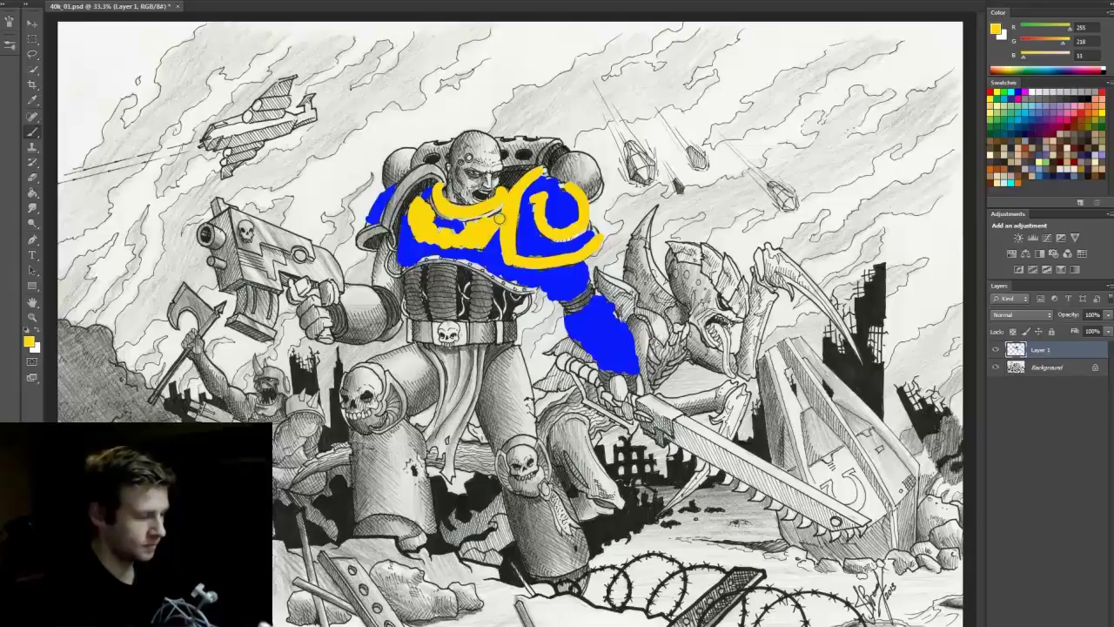
# Step: Choose a skin tone of RGB 213, 172, 124 and paint over the marine's entire head
pyautogui.click(29, 343)
pyautogui.moveTo(578, 448); pyautogui.dragTo(578, 452)
pyautogui.moveTo(490, 368)
pyautogui.mouseDown()
pyautogui.moveTo(476, 332)
pyautogui.moveTo(463, 346)
pyautogui.mouseUp()
pyautogui.click(581, 459)
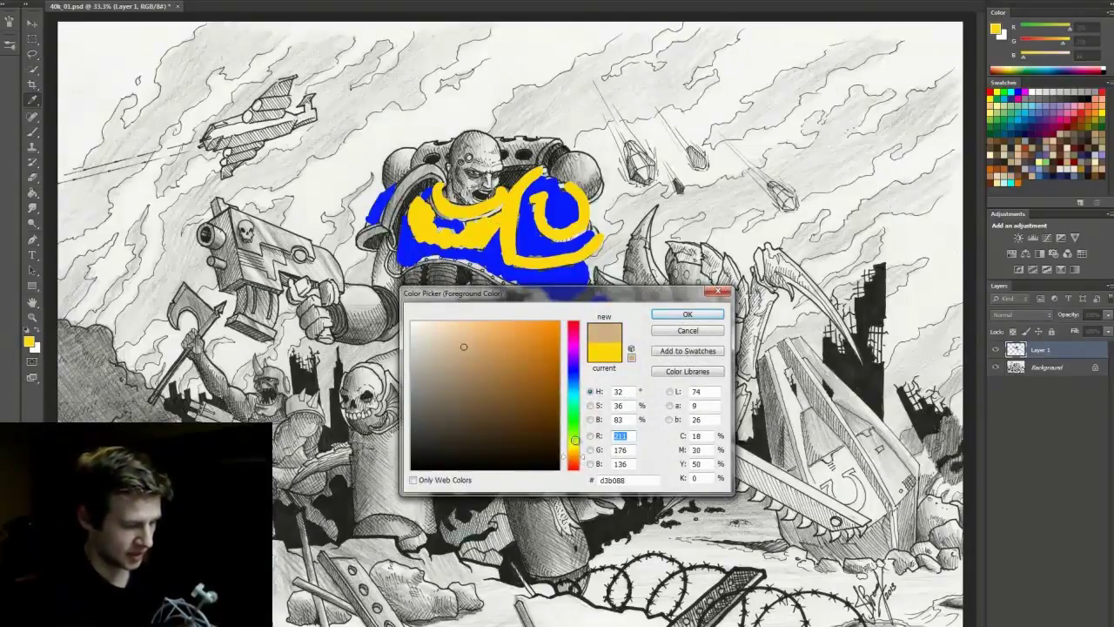
pyautogui.click(470, 345)
pyautogui.click(688, 315)
pyautogui.moveTo(462, 138)
pyautogui.mouseDown()
pyautogui.moveTo(461, 183)
pyautogui.moveTo(474, 196)
pyautogui.moveTo(498, 178)
pyautogui.moveTo(493, 153)
pyautogui.moveTo(467, 134)
pyautogui.mouseUp()
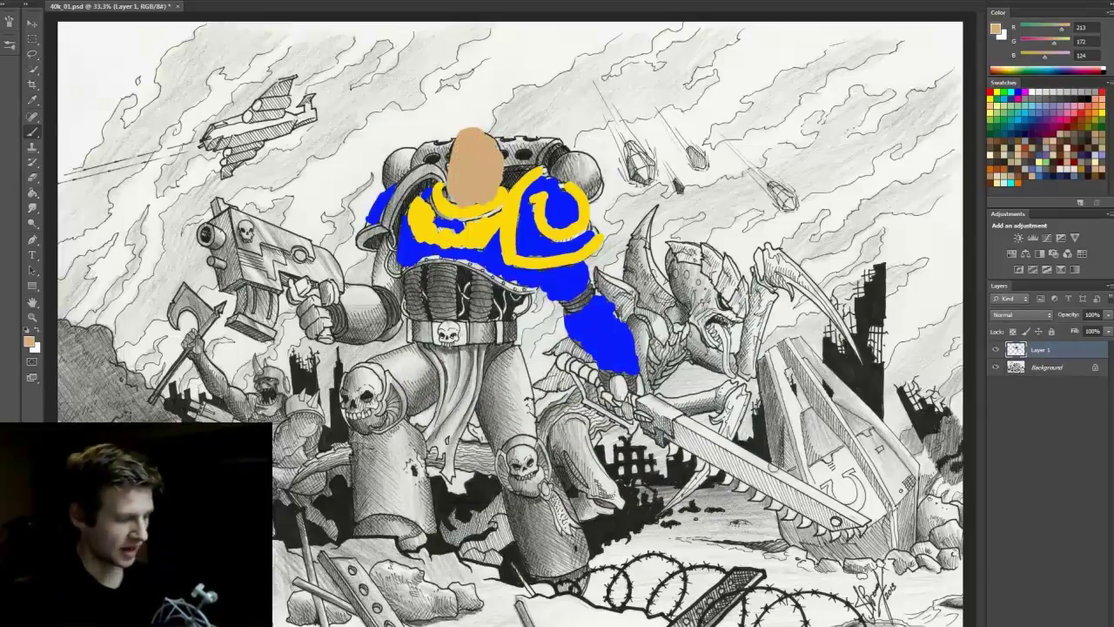
# Step: Try the darkening blend modes, such as Darken, Multiply and Linear Burn, on the painted color layer
pyautogui.click(1026, 315)
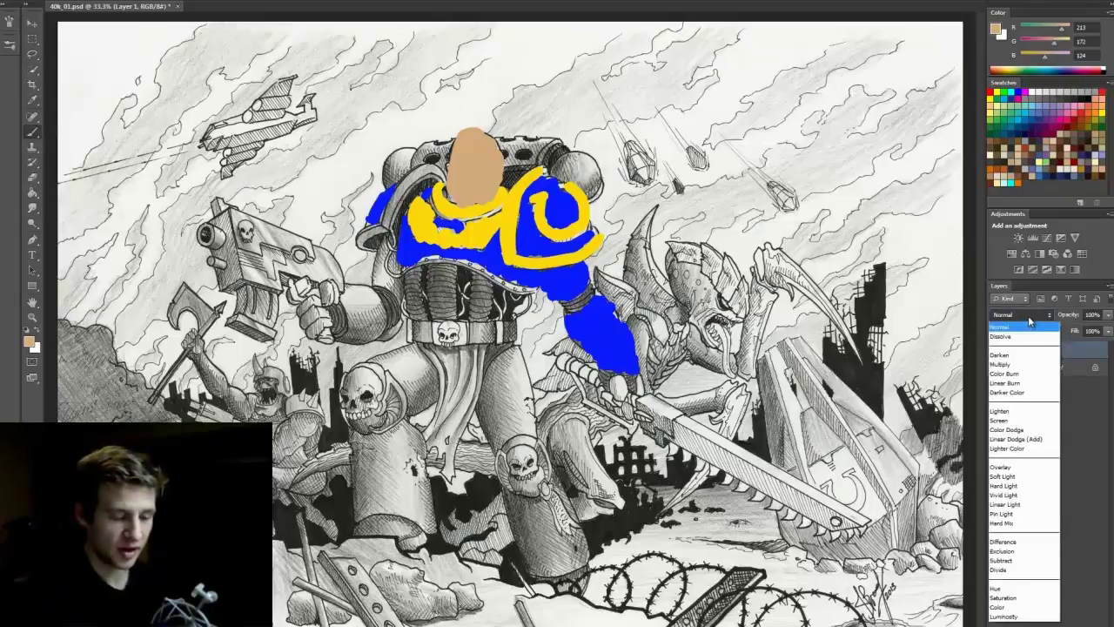
pyautogui.click(1015, 314)
pyautogui.press('Down')
pyautogui.press('Down')
pyautogui.press('Down')
pyautogui.press('Down')
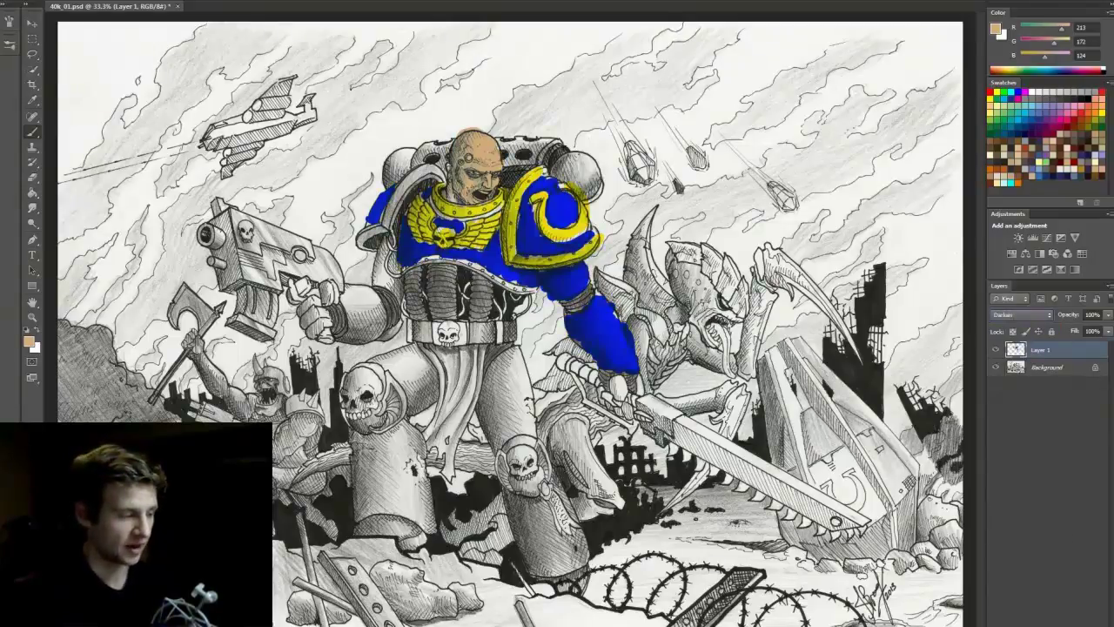
pyautogui.press('Up')
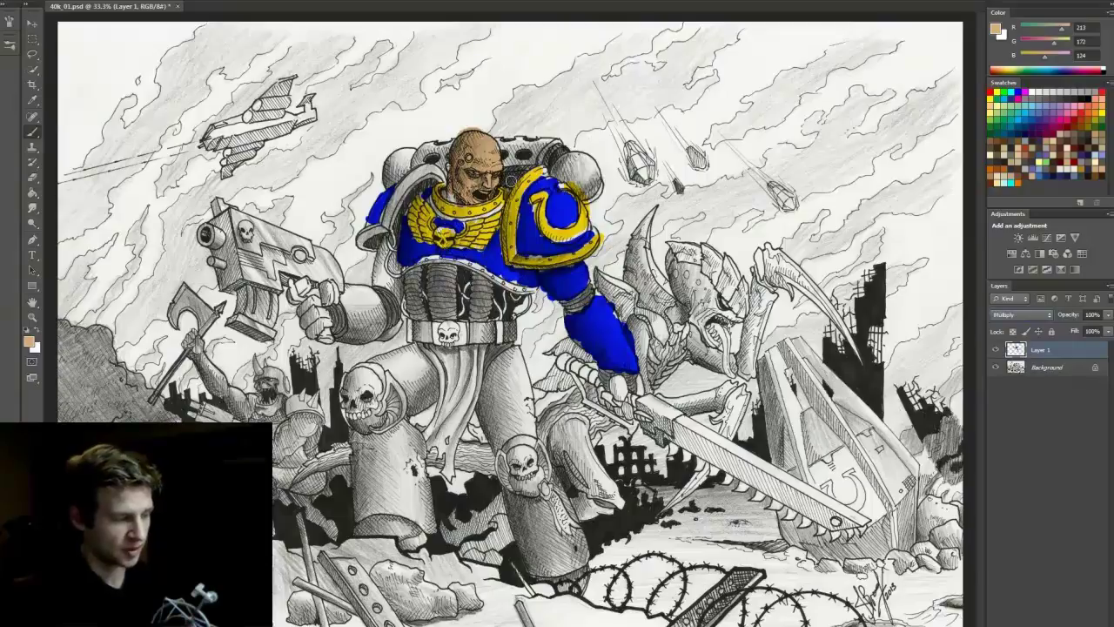
pyautogui.press('Down')
pyautogui.press('Down')
pyautogui.press('Down')
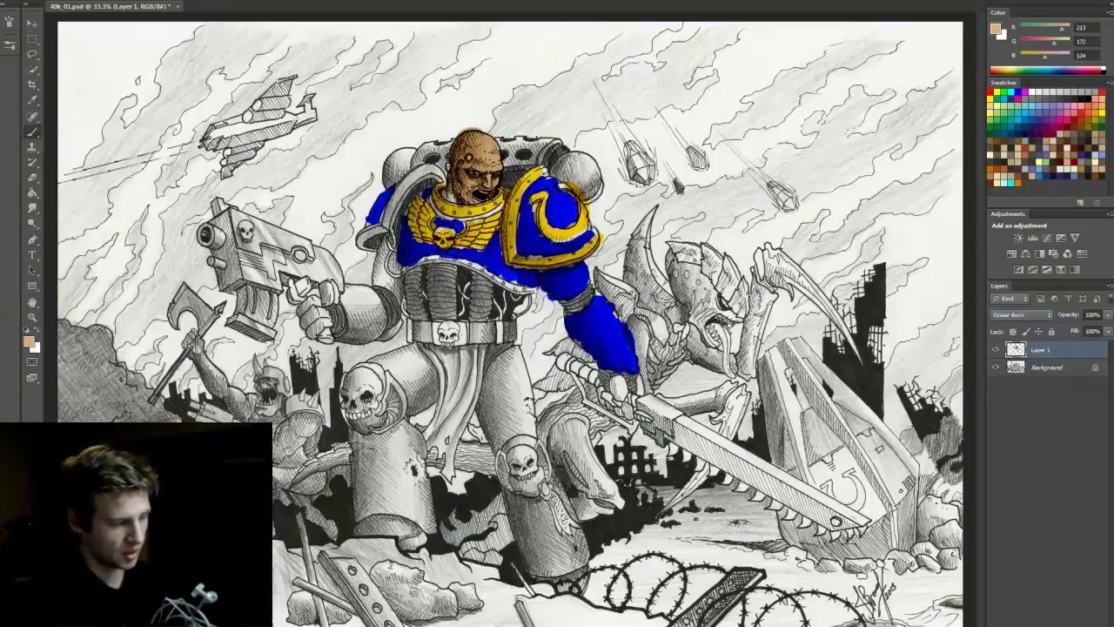
pyautogui.press('Up')
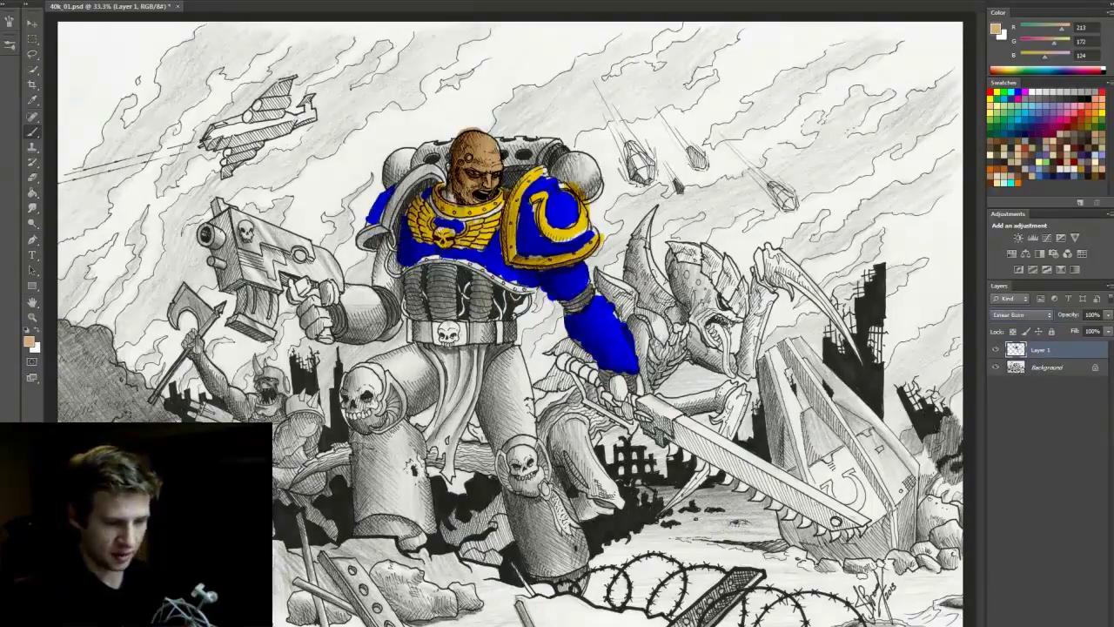
# Step: Cycle the color layer through the remaining blend modes, including Lighter Color, to compare their effect on the drawing
pyautogui.click(1008, 314)
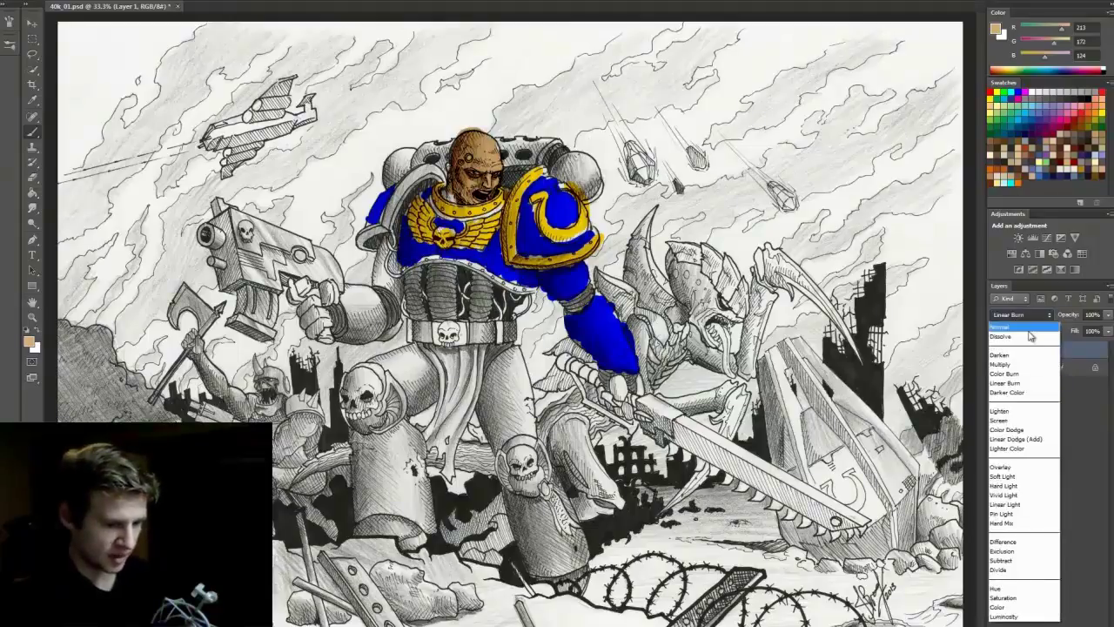
pyautogui.click(1005, 368)
pyautogui.press('Down')
pyautogui.press('Down')
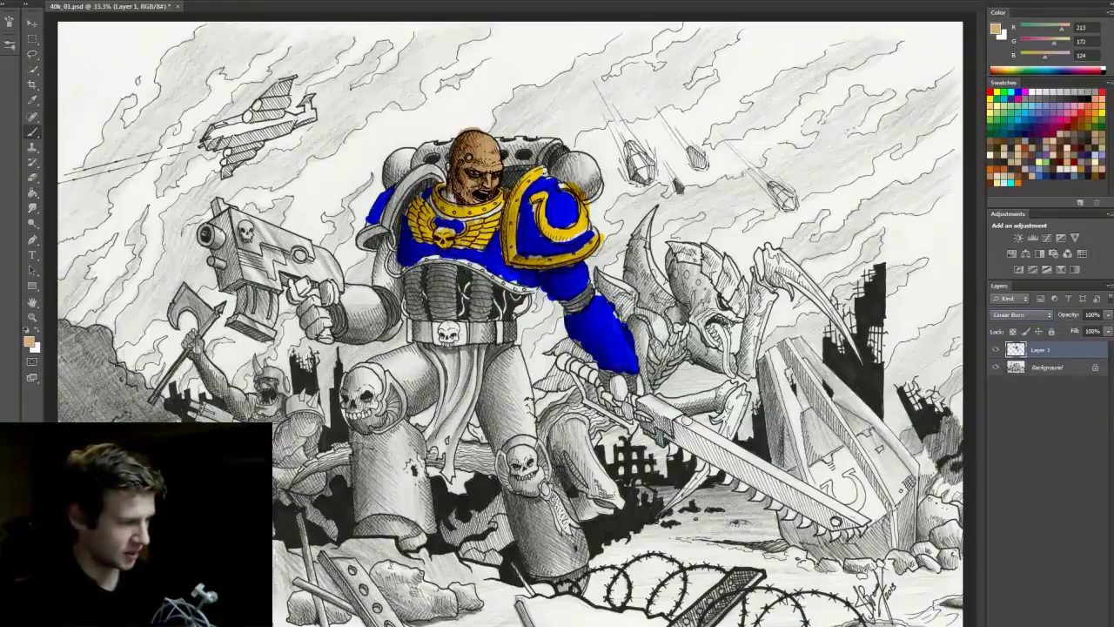
pyautogui.press('Down')
pyautogui.press('Down')
pyautogui.press('Down')
pyautogui.press('Down')
pyautogui.press('Down')
pyautogui.press('Down')
pyautogui.press('Down')
pyautogui.press('Down')
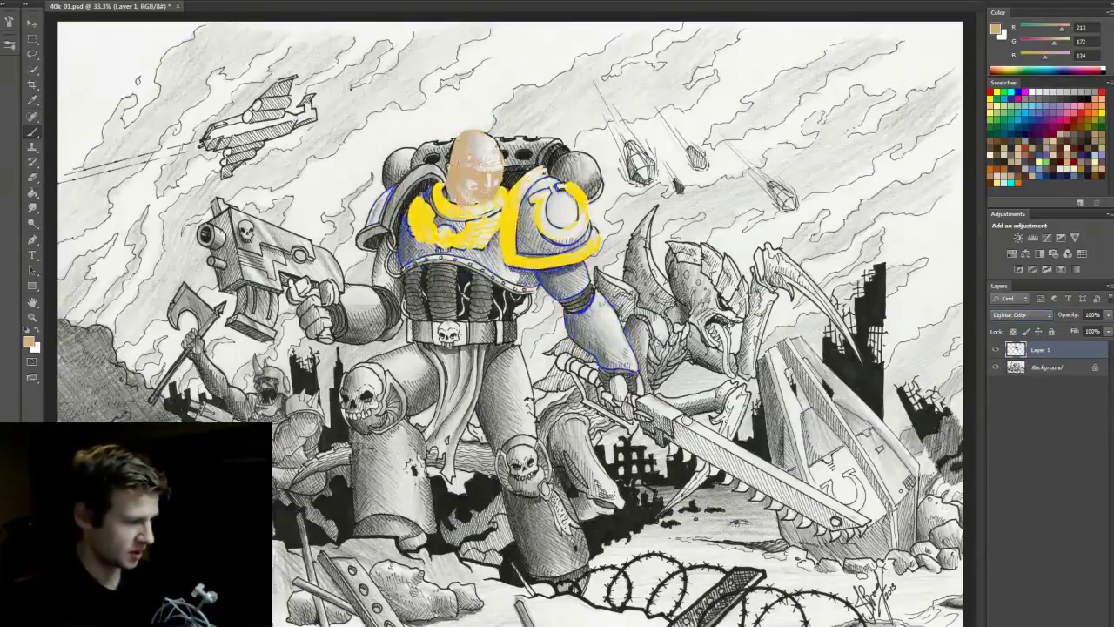
pyautogui.press('Down')
pyautogui.press('Down')
pyautogui.press('Down')
pyautogui.press('Down')
pyautogui.press('Down')
pyautogui.press('Down')
pyautogui.press('Down')
pyautogui.press('Down')
pyautogui.press('Down')
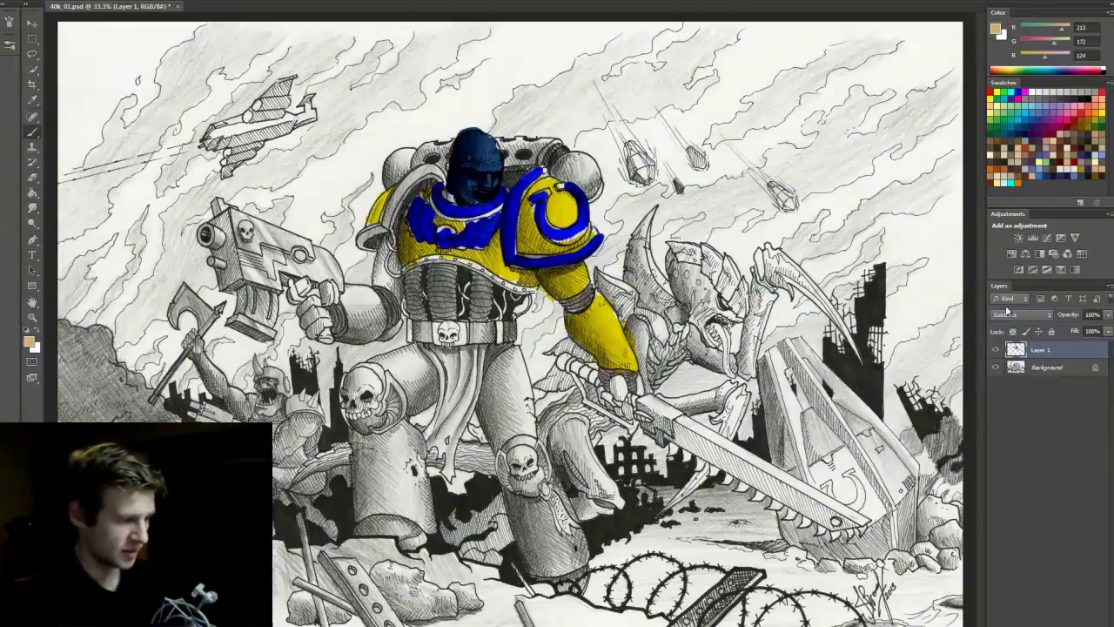
# Step: Set the painted color layer's blend mode to Multiply and leave the Brush tool
pyautogui.click(1013, 313)
pyautogui.click(1011, 365)
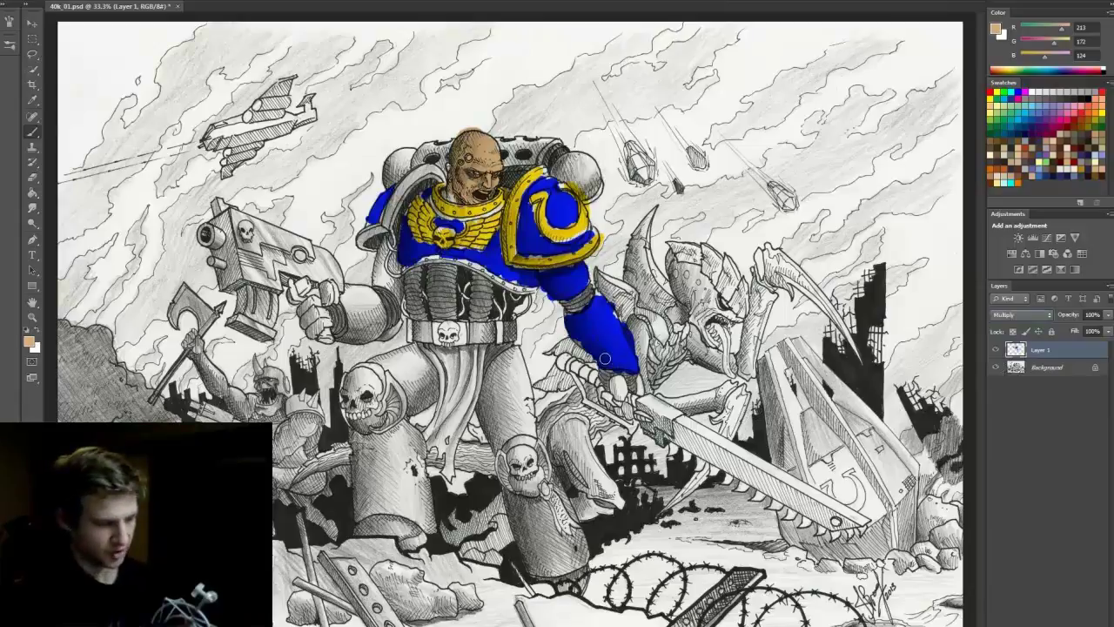
pyautogui.press('m')
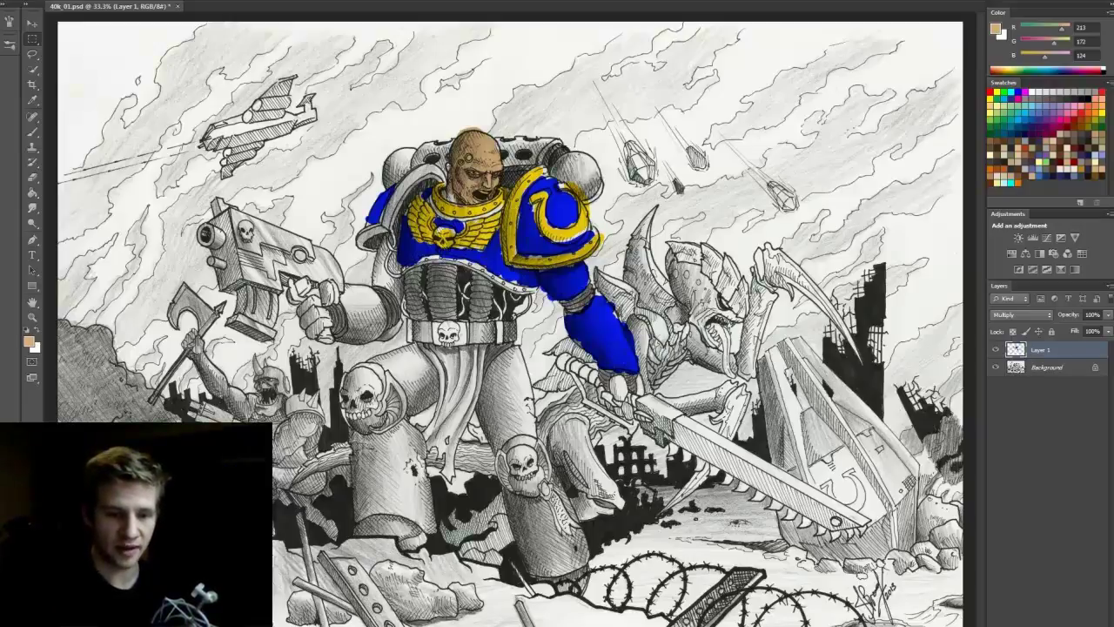
# Step: Place the PaperDecorative0034_2_L texture above the color layer and rotate it by 90 degrees into landscape orientation
pyautogui.moveTo(743, 331); pyautogui.dragTo(744, 21)
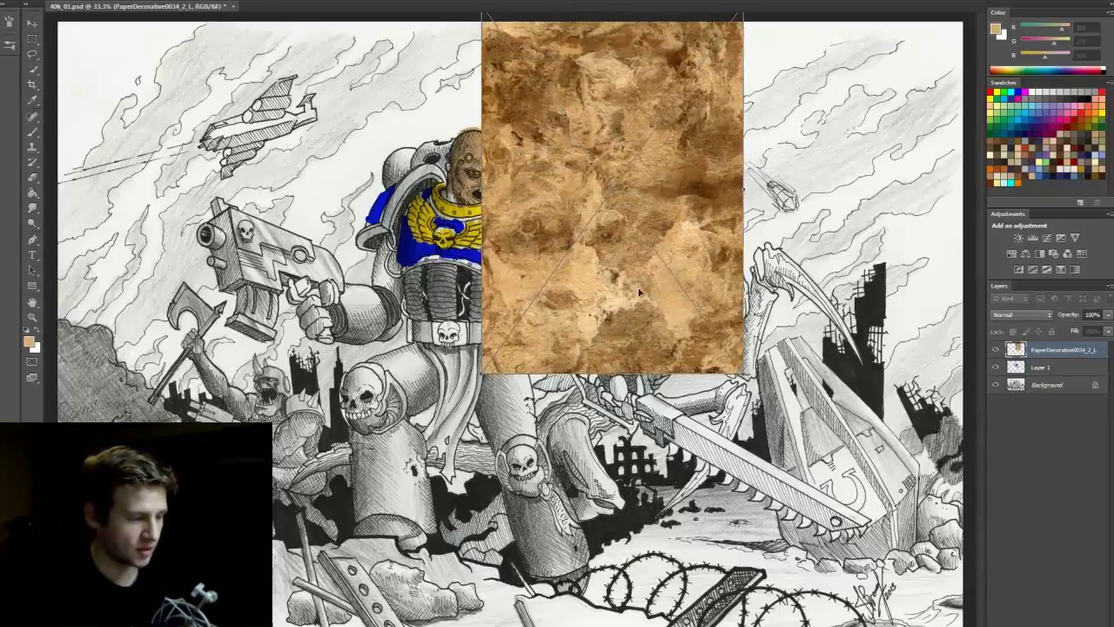
pyautogui.moveTo(638, 294); pyautogui.dragTo(561, 394)
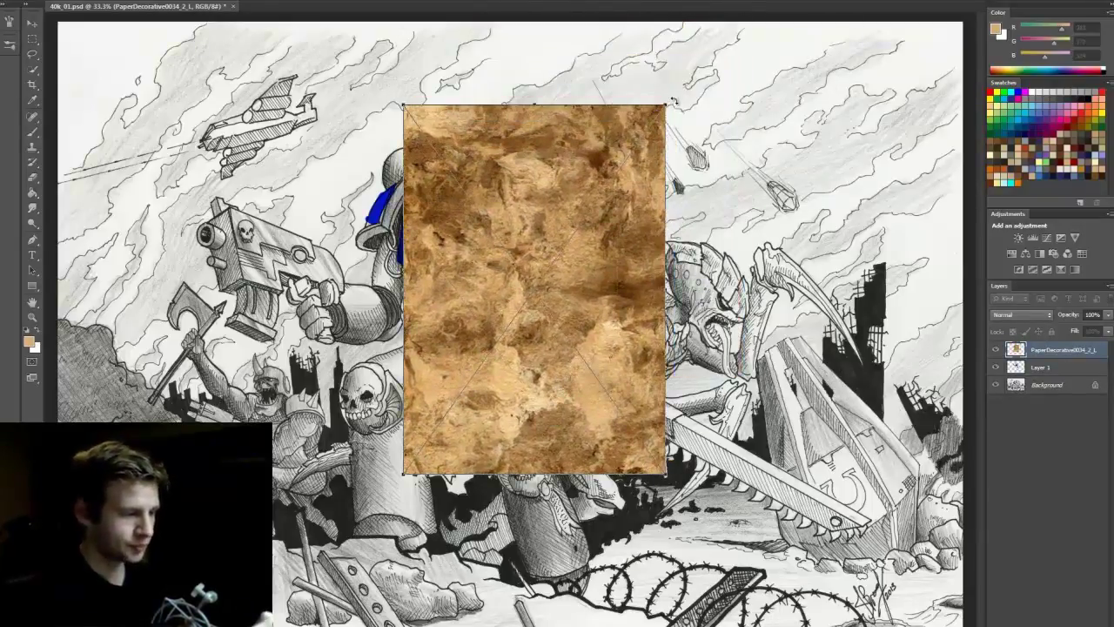
pyautogui.moveTo(675, 101); pyautogui.dragTo(803, 470)
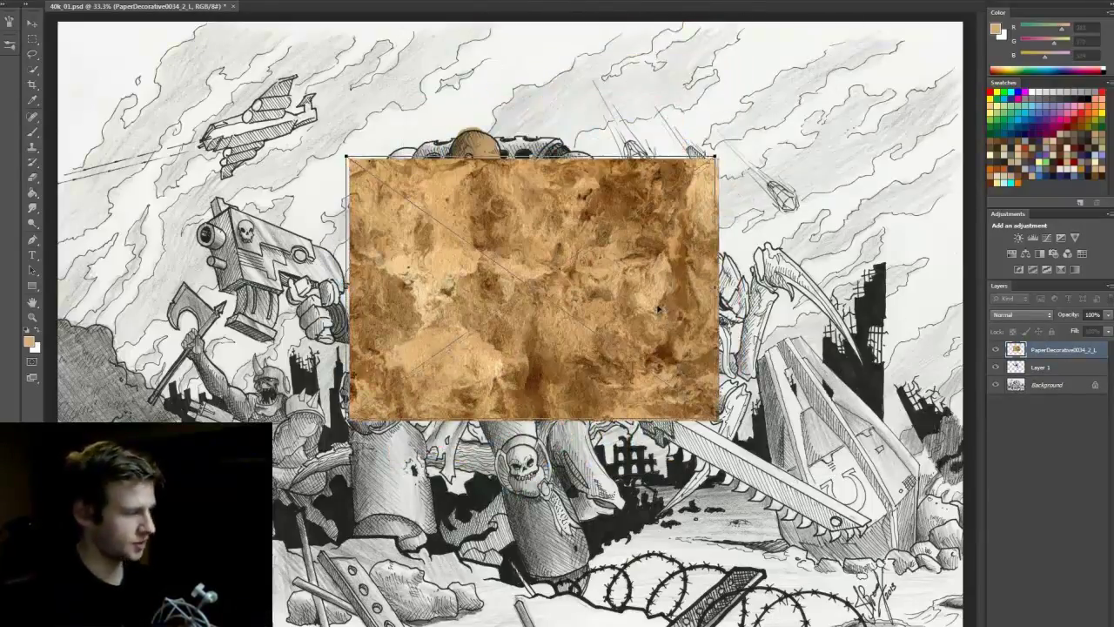
# Step: Align the paper texture with the canvas's upper-left corner and scale it up to cover the whole drawing
pyautogui.moveTo(666, 315); pyautogui.dragTo(374, 179)
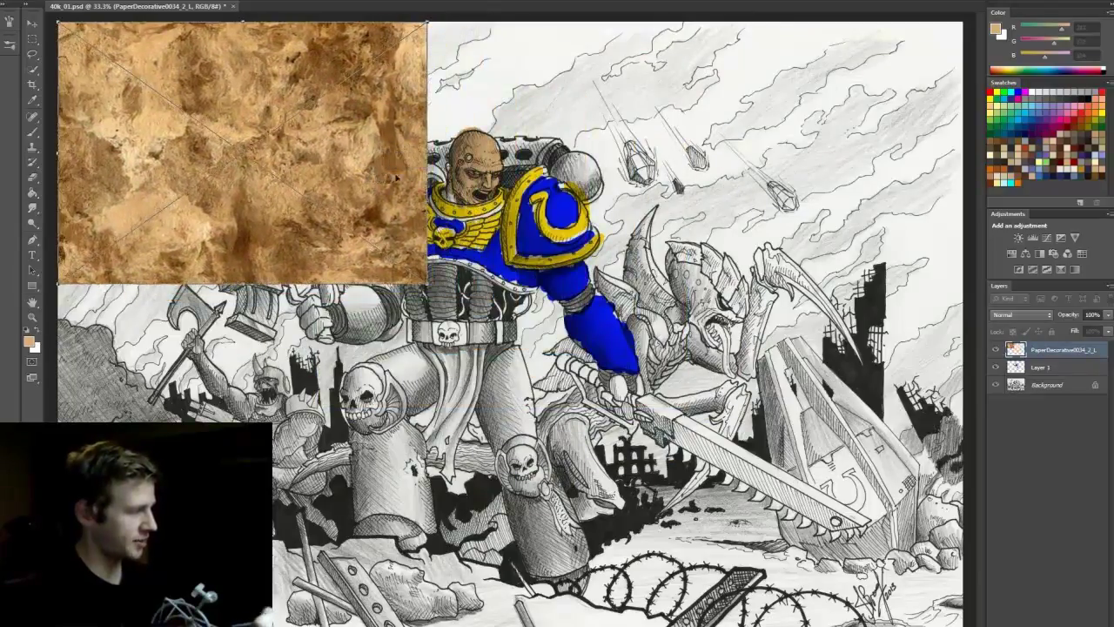
pyautogui.moveTo(419, 283); pyautogui.dragTo(963, 623)
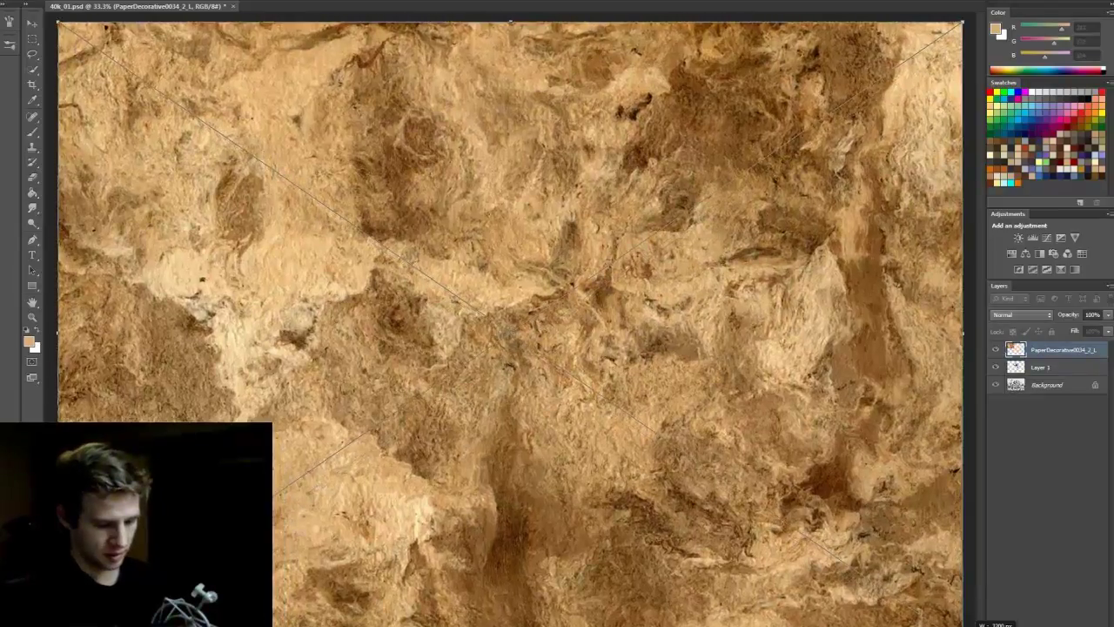
pyautogui.press('Return')
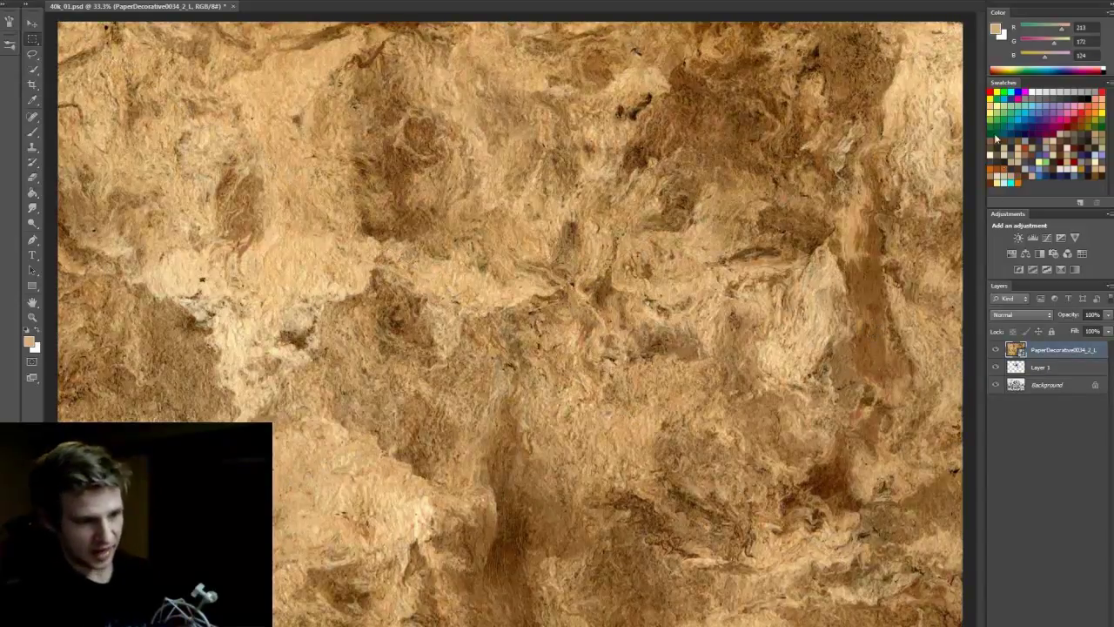
# Step: Stretch the paper texture slightly beyond the top, right and left canvas edges with Free Transform
pyautogui.hotkey('ctrl', 't')
pyautogui.moveTo(963, 24); pyautogui.dragTo(968, 16)
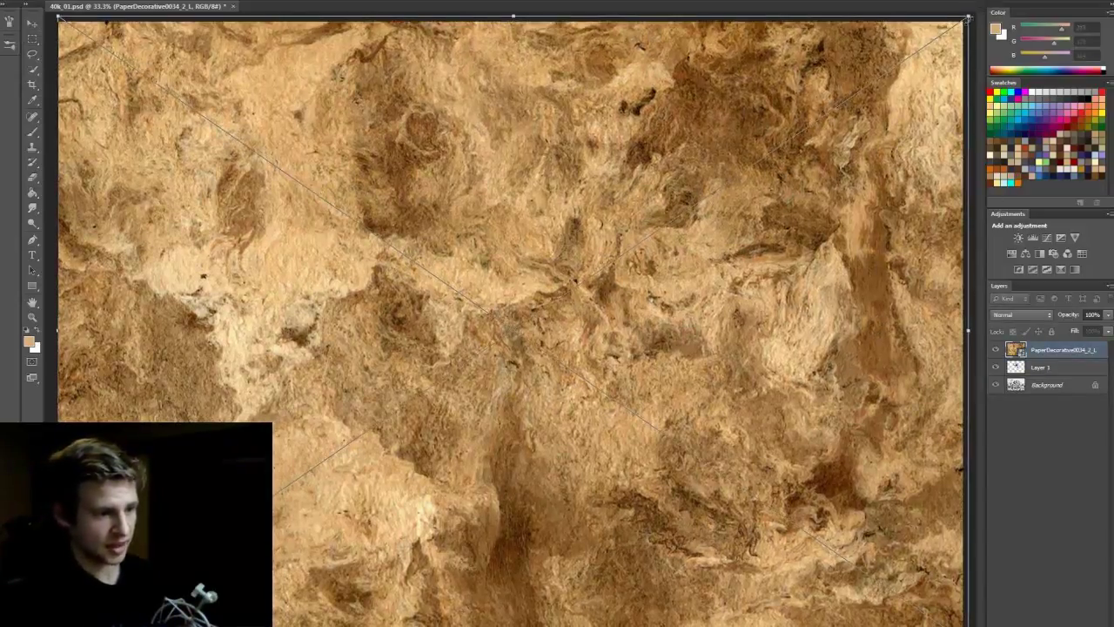
pyautogui.moveTo(58, 330); pyautogui.dragTo(50, 330)
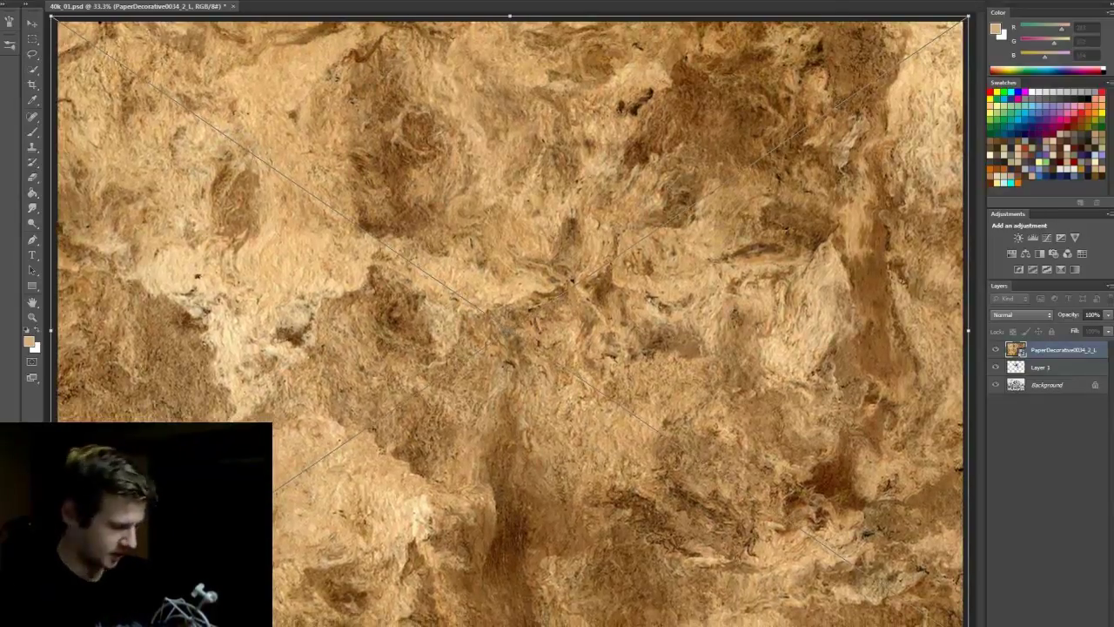
pyautogui.press('Return')
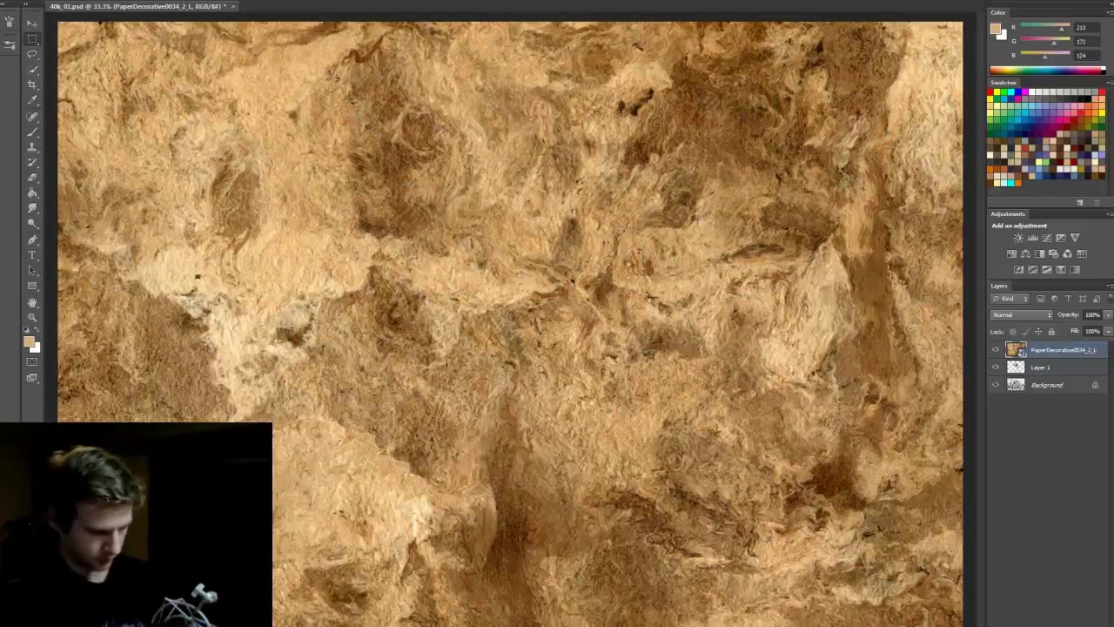
pyautogui.press('v')
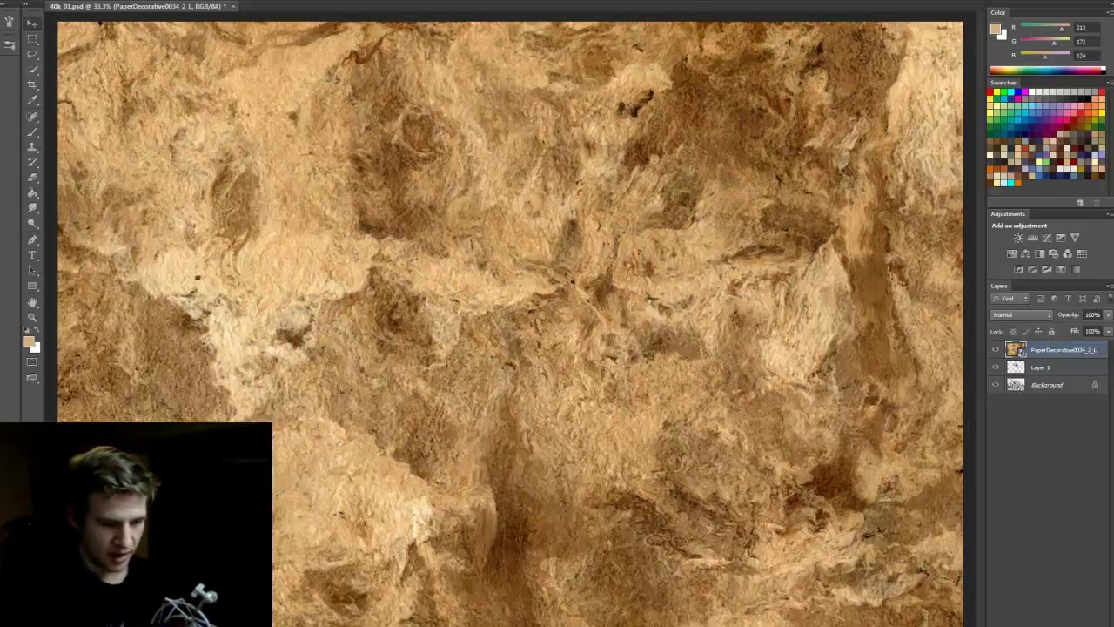
# Step: Preview the PaperDecorative0034_2_L texture over the drawing in successive blend modes, from Dissolve through Subtract
pyautogui.click(1026, 314)
pyautogui.click(1013, 337)
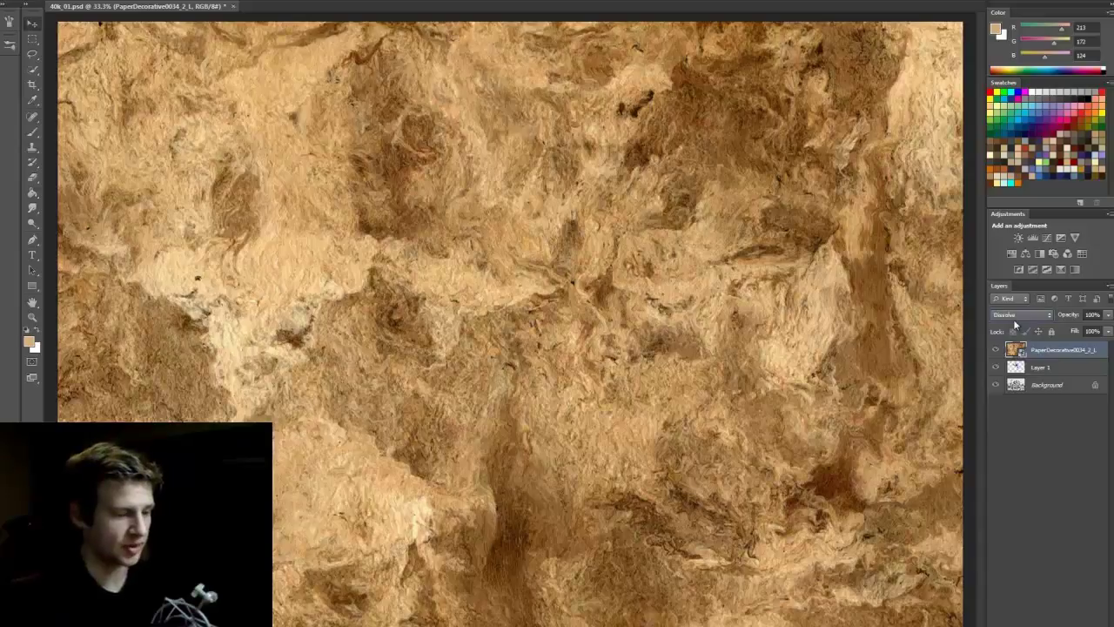
pyautogui.press('Down')
pyautogui.press('Down')
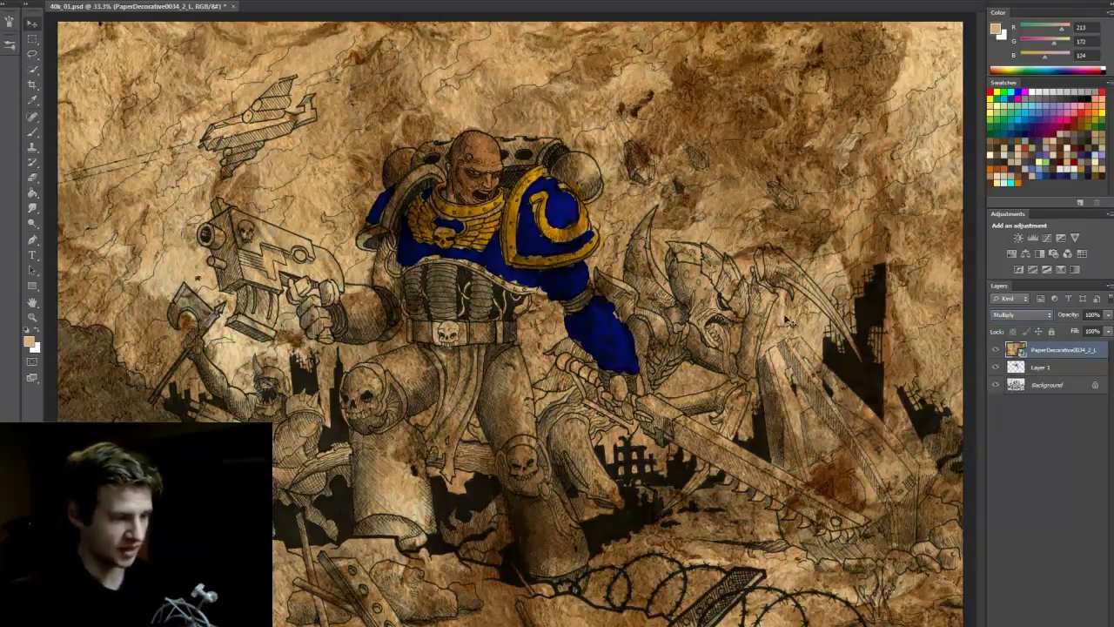
pyautogui.press('Down')
pyautogui.press('Down')
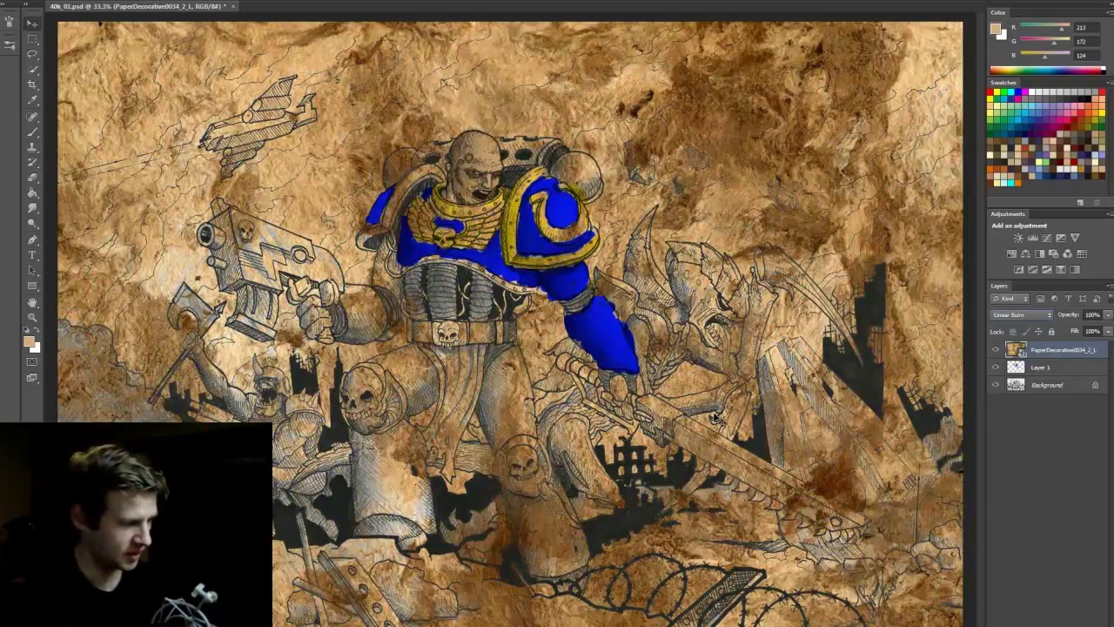
pyautogui.press('Down')
pyautogui.press('Down')
pyautogui.press('Down')
pyautogui.press('Down')
pyautogui.press('Down')
pyautogui.press('Down')
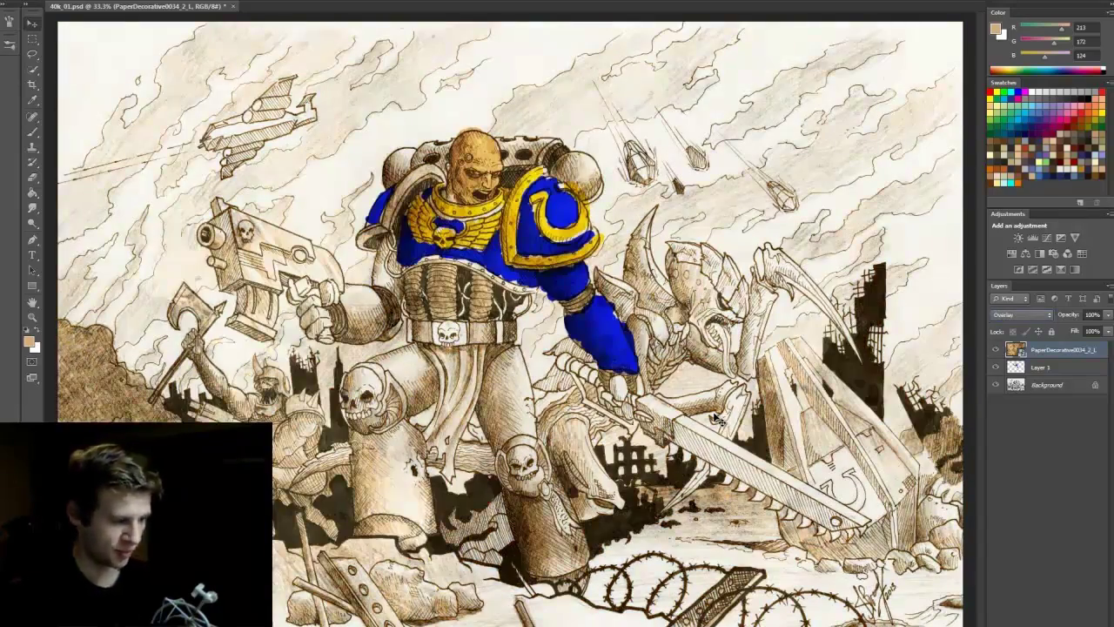
pyautogui.press('Down')
pyautogui.press('Down')
pyautogui.press('Down')
pyautogui.press('Down')
pyautogui.press('Down')
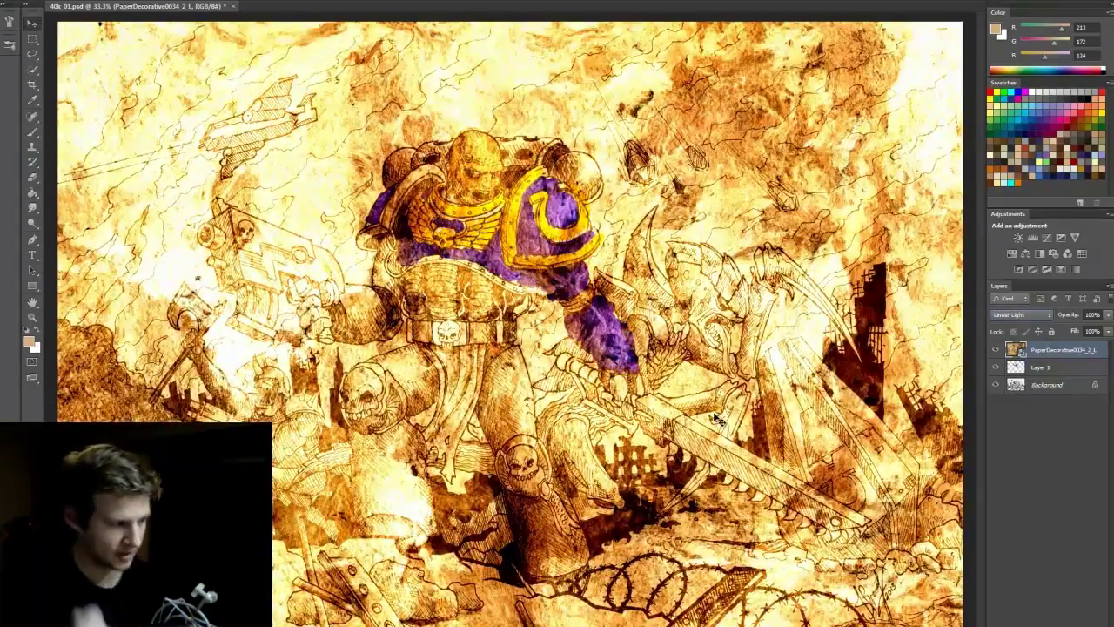
pyautogui.press('Down')
pyautogui.press('Down')
pyautogui.press('Down')
pyautogui.press('Down')
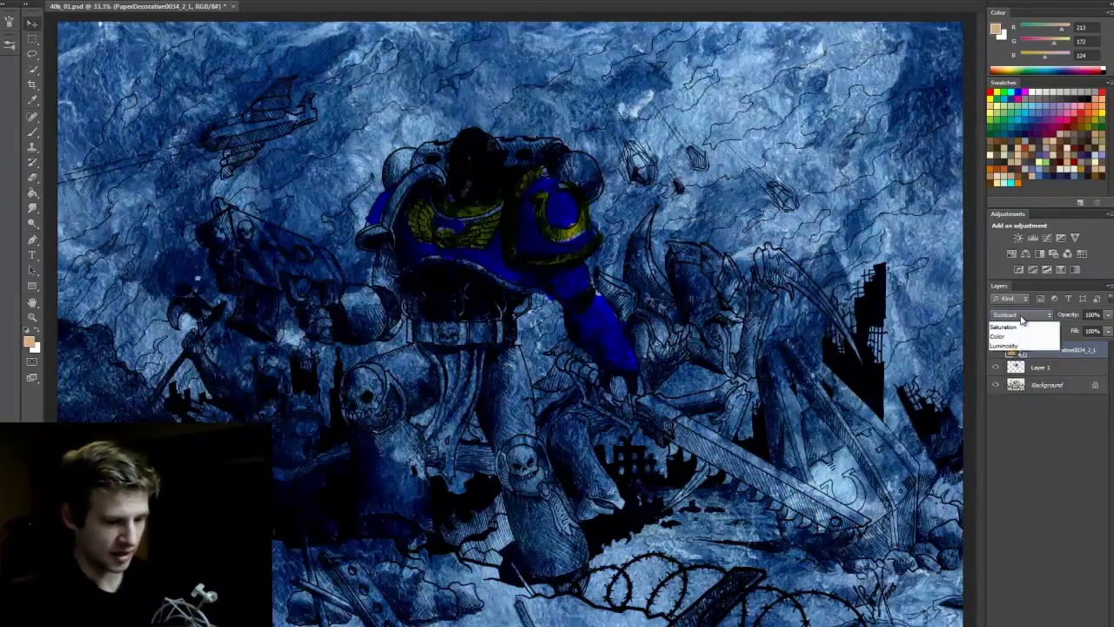
# Step: Set the blend mode of the PaperDecorative0034_2_L texture to Multiply
pyautogui.click(1023, 314)
pyautogui.click(1024, 364)
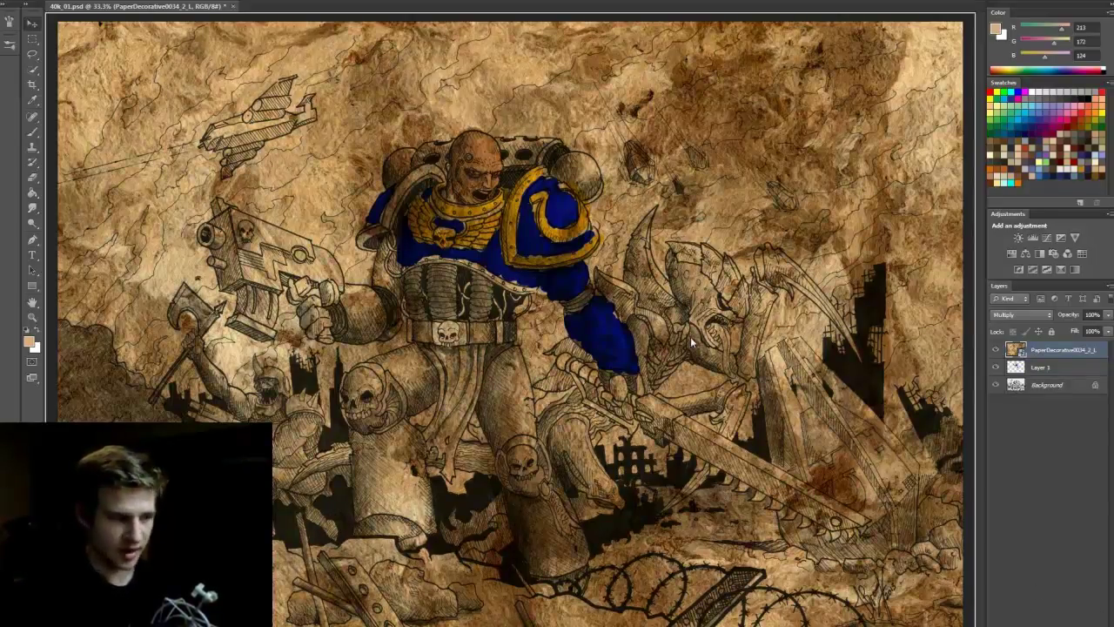
# Step: Place the PaperDecorative0062_L texture above the first paper layer, rotate it into landscape orientation and scale it to cover the whole canvas
pyautogui.moveTo(537, 293); pyautogui.dragTo(872, 44)
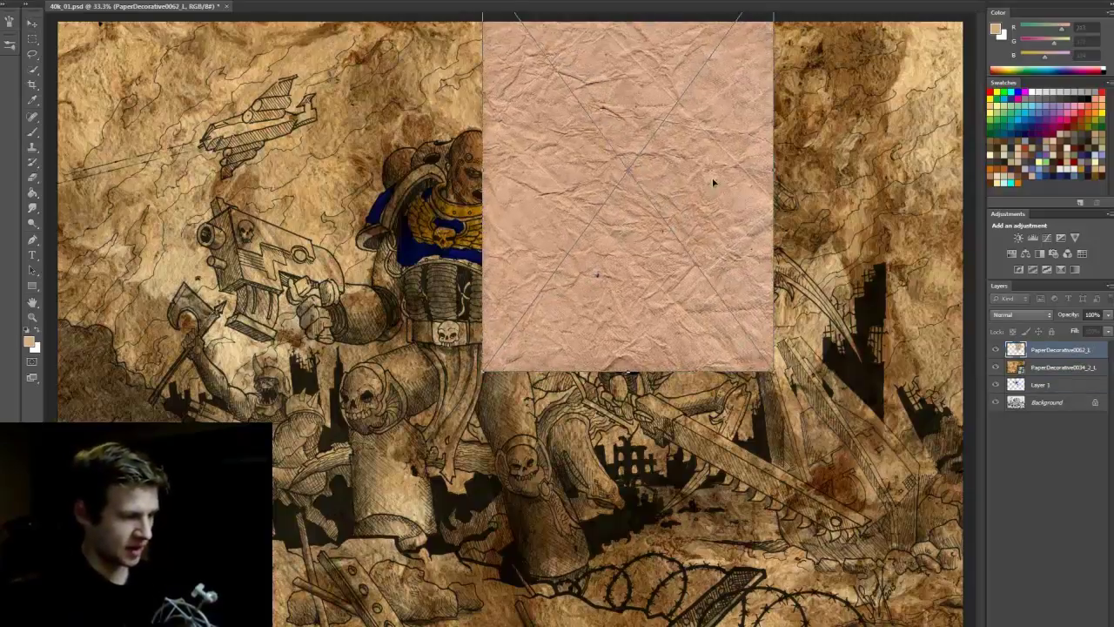
pyautogui.moveTo(717, 185); pyautogui.dragTo(566, 417)
pyautogui.moveTo(627, 191); pyautogui.dragTo(834, 526)
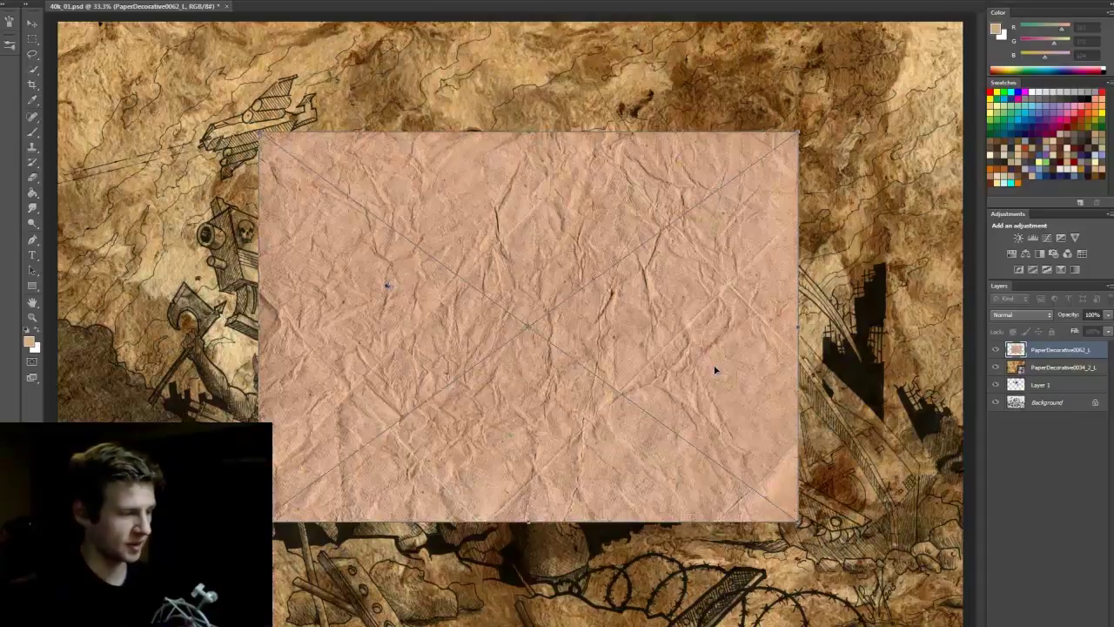
pyautogui.moveTo(709, 365); pyautogui.dragTo(539, 281)
pyautogui.moveTo(588, 406); pyautogui.dragTo(969, 626)
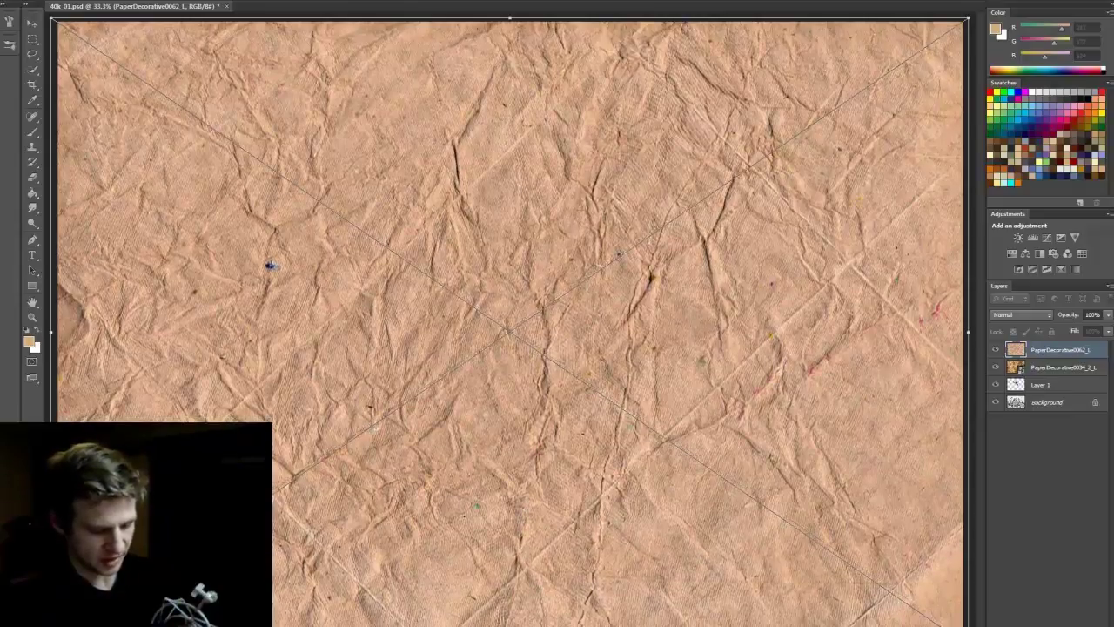
pyautogui.press('Return')
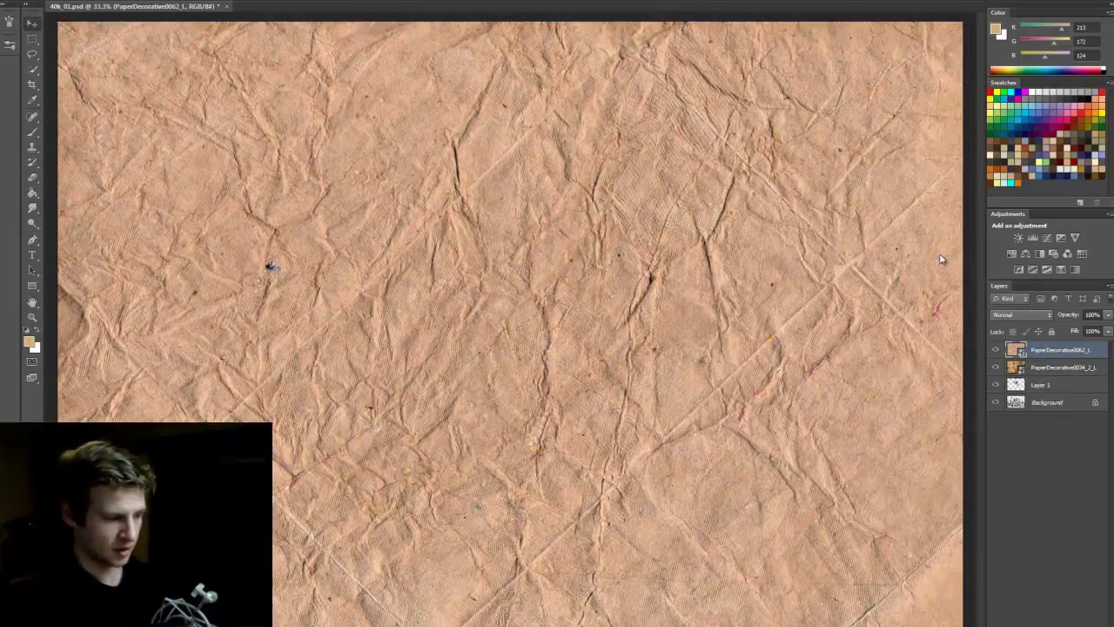
# Step: Try the Darken, Multiply and Darker Color blend modes on the PaperDecorative0062_L texture, comparing the drawing with and without it
pyautogui.click(1020, 316)
pyautogui.click(976, 337)
pyautogui.press('Down')
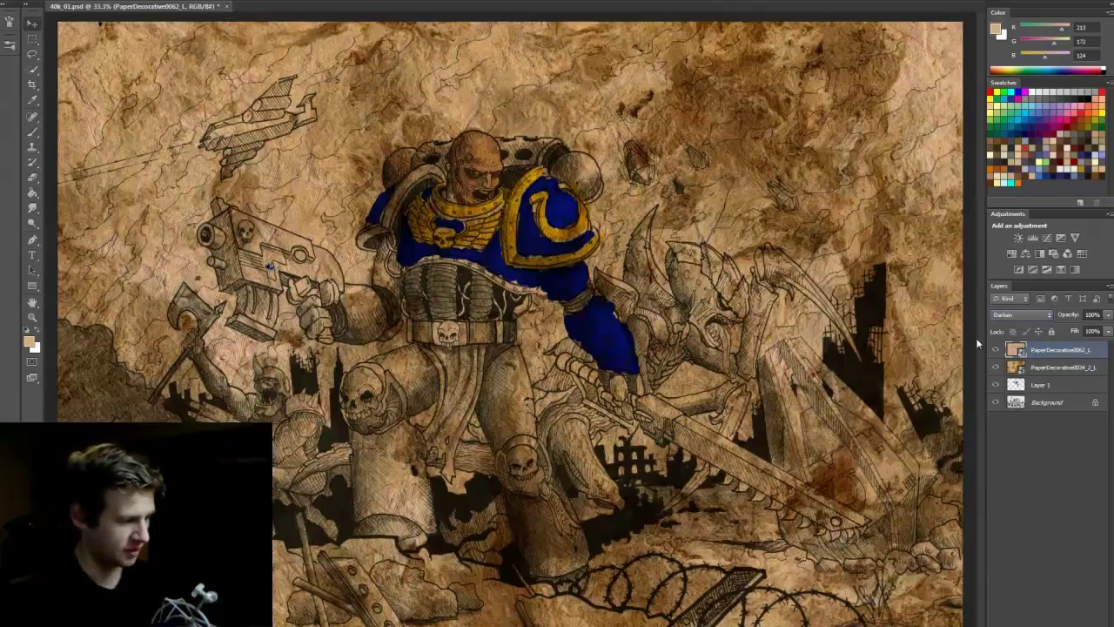
pyautogui.press('Down')
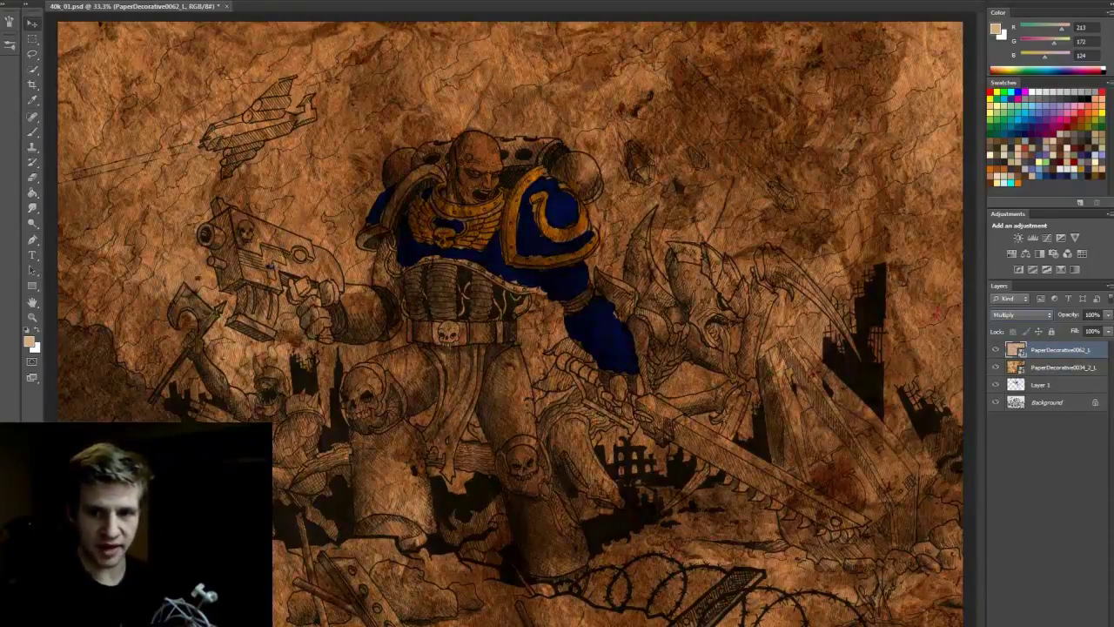
pyautogui.click(1009, 316)
pyautogui.click(1009, 316)
pyautogui.press('Down')
pyautogui.press('Down')
pyautogui.press('Down')
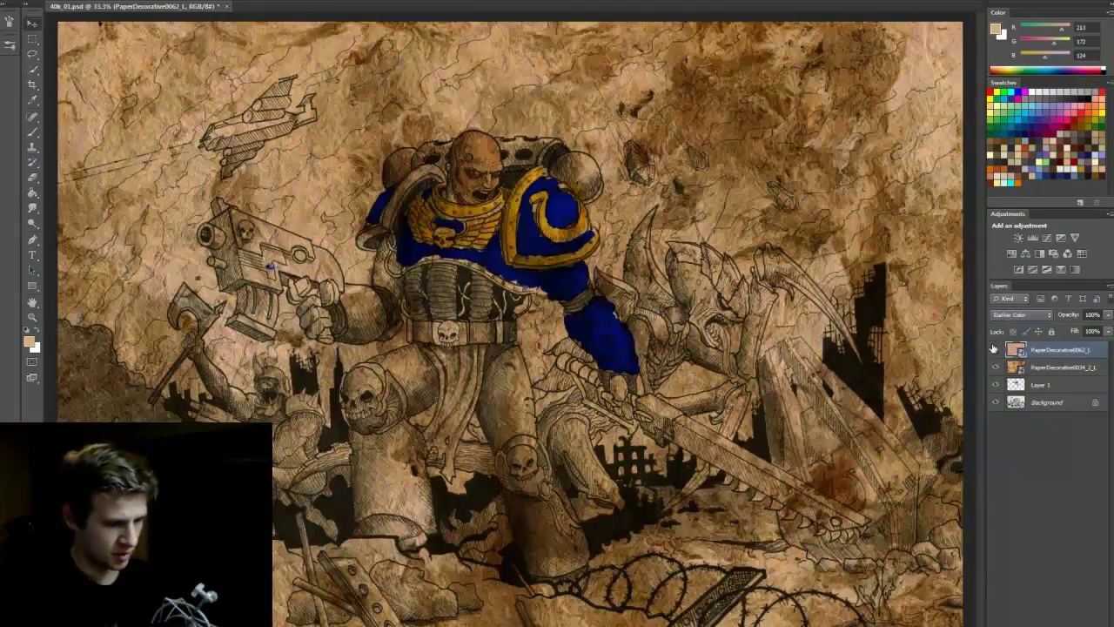
pyautogui.click(993, 348)
pyautogui.click(993, 348)
pyautogui.click(993, 348)
pyautogui.click(993, 348)
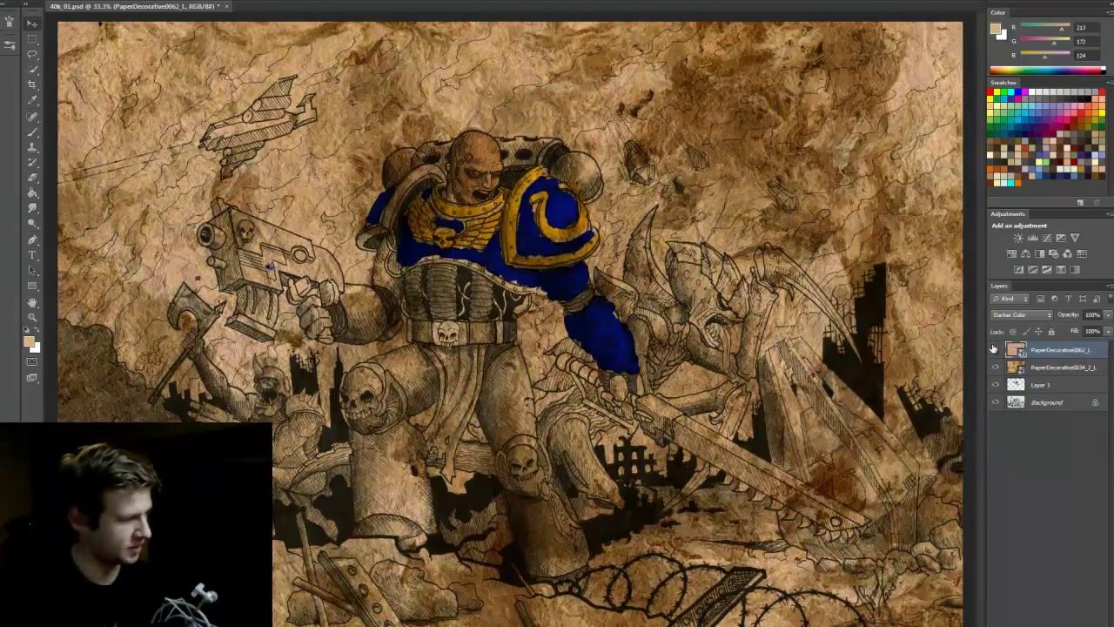
# Step: Try further blend modes on the PaperDecorative0062_L texture, including Screen and Soft Light, and toggle its visibility to judge the Soft Light effect
pyautogui.press('Down')
pyautogui.press('Down')
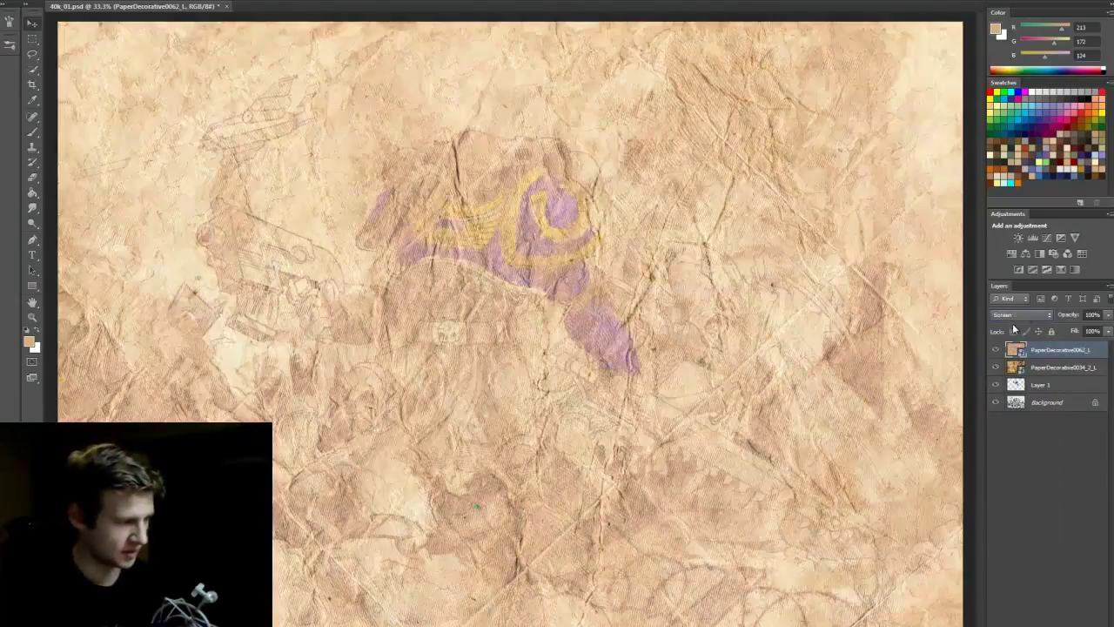
pyautogui.press('Down')
pyautogui.press('Down')
pyautogui.press('Down')
pyautogui.press('Down')
pyautogui.press('Down')
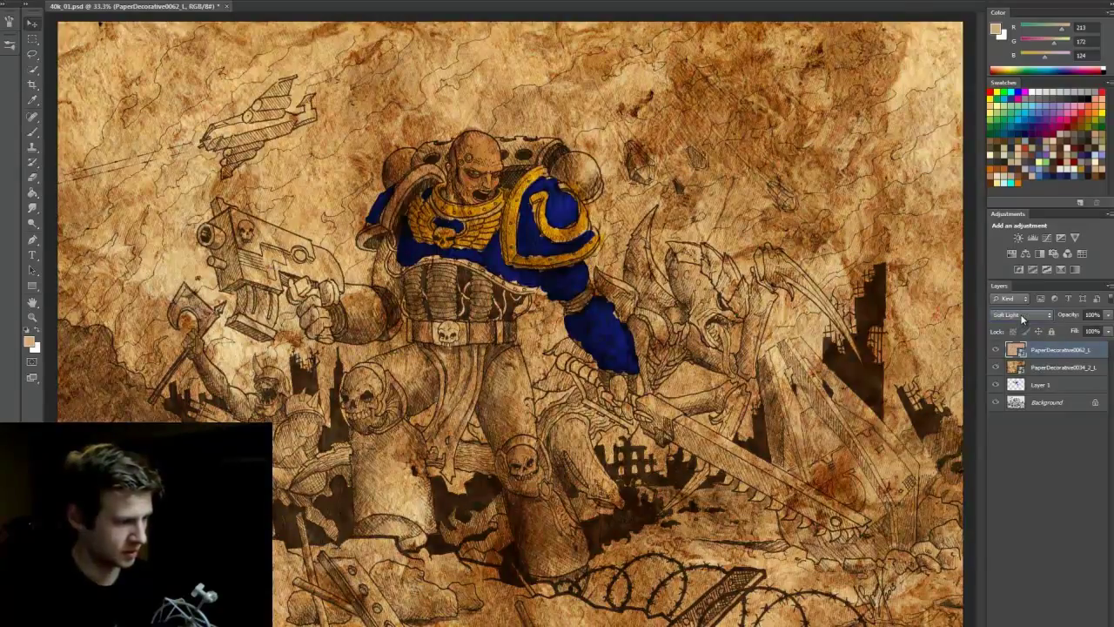
pyautogui.press('Up')
pyautogui.press('Down')
pyautogui.press('Down')
pyautogui.press('Up')
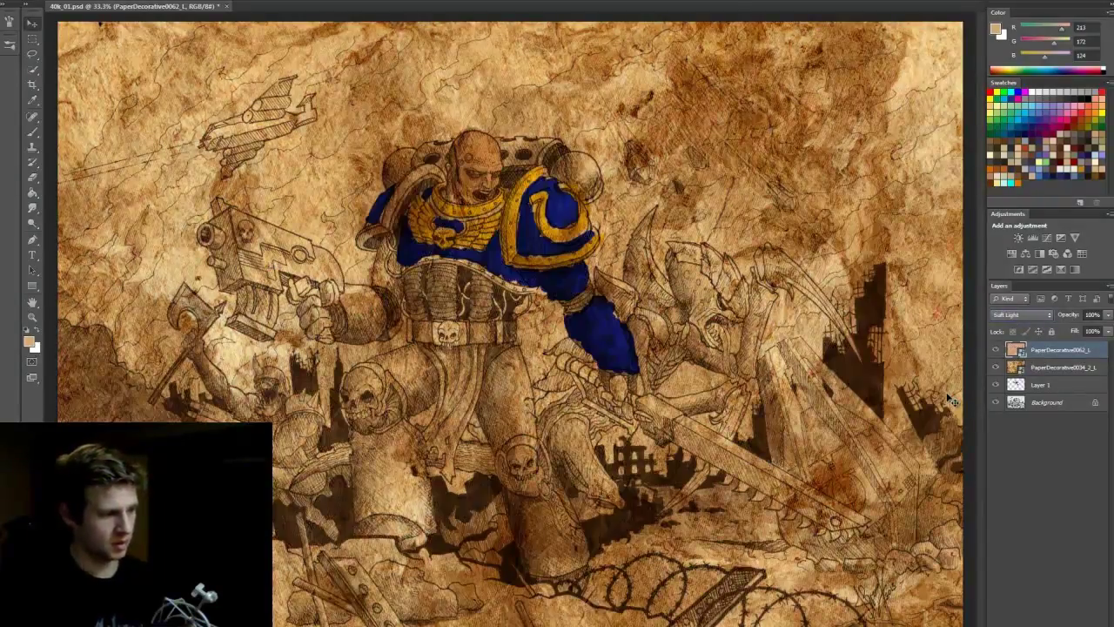
pyautogui.click(995, 349)
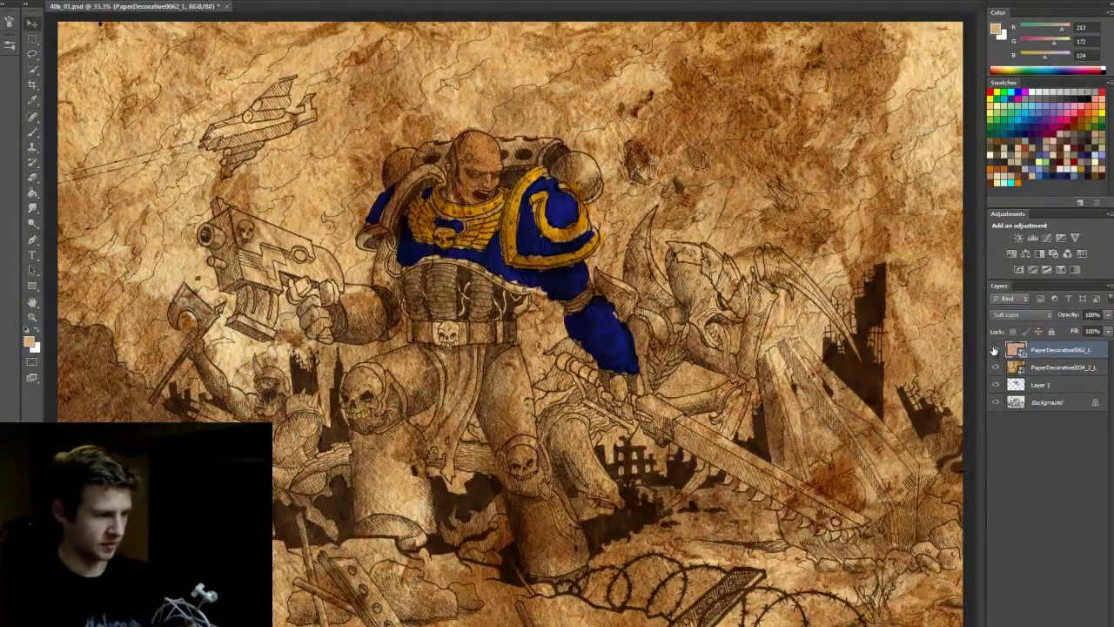
pyautogui.click(993, 350)
pyautogui.click(994, 350)
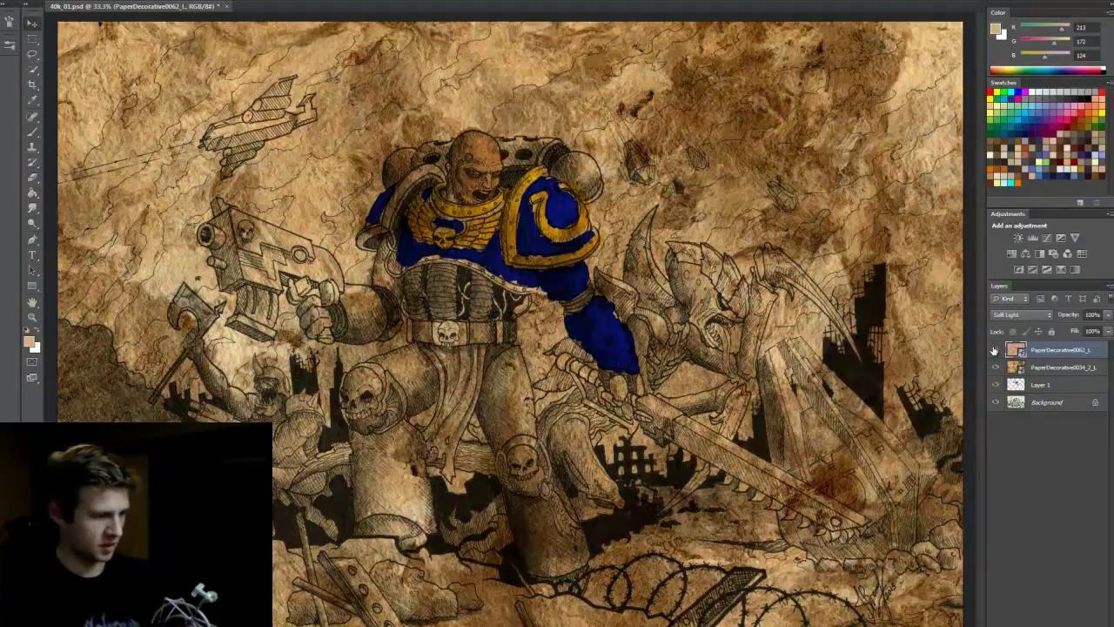
pyautogui.click(995, 349)
pyautogui.click(995, 348)
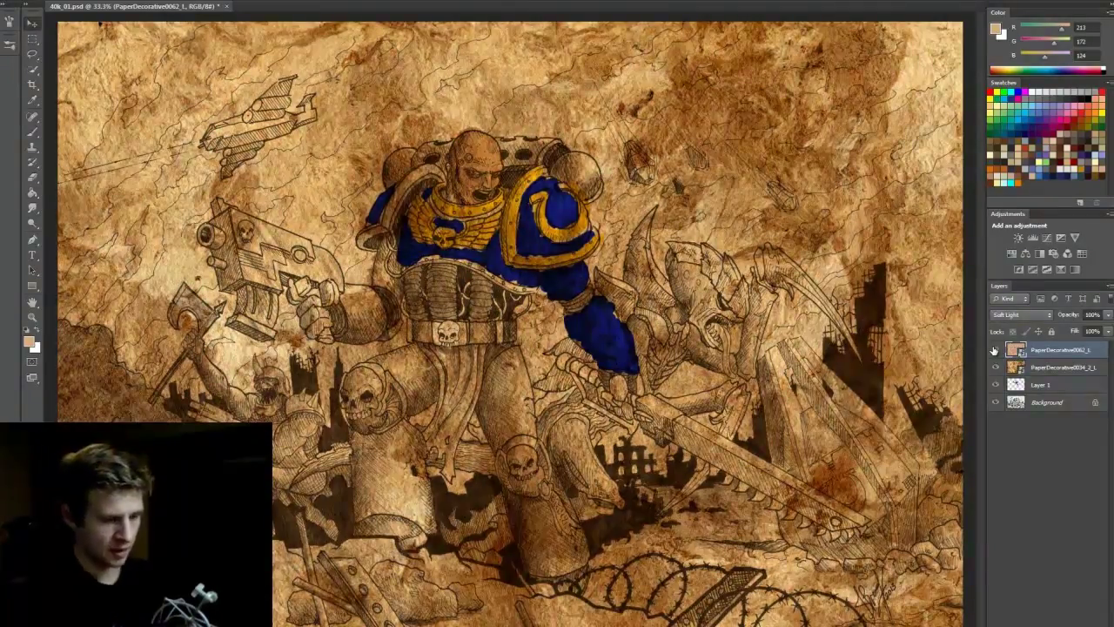
# Step: Set the blend mode of the PaperDecorative0062_L texture to Multiply
pyautogui.click(1015, 315)
pyautogui.click(997, 369)
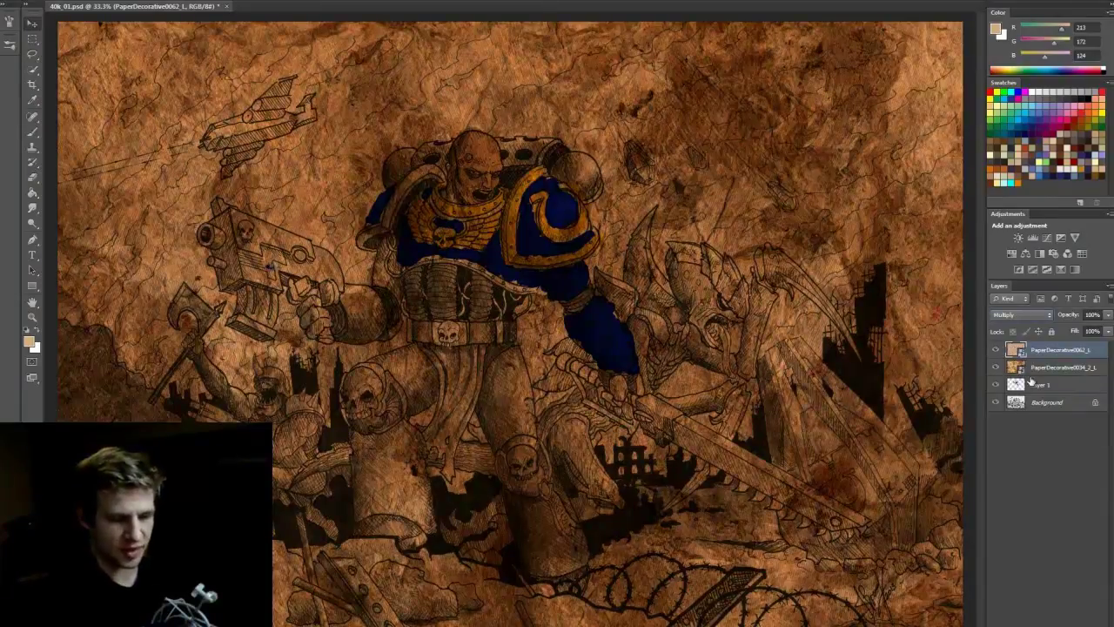
# Step: Duplicate the Background line-art layer and move the copy to the top of the layer stack
pyautogui.click(1035, 403)
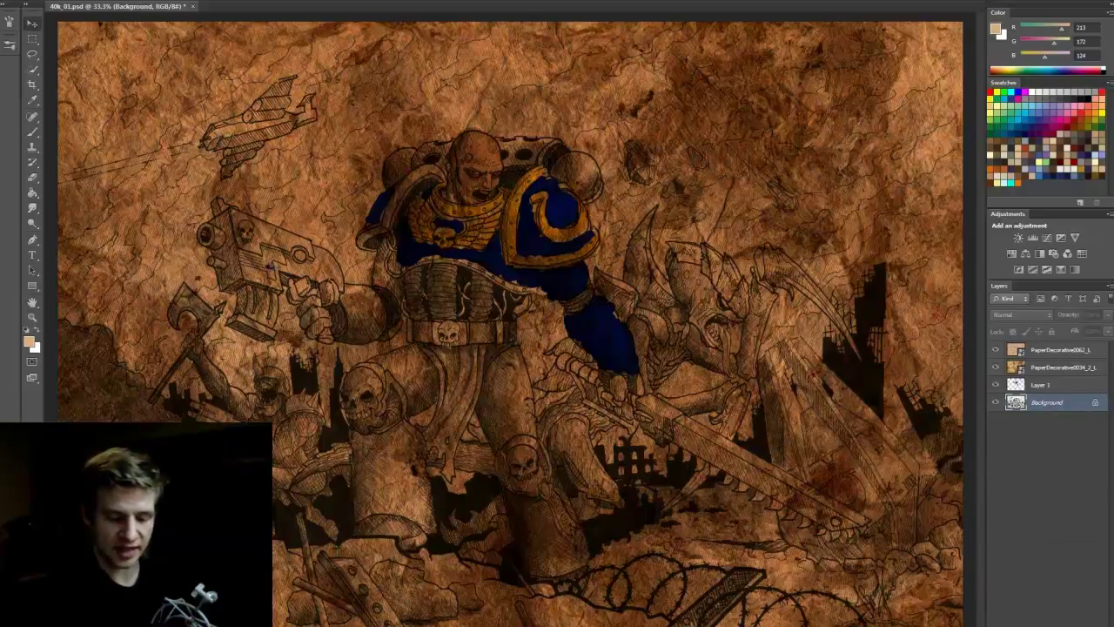
pyautogui.hotkey('ctrl', 'j')
pyautogui.moveTo(1038, 399); pyautogui.dragTo(1049, 346)
# Step: Cycle the Background copy through the blend modes and set it to Soft Light
pyautogui.click(1018, 314)
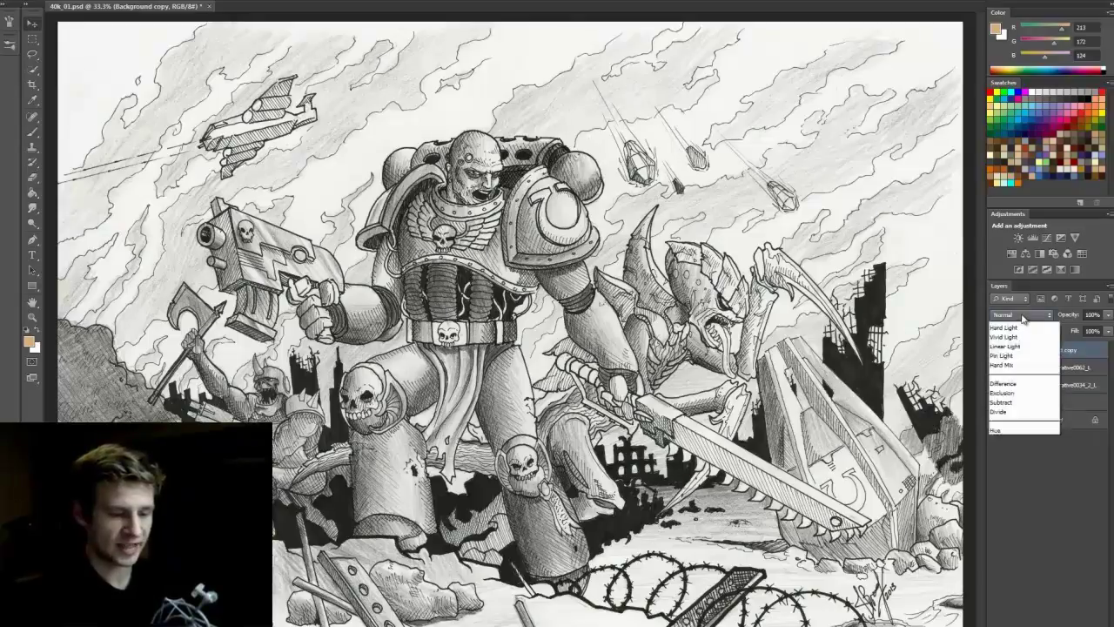
pyautogui.click(979, 326)
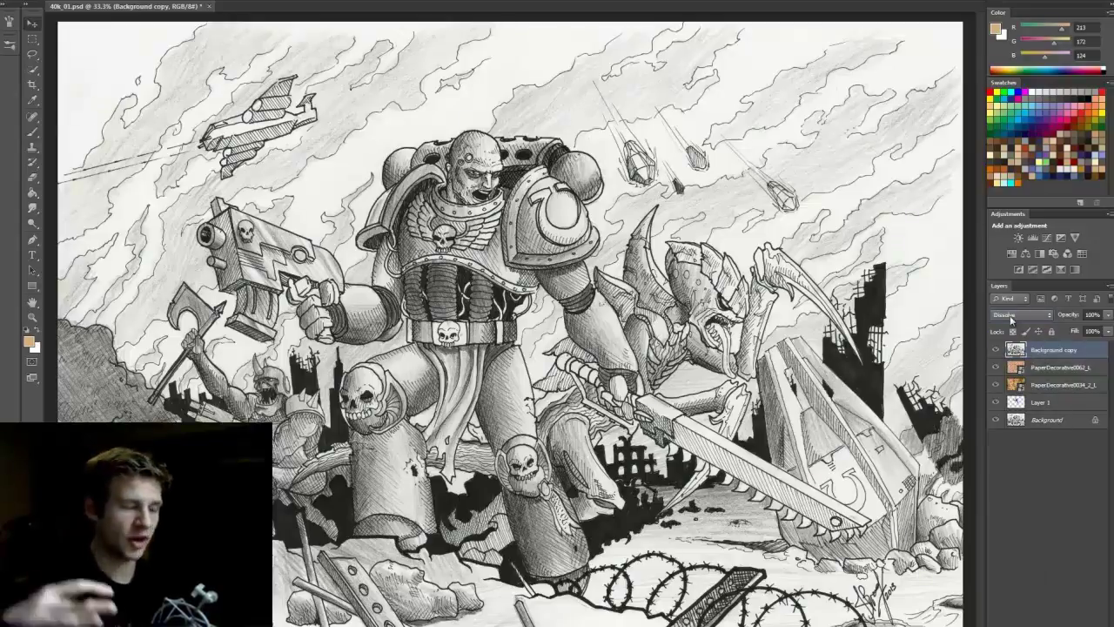
pyautogui.scroll(-1, 1010, 320)
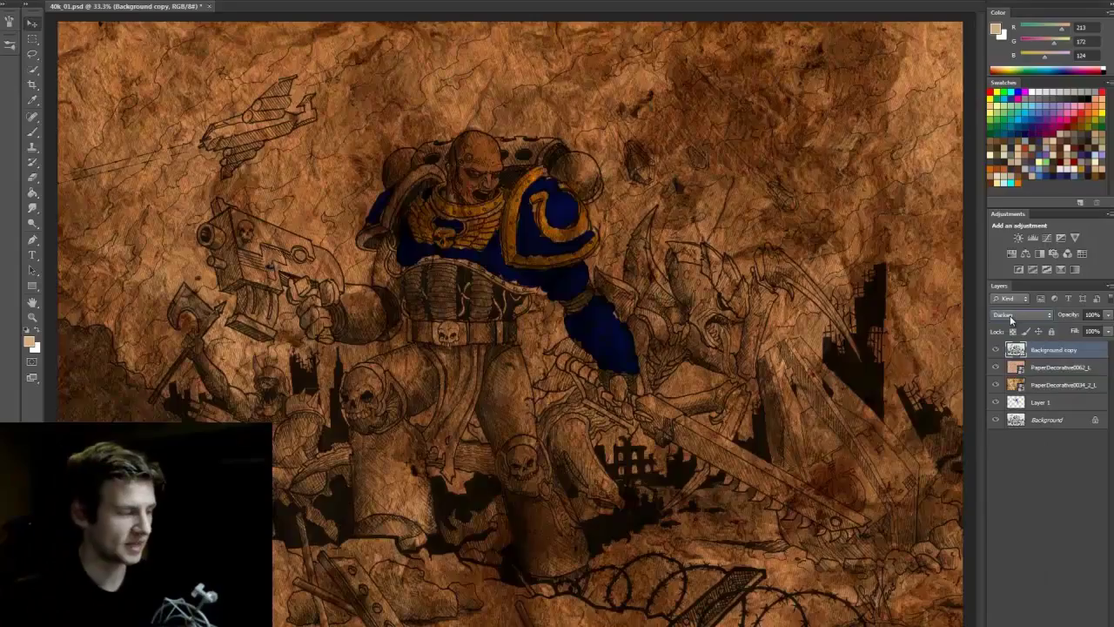
pyautogui.scroll(-2, 1010, 319)
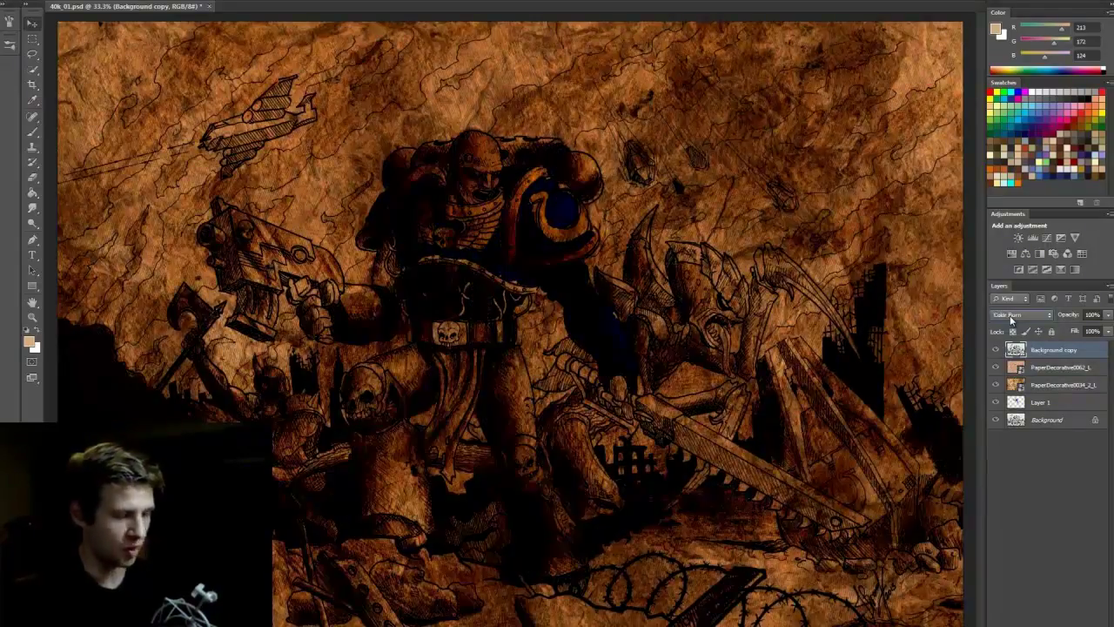
pyautogui.scroll(-3, 1009, 318)
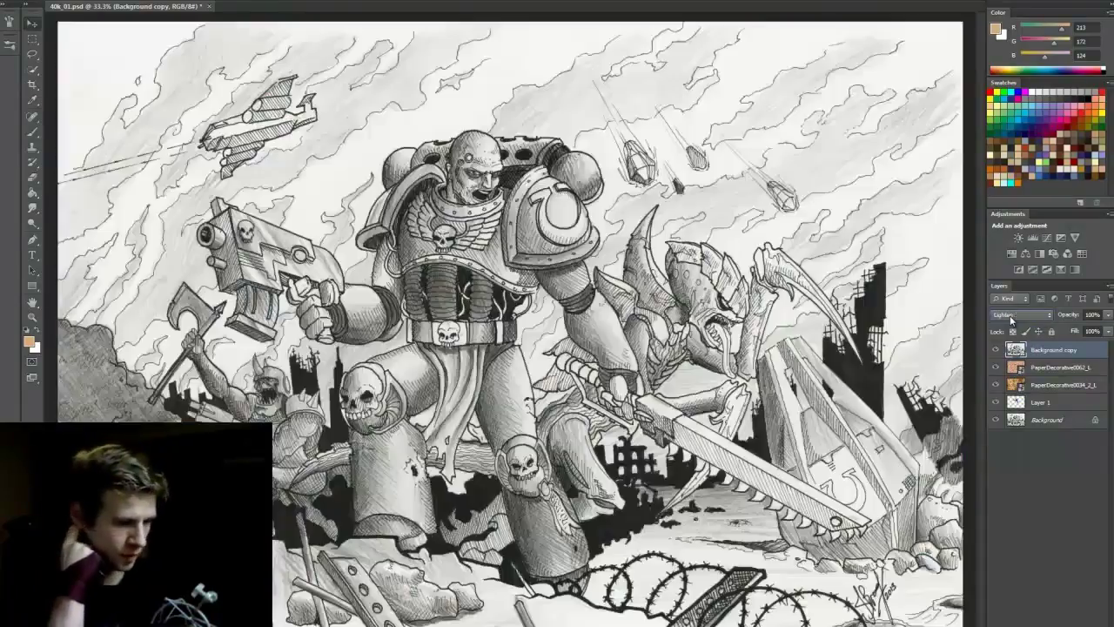
pyautogui.scroll(-2, 1009, 315)
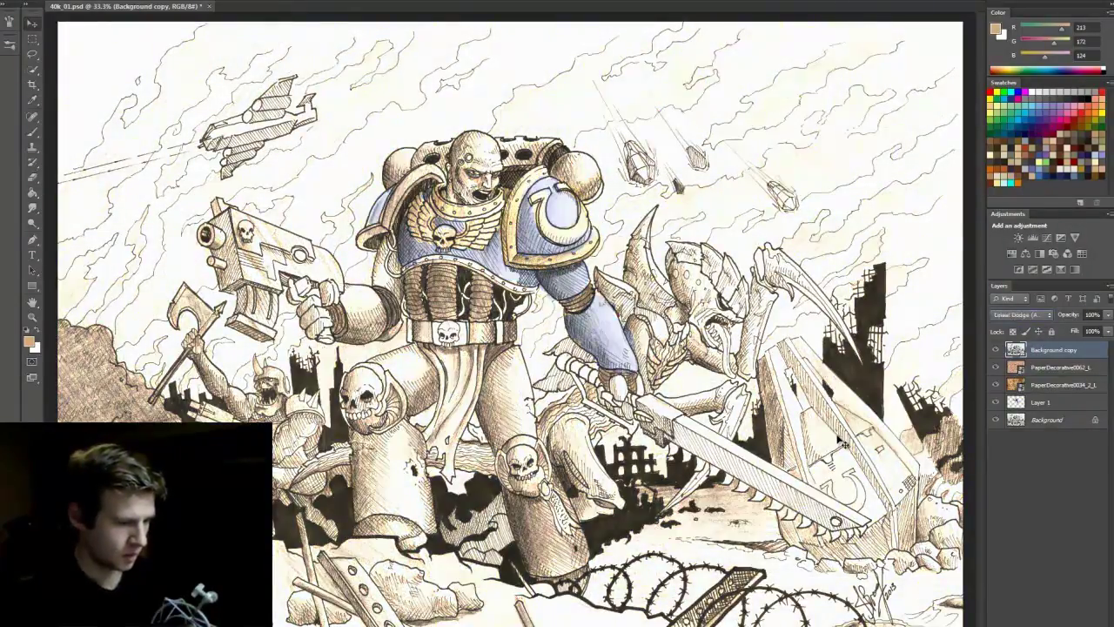
pyautogui.press('Down')
pyautogui.press('Down')
pyautogui.press('Down')
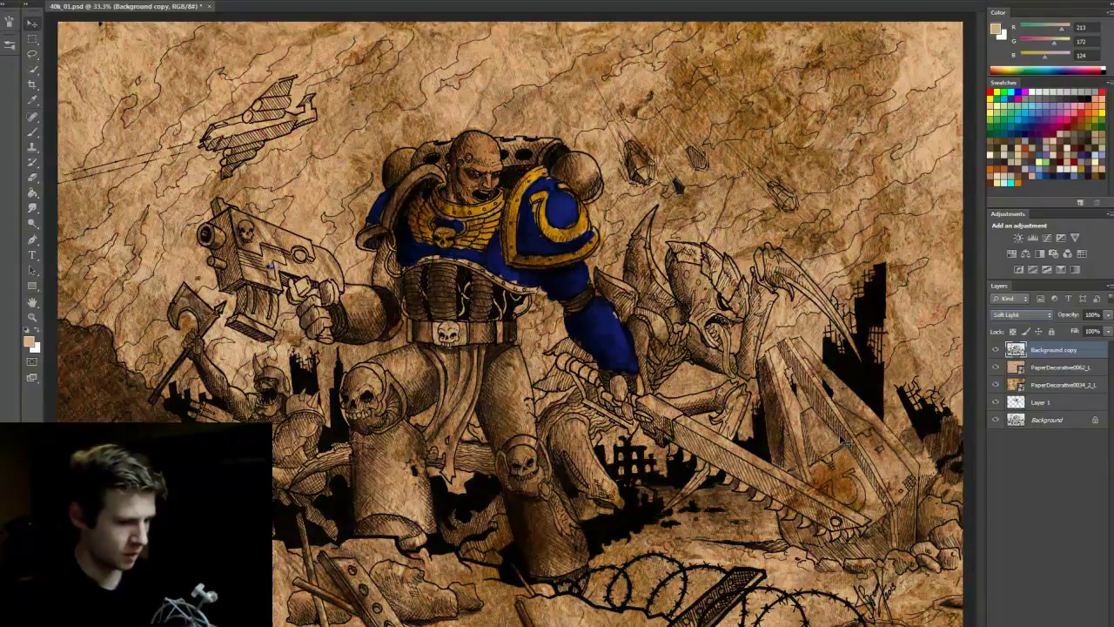
# Step: Toggle the Background copy's visibility to compare the drawing with and without the Soft Light line art
pyautogui.click(996, 349)
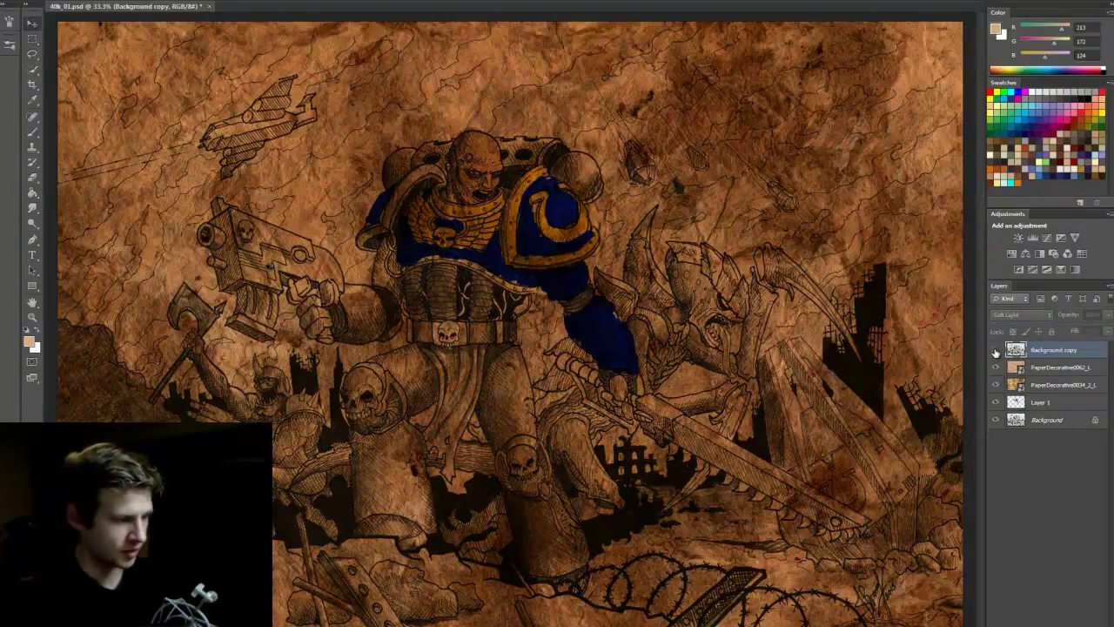
pyautogui.click(995, 349)
pyautogui.click(996, 350)
pyautogui.click(996, 350)
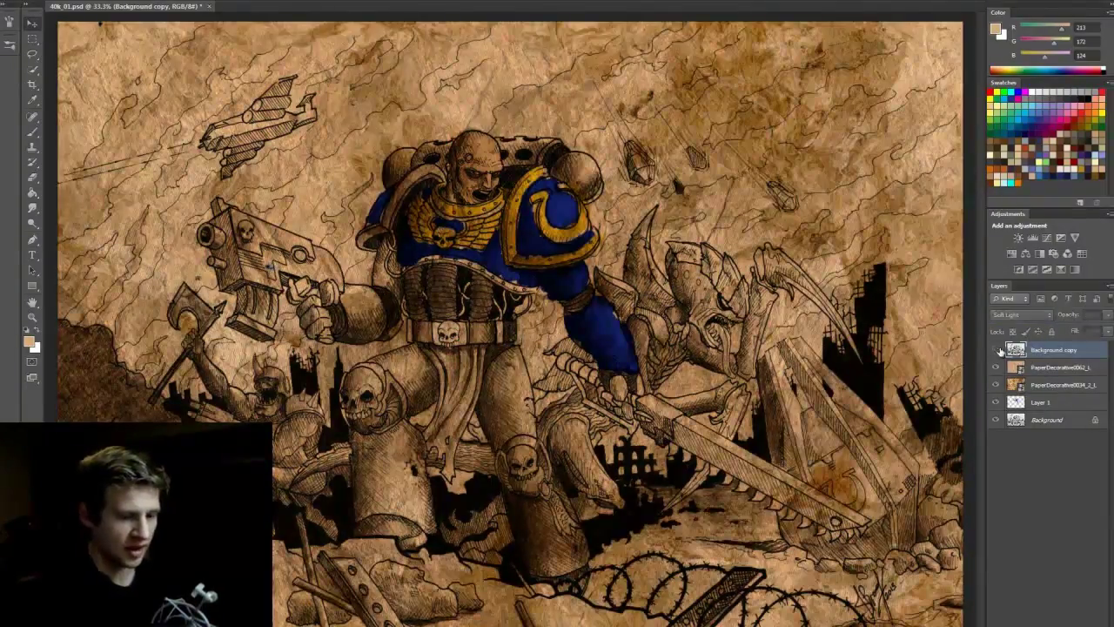
pyautogui.click(997, 350)
pyautogui.click(996, 350)
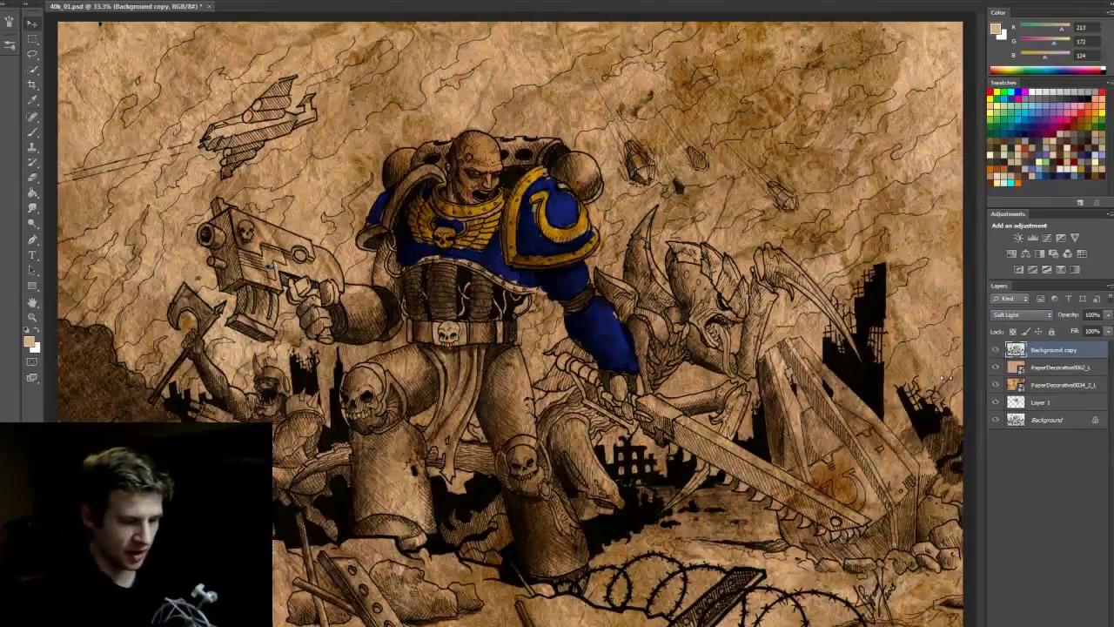
# Step: Hide the Background copy and both paper textures, and show them again one at a time from the lowest up
pyautogui.click(996, 350)
pyautogui.click(996, 367)
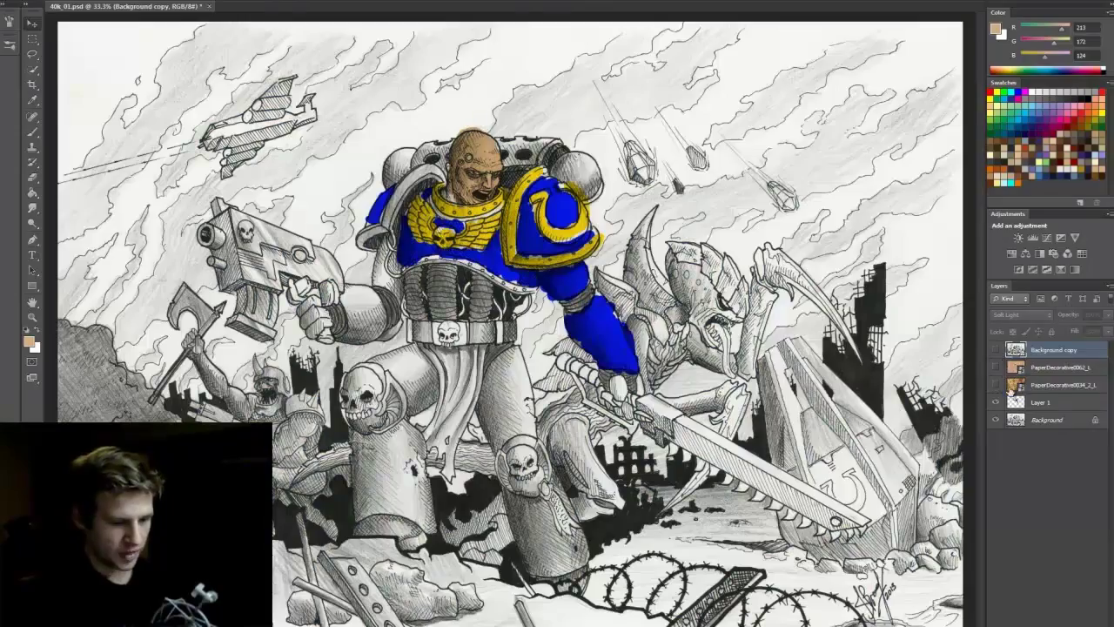
pyautogui.click(996, 385)
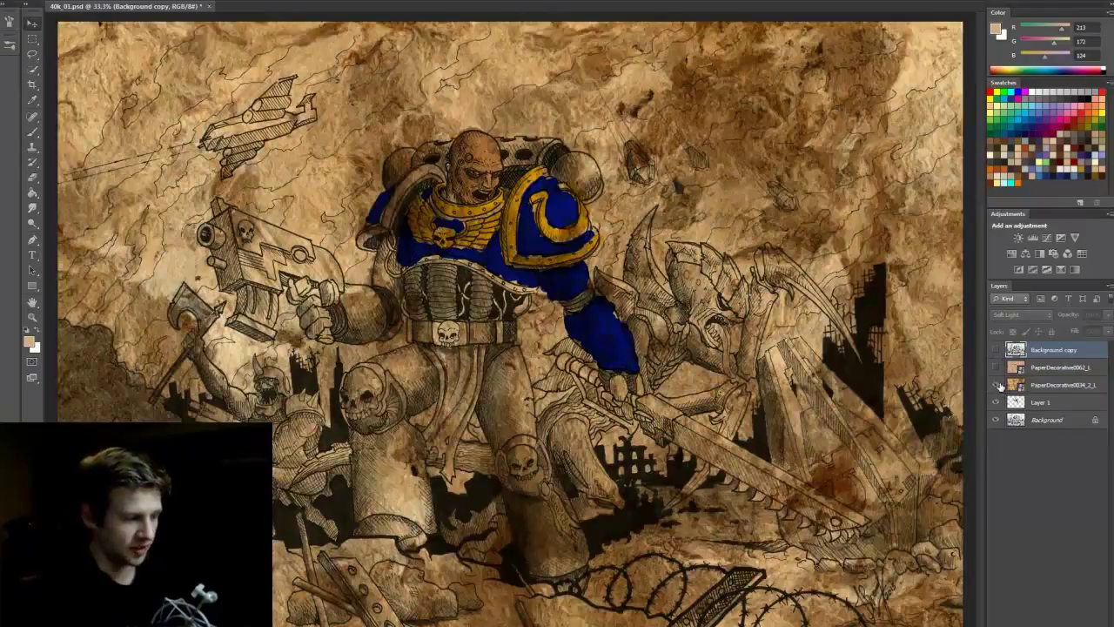
pyautogui.click(1051, 389)
pyautogui.click(996, 367)
pyautogui.click(1027, 369)
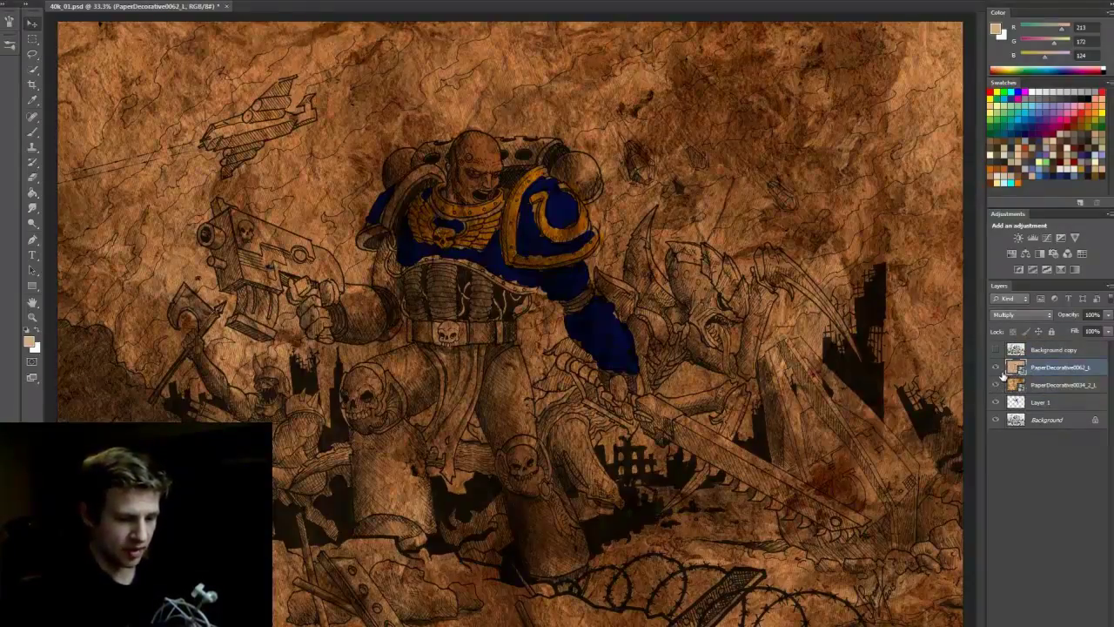
pyautogui.click(1034, 422)
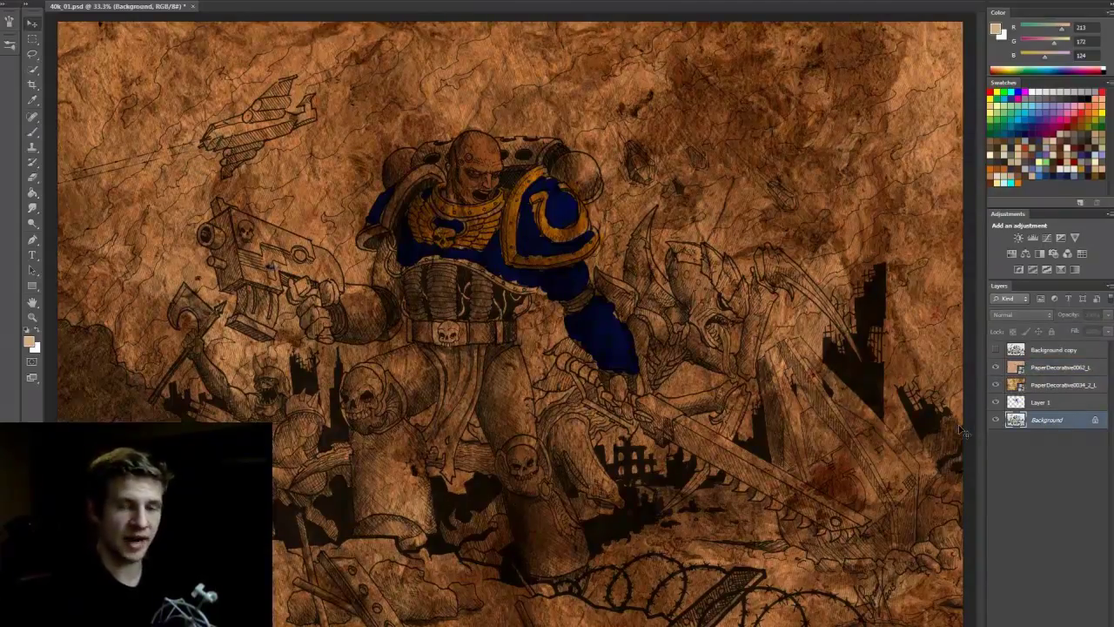
pyautogui.click(1015, 349)
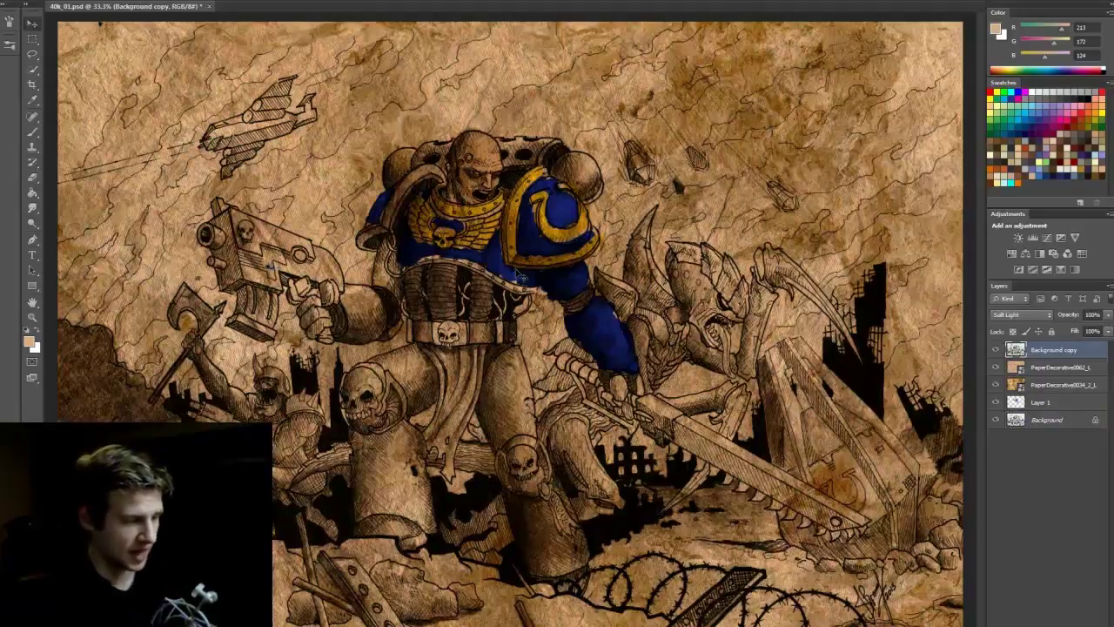
# Step: Toggle the Background copy and both paper textures together to compare the drawing with and without them
pyautogui.moveTo(997, 352); pyautogui.dragTo(996, 387)
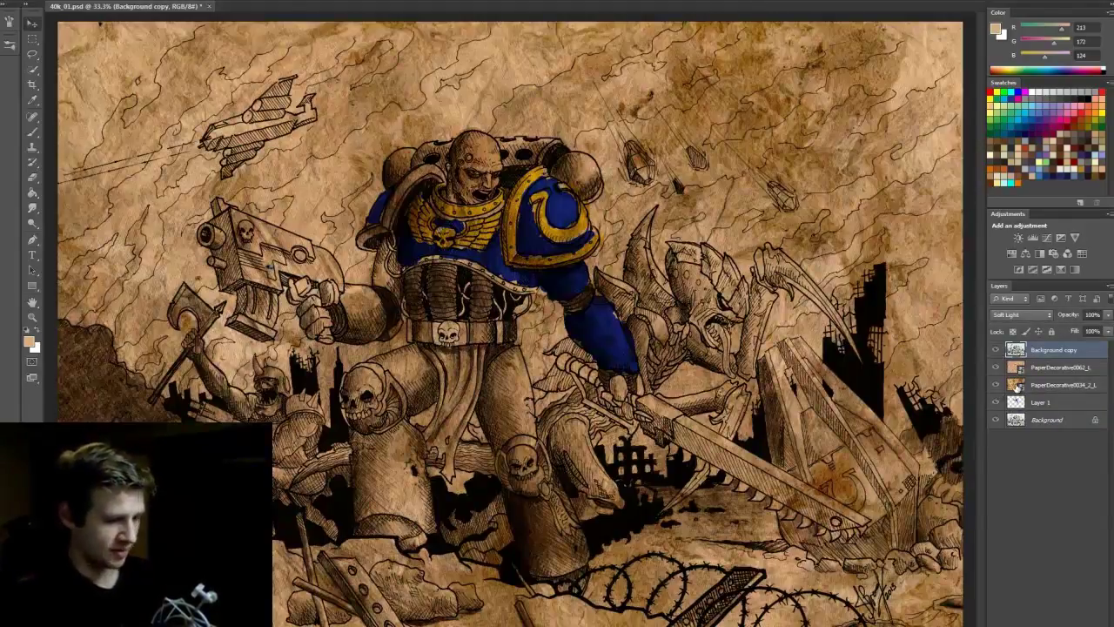
pyautogui.moveTo(1001, 348); pyautogui.dragTo(997, 387)
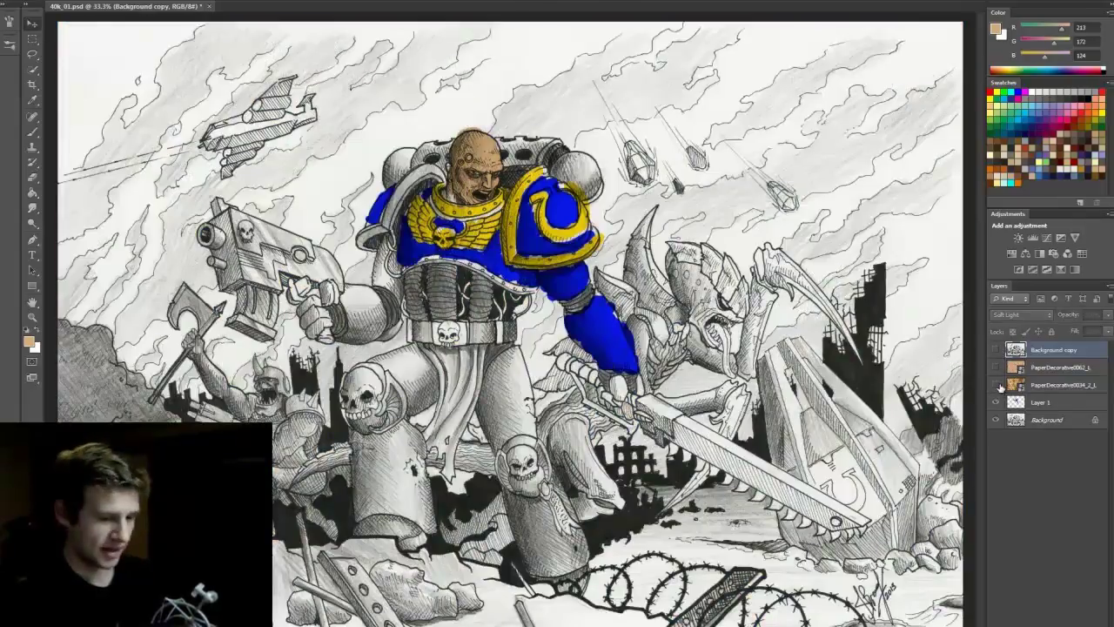
pyautogui.moveTo(996, 349); pyautogui.dragTo(996, 385)
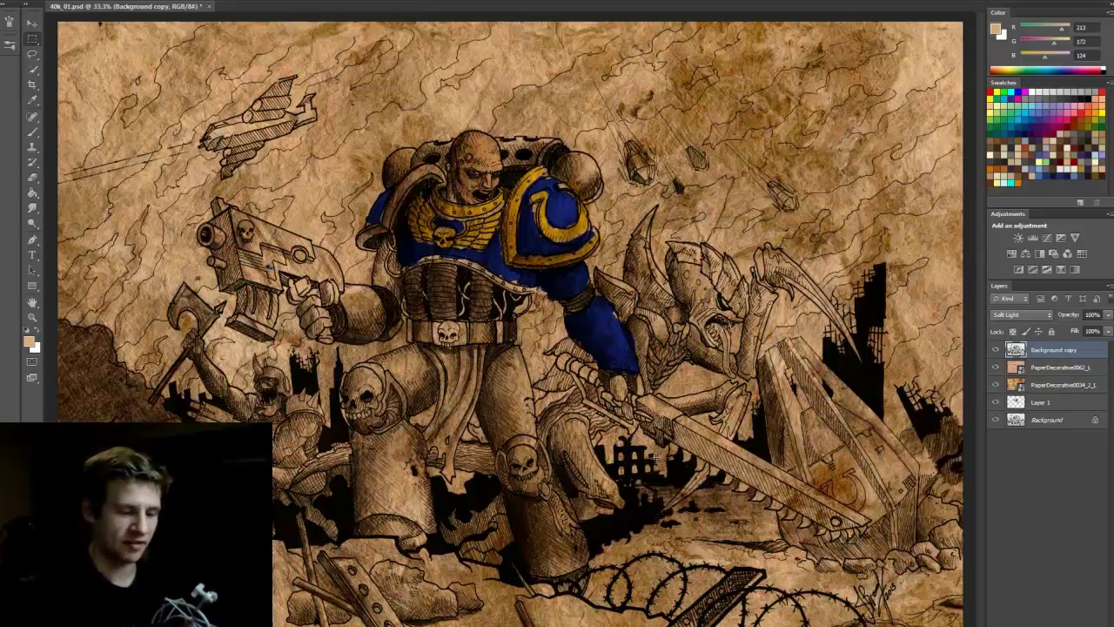
# Step: Add a new layer above the Background copy and fill it with black
pyautogui.hotkey('ctrl', 'shift', 'alt', 'n')
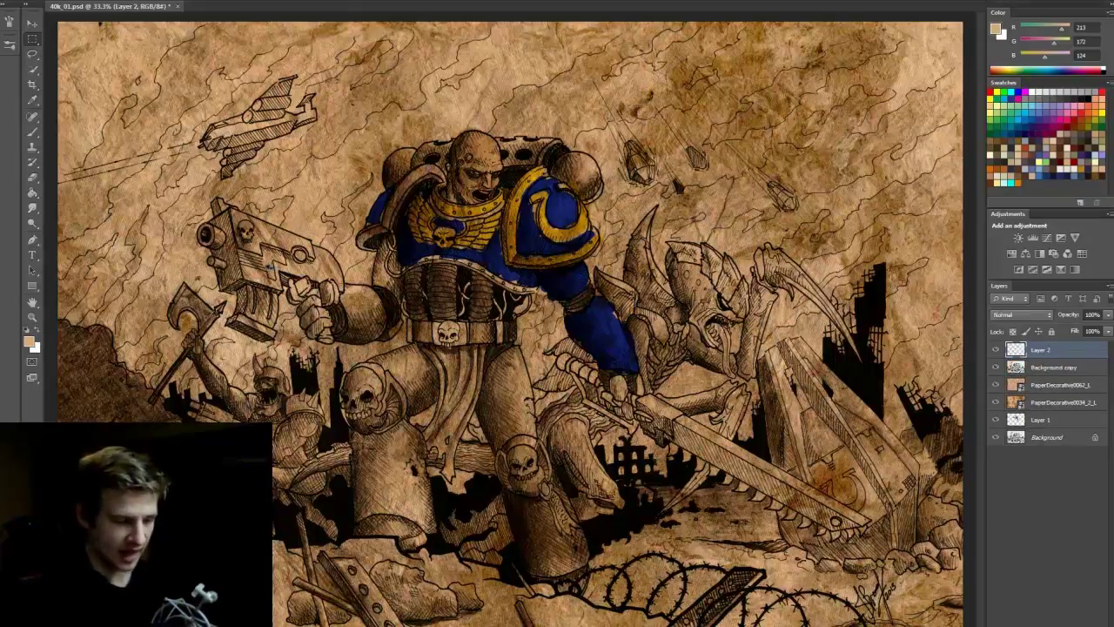
pyautogui.click(32, 193)
pyautogui.click(27, 329)
pyautogui.click(493, 271)
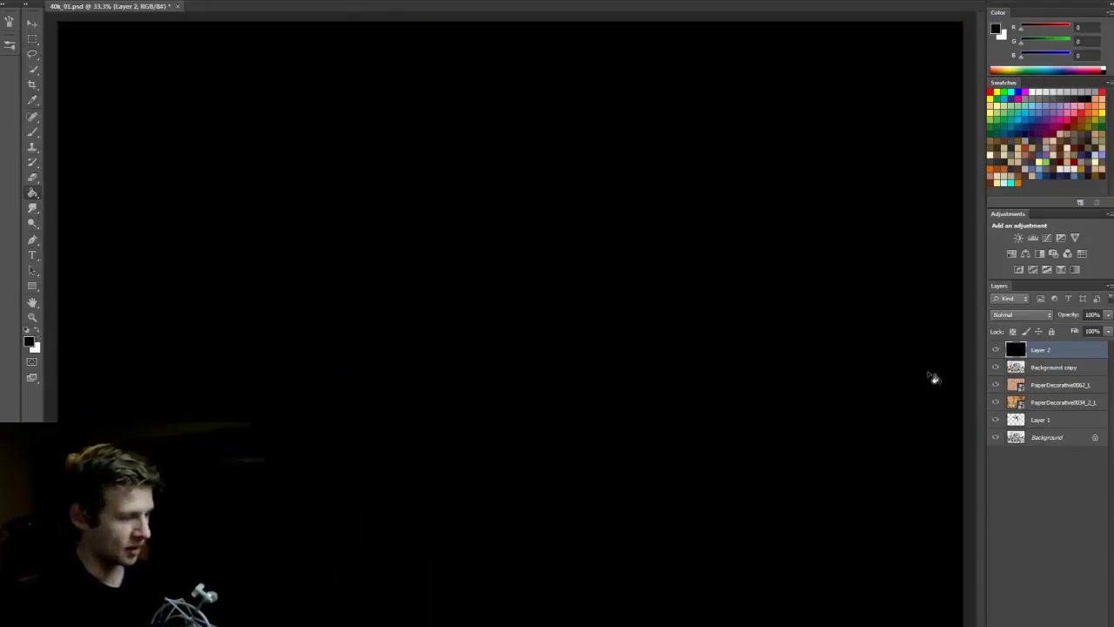
# Step: Set the black layer's blend mode to Color and its opacity to 29%
pyautogui.click(1023, 314)
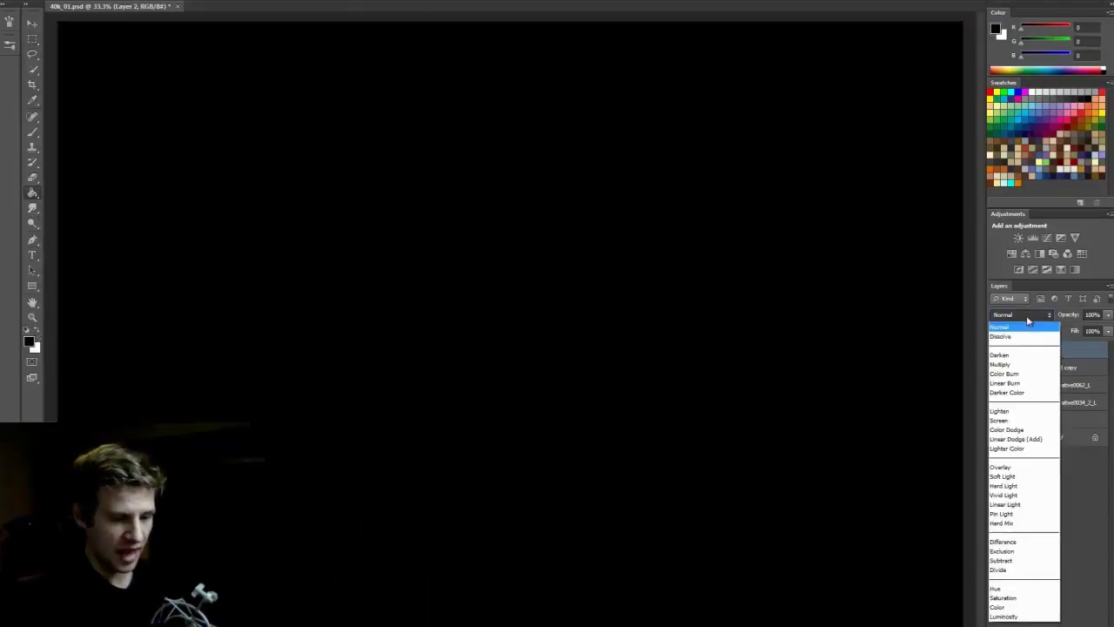
pyautogui.click(1004, 607)
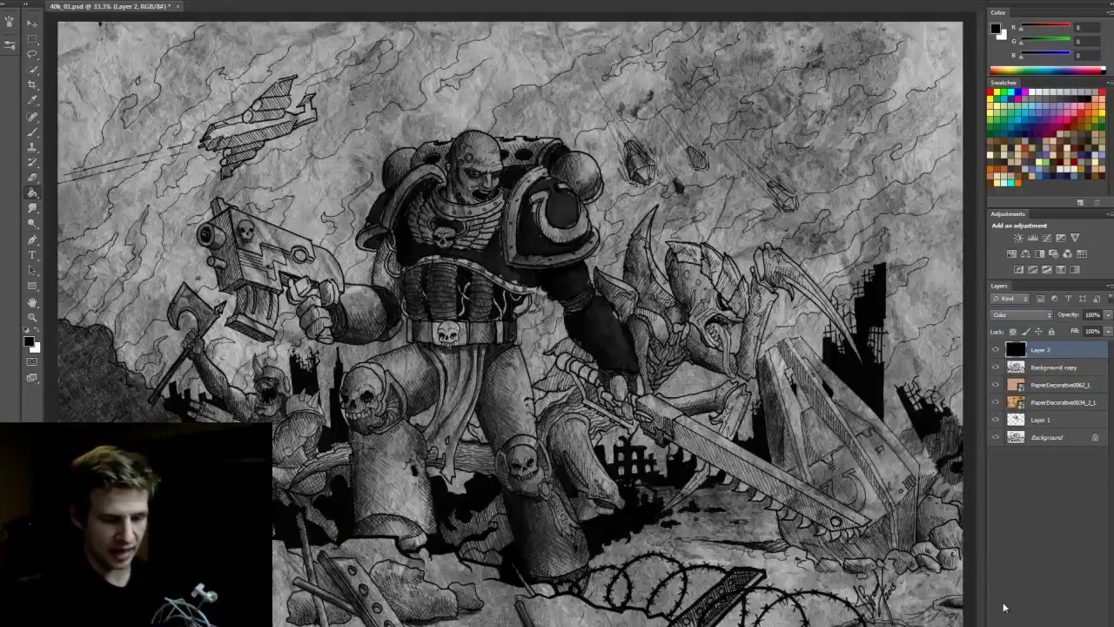
pyautogui.click(1108, 316)
pyautogui.moveTo(1099, 332); pyautogui.dragTo(1091, 332)
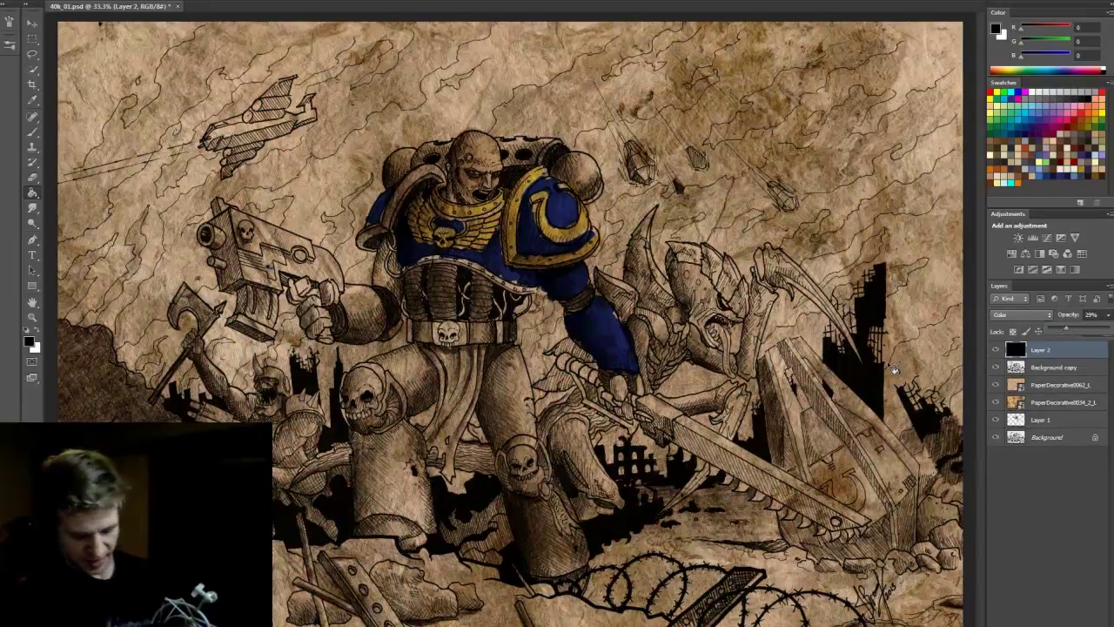
pyautogui.click(883, 7)
pyautogui.press('m')
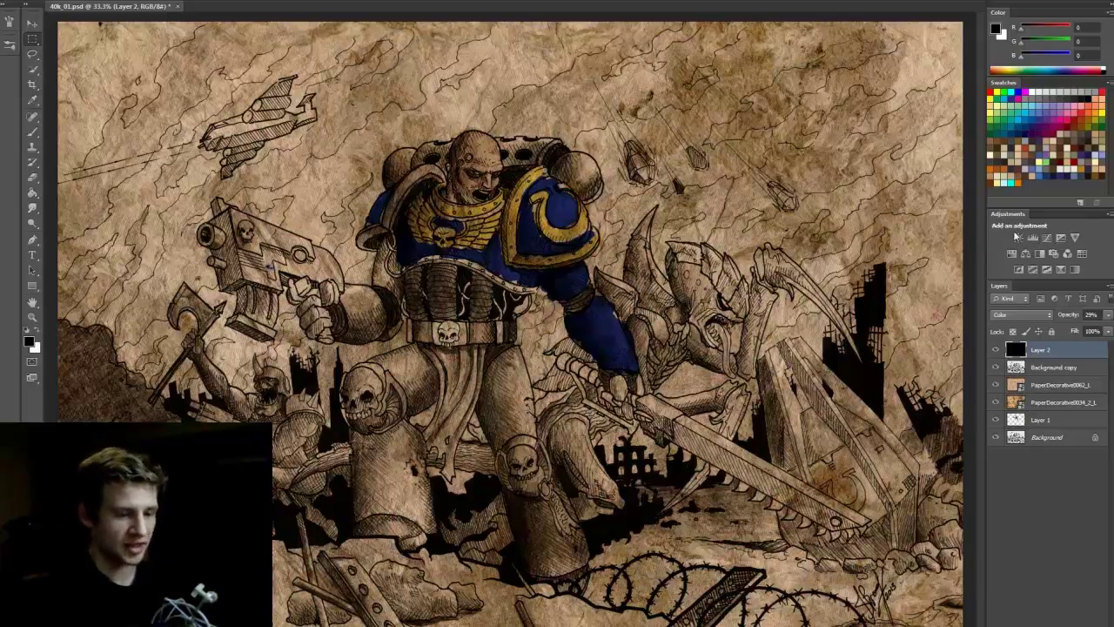
# Step: Add a Brightness/Contrast adjustment layer on top with brightness 33 and contrast 42
pyautogui.click(1017, 242)
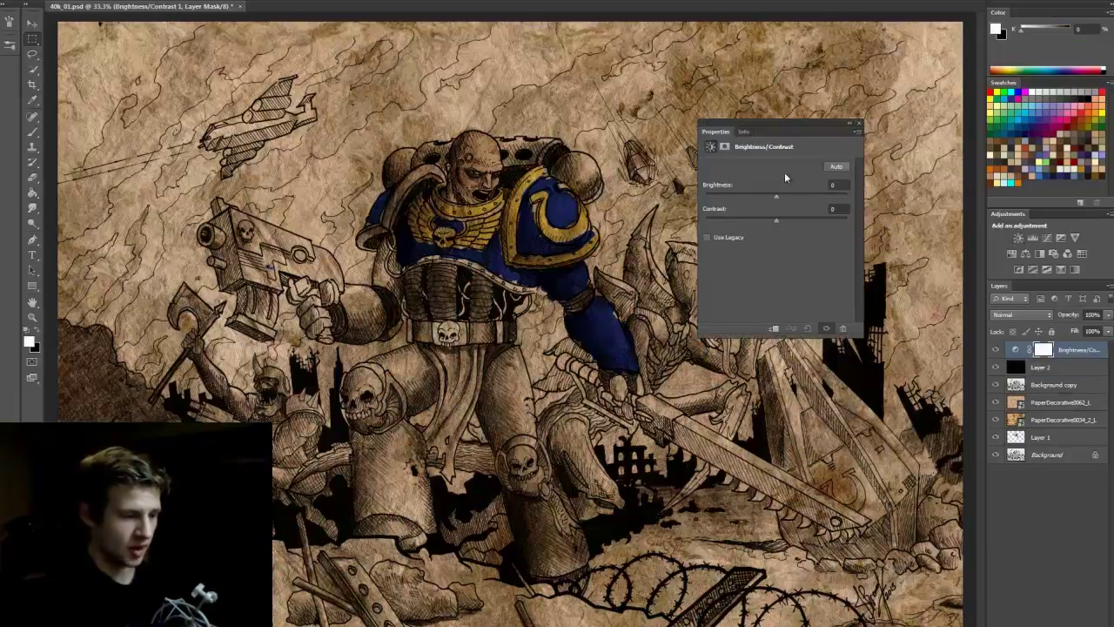
pyautogui.moveTo(777, 197); pyautogui.dragTo(788, 207)
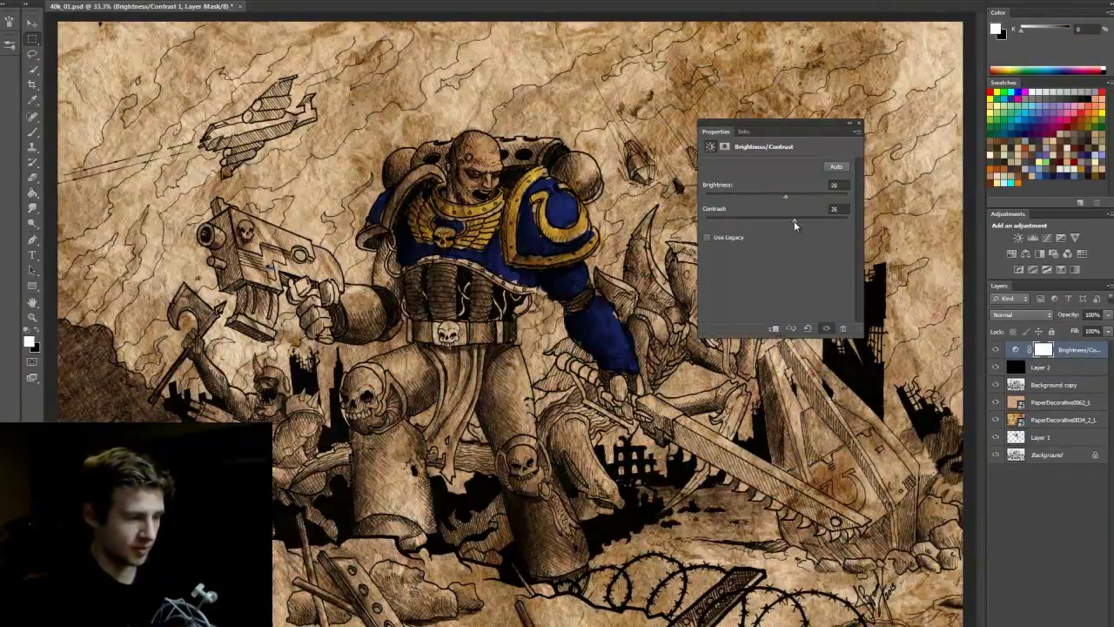
pyautogui.moveTo(795, 225); pyautogui.dragTo(781, 196)
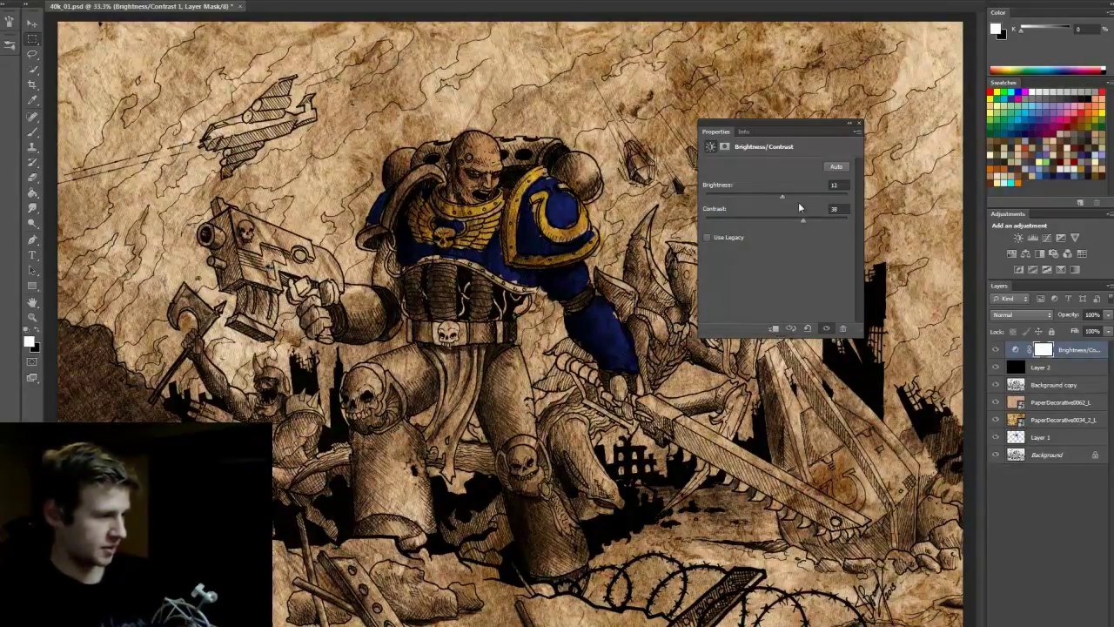
pyautogui.moveTo(808, 219); pyautogui.dragTo(804, 221)
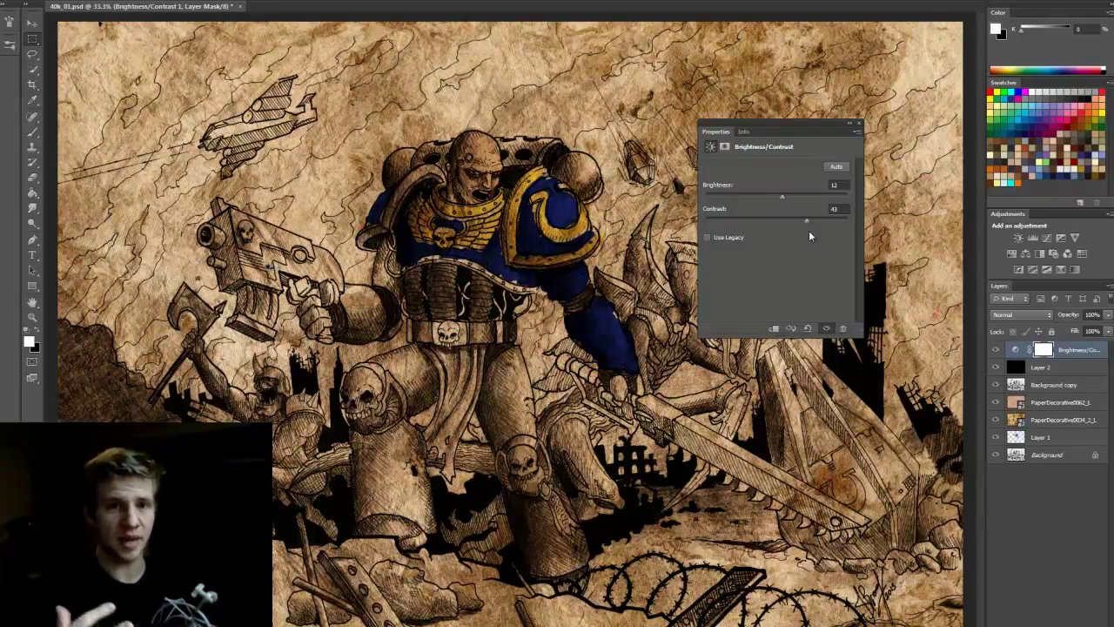
pyautogui.moveTo(785, 198)
pyautogui.mouseDown()
pyautogui.moveTo(807, 225)
pyautogui.moveTo(789, 196)
pyautogui.mouseUp()
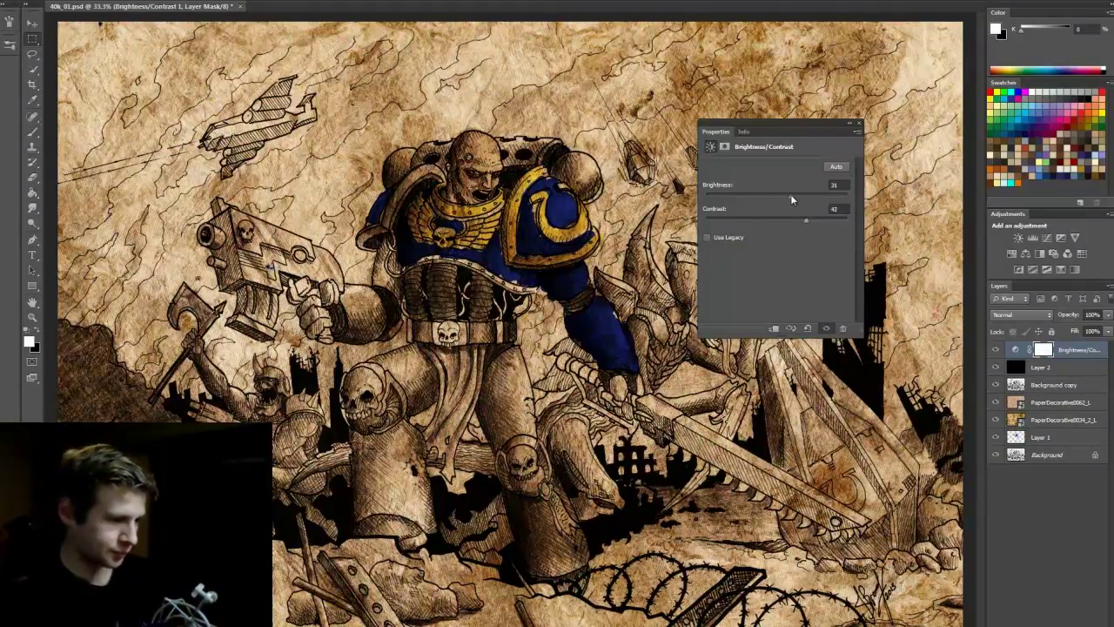
pyautogui.moveTo(791, 199); pyautogui.dragTo(795, 195)
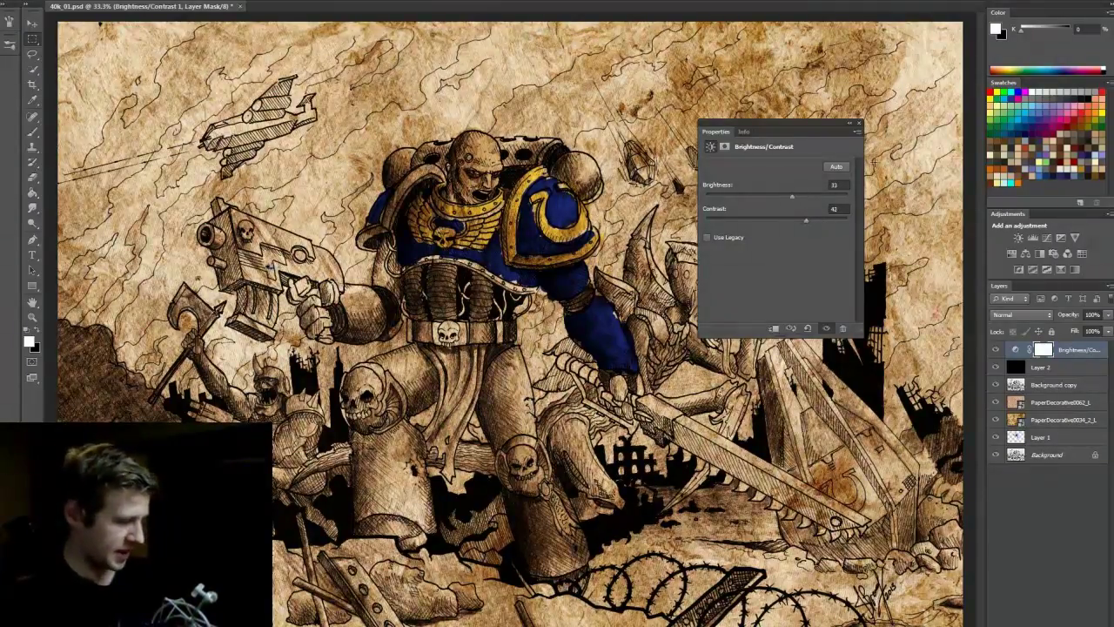
pyautogui.click(858, 123)
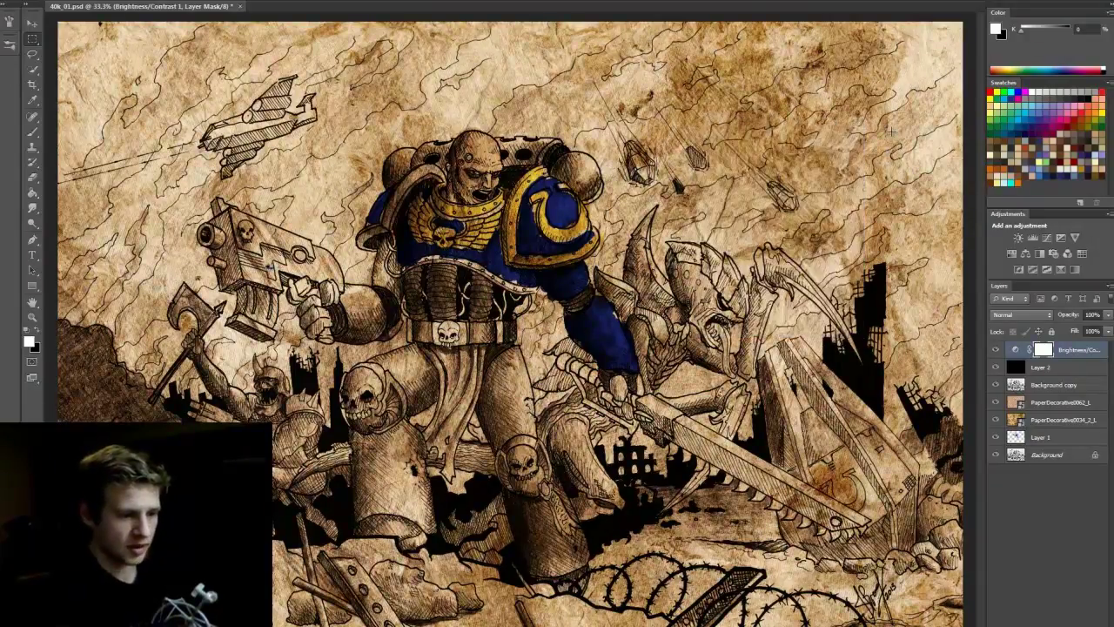
# Step: Set the opacity of the black Color layer (Layer 2) to 44% and save the document
pyautogui.click(1040, 373)
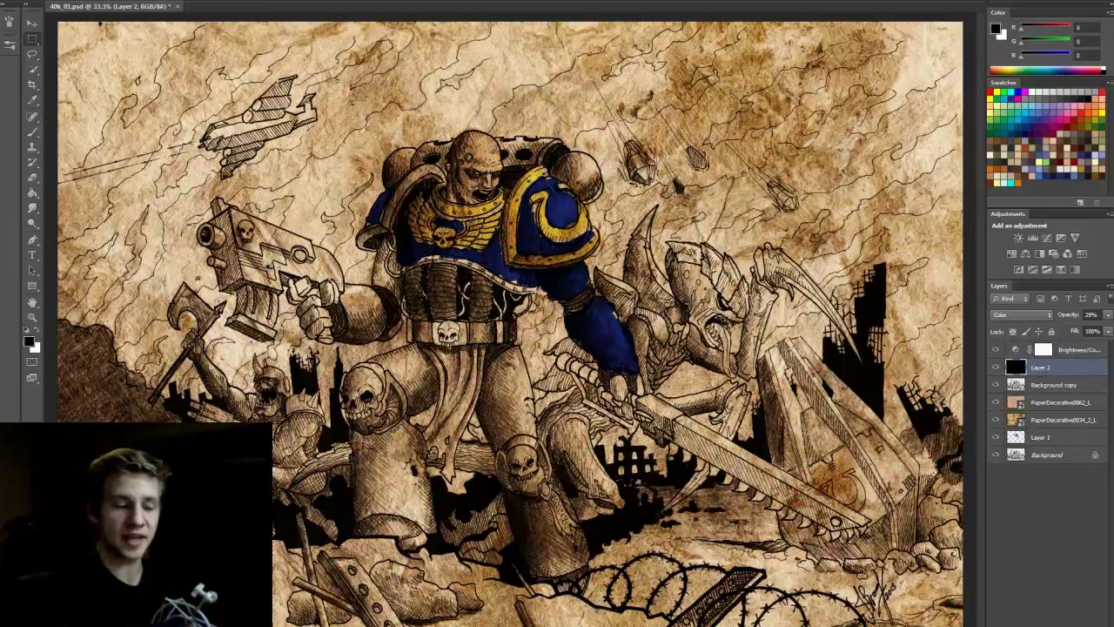
pyautogui.click(1107, 315)
pyautogui.moveTo(1069, 331); pyautogui.dragTo(1077, 333)
pyautogui.hotkey('ctrl', 's')
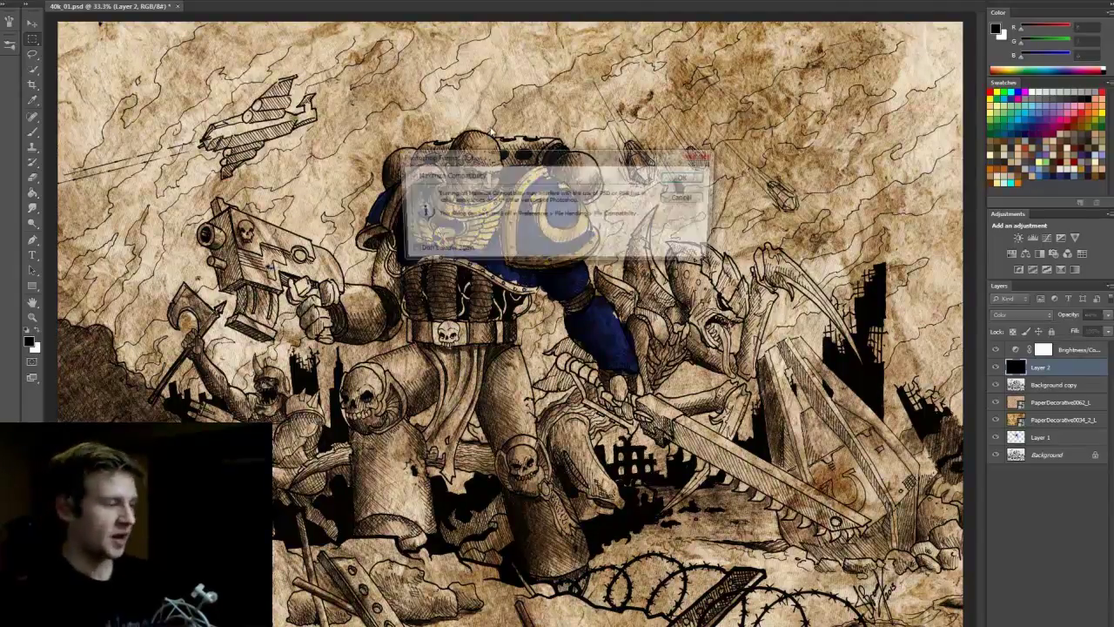
pyautogui.click(684, 180)
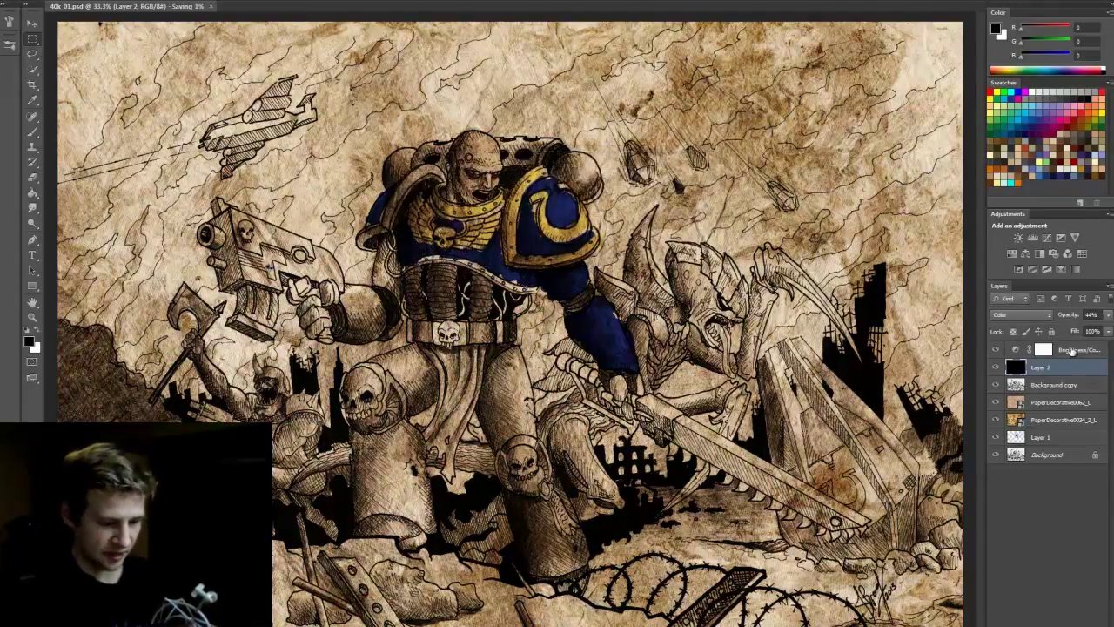
# Step: Add a layer above the Brightness/Contrast adjustment and darken the drawing's upper-right corner and right edge with black Gradient tool fades
pyautogui.click(1072, 350)
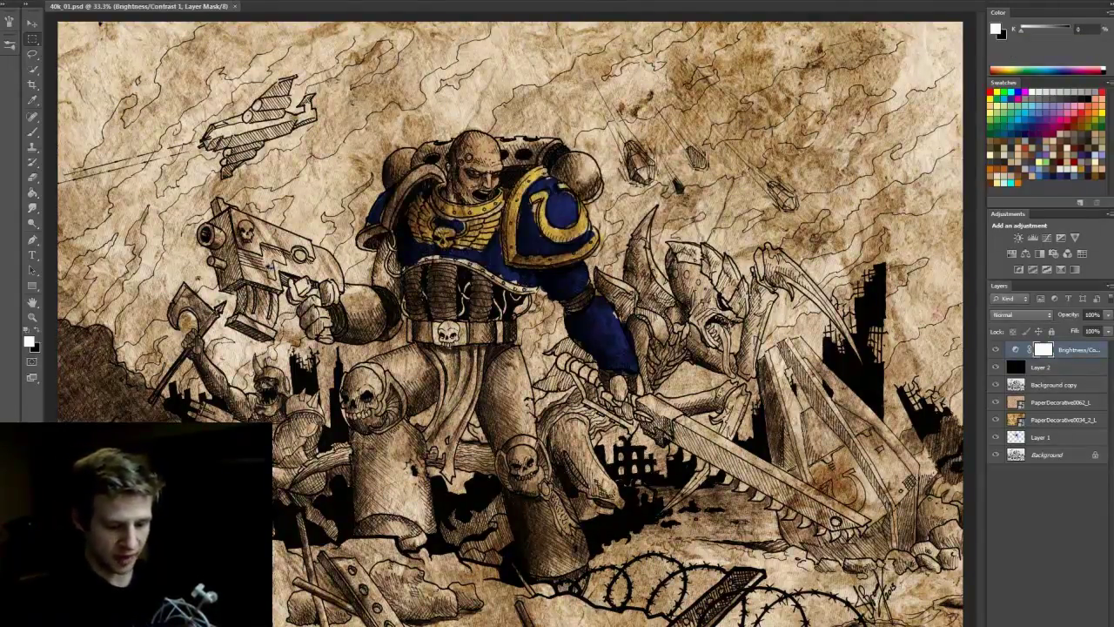
pyautogui.hotkey('ctrl', 'shift', 'alt', 'n')
pyautogui.click(32, 191)
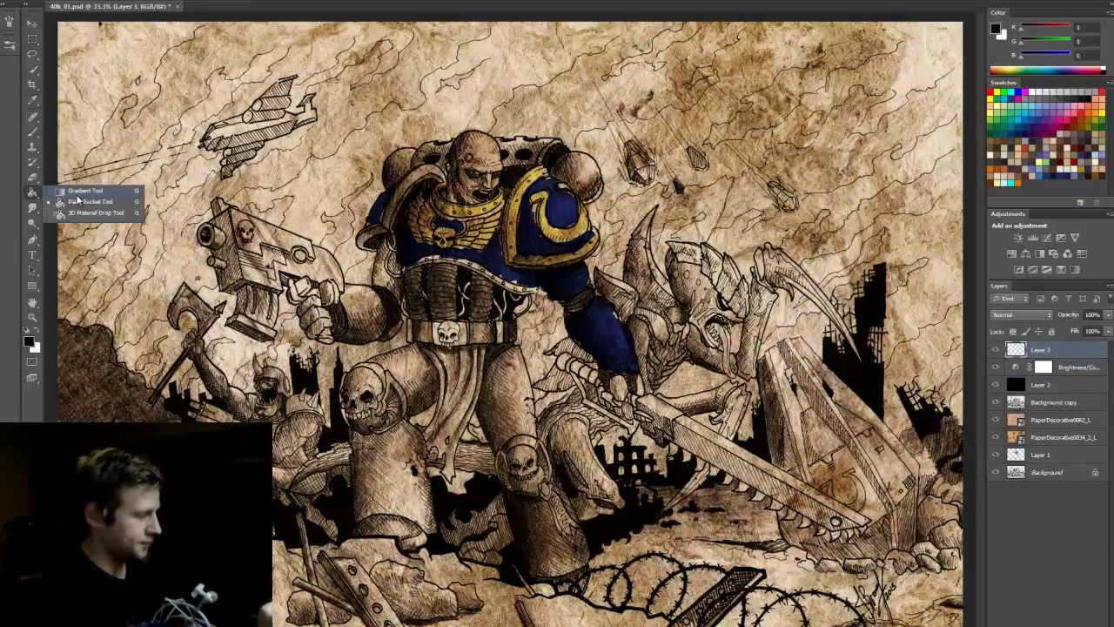
pyautogui.click(79, 193)
pyautogui.moveTo(365, 99); pyautogui.dragTo(355, 152)
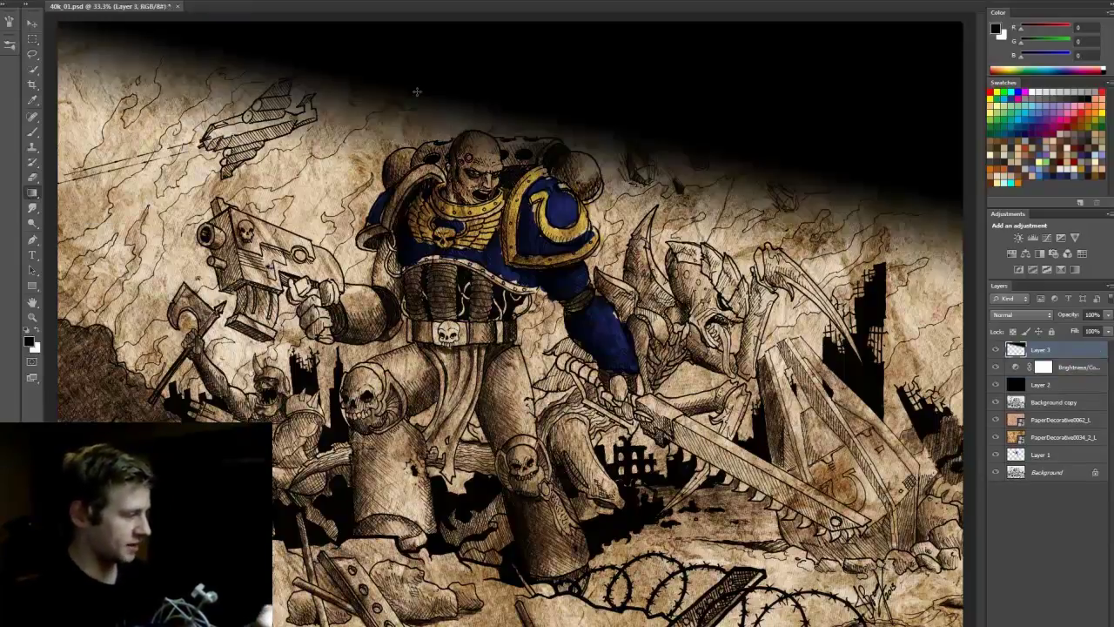
pyautogui.hotkey('ctrl', 'z')
pyautogui.moveTo(966, 13); pyautogui.dragTo(724, 193)
pyautogui.moveTo(971, 349); pyautogui.dragTo(767, 349)
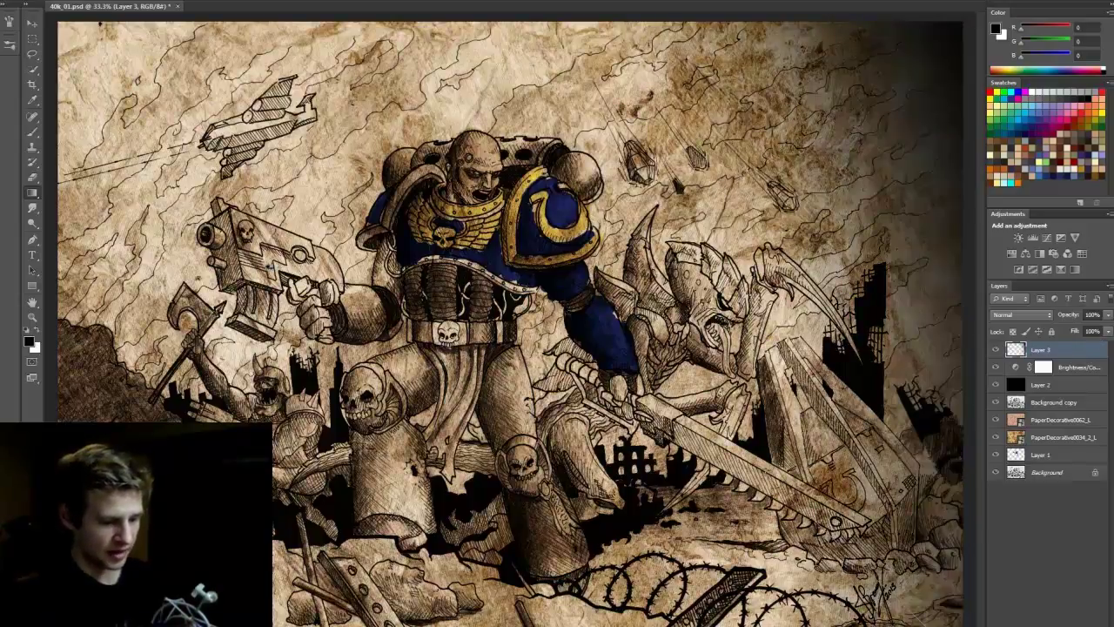
# Step: Complete the vignette with black gradient fades on the drawing's bottom, left and top edges and remaining corners
pyautogui.moveTo(831, 520); pyautogui.dragTo(955, 619)
pyautogui.moveTo(533, 504); pyautogui.dragTo(544, 623)
pyautogui.moveTo(343, 485)
pyautogui.mouseDown()
pyautogui.moveTo(273, 531)
pyautogui.moveTo(342, 485)
pyautogui.mouseUp()
pyautogui.moveTo(96, 334); pyautogui.dragTo(242, 338)
pyautogui.moveTo(66, 23); pyautogui.dragTo(218, 174)
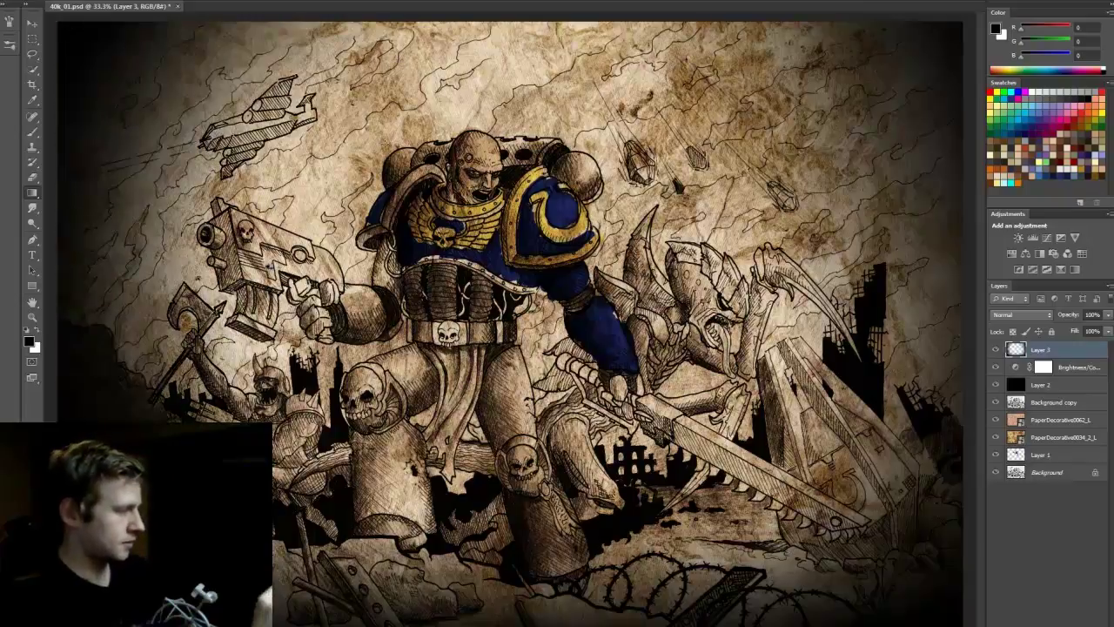
pyautogui.moveTo(500, 23); pyautogui.dragTo(500, 111)
pyautogui.hotkey('ctrl', 'z')
pyautogui.moveTo(518, 12); pyautogui.dragTo(520, 147)
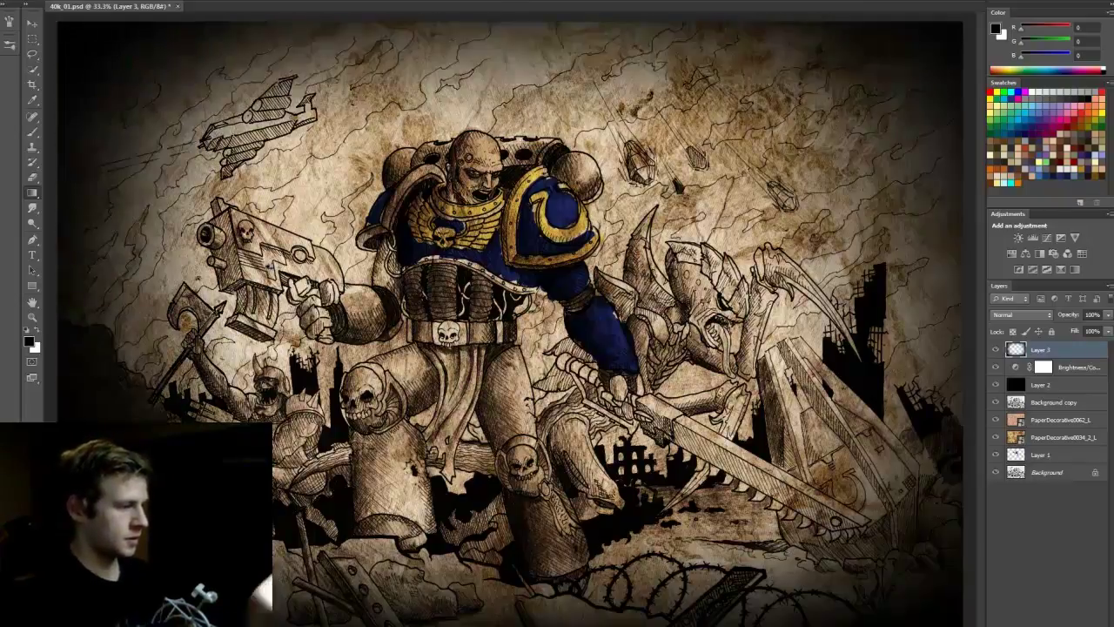
# Step: Lower the vignette layer's opacity to 55% and toggle its visibility to compare the effect
pyautogui.click(1108, 314)
pyautogui.moveTo(1108, 330); pyautogui.dragTo(1081, 335)
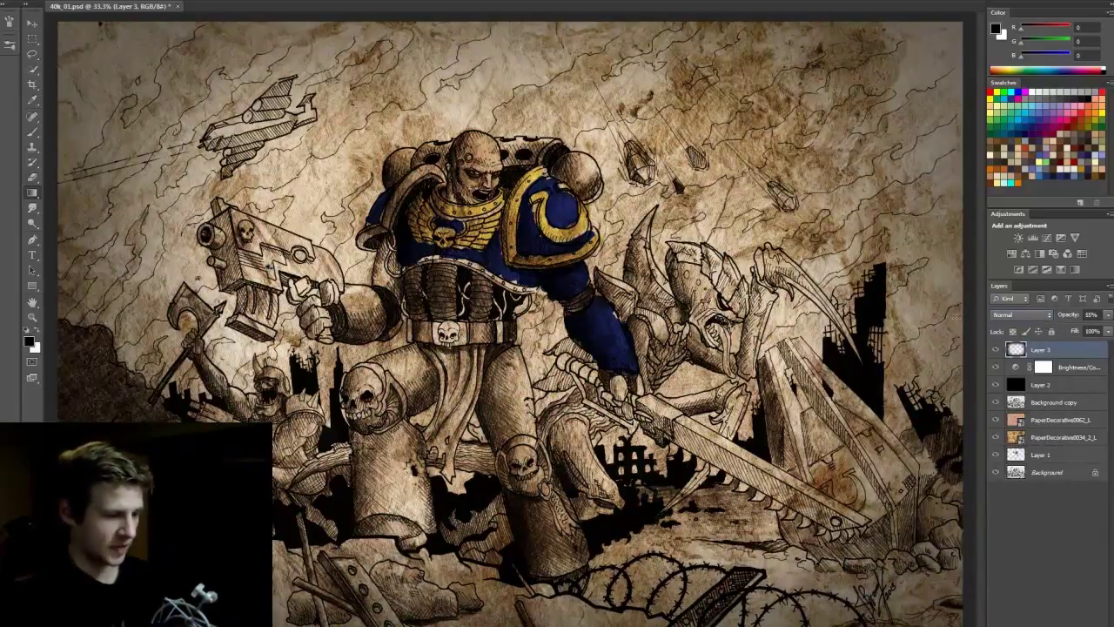
pyautogui.click(994, 350)
pyautogui.click(995, 350)
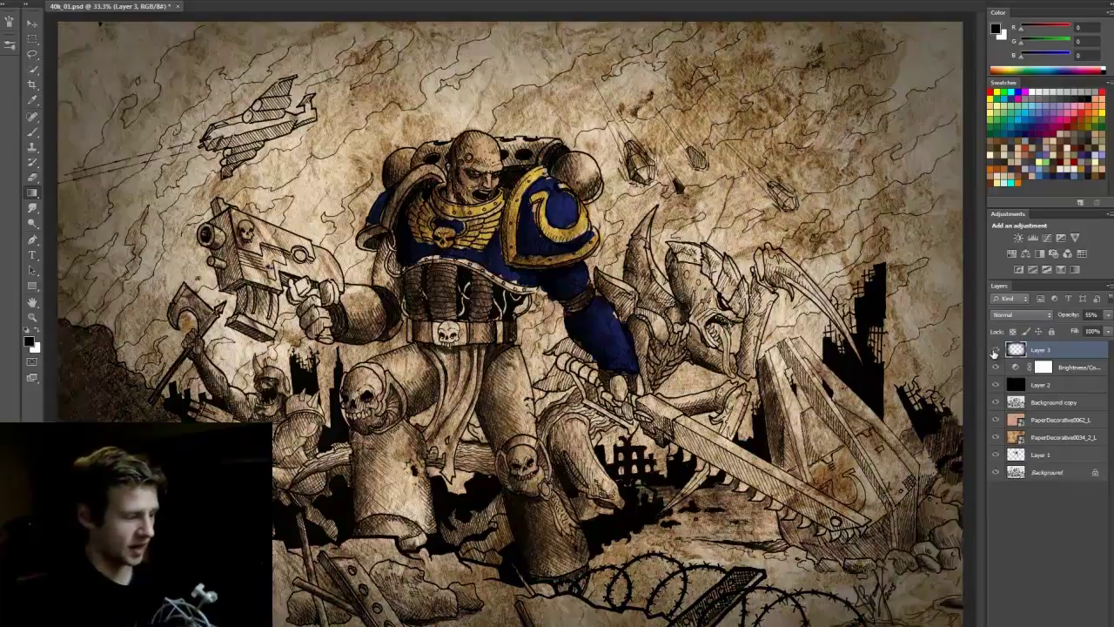
pyautogui.click(995, 350)
pyautogui.click(995, 350)
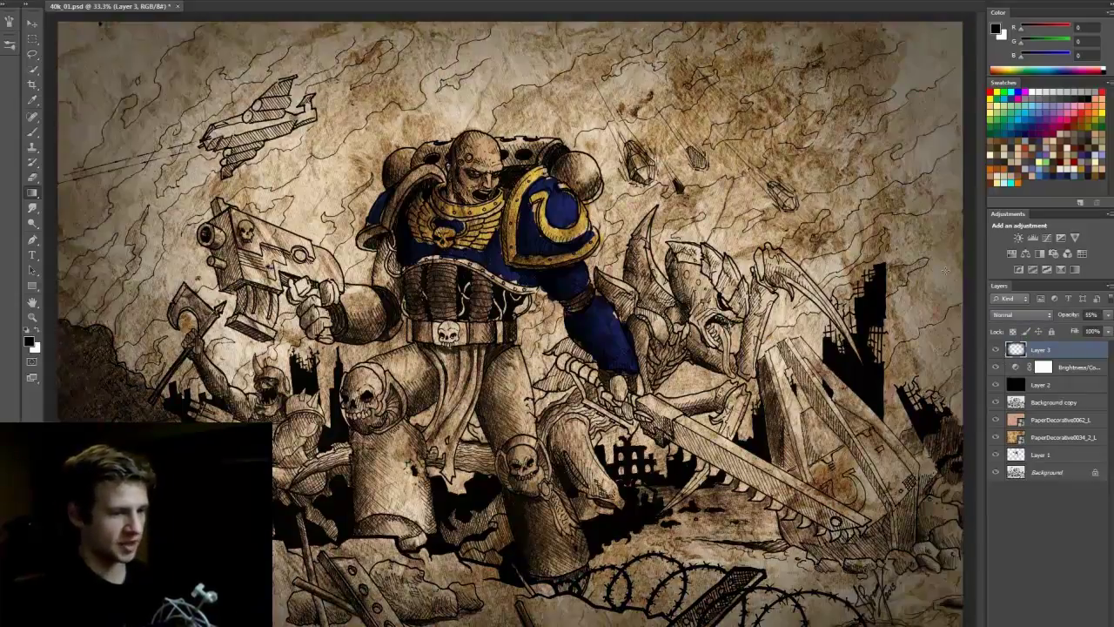
# Step: Switch to the marquee selection tool and save the document with the finished vignette
pyautogui.press('m')
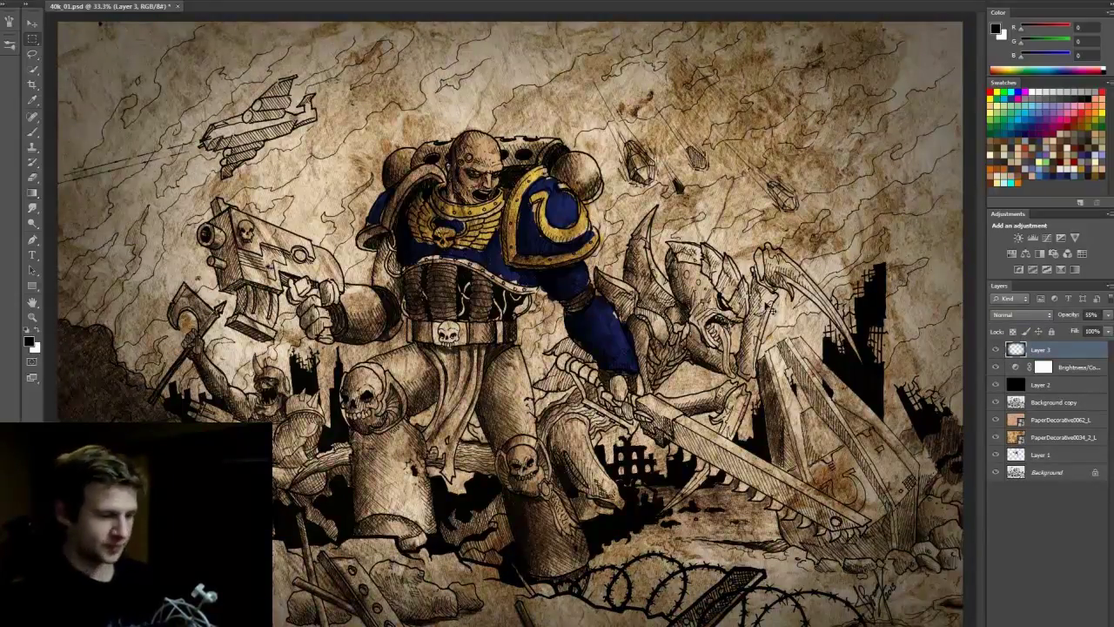
pyautogui.hotkey('ctrl', 's')
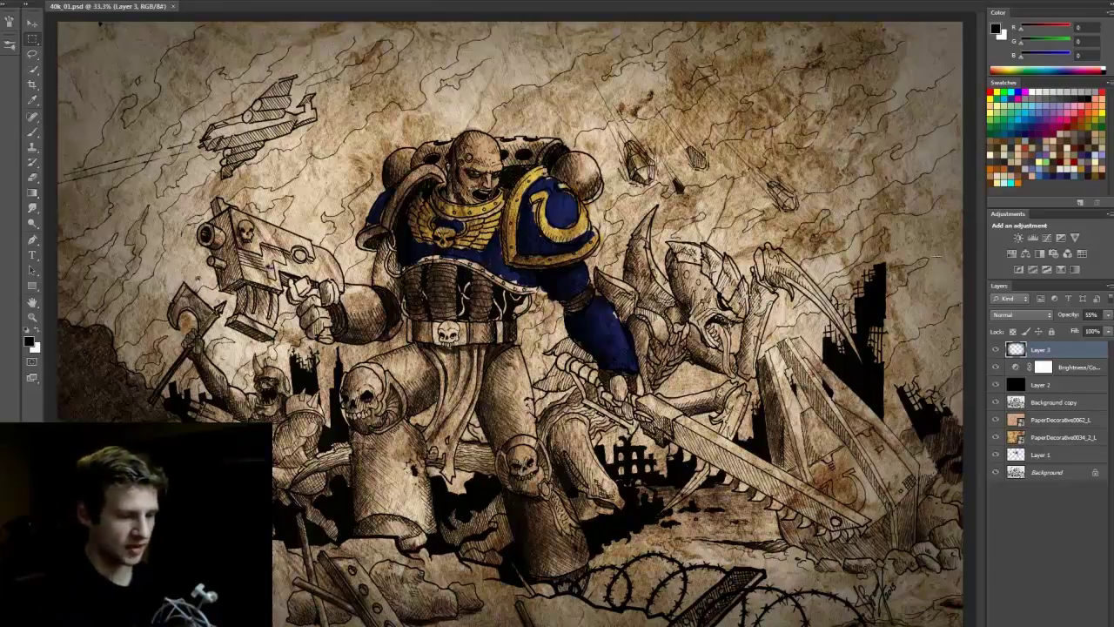
# Step: Compare the drawing with and without the vignette layer, then save the document
pyautogui.click(995, 350)
pyautogui.click(995, 350)
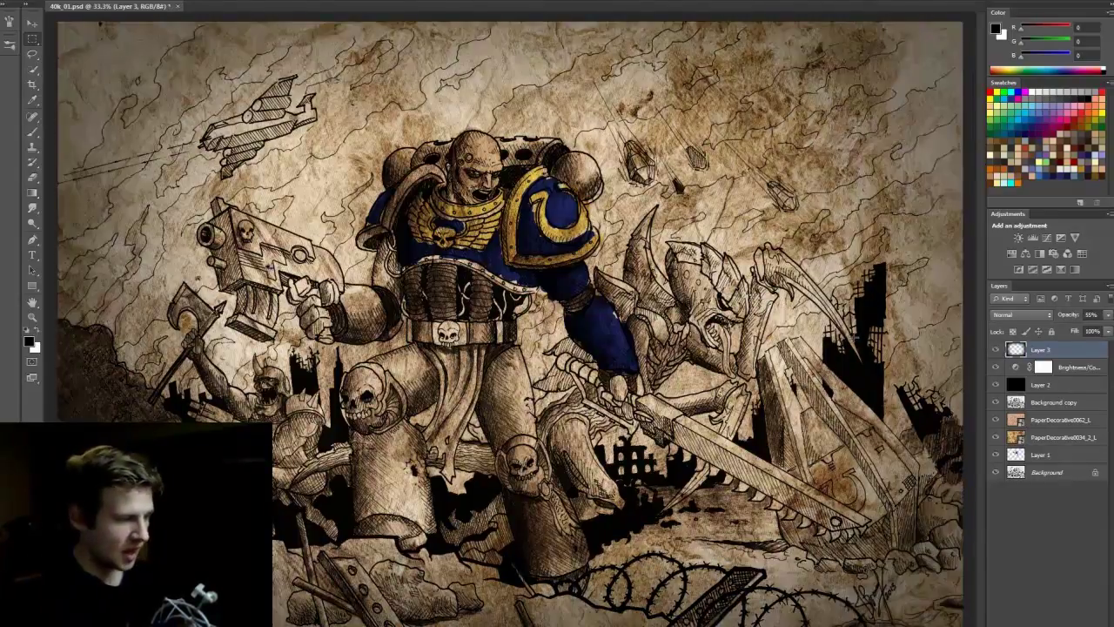
pyautogui.hotkey('ctrl', 's')
# Step: Lower the opacity of the black Color-mode layer (Layer 2) to 34% and save the document
pyautogui.click(1041, 385)
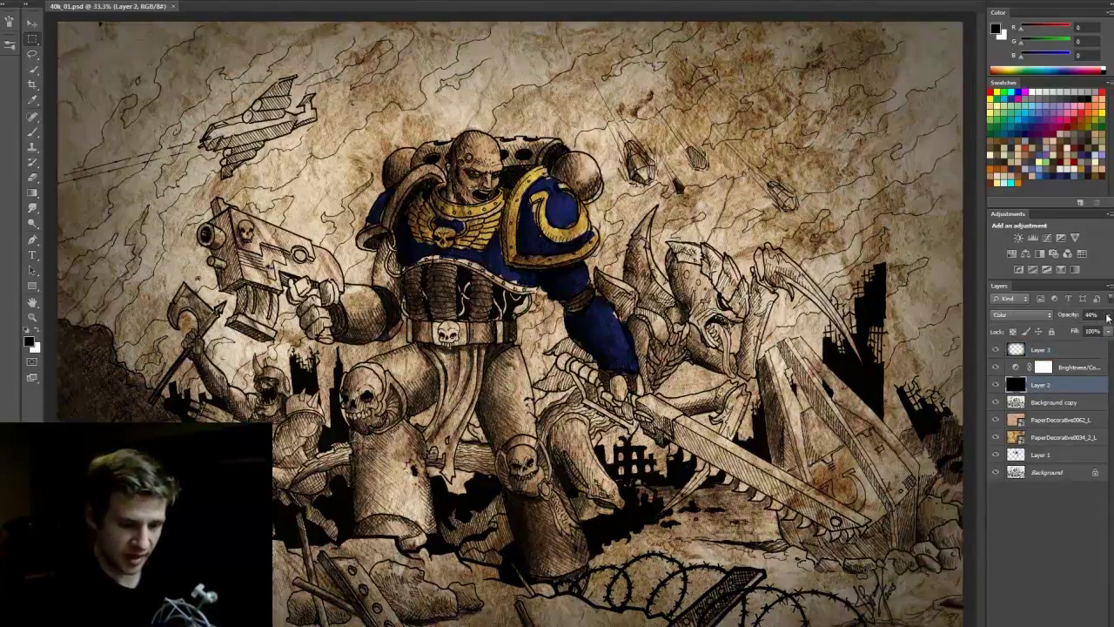
pyautogui.click(1108, 315)
pyautogui.moveTo(1087, 331); pyautogui.dragTo(1073, 328)
pyautogui.click(1013, 366)
pyautogui.hotkey('ctrl', 's')
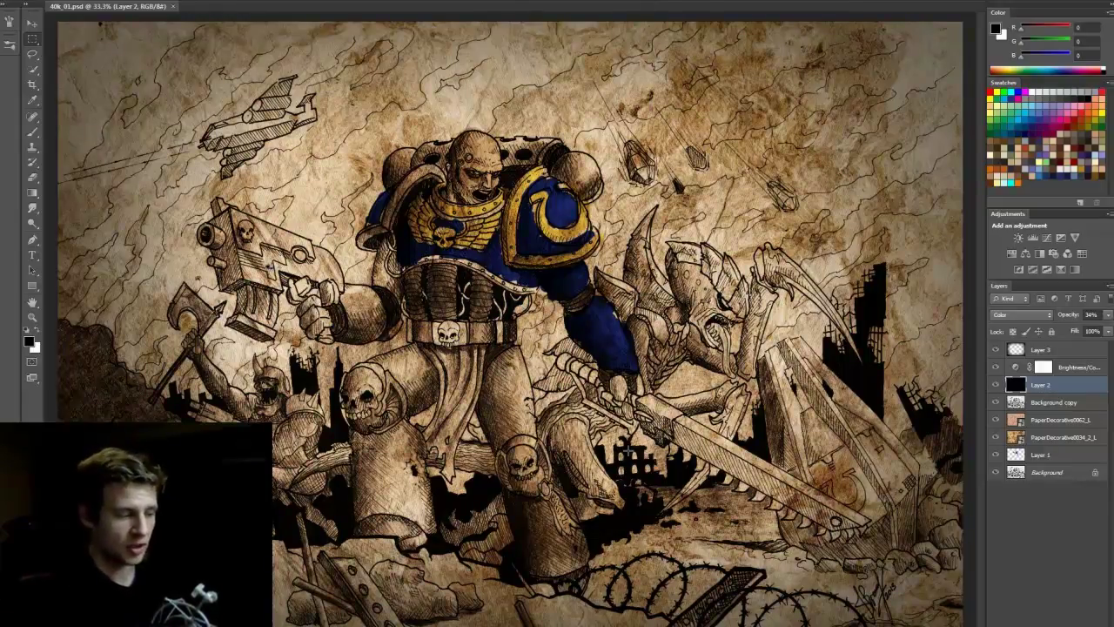
# Step: Toggle all layers above Layer 1 to compare the effects, ending with only Layer 1 and the Background shown
pyautogui.moveTo(996, 437); pyautogui.dragTo(995, 338)
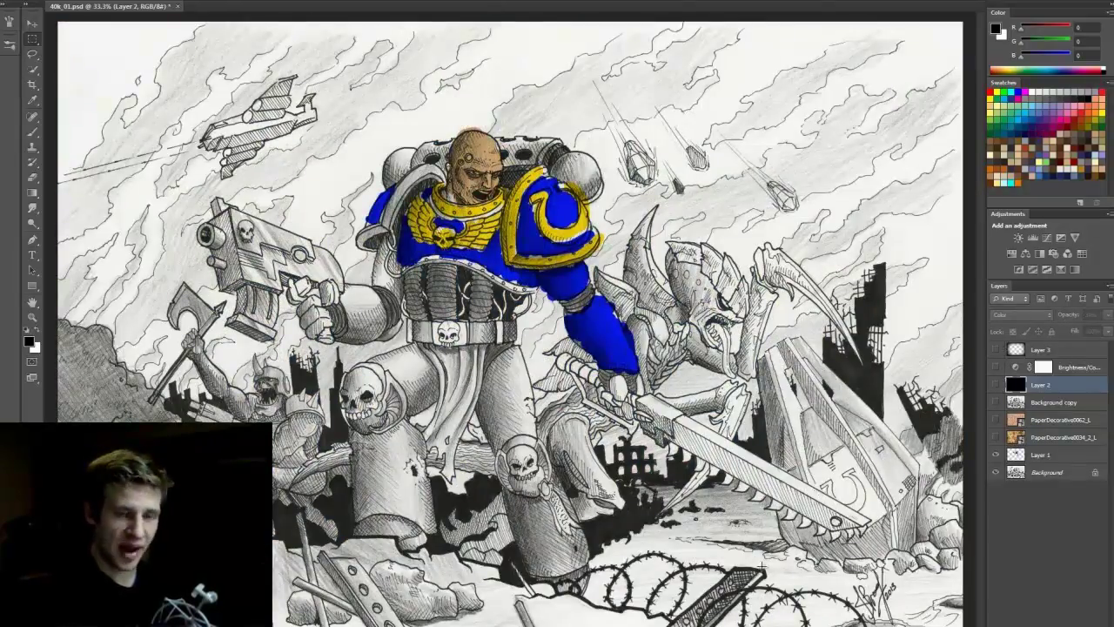
pyautogui.moveTo(997, 437); pyautogui.dragTo(1000, 349)
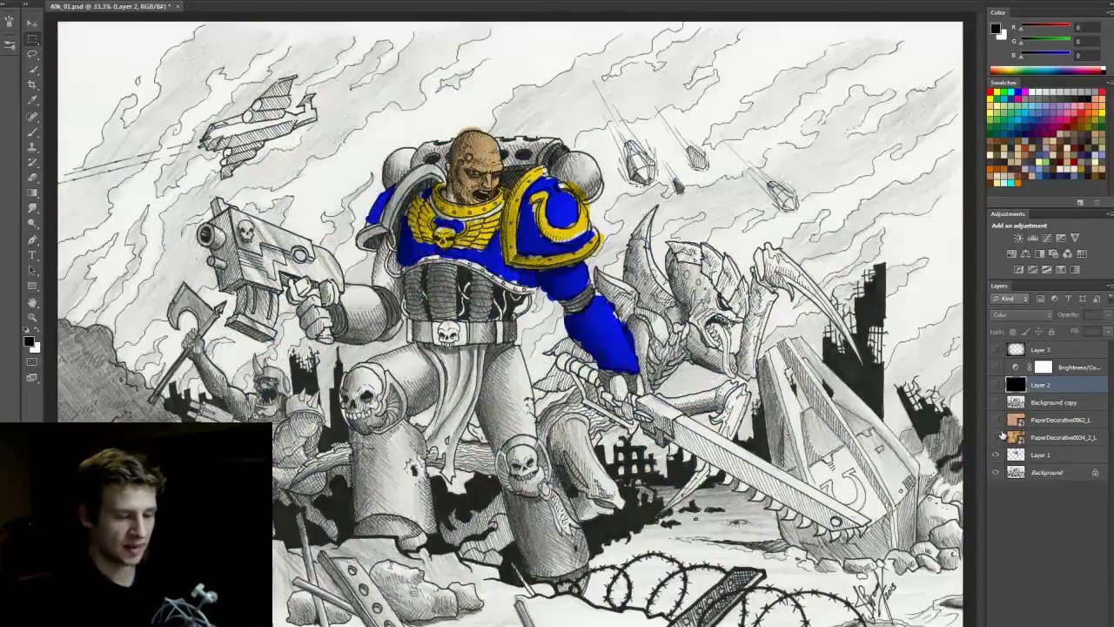
pyautogui.moveTo(997, 437); pyautogui.dragTo(997, 352)
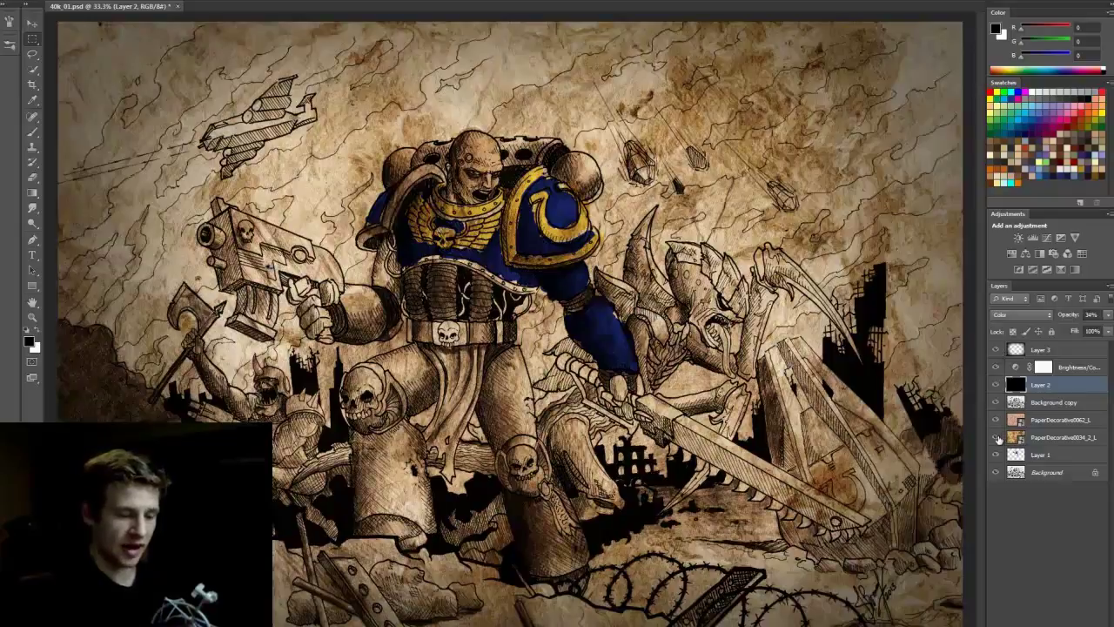
pyautogui.moveTo(998, 438); pyautogui.dragTo(998, 343)
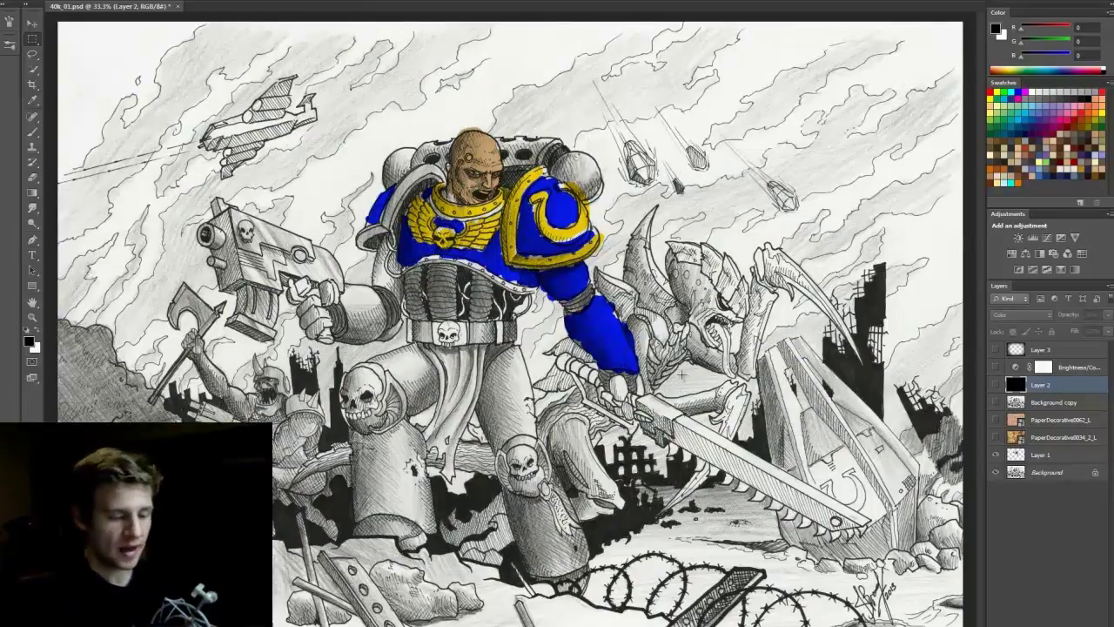
# Step: Change the blend mode of the flat color layer (Layer 1) to Normal
pyautogui.click(1044, 454)
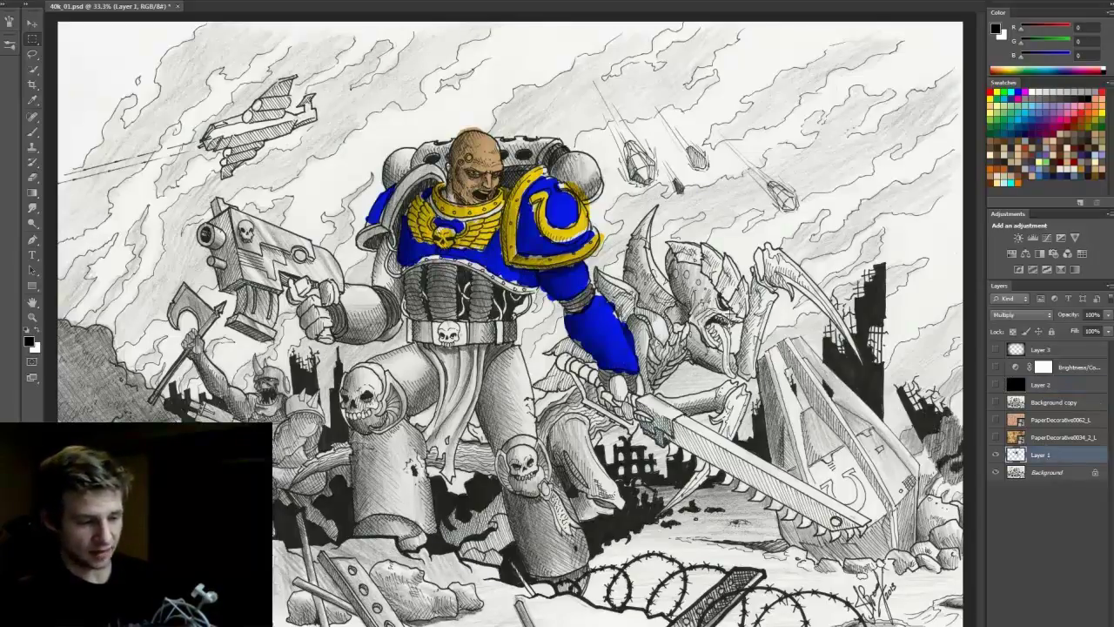
pyautogui.moveTo(684, 82); pyautogui.dragTo(292, 446)
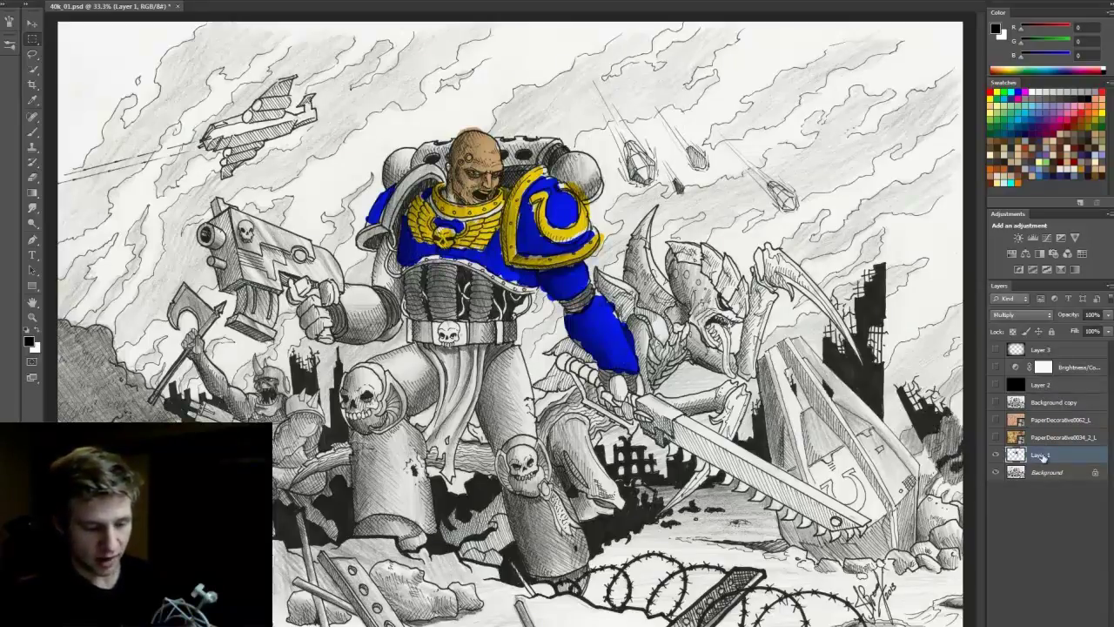
pyautogui.click(1018, 314)
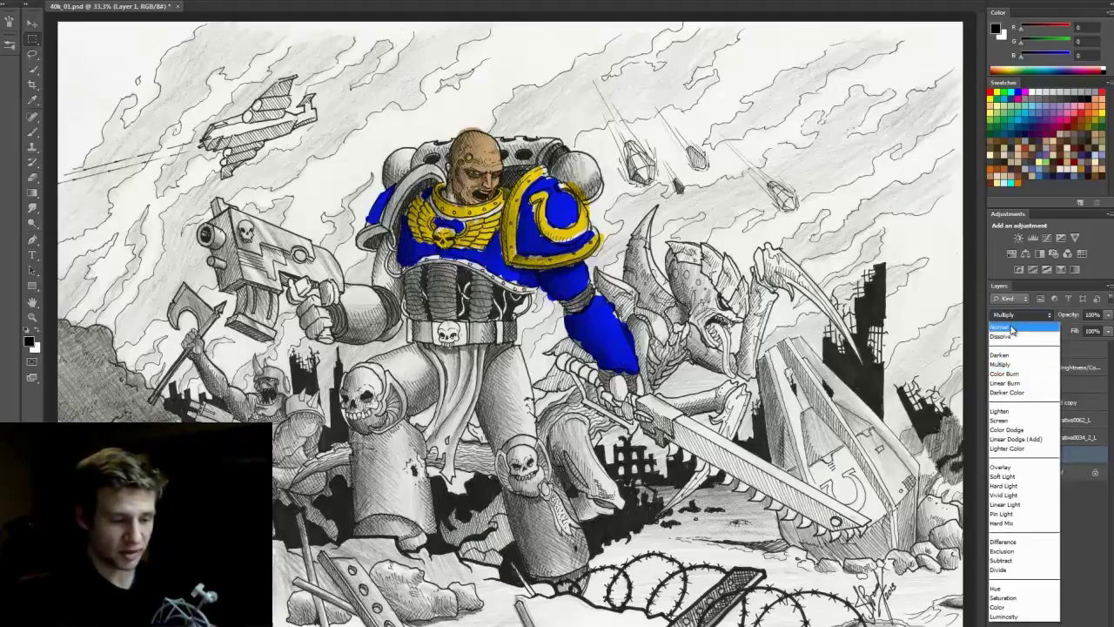
pyautogui.click(1012, 327)
# Step: Create a layer group above Layer 1 and name it Color
pyautogui.hotkey('ctrl', 'g')
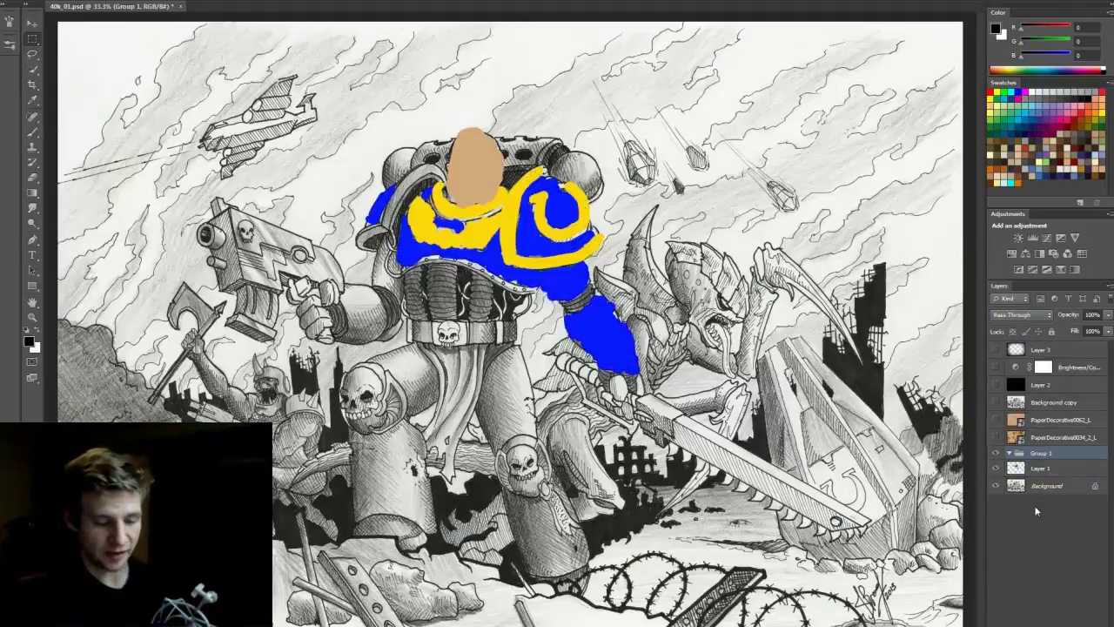
pyautogui.doubleClick(1040, 453)
pyautogui.write('Color')
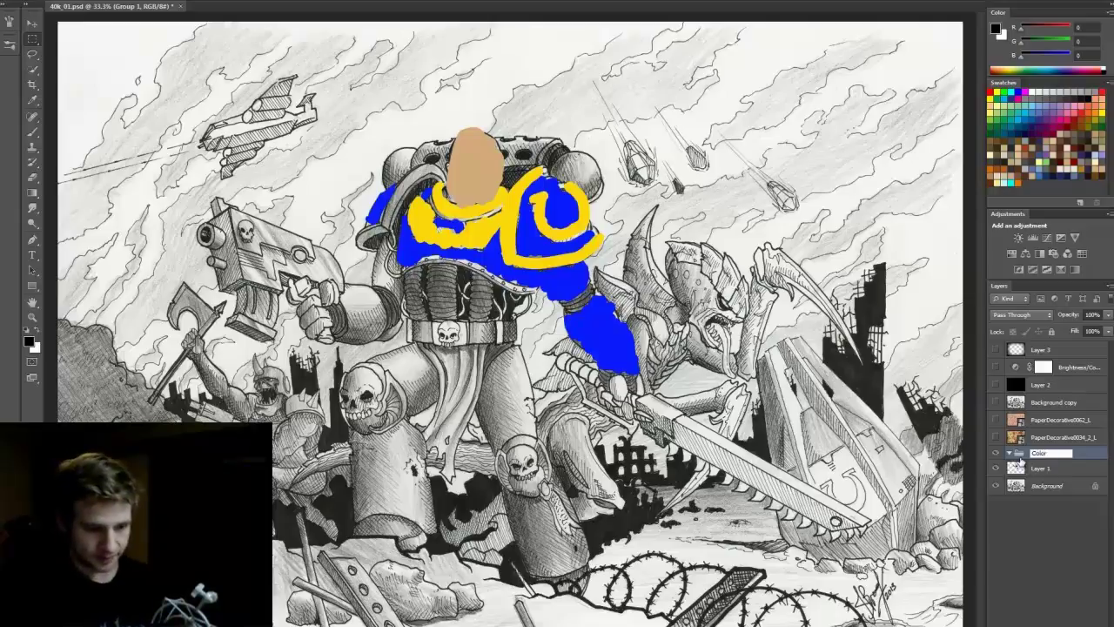
pyautogui.press('Return')
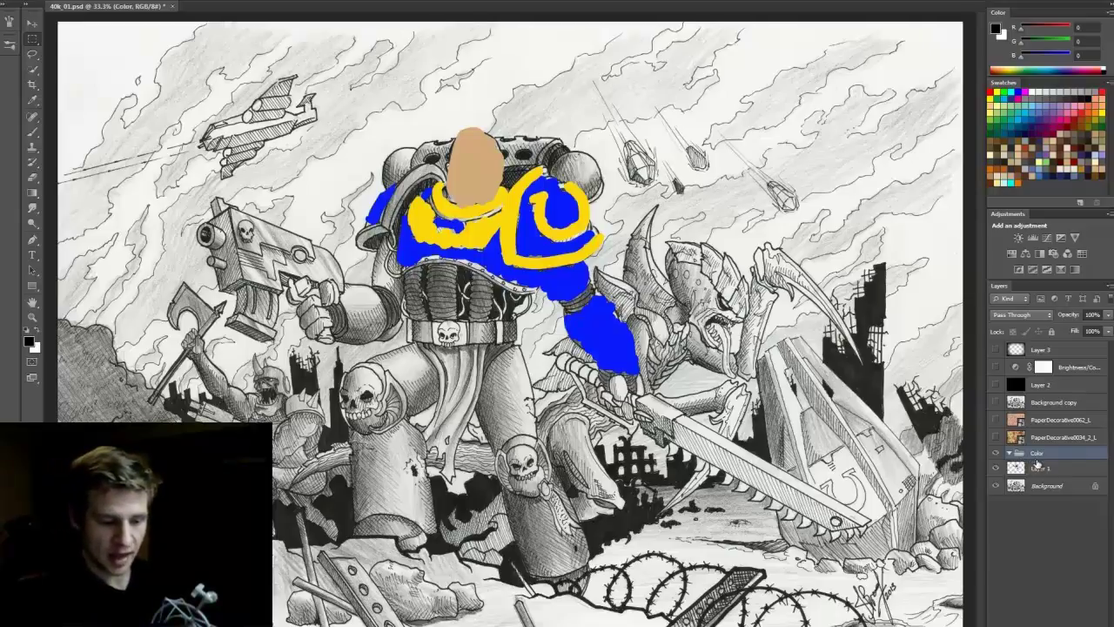
# Step: Move Layer 1 into the Color group and set the group's blend mode to Multiply
pyautogui.click(1033, 468)
pyautogui.moveTo(1030, 469); pyautogui.dragTo(1034, 454)
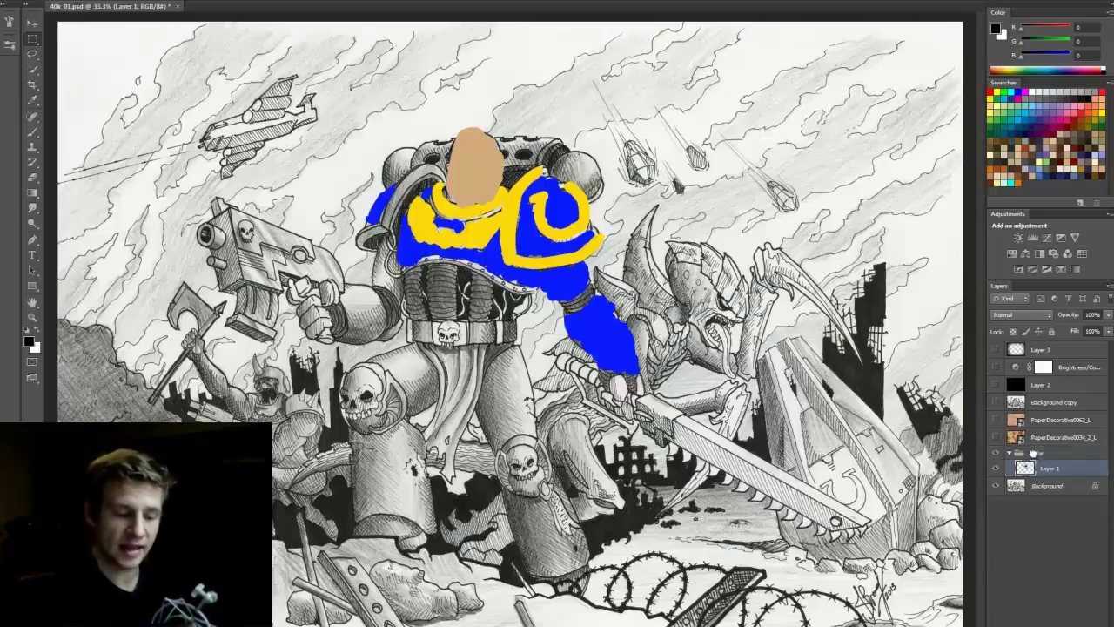
pyautogui.click(1038, 455)
pyautogui.click(1027, 315)
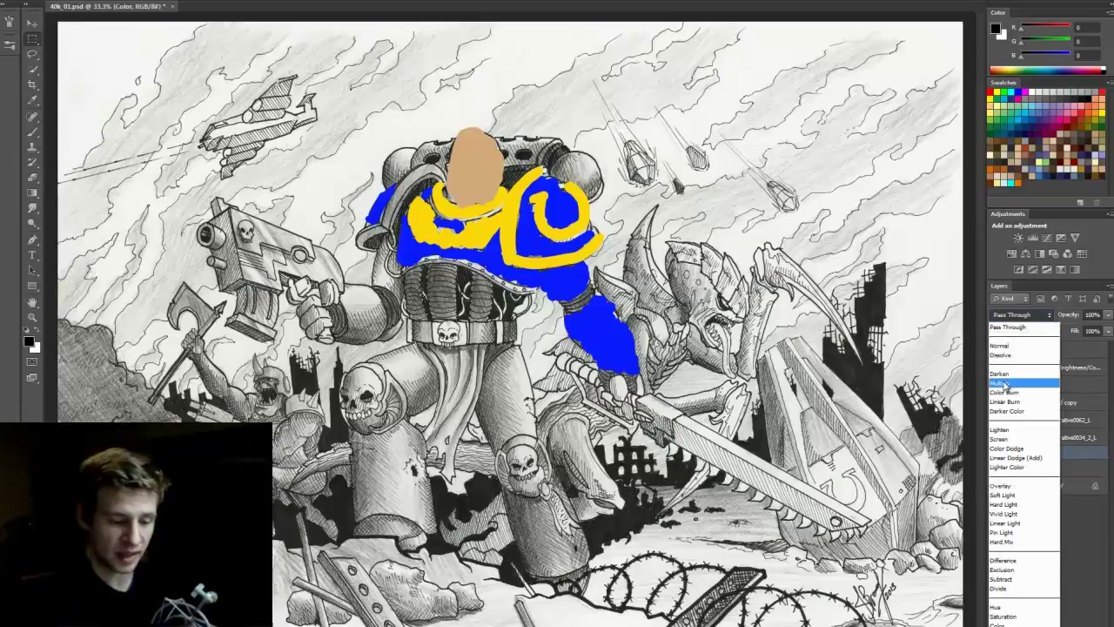
pyautogui.click(1008, 387)
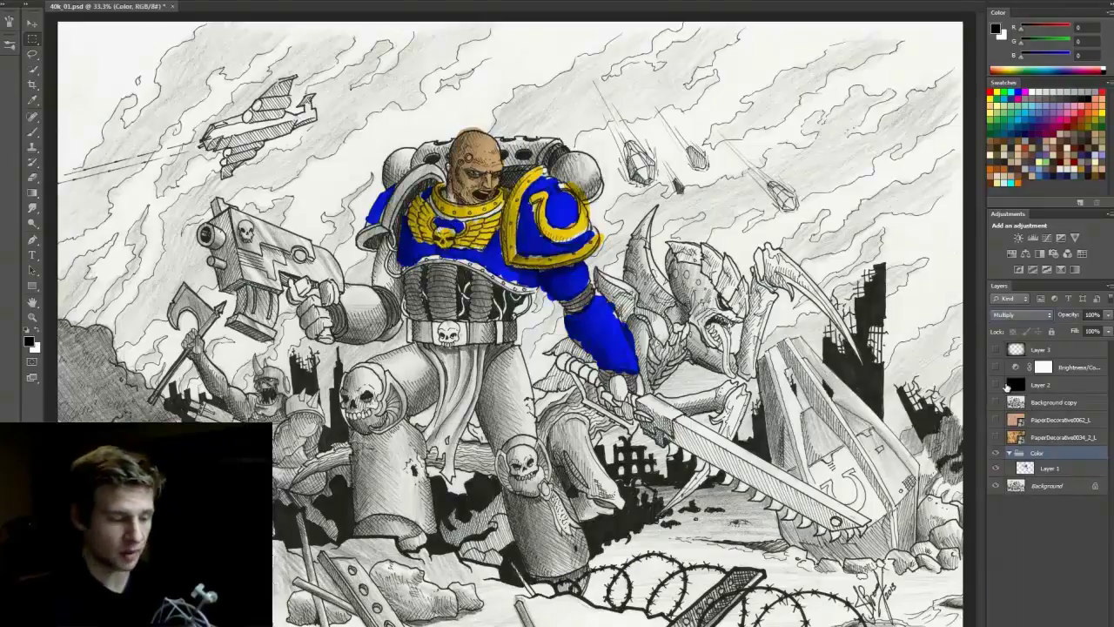
# Step: Clear all existing paint on the space marine from Layer 1 and deselect
pyautogui.click(1037, 468)
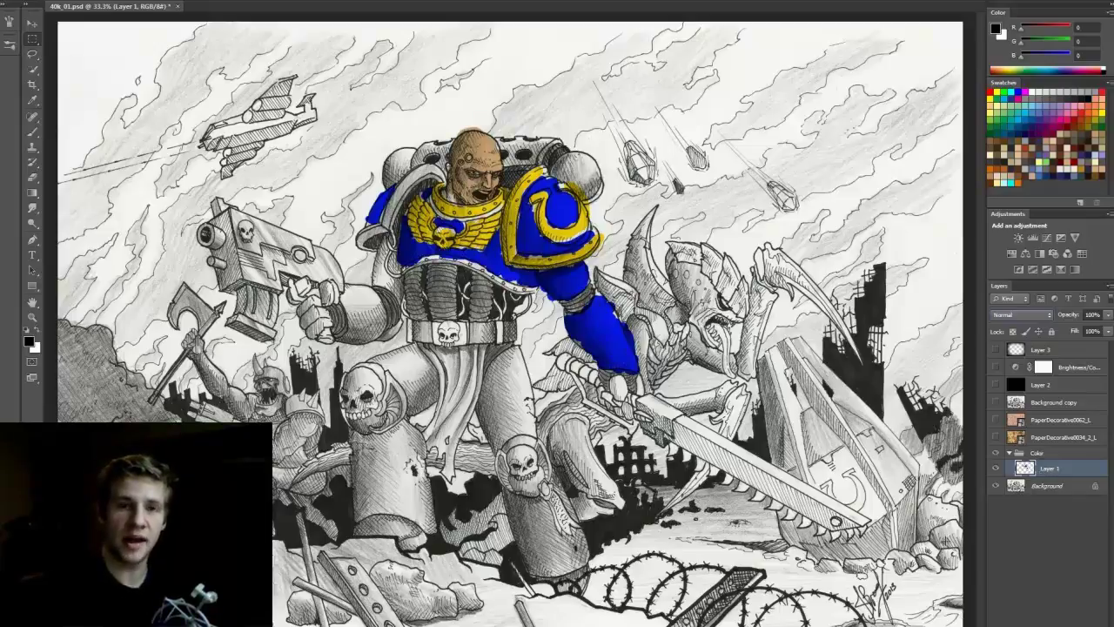
pyautogui.click(1028, 455)
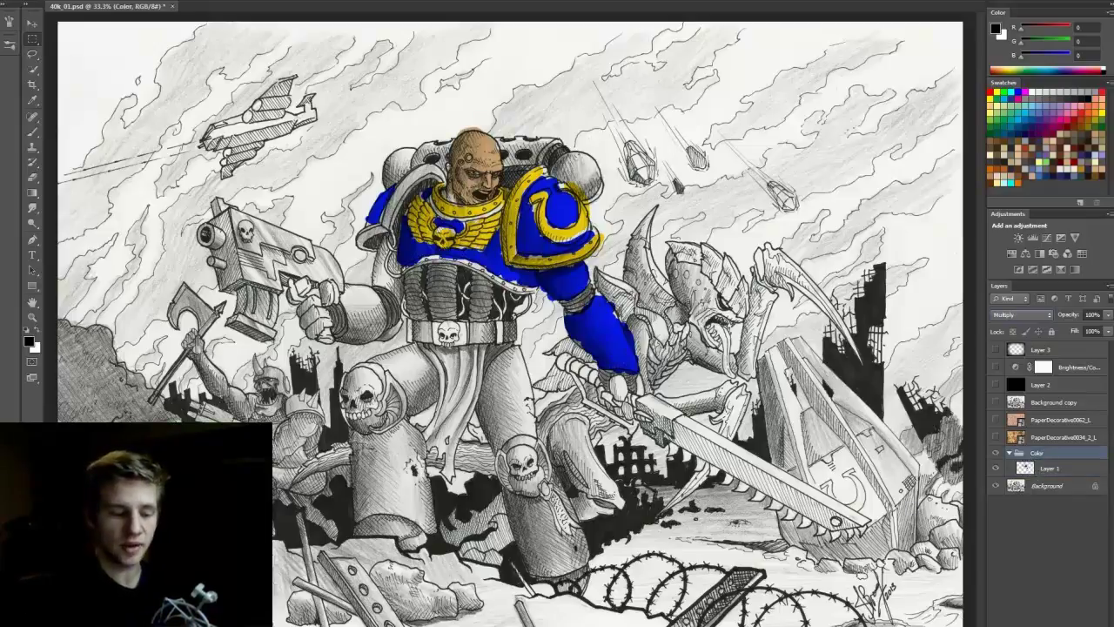
pyautogui.click(1048, 470)
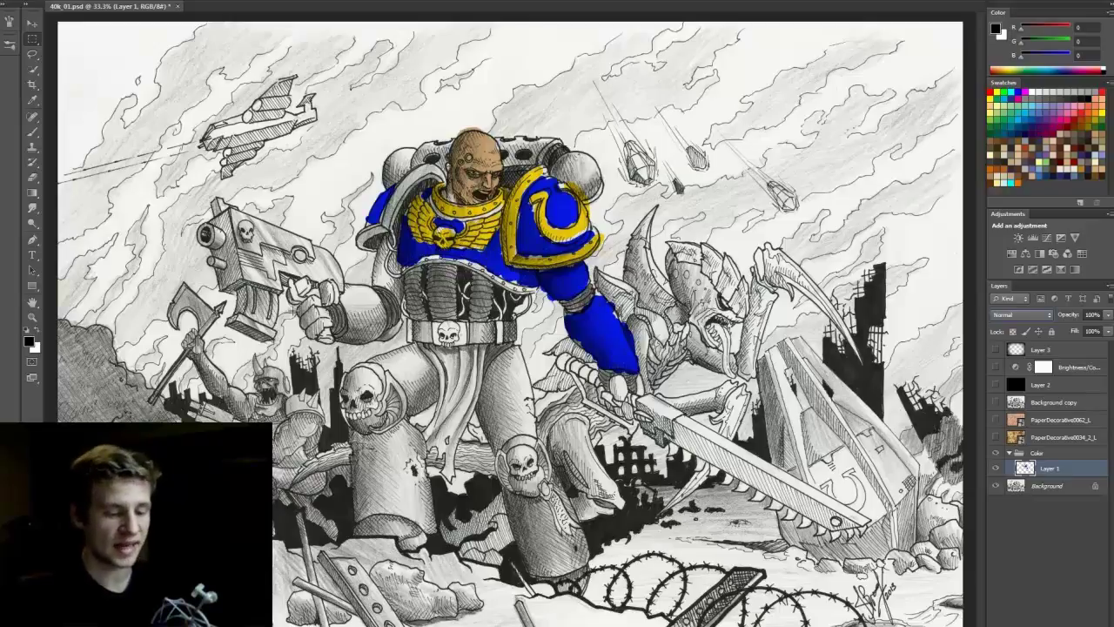
pyautogui.moveTo(686, 98); pyautogui.dragTo(297, 403)
pyautogui.press('Delete')
pyautogui.hotkey('ctrl', 'd')
# Step: Pick a bright blue and brush it over the space marine's large shoulder pad on Layer 1
pyautogui.press('l')
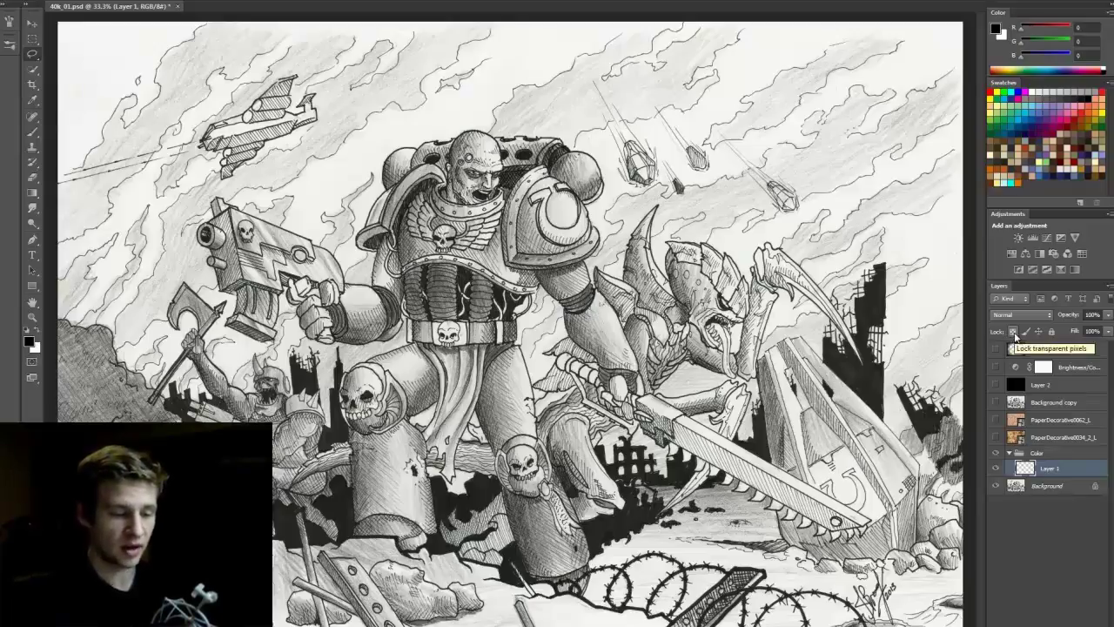
pyautogui.press('b')
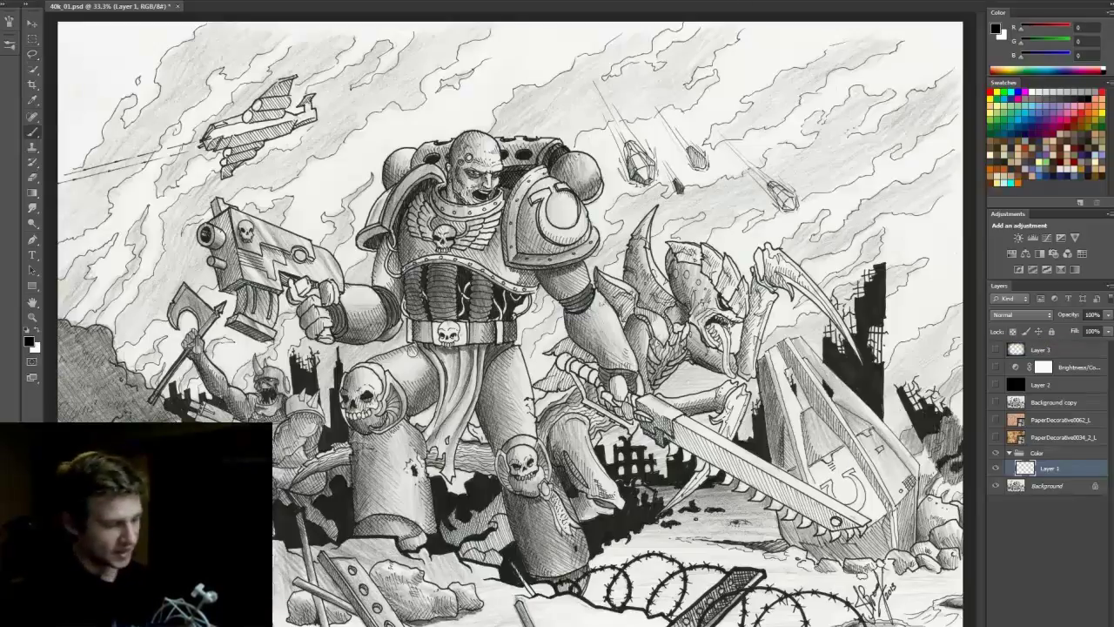
pyautogui.click(31, 342)
pyautogui.moveTo(575, 380); pyautogui.dragTo(575, 372)
pyautogui.moveTo(553, 327); pyautogui.dragTo(587, 318)
pyautogui.click(687, 314)
pyautogui.moveTo(524, 199)
pyautogui.mouseDown()
pyautogui.moveTo(520, 249)
pyautogui.moveTo(527, 217)
pyautogui.moveTo(533, 253)
pyautogui.moveTo(595, 234)
pyautogui.moveTo(589, 218)
pyautogui.mouseUp()
pyautogui.moveTo(549, 188)
pyautogui.mouseDown()
pyautogui.moveTo(535, 193)
pyautogui.moveTo(550, 237)
pyautogui.moveTo(564, 206)
pyautogui.moveTo(571, 228)
pyautogui.moveTo(581, 202)
pyautogui.moveTo(535, 183)
pyautogui.moveTo(535, 256)
pyautogui.moveTo(585, 247)
pyautogui.mouseUp()
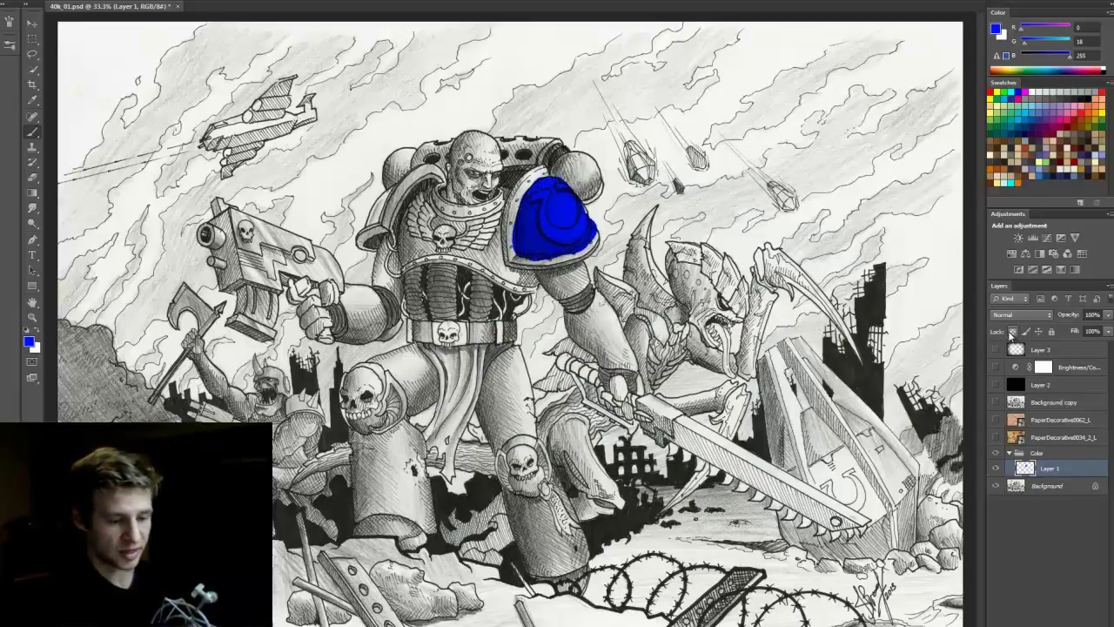
# Step: Lock Layer 1's transparent pixels, try dark blue shading on the shoulder pad, and undo the stroke
pyautogui.click(1012, 332)
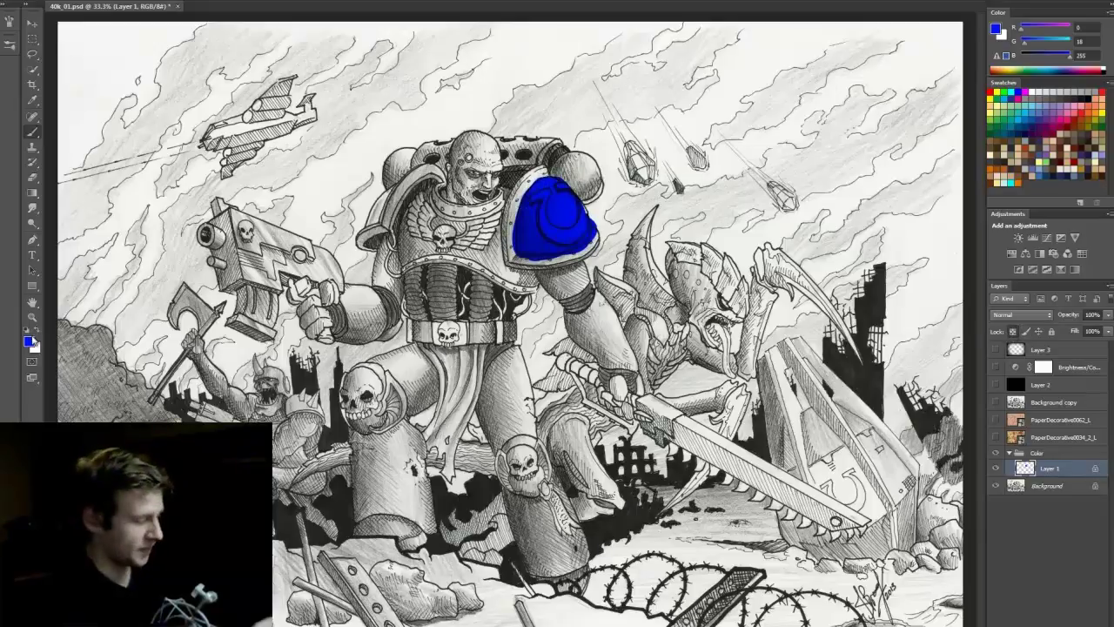
pyautogui.click(28, 341)
pyautogui.moveTo(484, 342)
pyautogui.mouseDown()
pyautogui.moveTo(580, 379)
pyautogui.moveTo(590, 400)
pyautogui.mouseUp()
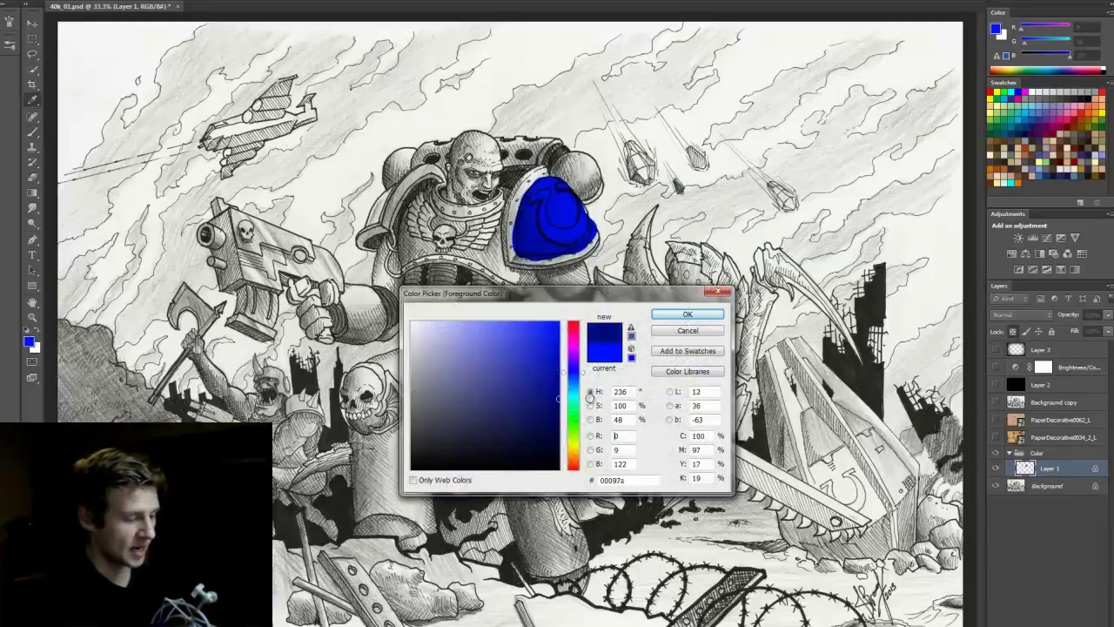
pyautogui.click(688, 314)
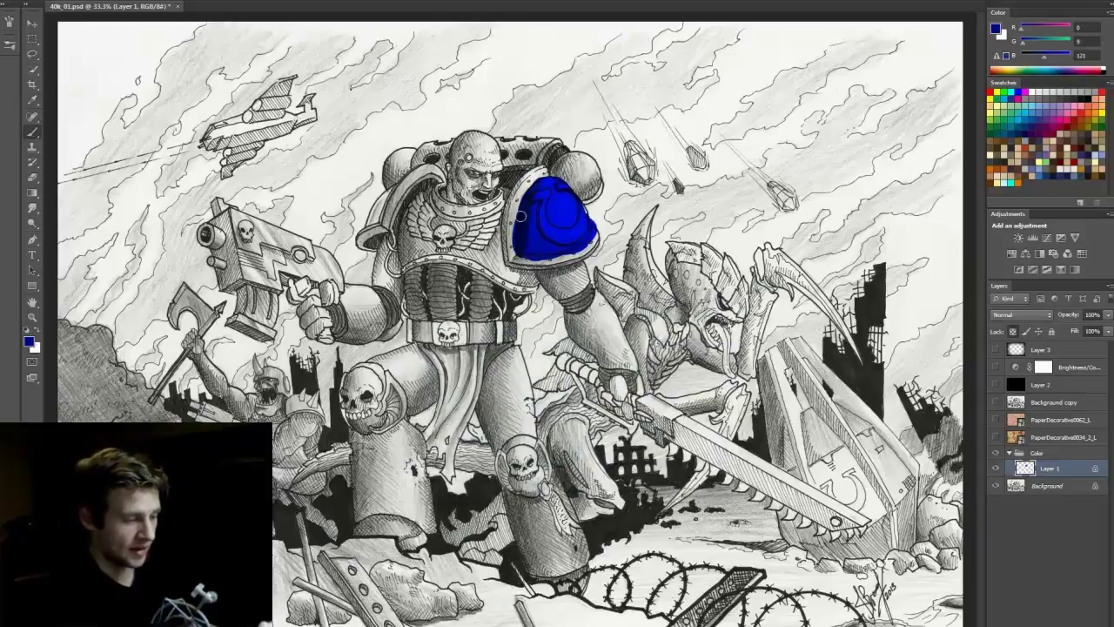
pyautogui.moveTo(534, 208)
pyautogui.mouseDown()
pyautogui.moveTo(519, 276)
pyautogui.moveTo(529, 283)
pyautogui.moveTo(536, 270)
pyautogui.mouseUp()
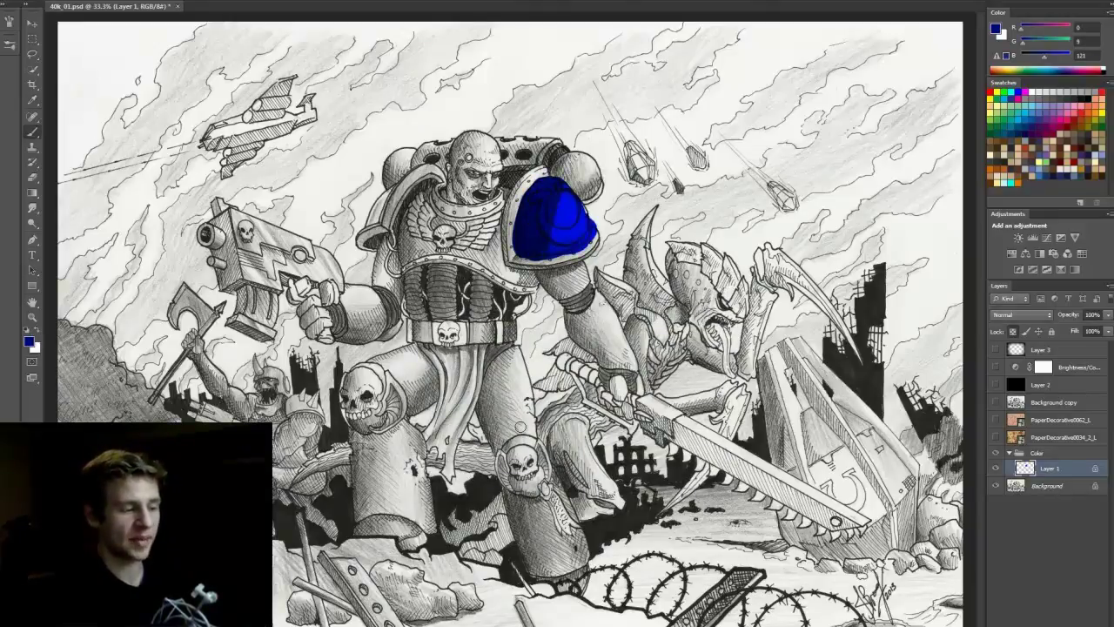
pyautogui.hotkey('ctrl', 'z')
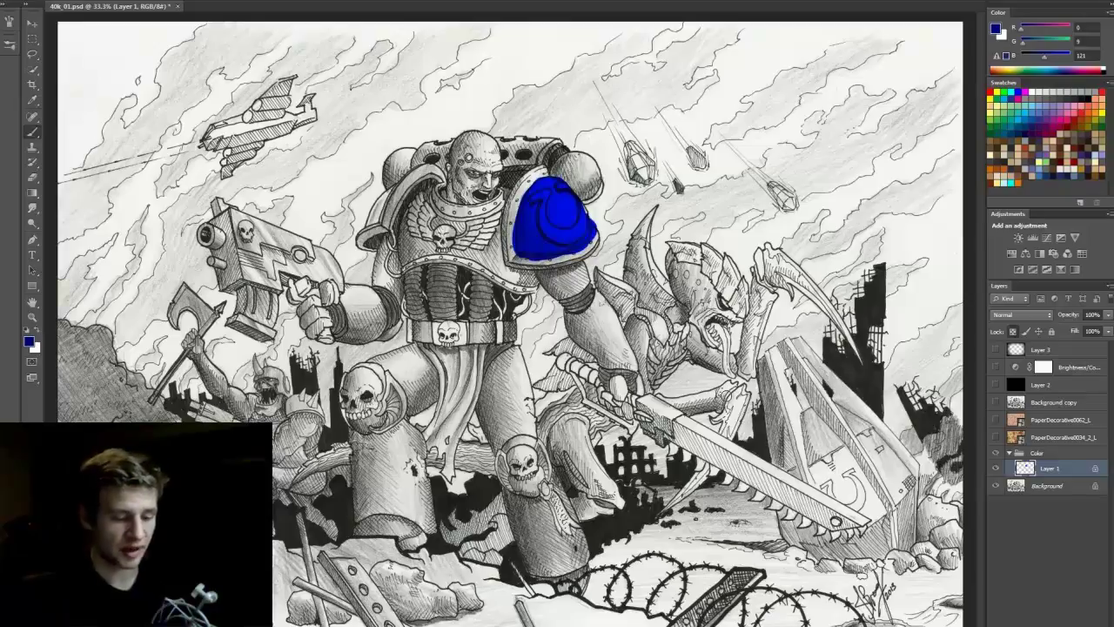
# Step: Unlock Layer 1's transparent pixels and delete the blue test paint from the shoulder pad
pyautogui.click(1012, 332)
pyautogui.press('m')
pyautogui.moveTo(646, 139)
pyautogui.mouseDown()
pyautogui.moveTo(440, 280)
pyautogui.moveTo(473, 310)
pyautogui.mouseUp()
pyautogui.press('Delete')
pyautogui.hotkey('ctrl', 'd')
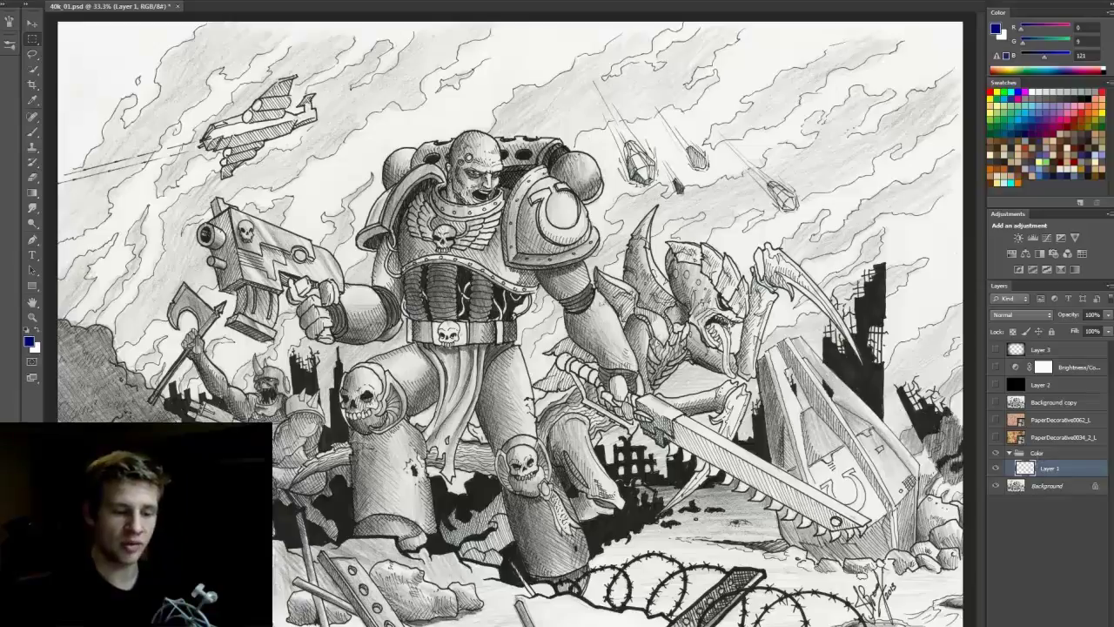
# Step: Place Layer 1 in a SpaceMarine group inside Color and outline the shoulder, chest and upper-arm armor in blue
pyautogui.click(1038, 454)
pyautogui.click(1034, 469)
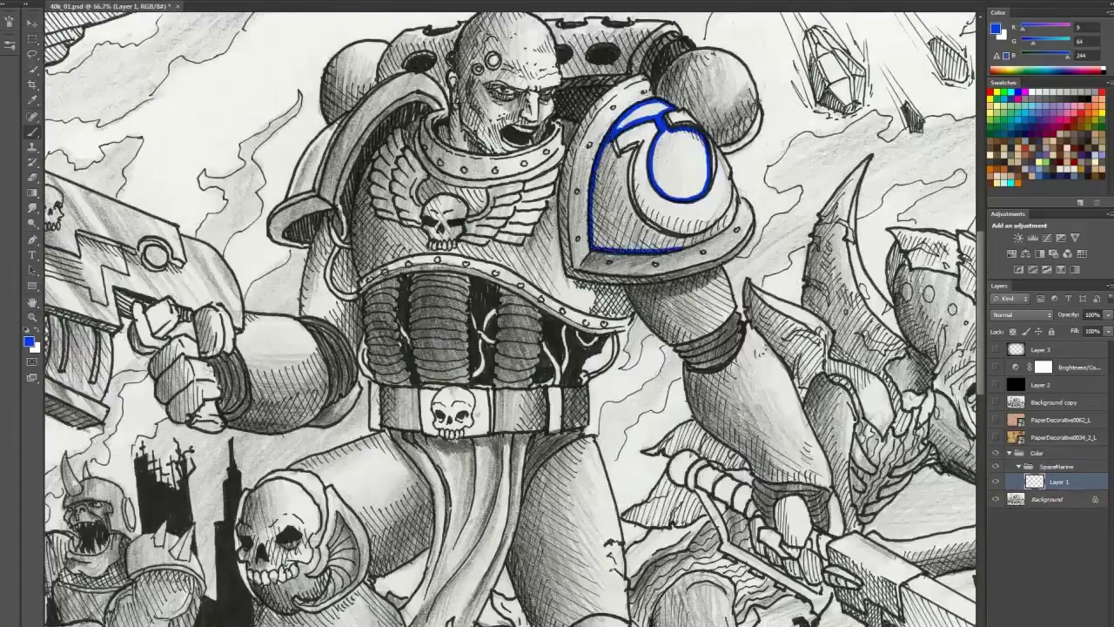
pyautogui.moveTo(616, 146); pyautogui.dragTo(734, 197)
pyautogui.moveTo(421, 177); pyautogui.dragTo(484, 209)
pyautogui.moveTo(557, 182); pyautogui.dragTo(358, 260)
pyautogui.moveTo(636, 309); pyautogui.dragTo(729, 277)
pyautogui.scroll(-1, 510, 319)
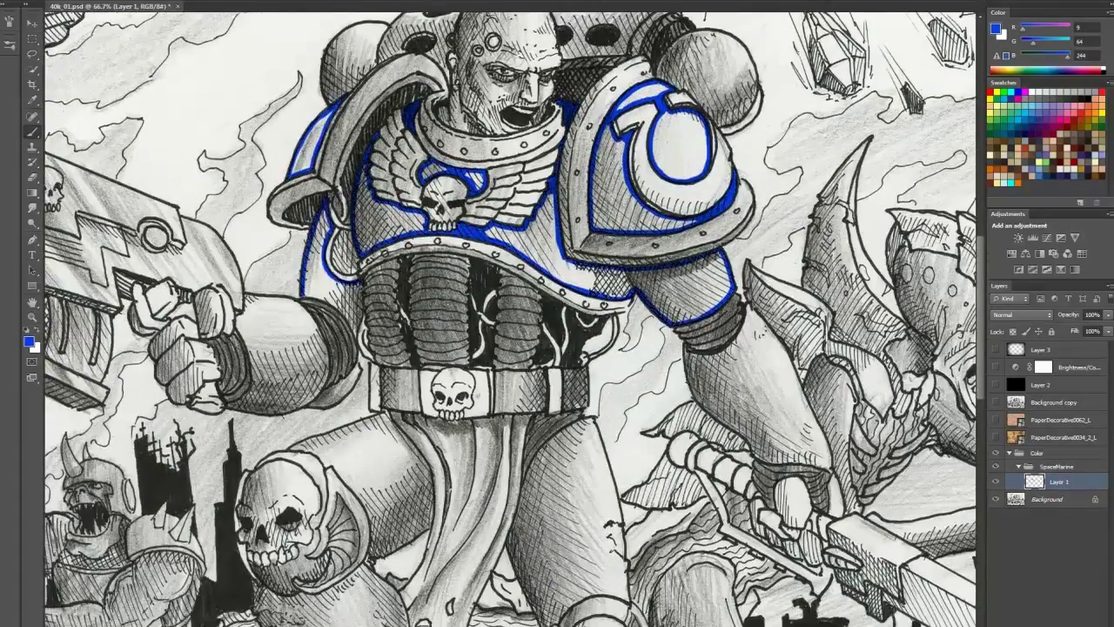
# Step: Outline the space marine's forearms, gloved hands and the thigh and knee of the forward leg in blue
pyautogui.moveTo(304, 287); pyautogui.dragTo(357, 336)
pyautogui.scroll(-3, 510, 318)
pyautogui.moveTo(150, 239); pyautogui.dragTo(213, 310)
pyautogui.moveTo(200, 222); pyautogui.dragTo(279, 340)
pyautogui.scroll(-1, 509, 319)
pyautogui.moveTo(749, 228); pyautogui.dragTo(818, 465)
pyautogui.scroll(-5, 510, 319)
pyautogui.moveTo(296, 235); pyautogui.dragTo(374, 339)
pyautogui.scroll(-1, 510, 319)
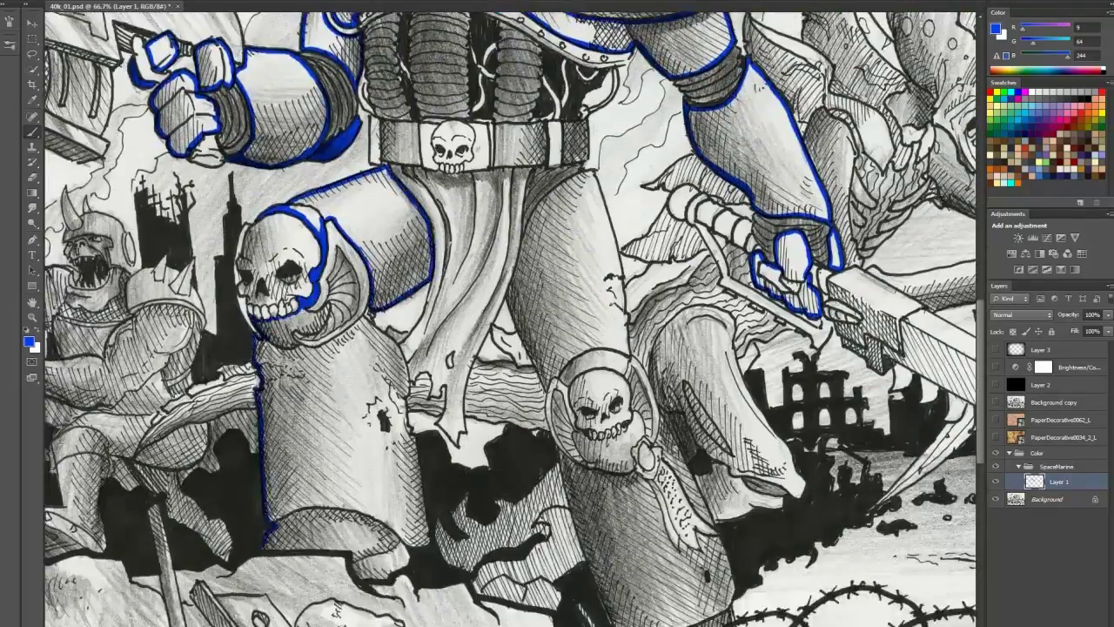
# Step: Outline the forward shin and the whole other leg of the space marine in blue
pyautogui.moveTo(265, 546); pyautogui.dragTo(405, 557)
pyautogui.moveTo(593, 171); pyautogui.dragTo(548, 383)
pyautogui.scroll(-4, 510, 319)
pyautogui.moveTo(614, 301); pyautogui.dragTo(707, 540)
pyautogui.moveTo(731, 428); pyautogui.dragTo(696, 549)
# Step: Fill the outlined armor, belt and backpack with blue, and collect the hidden upper layers in an Overlay group
pyautogui.scroll(12, 510, 319)
pyautogui.moveTo(383, 379); pyautogui.dragTo(544, 379)
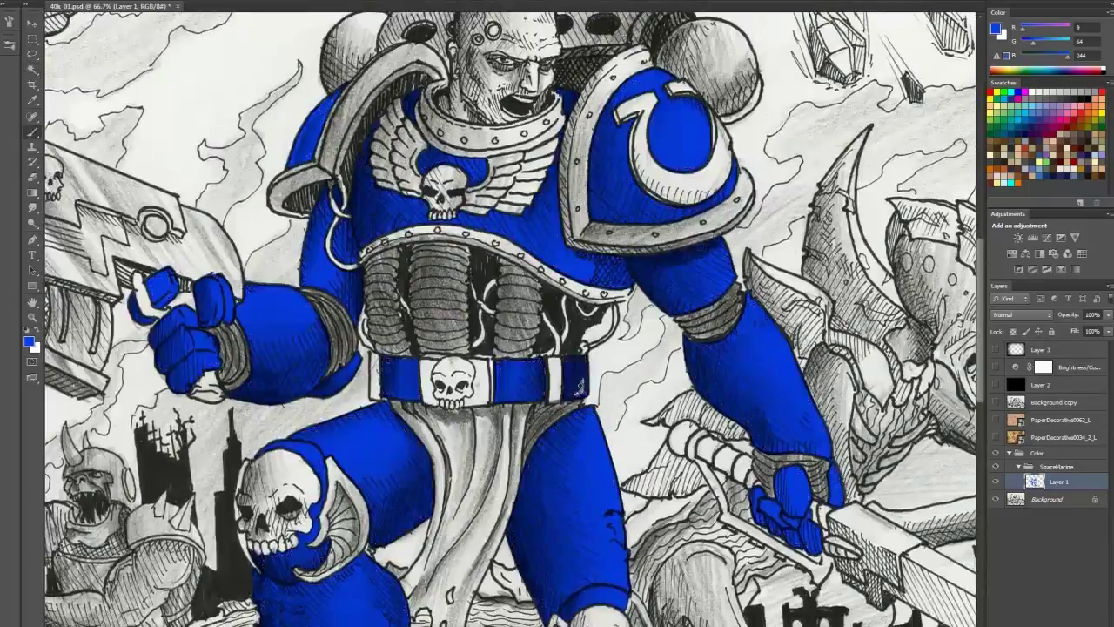
pyautogui.scroll(4, 510, 318)
pyautogui.click(156, 2)
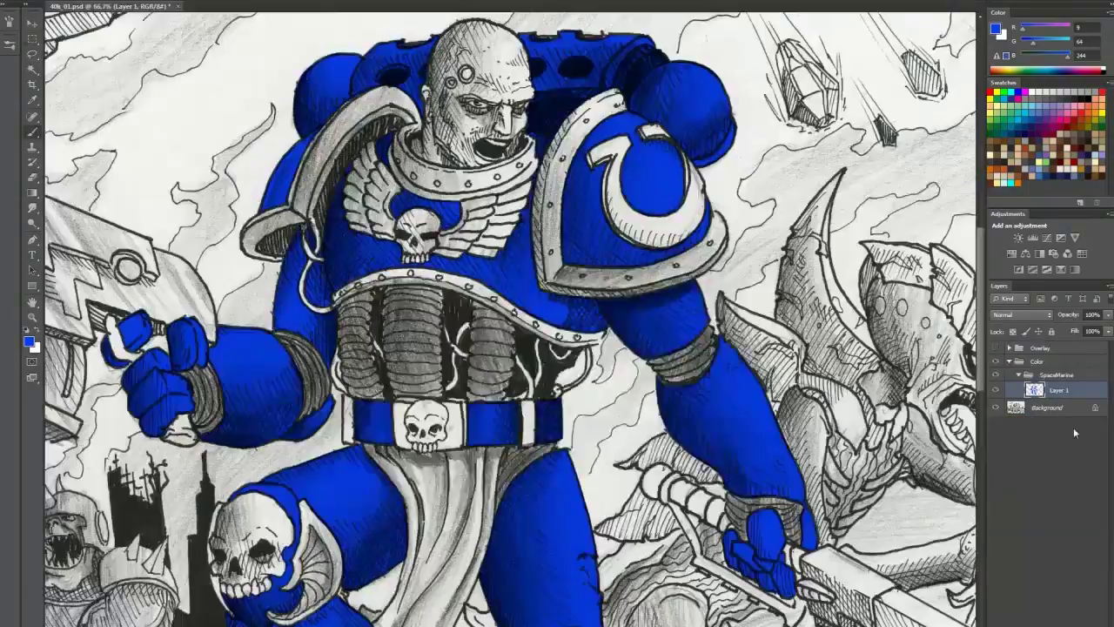
# Step: Rename the armor layer Blue and paint the shoulder, collar, chest and belt trims gold (255, 192, 0) on a new layer below
pyautogui.moveTo(622, 100); pyautogui.dragTo(718, 253)
pyautogui.moveTo(409, 88); pyautogui.dragTo(252, 209)
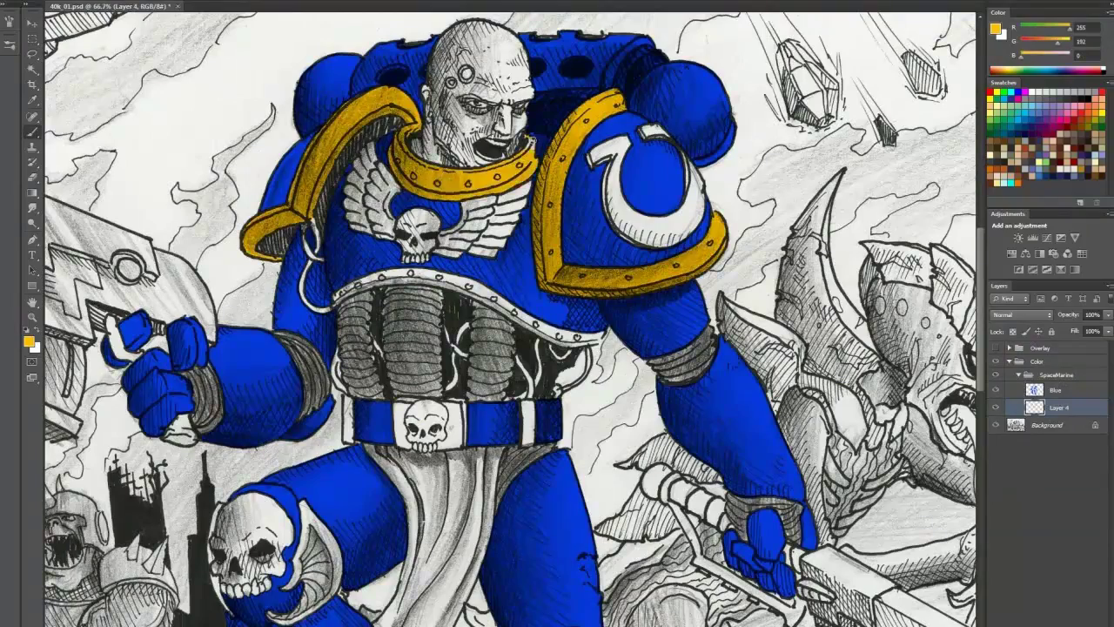
pyautogui.moveTo(335, 279); pyautogui.dragTo(576, 320)
pyautogui.moveTo(396, 405); pyautogui.dragTo(531, 404)
# Step: Paint the knee guard trims and chainsword hilt gold, and name the layer Gold
pyautogui.scroll(-6, 510, 318)
pyautogui.moveTo(383, 279); pyautogui.dragTo(339, 356)
pyautogui.moveTo(522, 218); pyautogui.dragTo(421, 377)
pyautogui.moveTo(683, 348); pyautogui.dragTo(783, 472)
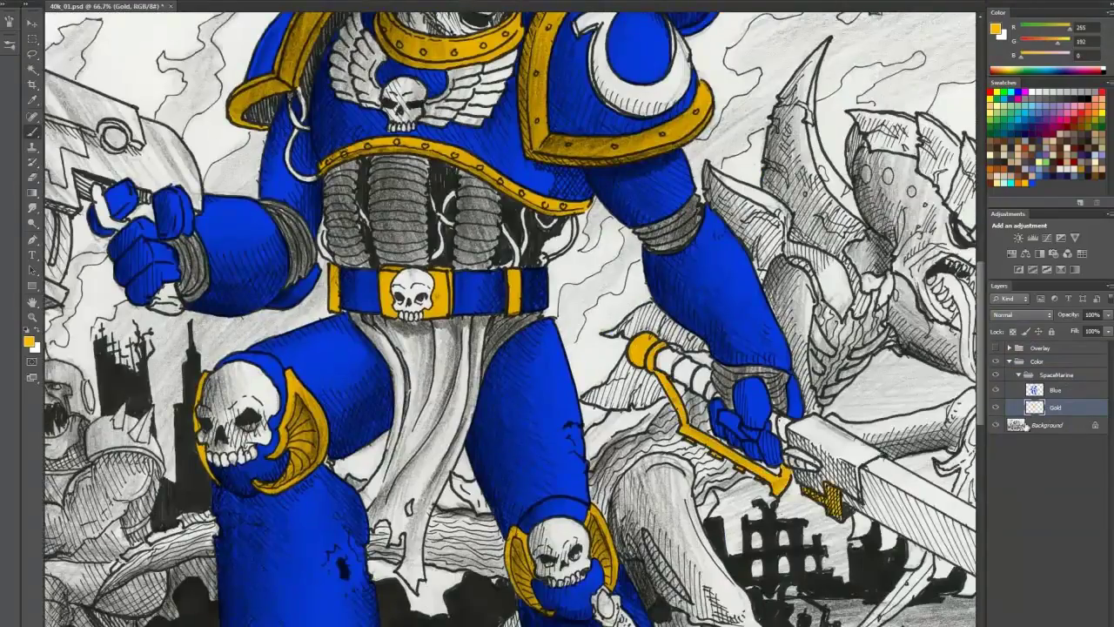
pyautogui.click(1056, 390)
pyautogui.moveTo(409, 319); pyautogui.dragTo(607, 360)
pyautogui.moveTo(187, 87); pyautogui.dragTo(244, 170)
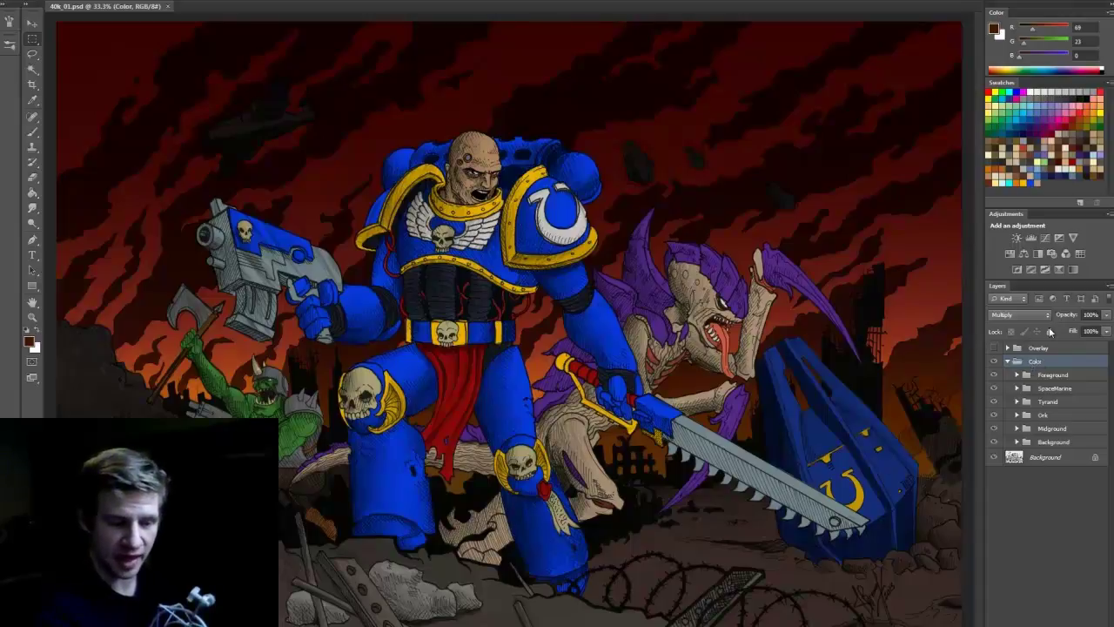
# Step: Set the Color group's blend mode to Pass Through and examine the flat colors up close
pyautogui.click(1020, 314)
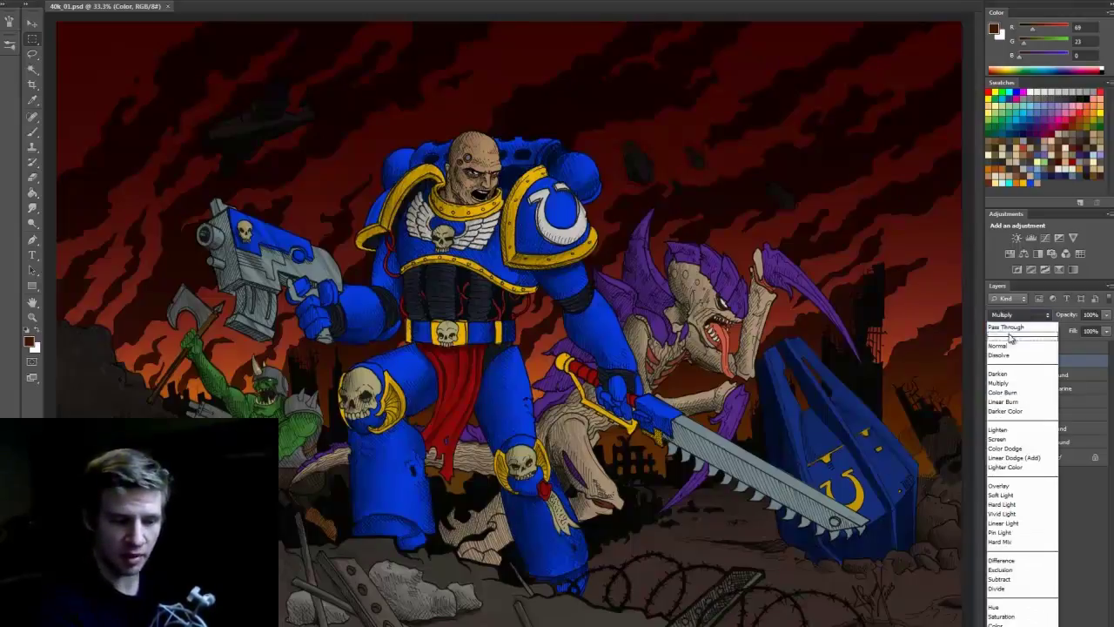
pyautogui.click(1007, 329)
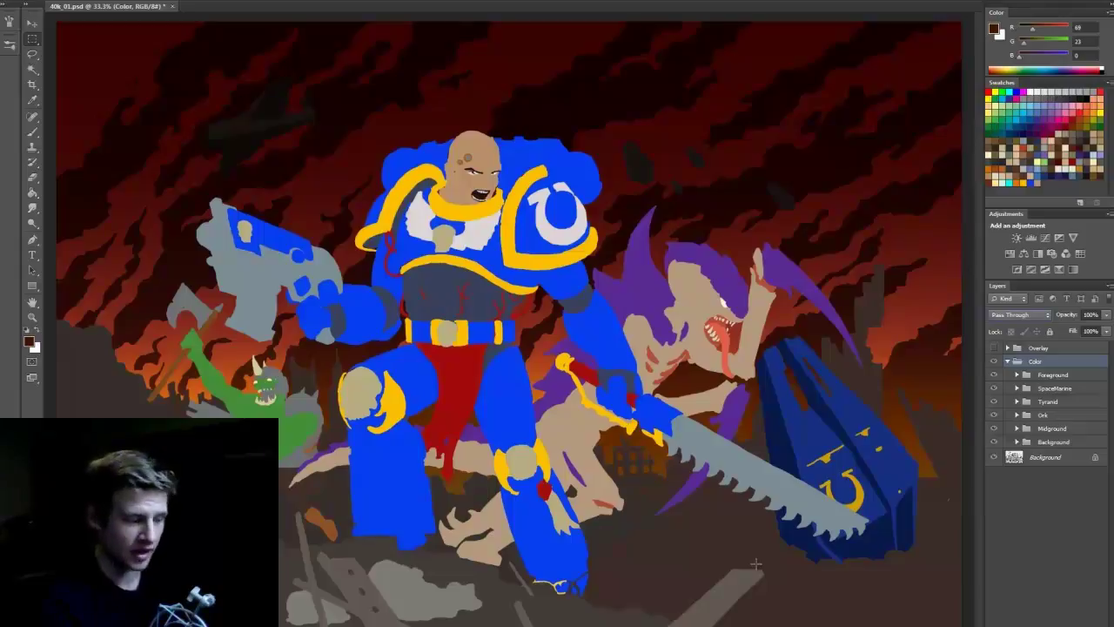
pyautogui.press('z')
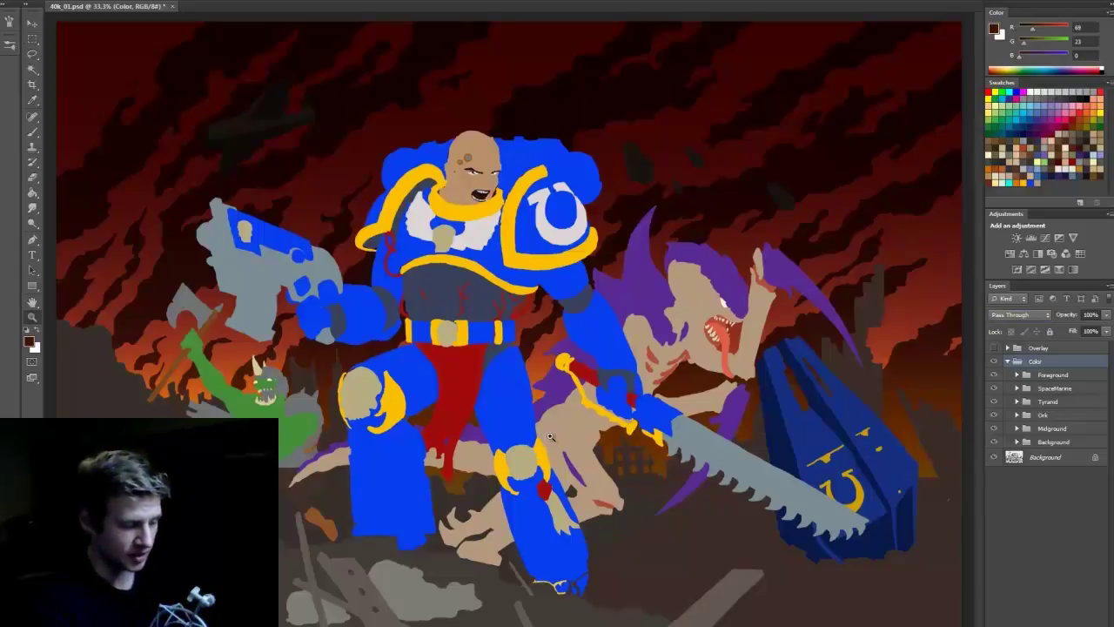
pyautogui.click(557, 431)
pyautogui.press('m')
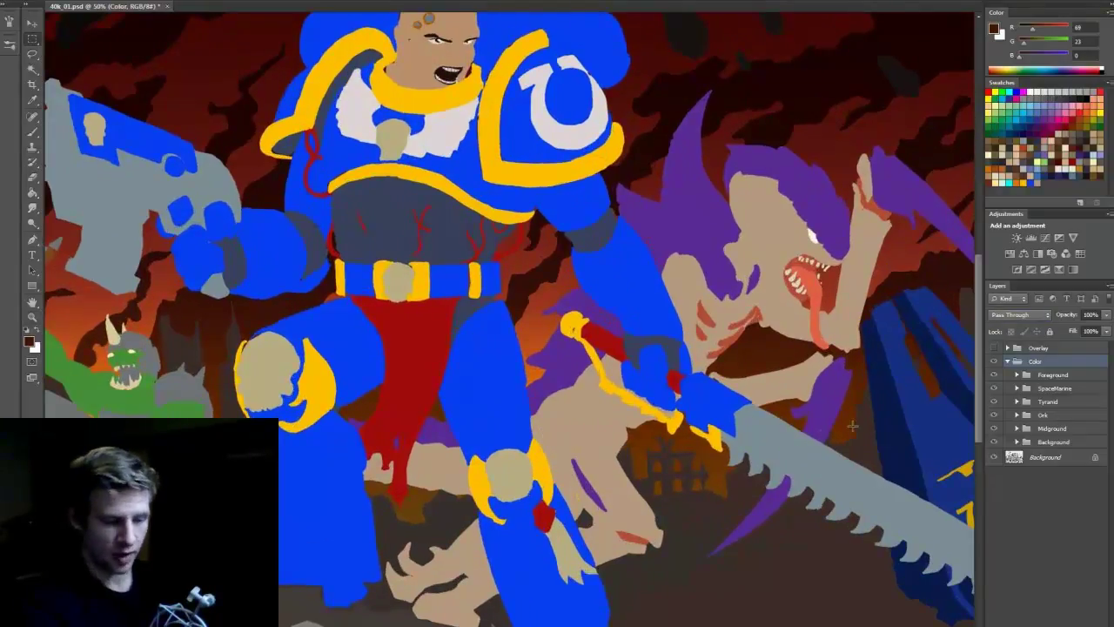
# Step: Hide the Color group to view the bare line art, show it again, and set its blend mode to Multiply
pyautogui.click(994, 362)
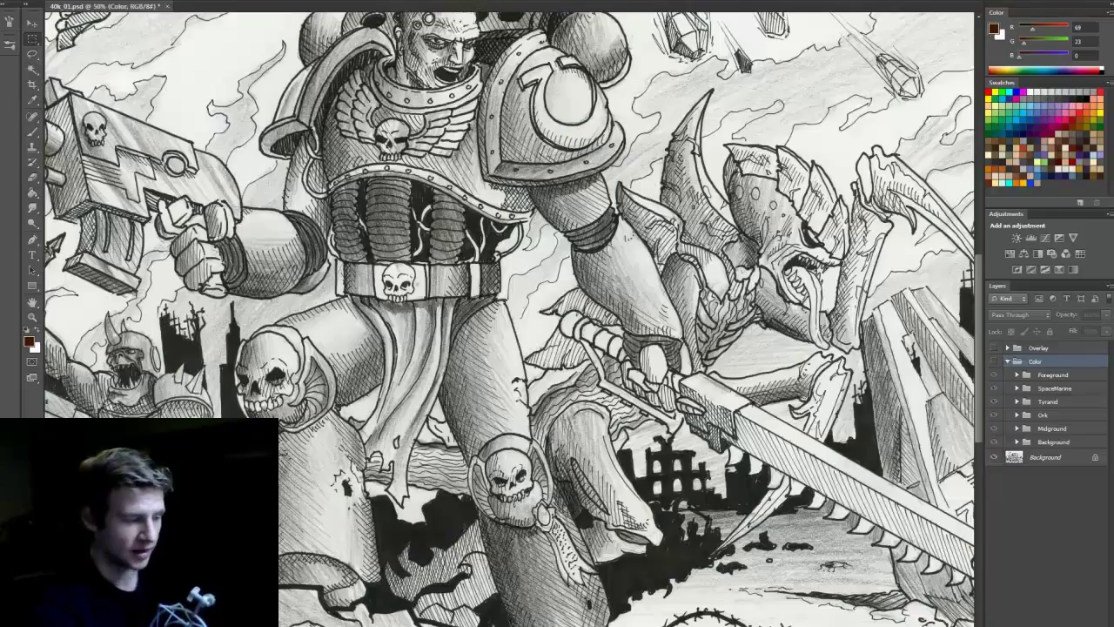
pyautogui.scroll(2, 978, 307)
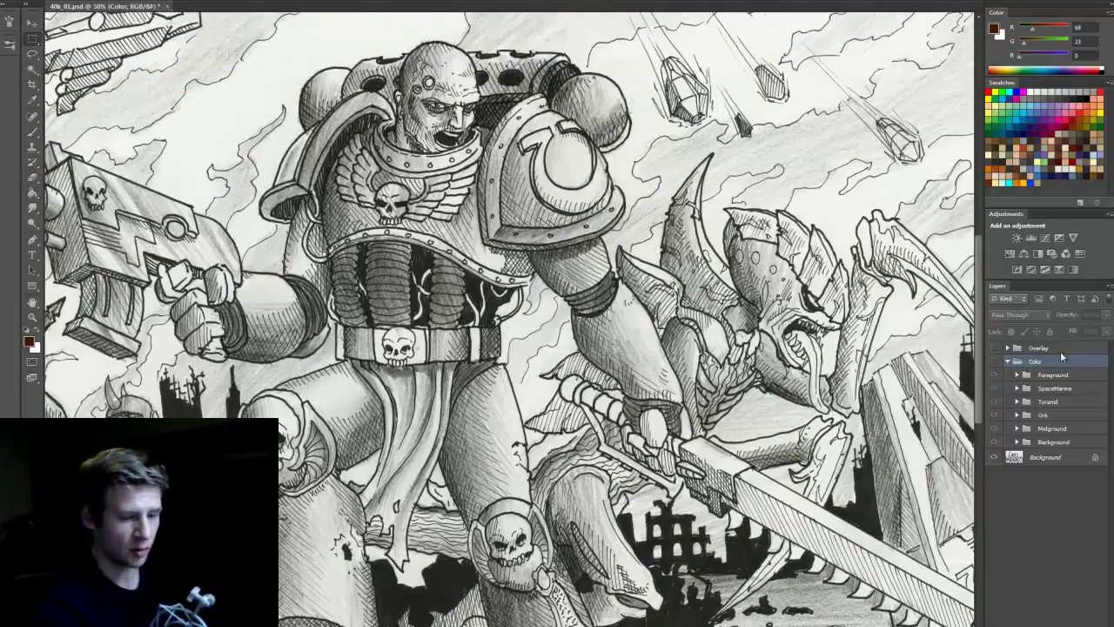
pyautogui.click(994, 361)
pyautogui.click(1018, 315)
pyautogui.click(998, 383)
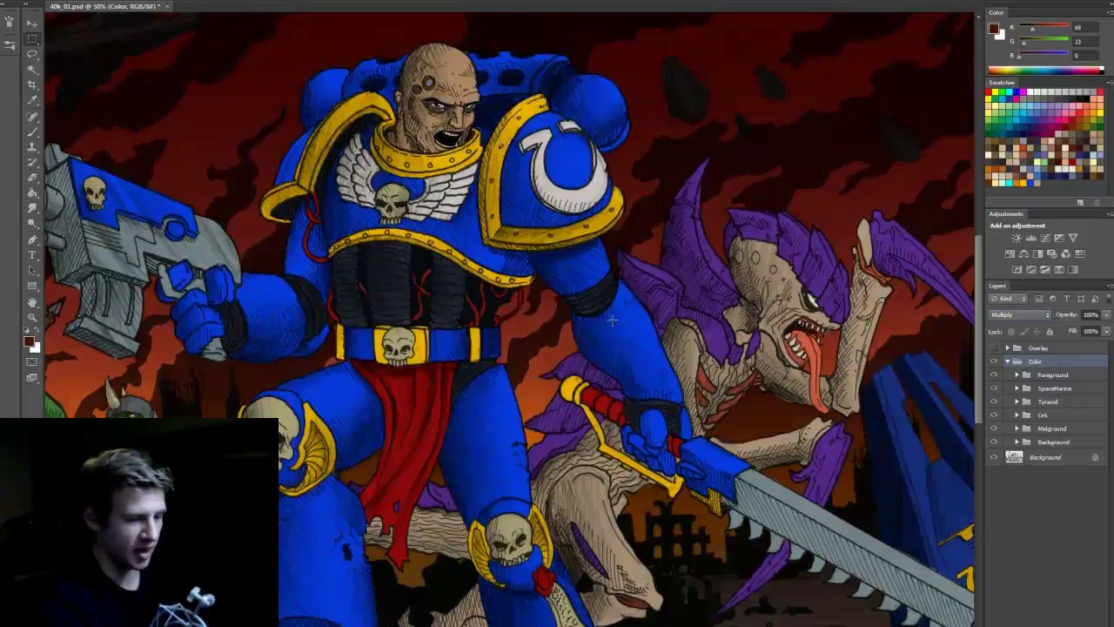
# Step: Save the document with the Color group set to Multiply
pyautogui.moveTo(979, 323); pyautogui.dragTo(980, 315)
pyautogui.rightClick(528, 304)
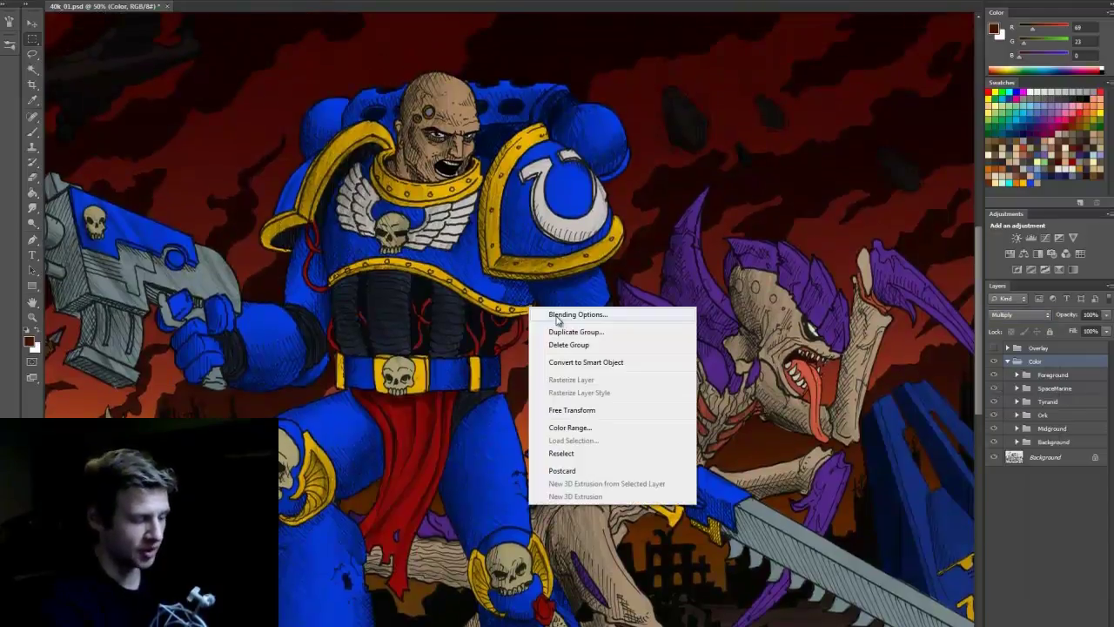
pyautogui.click(597, 274)
pyautogui.press('z')
pyautogui.rightClick(584, 297)
pyautogui.click(651, 307)
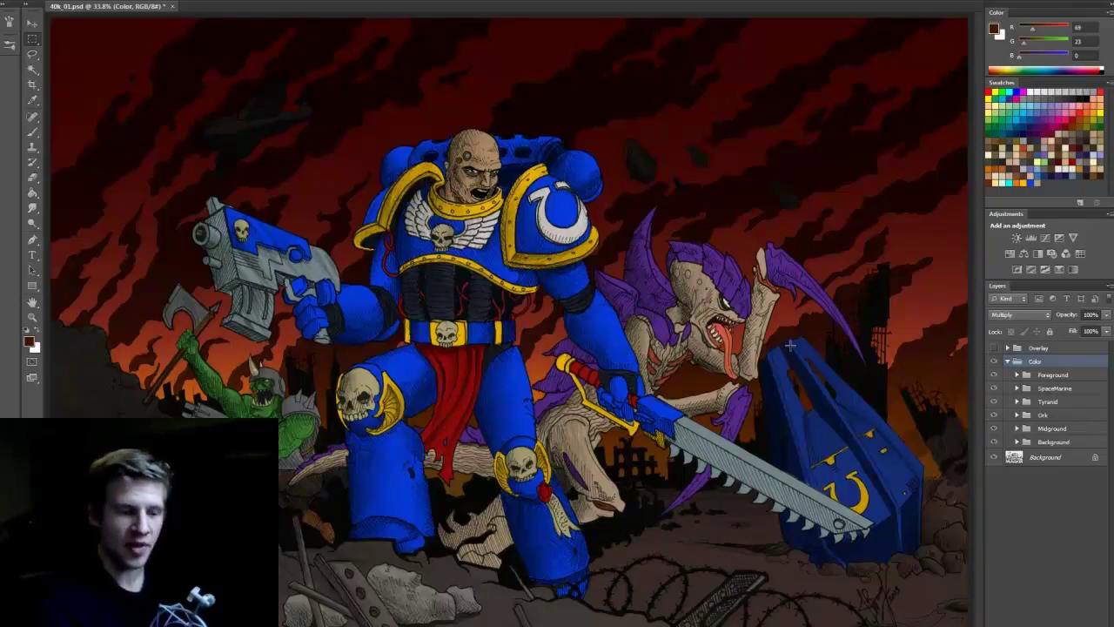
pyautogui.hotkey('ctrl', 's')
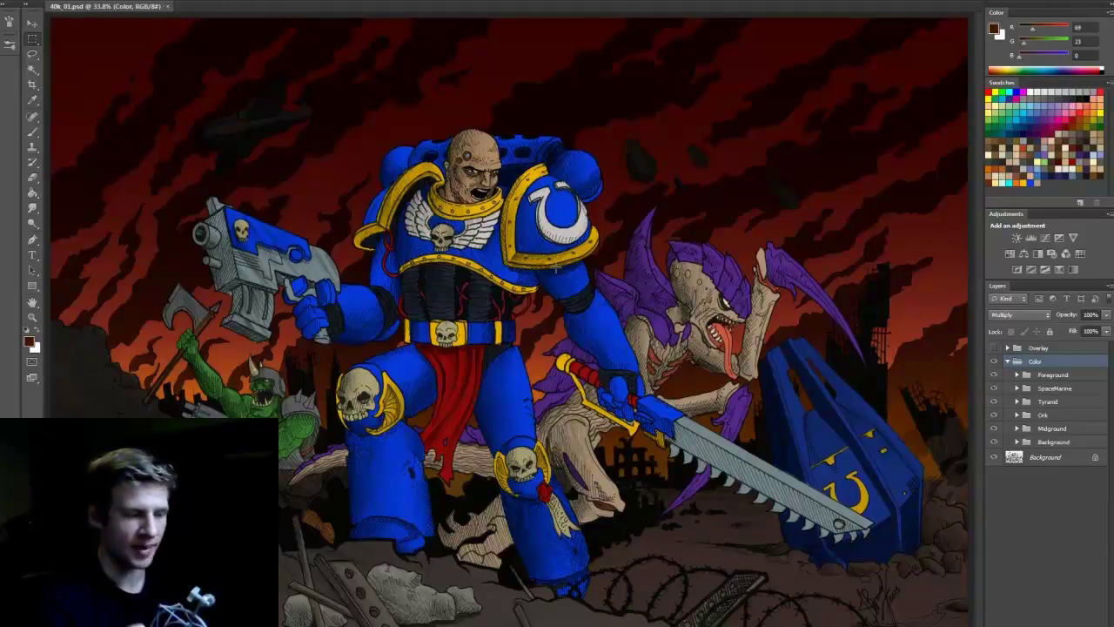
# Step: Hide the Color group and duplicate the Background line-art layer
pyautogui.click(1036, 460)
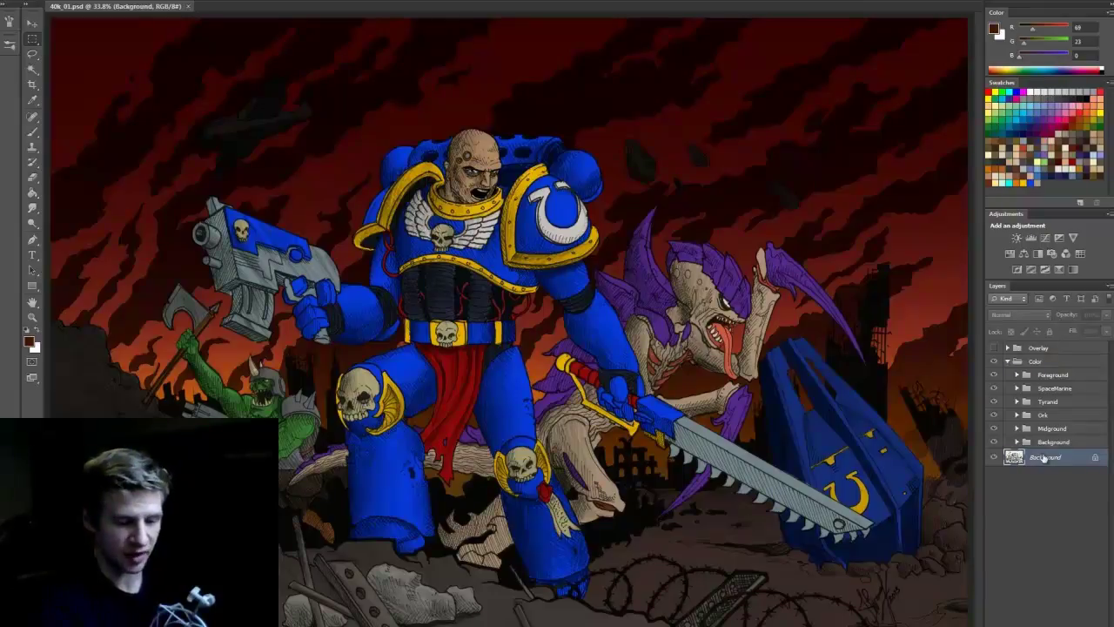
pyautogui.click(993, 362)
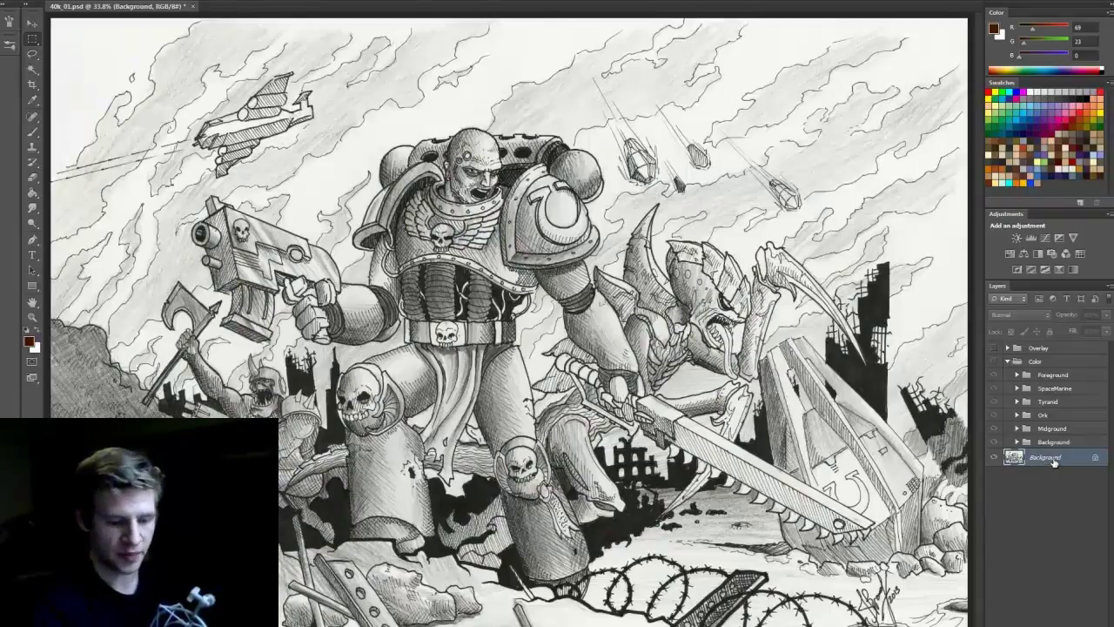
pyautogui.moveTo(1055, 462); pyautogui.dragTo(1105, 626)
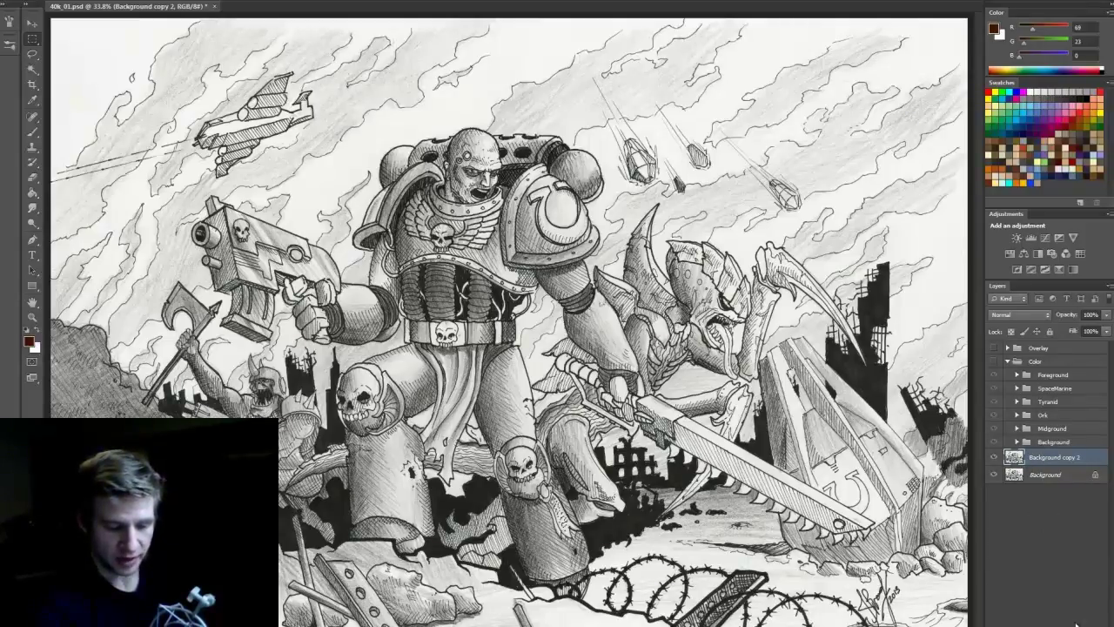
# Step: Add a Color Overlay effect in dark brown (65, 21, 0) to the duplicated line-art layer
pyautogui.doubleClick(1095, 458)
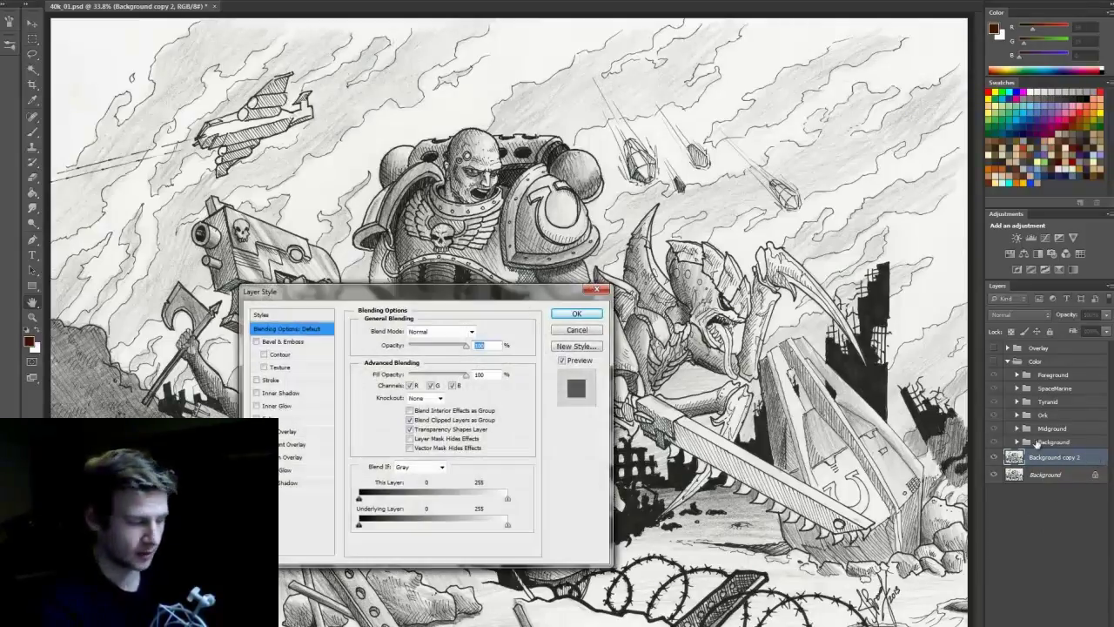
pyautogui.moveTo(455, 287); pyautogui.dragTo(798, 155)
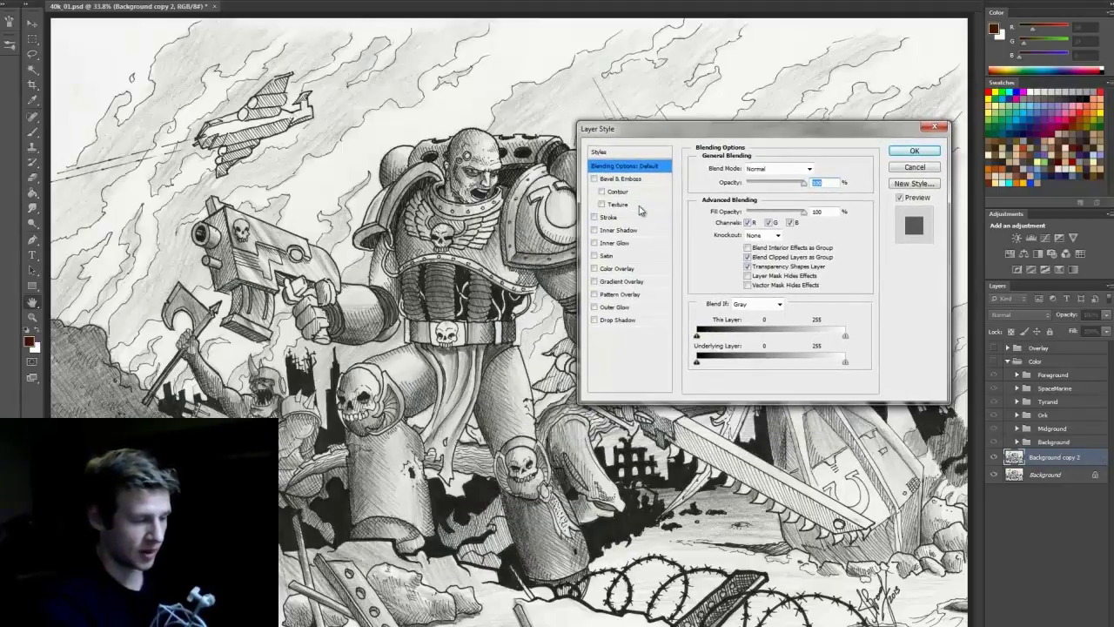
pyautogui.click(594, 268)
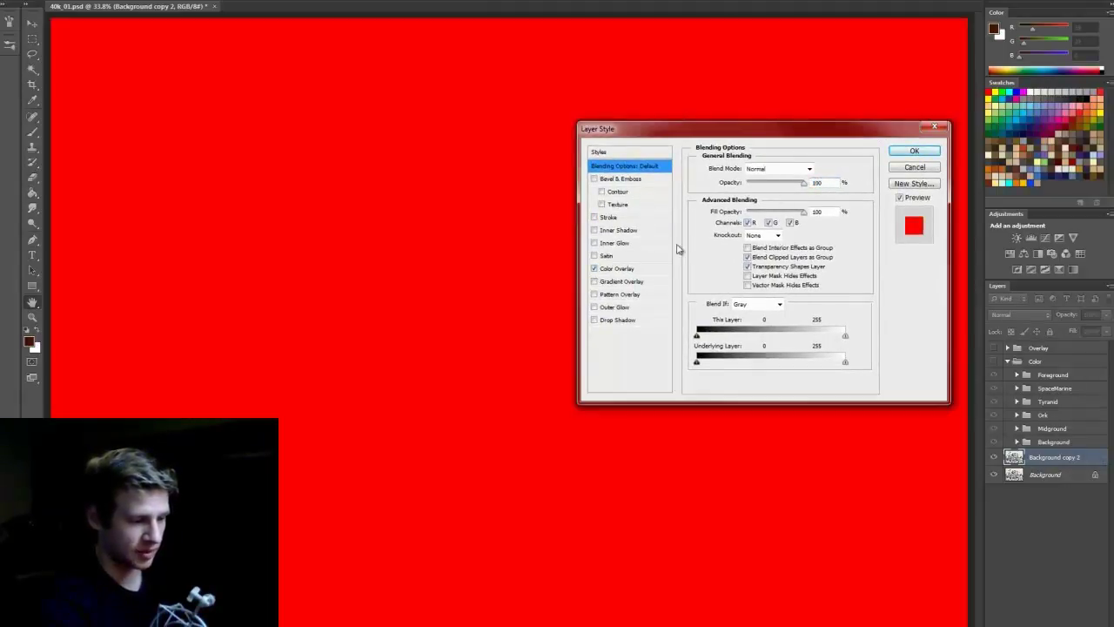
pyautogui.click(619, 270)
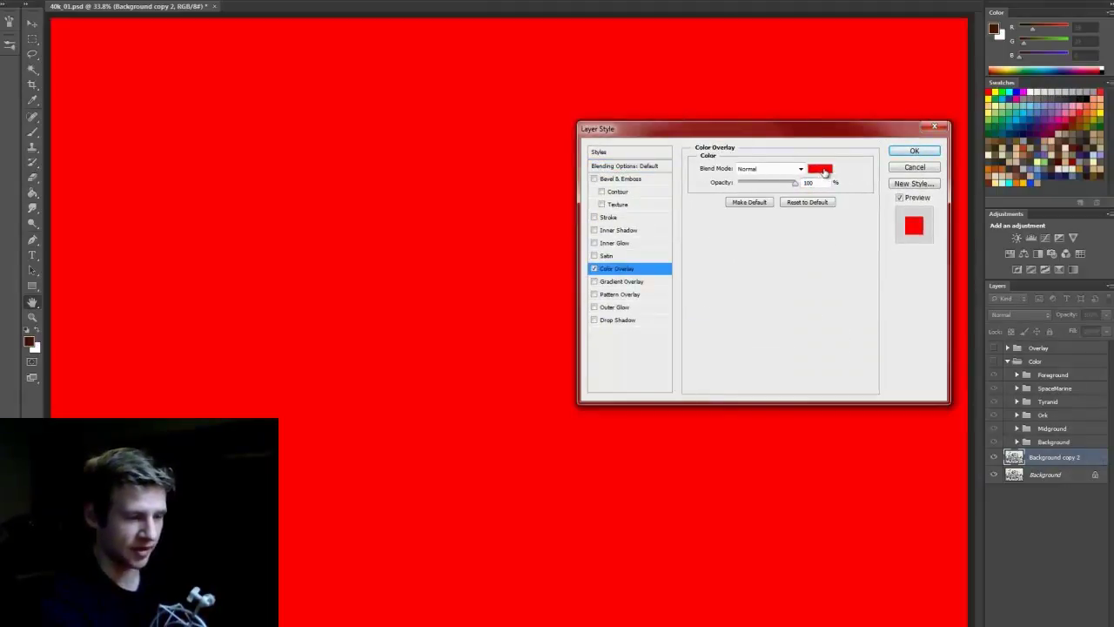
pyautogui.click(820, 169)
pyautogui.click(523, 424)
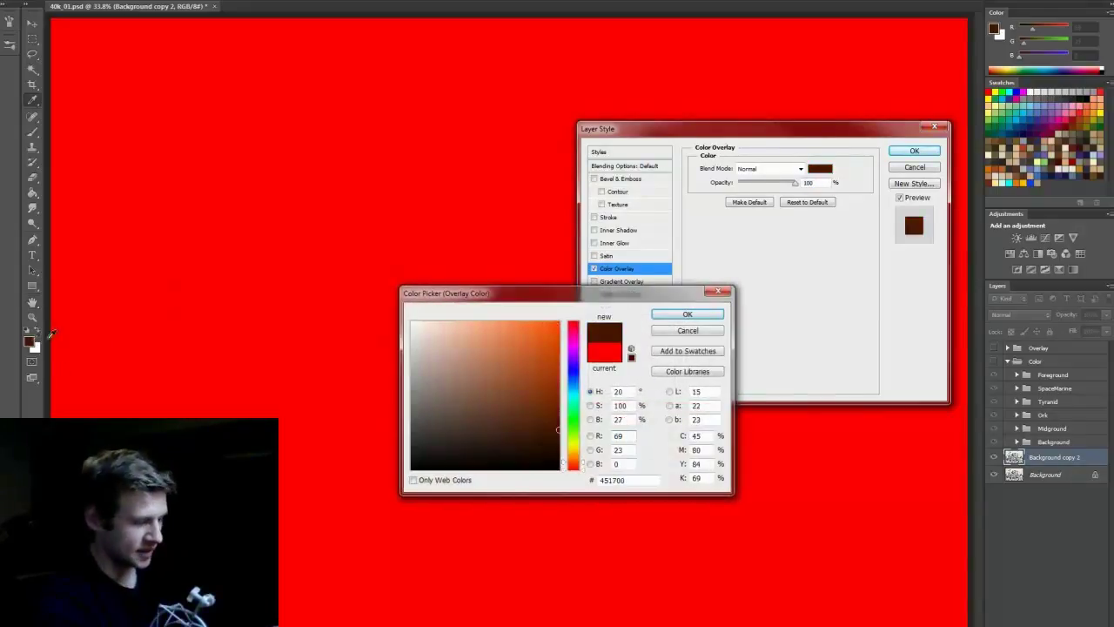
pyautogui.click(556, 432)
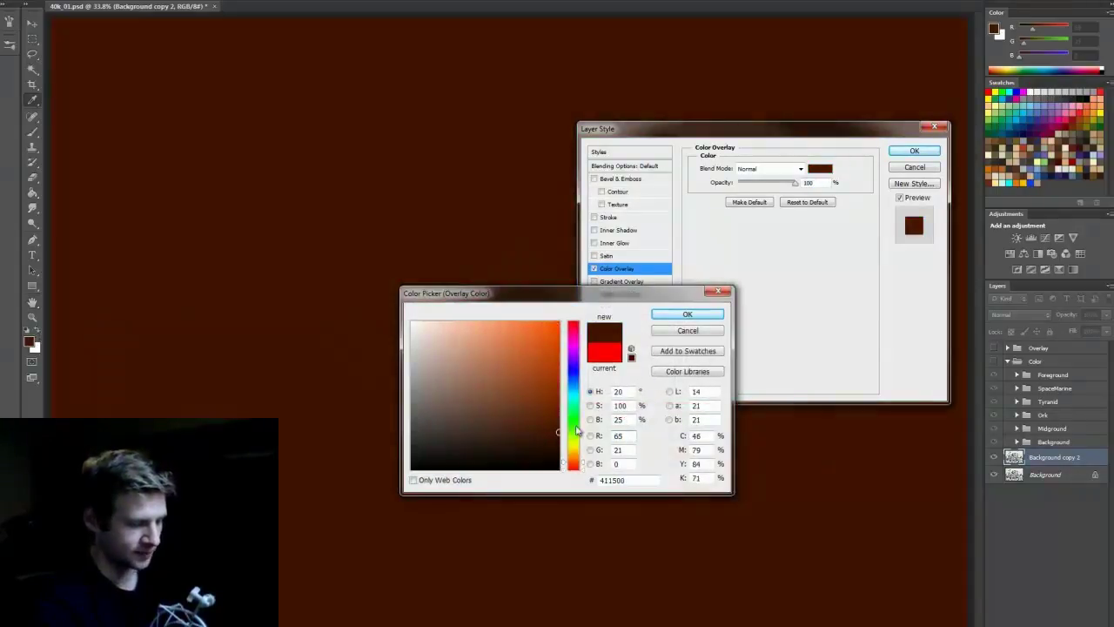
pyautogui.click(687, 314)
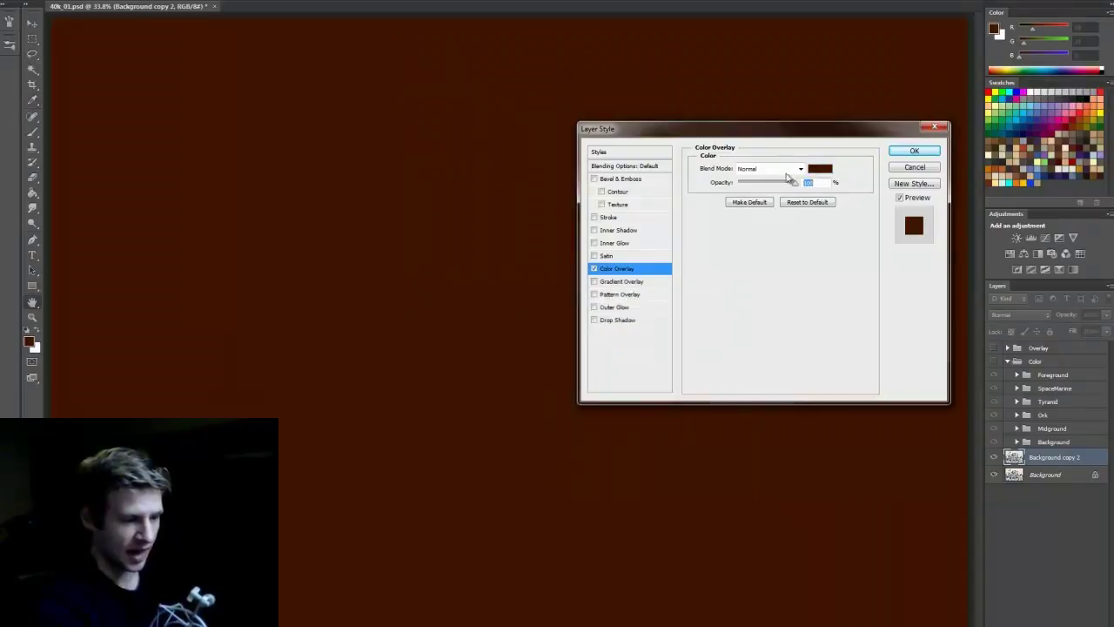
# Step: Cycle through the Color Overlay's blend modes, settle on Linear Dodge (Add), and apply the layer style
pyautogui.click(798, 170)
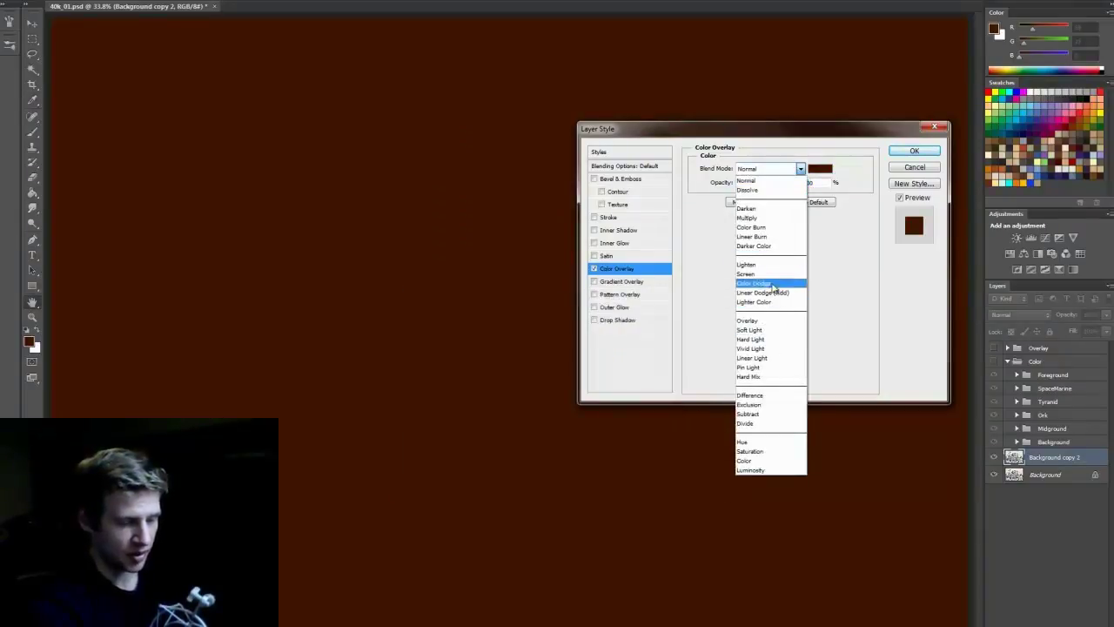
pyautogui.click(759, 218)
pyautogui.press('Down')
pyautogui.press('Down')
pyautogui.press('Down')
pyautogui.press('Down')
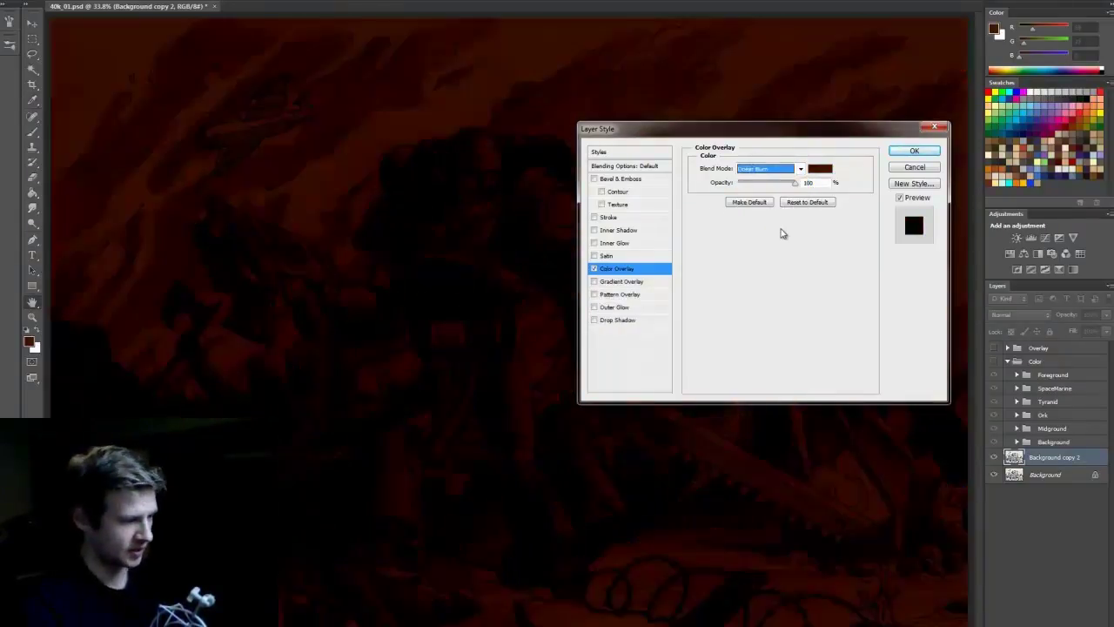
pyautogui.press('Down')
pyautogui.press('Down')
pyautogui.press('Down')
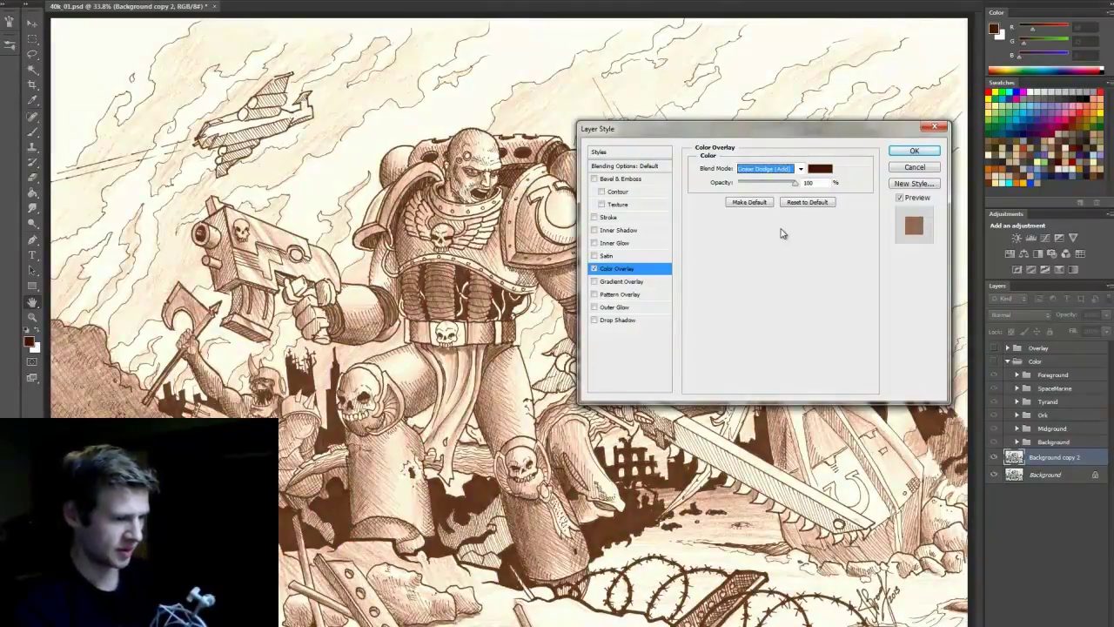
pyautogui.click(913, 151)
pyautogui.press('Return')
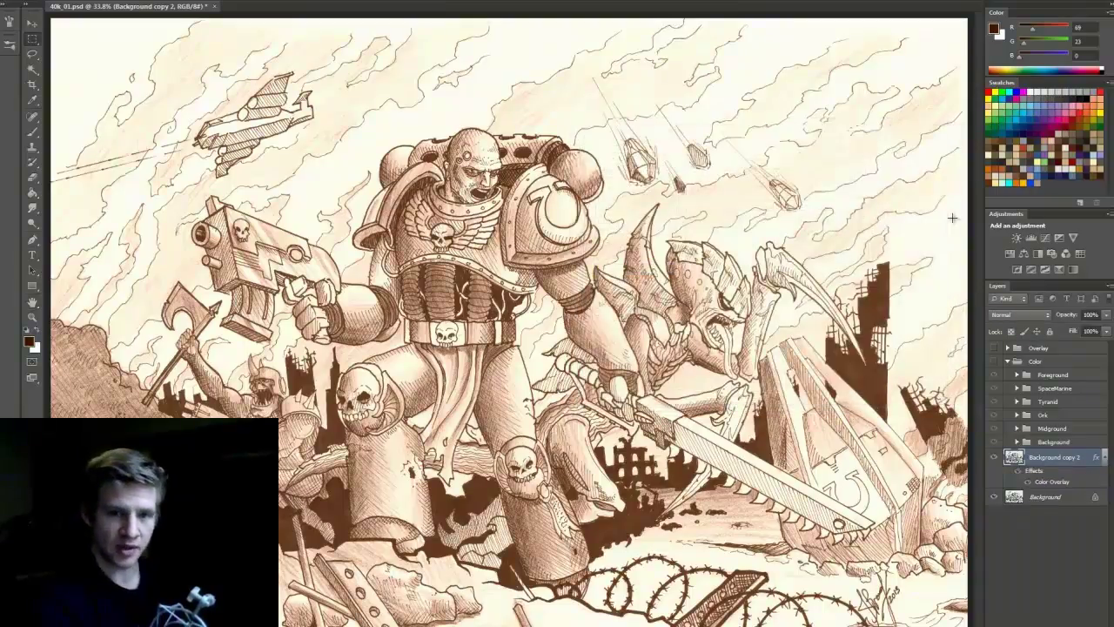
# Step: Toggle the duplicated layer's visibility to compare the brown line art with the original black drawing
pyautogui.click(994, 458)
pyautogui.click(994, 458)
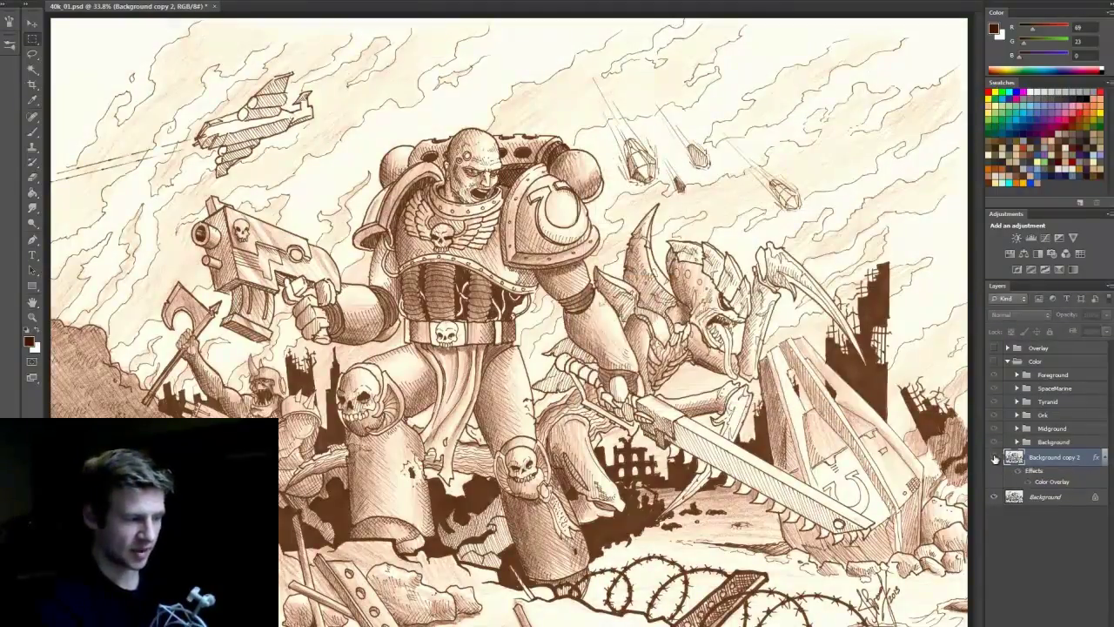
pyautogui.click(994, 457)
pyautogui.click(994, 457)
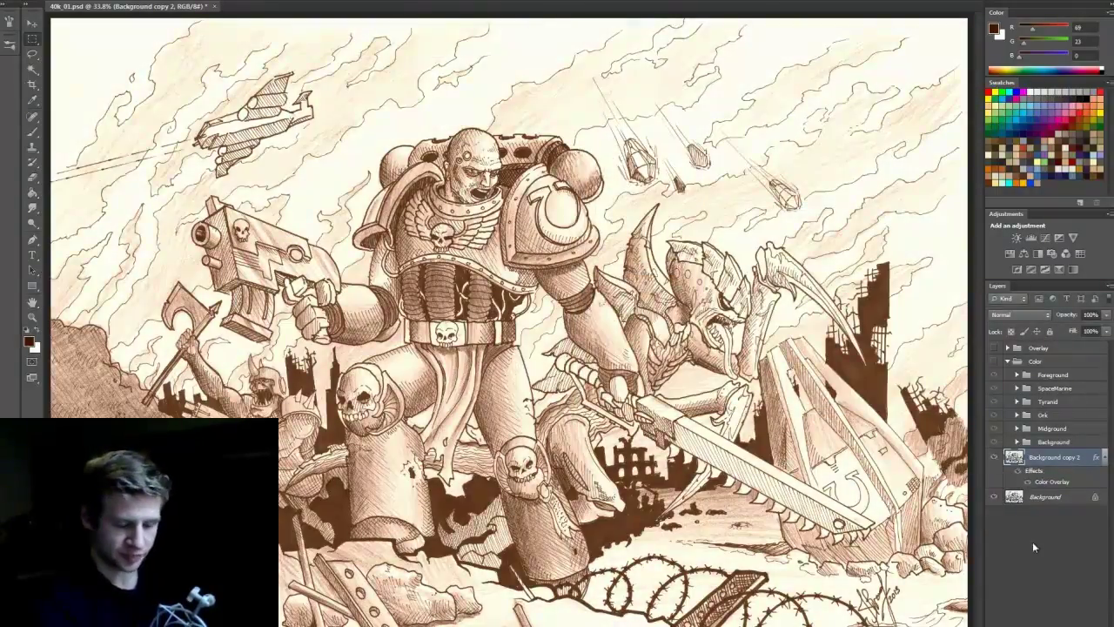
# Step: Rasterize the layer style of the duplicated line-art layer and compare it with the original drawing
pyautogui.rightClick(1062, 459)
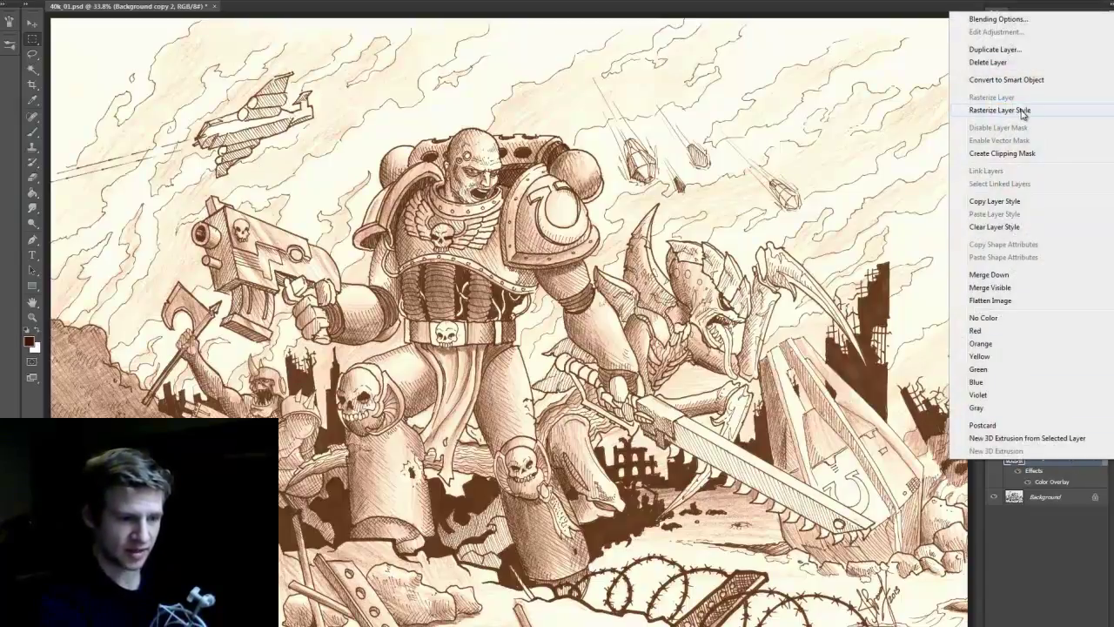
pyautogui.click(1001, 110)
pyautogui.click(994, 458)
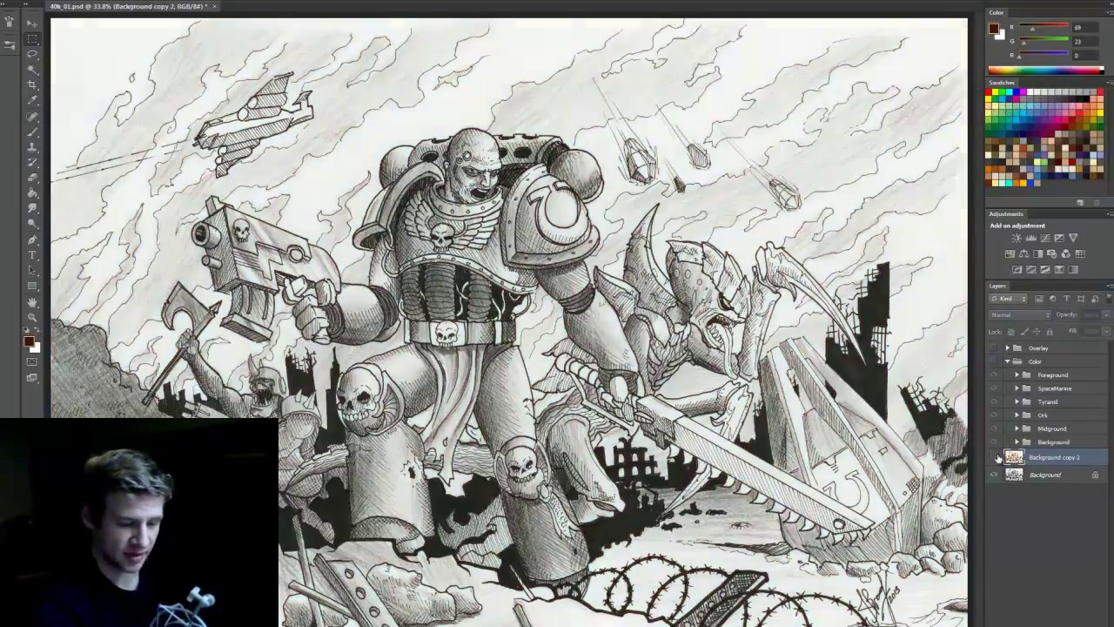
pyautogui.click(993, 457)
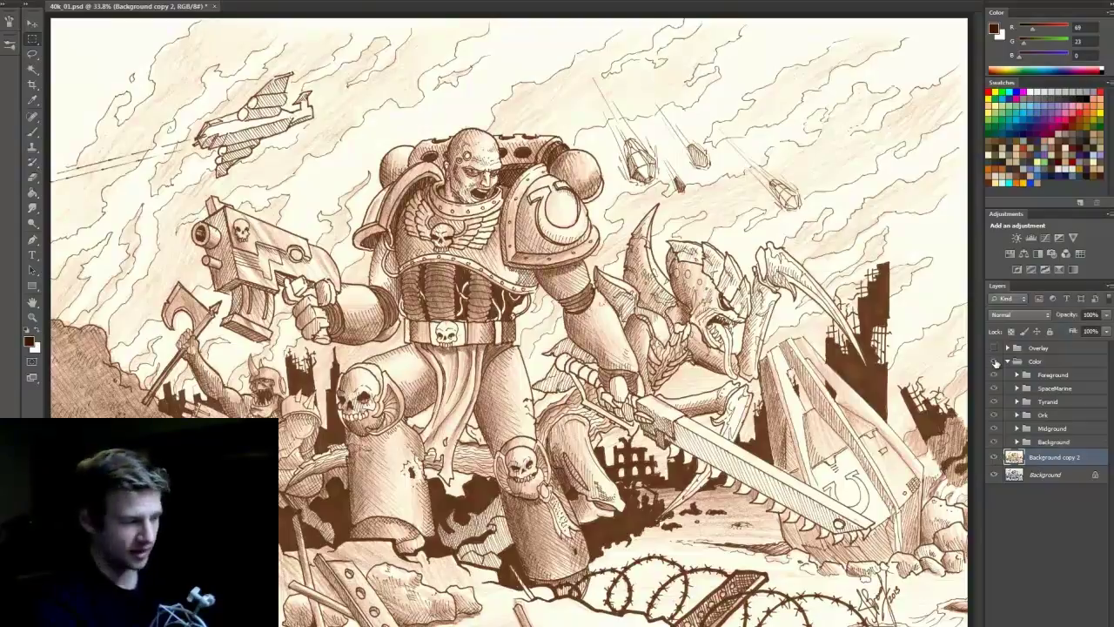
# Step: Show the Color group over the brown line art and undo the rasterizing of the layer style
pyautogui.click(995, 361)
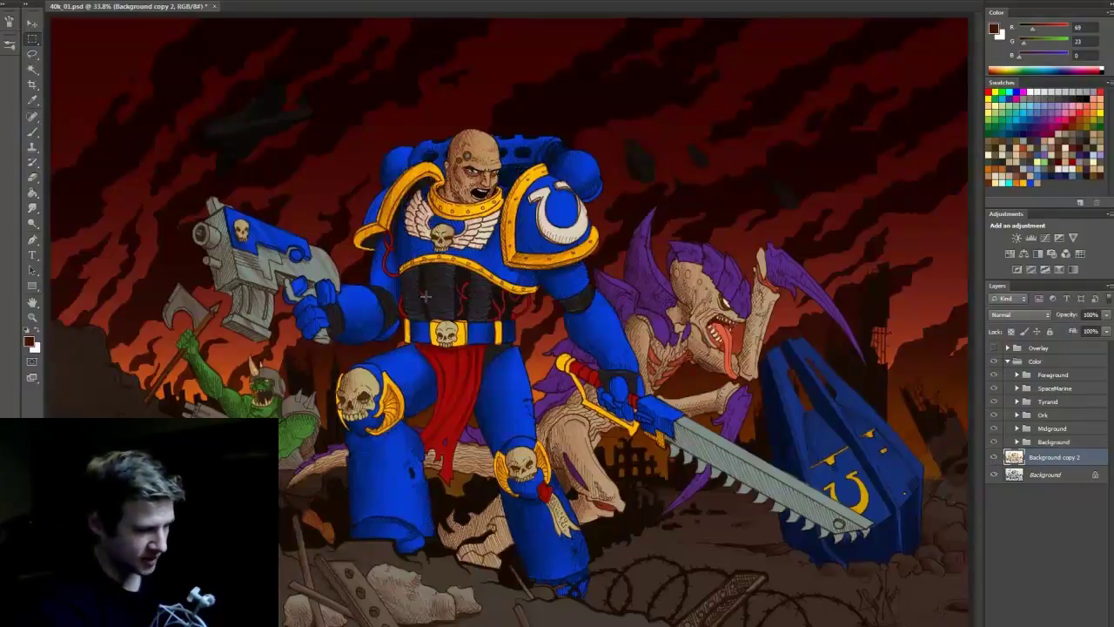
pyautogui.hotkey('ctrl', 'z')
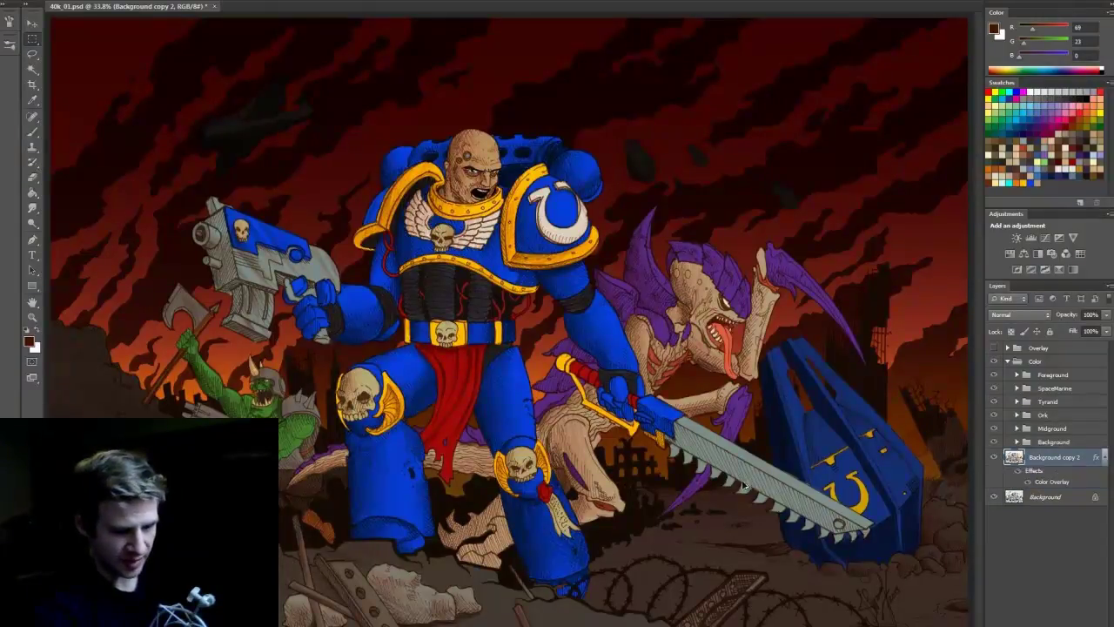
# Step: Set the Color Overlay of the Background copy 2 line art to dark brown 2a0e00 and apply the layer style
pyautogui.doubleClick(1086, 456)
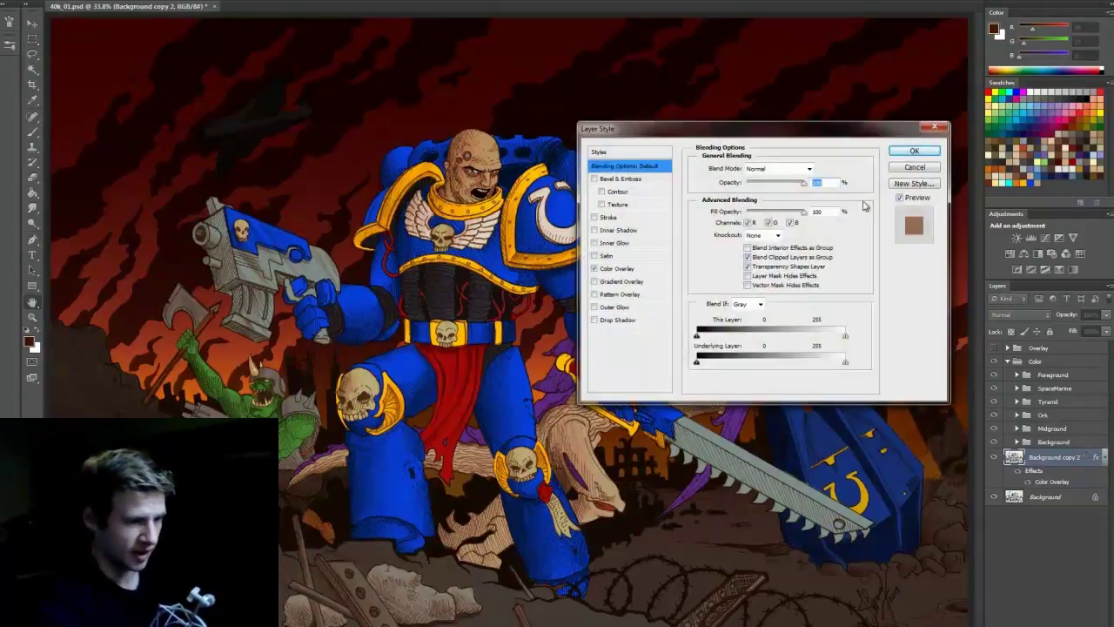
pyautogui.click(639, 299)
pyautogui.click(833, 200)
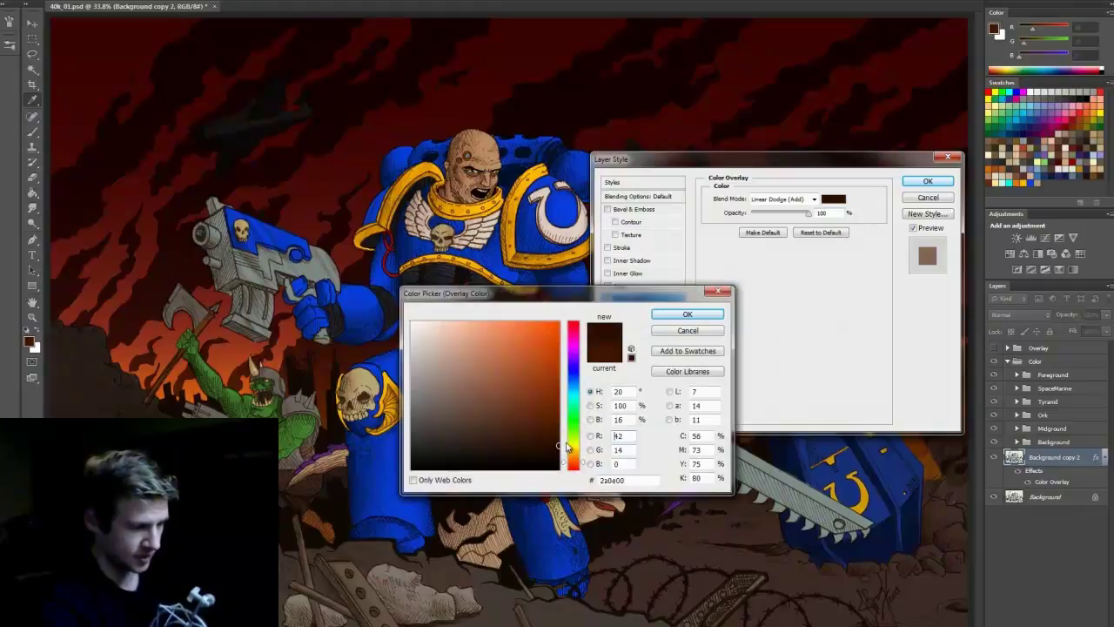
pyautogui.click(678, 314)
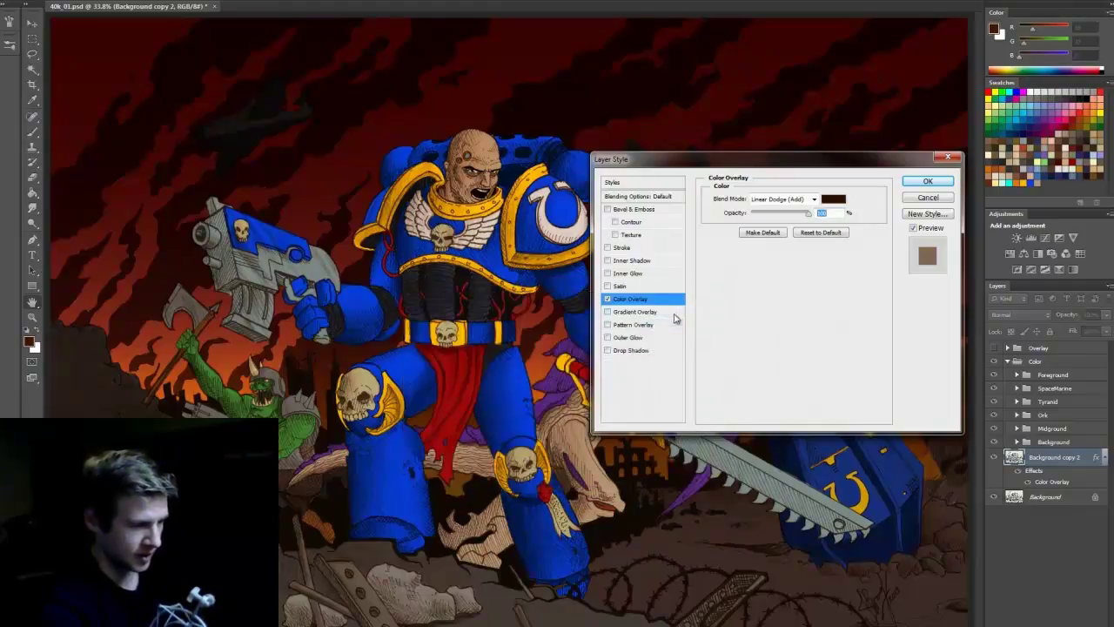
pyautogui.click(930, 181)
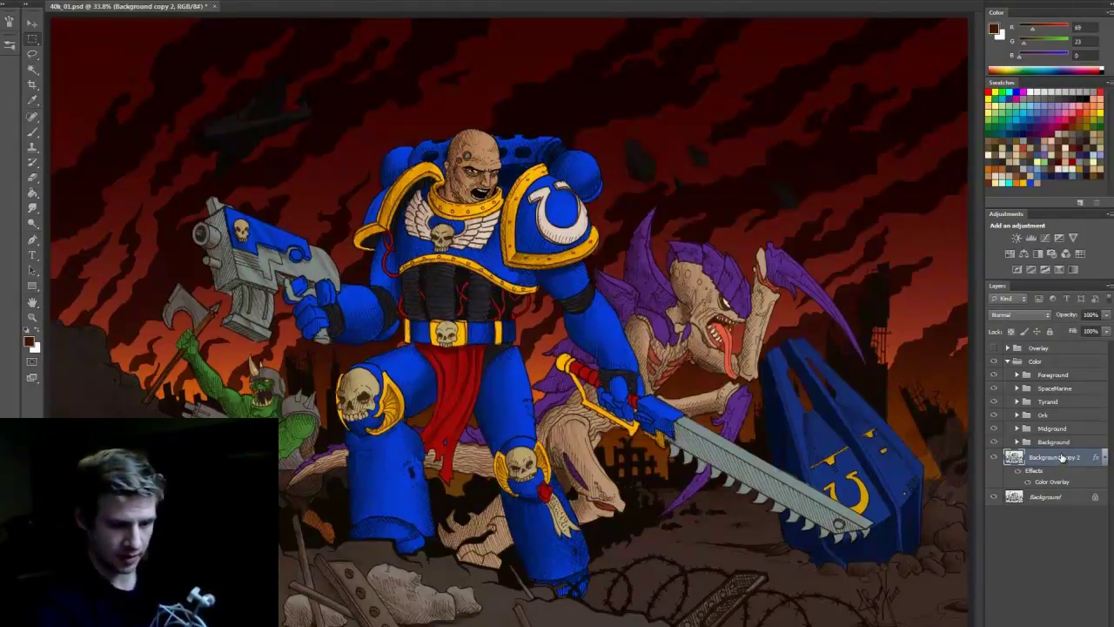
# Step: Rasterize the layer style of Background copy 2 and show the Overlay group
pyautogui.rightClick(1062, 458)
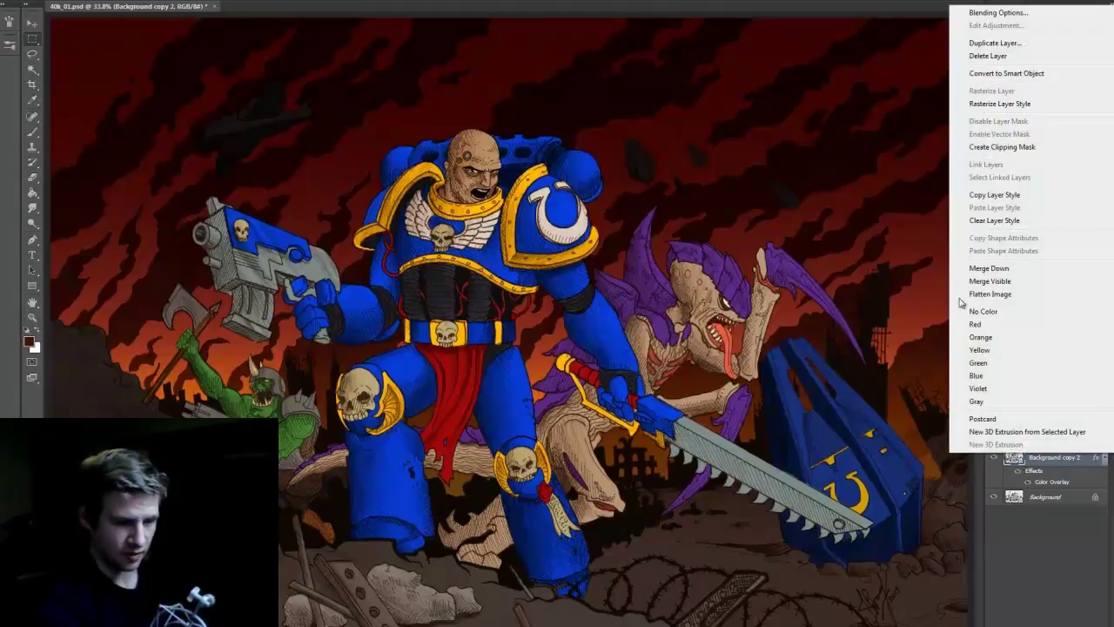
pyautogui.click(1009, 106)
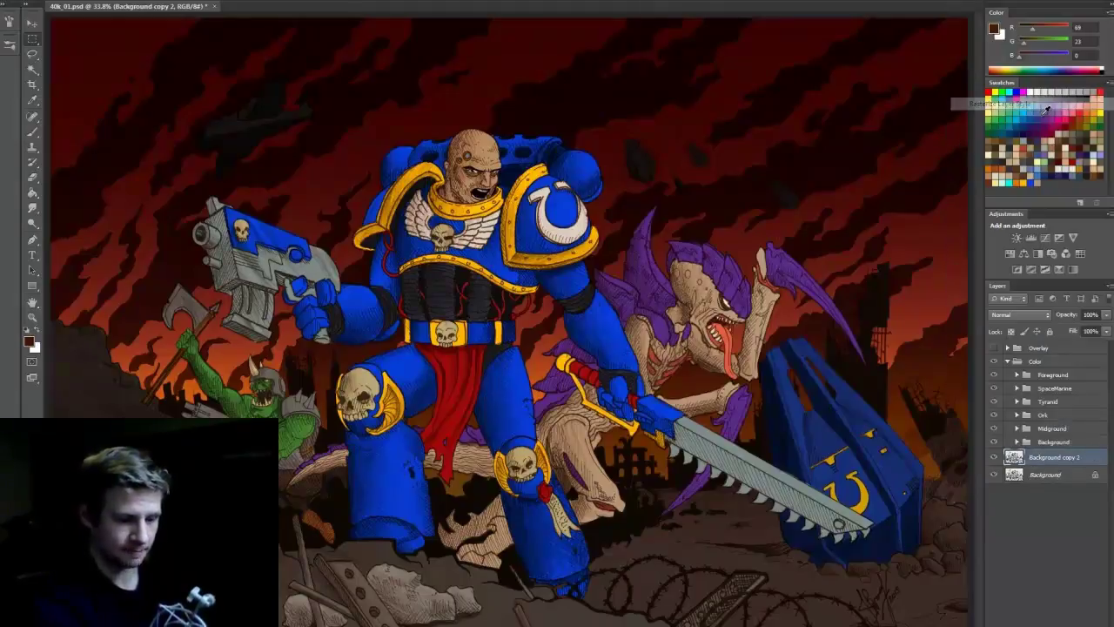
pyautogui.click(994, 348)
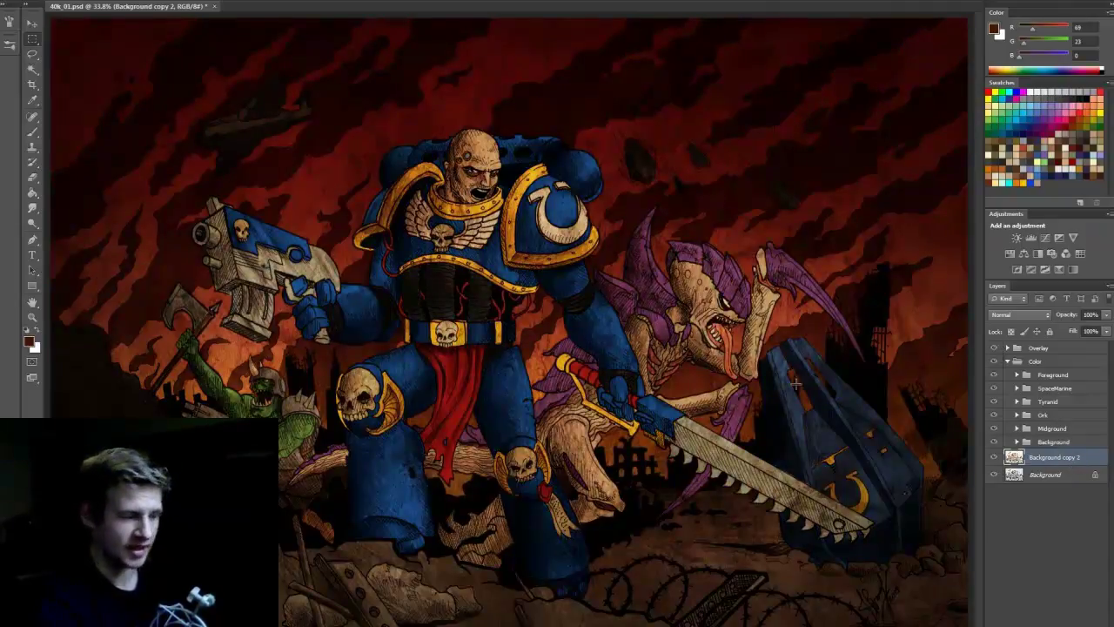
# Step: Duplicate the brown line-art layer Background copy 2 and place the duplicate in the Overlay group, above Background copy
pyautogui.click(1008, 349)
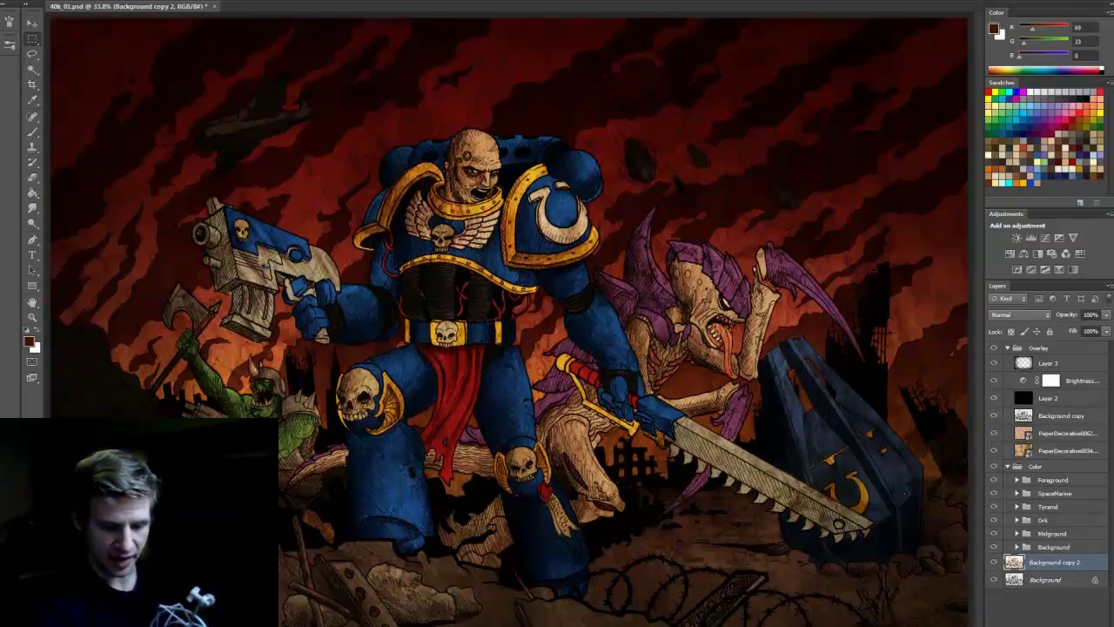
pyautogui.hotkey('ctrl', 'j')
pyautogui.moveTo(1060, 562); pyautogui.dragTo(1055, 409)
# Step: Delete the old black line-art layer Background copy from the Overlay group
pyautogui.click(1067, 435)
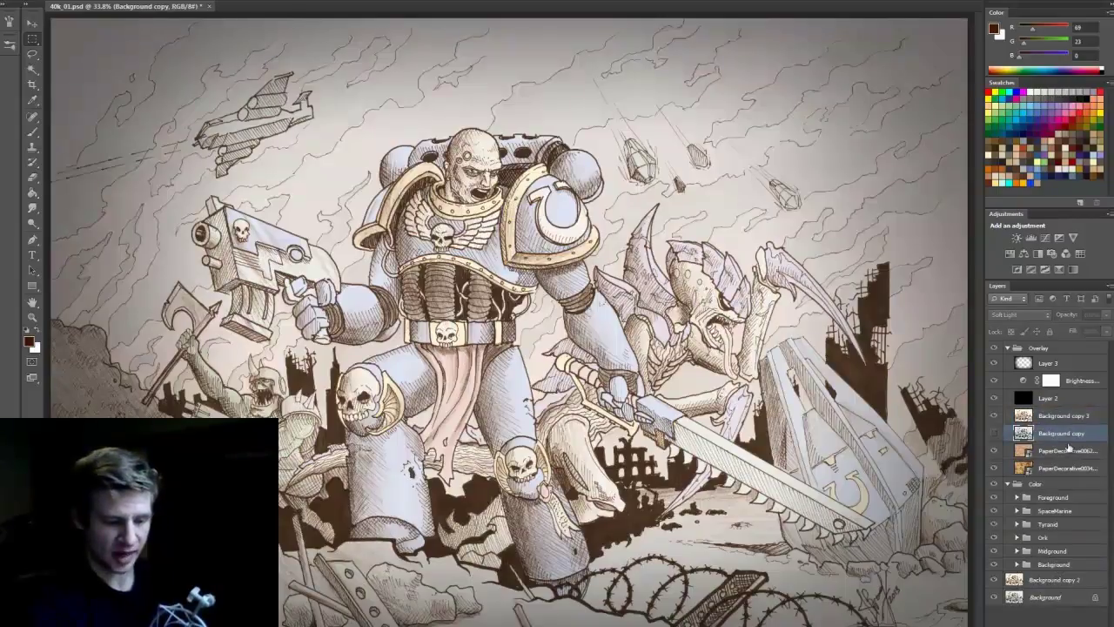
pyautogui.press('Delete')
pyautogui.press('Return')
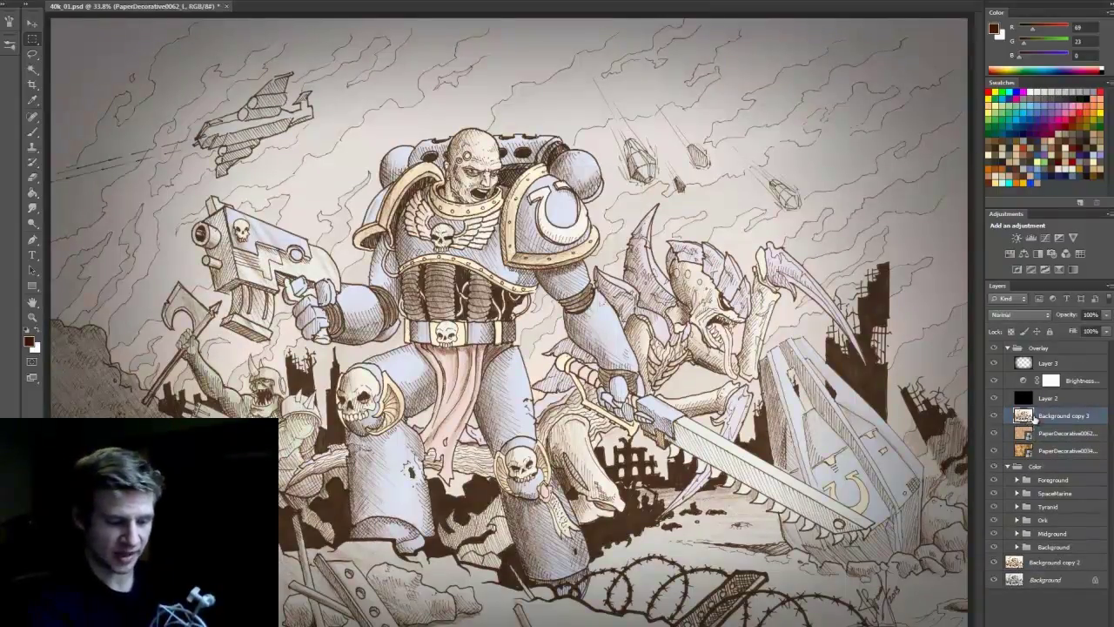
# Step: Try the Lighter Color blend mode on Background copy 3, and undo back to before Background copy was deleted
pyautogui.click(1033, 317)
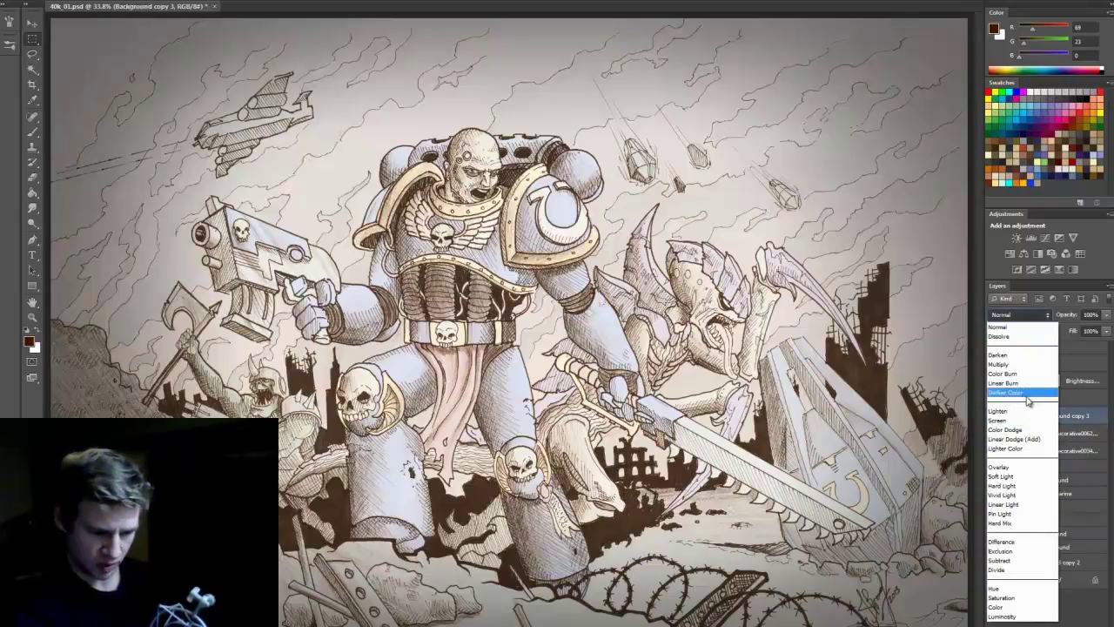
pyautogui.click(1027, 449)
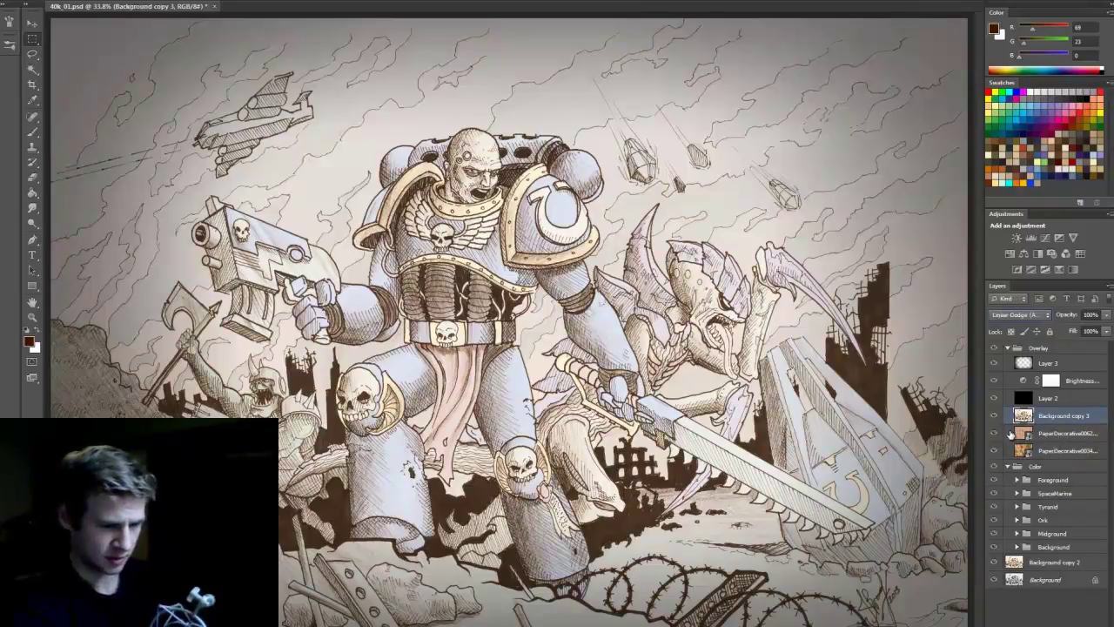
pyautogui.hotkey('ctrl', 'z')
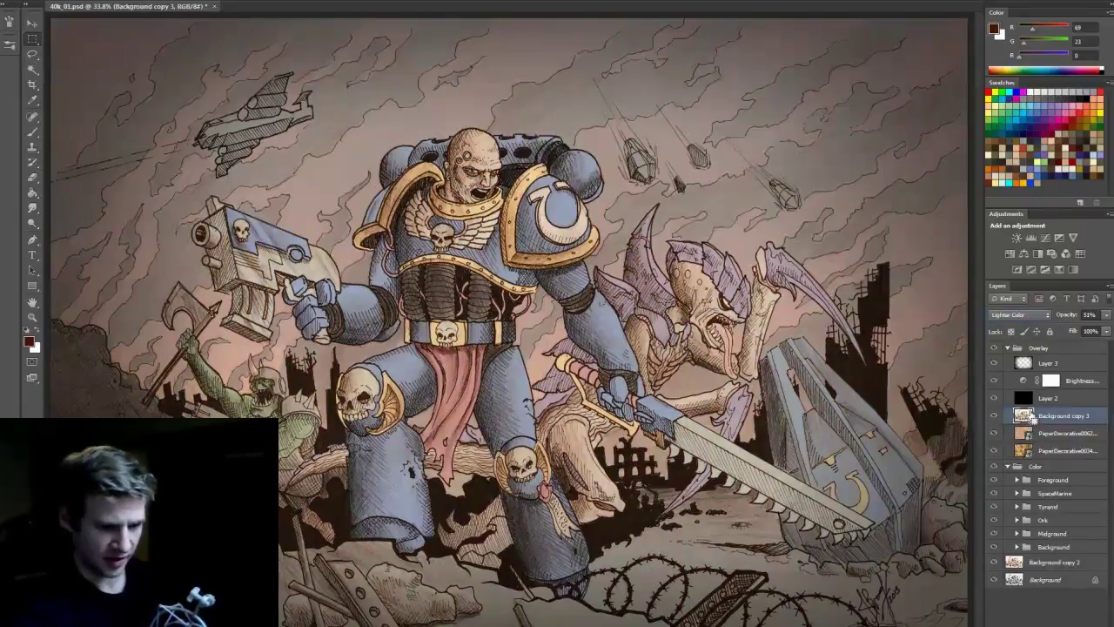
pyautogui.hotkey('ctrl', 'z')
pyautogui.press('Up')
pyautogui.hotkey('ctrl', 'alt', 'z')
pyautogui.hotkey('ctrl', 'alt', 'z')
pyautogui.hotkey('ctrl', 'alt', 'z')
pyautogui.hotkey('ctrl', 'alt', 'z')
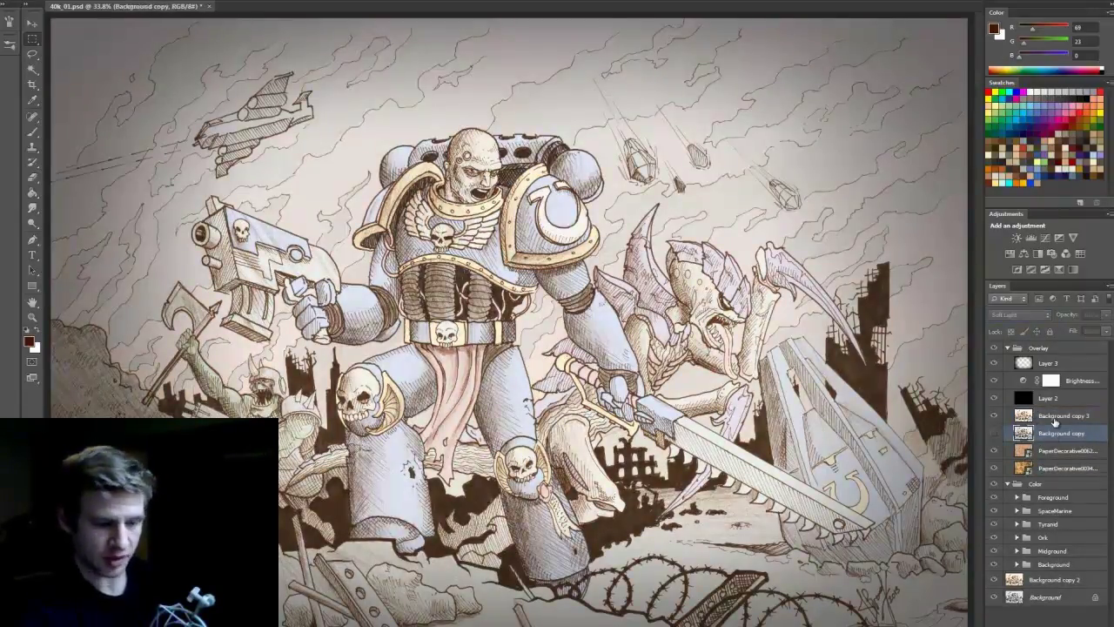
# Step: Delete the old Background copy layer again and set the blend mode of Background copy 3 to Soft Light
pyautogui.click(1057, 419)
pyautogui.click(1066, 440)
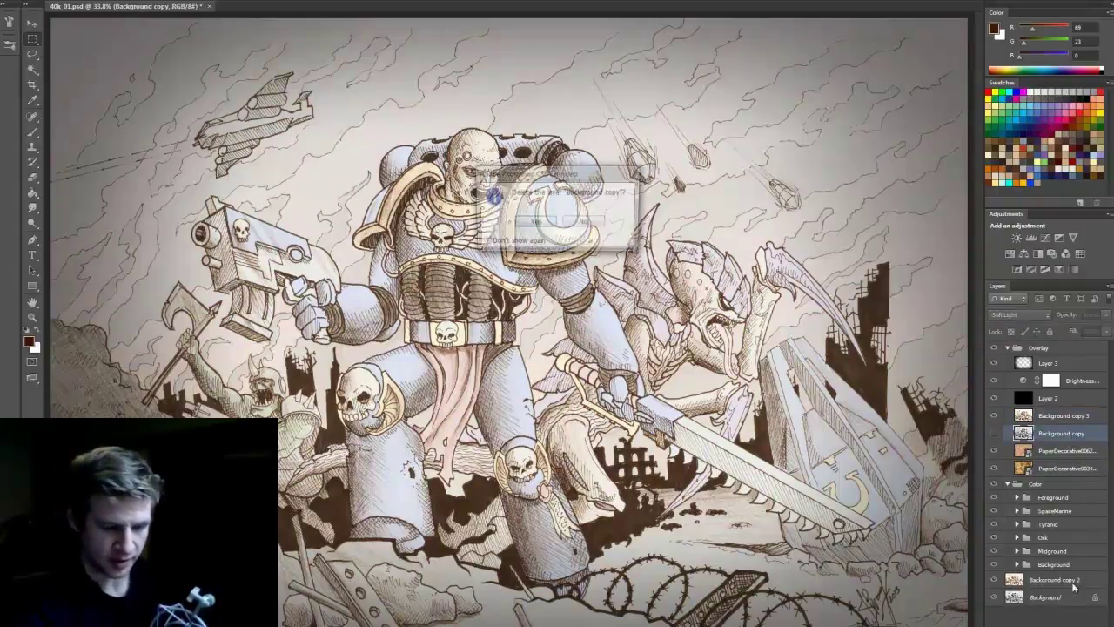
pyautogui.click(1059, 415)
pyautogui.click(1020, 314)
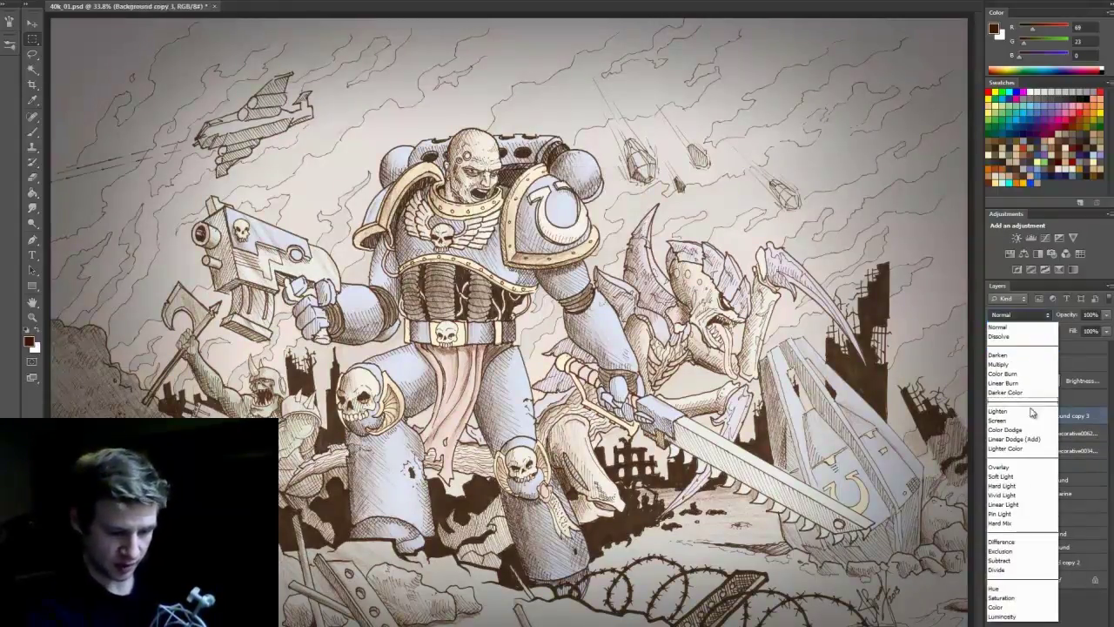
pyautogui.click(1020, 476)
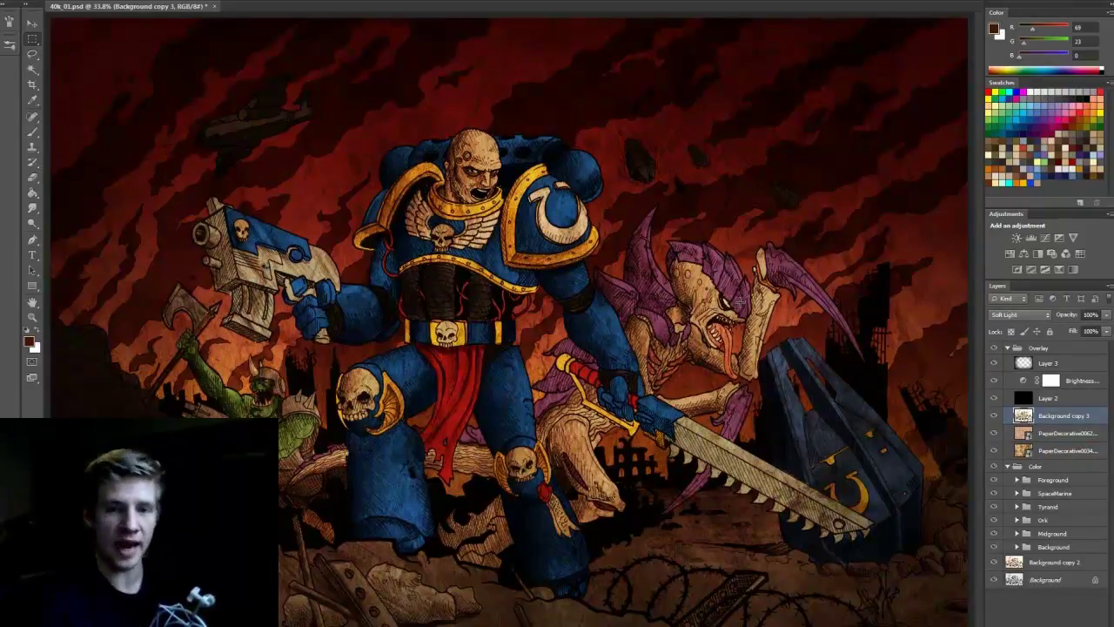
# Step: Try a lower opacity for the Background copy 3 layer
pyautogui.click(1106, 314)
pyautogui.moveTo(1105, 332); pyautogui.dragTo(1095, 335)
pyautogui.click(849, 402)
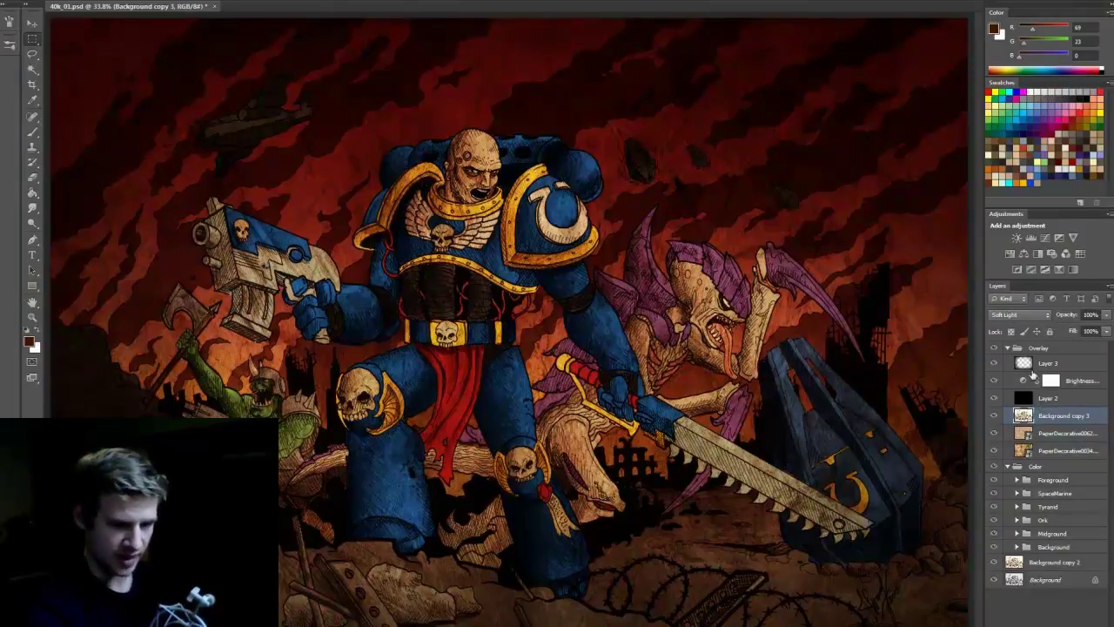
# Step: Collapse the Overlay group and merge Background copy 2 down into the original Background layer
pyautogui.click(1007, 349)
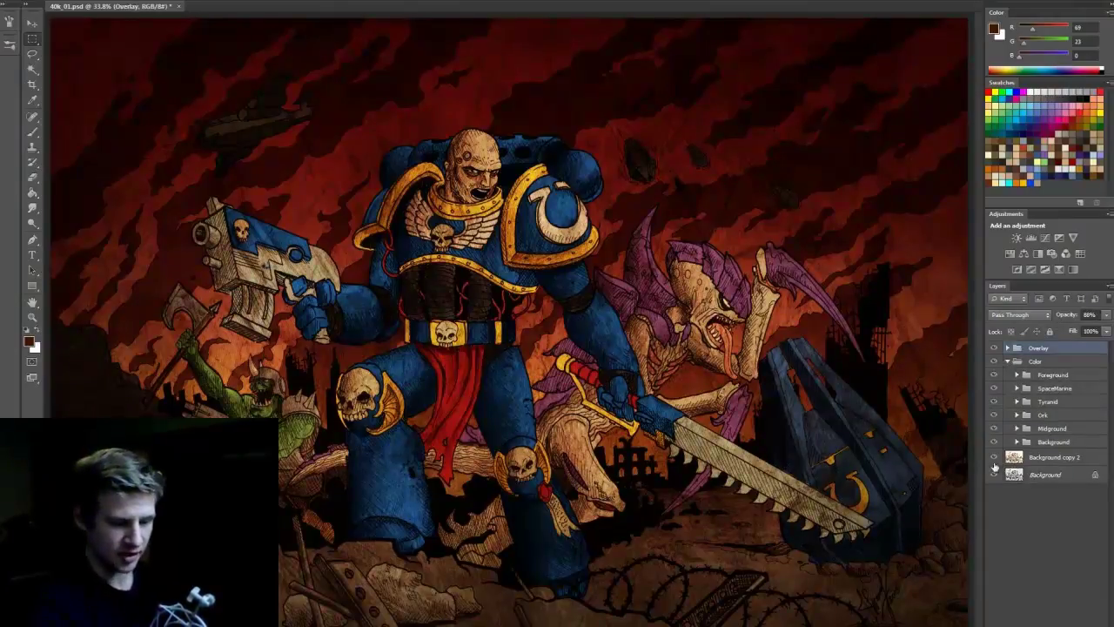
pyautogui.click(1053, 461)
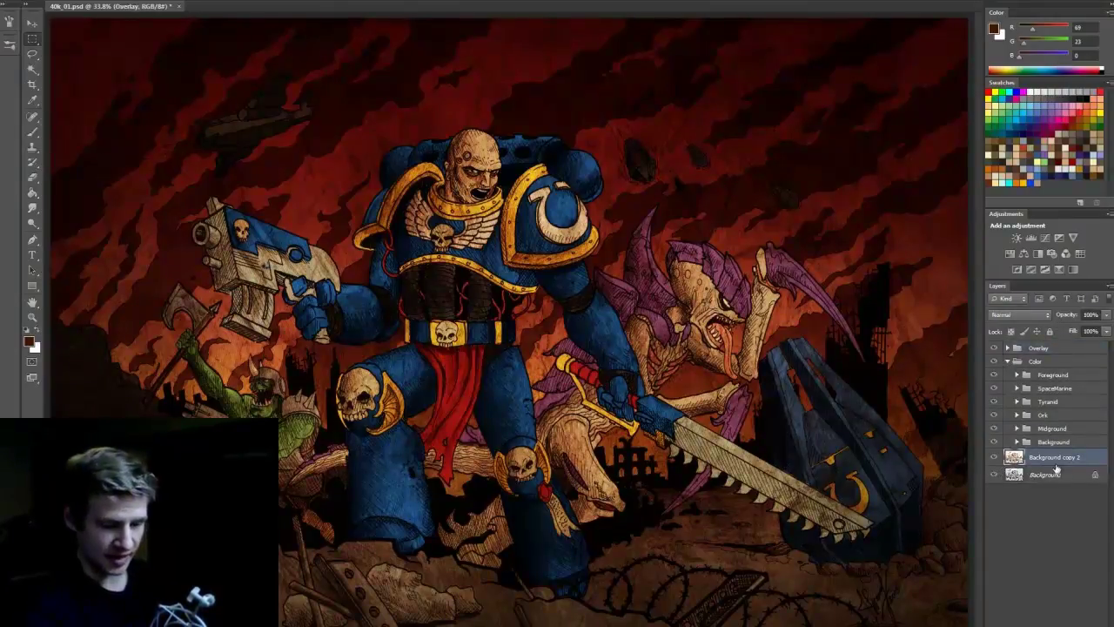
pyautogui.rightClick(1064, 467)
pyautogui.click(1014, 281)
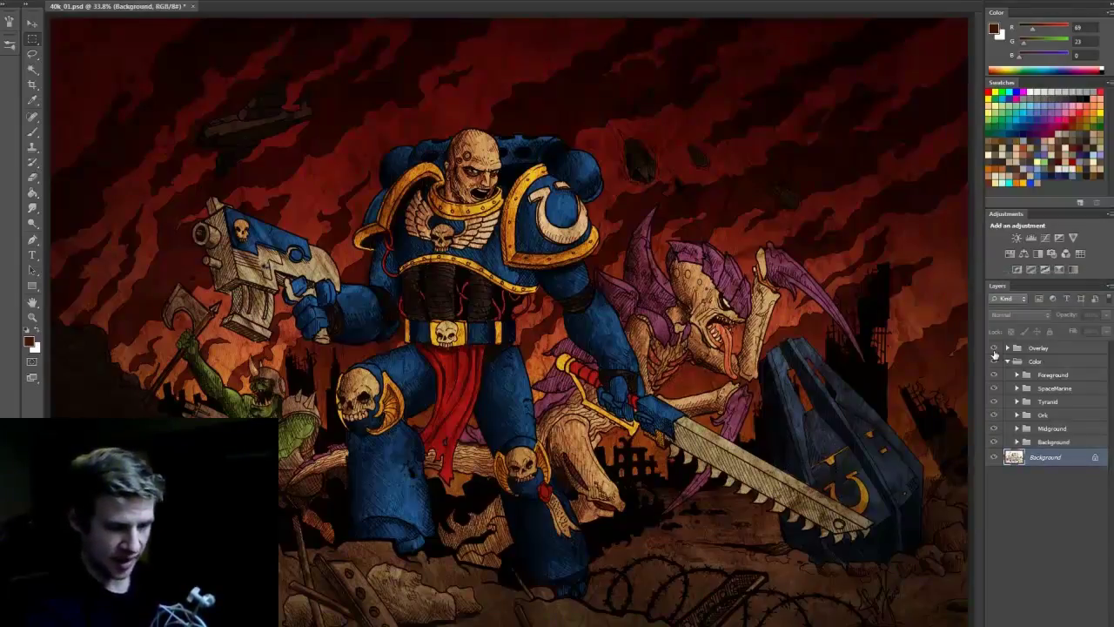
# Step: Collapse the Color group, hide the Overlay and Color groups to leave only the brown line art, and save the document
pyautogui.click(1007, 362)
pyautogui.moveTo(994, 348); pyautogui.dragTo(994, 361)
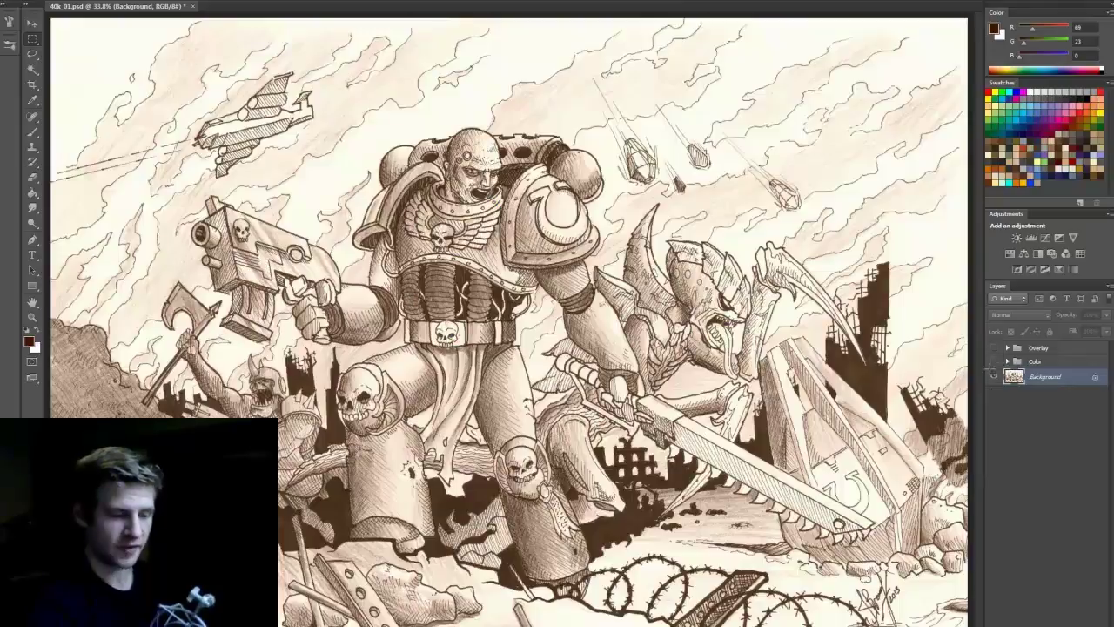
pyautogui.hotkey('ctrl', 's')
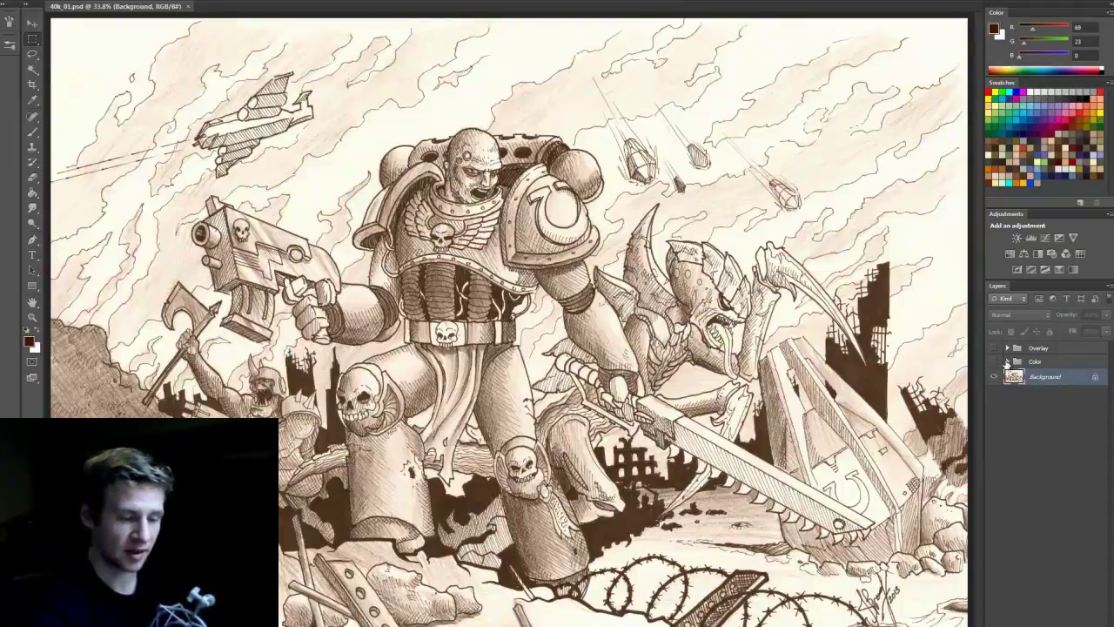
# Step: Show and expand the Color group, hide the line-art layer, and hide all the color subgroups
pyautogui.click(1007, 360)
pyautogui.click(994, 360)
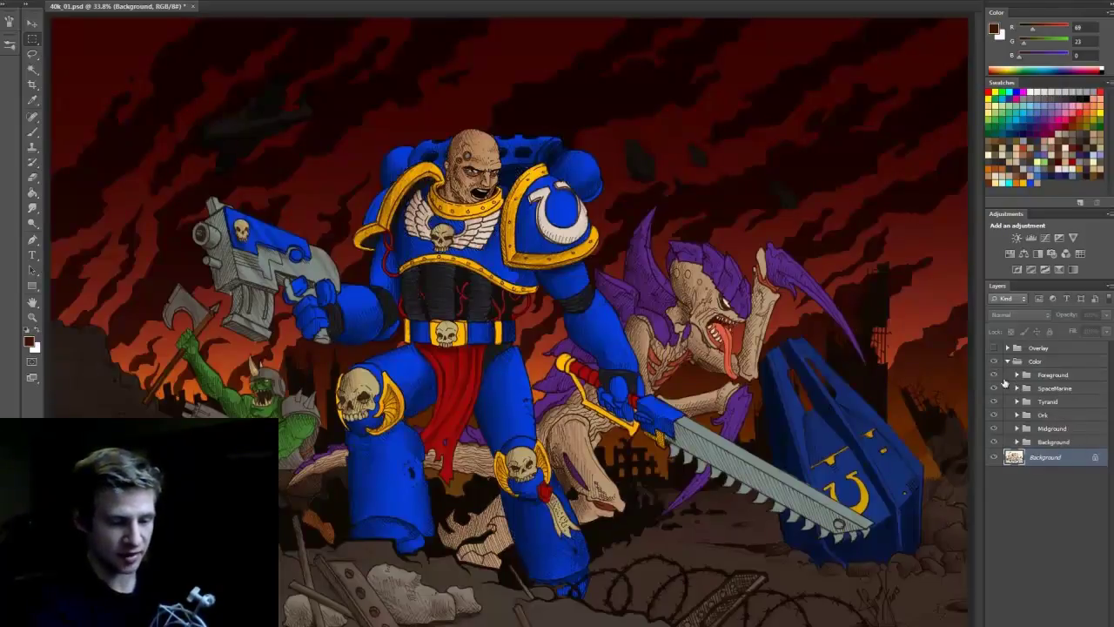
pyautogui.click(994, 458)
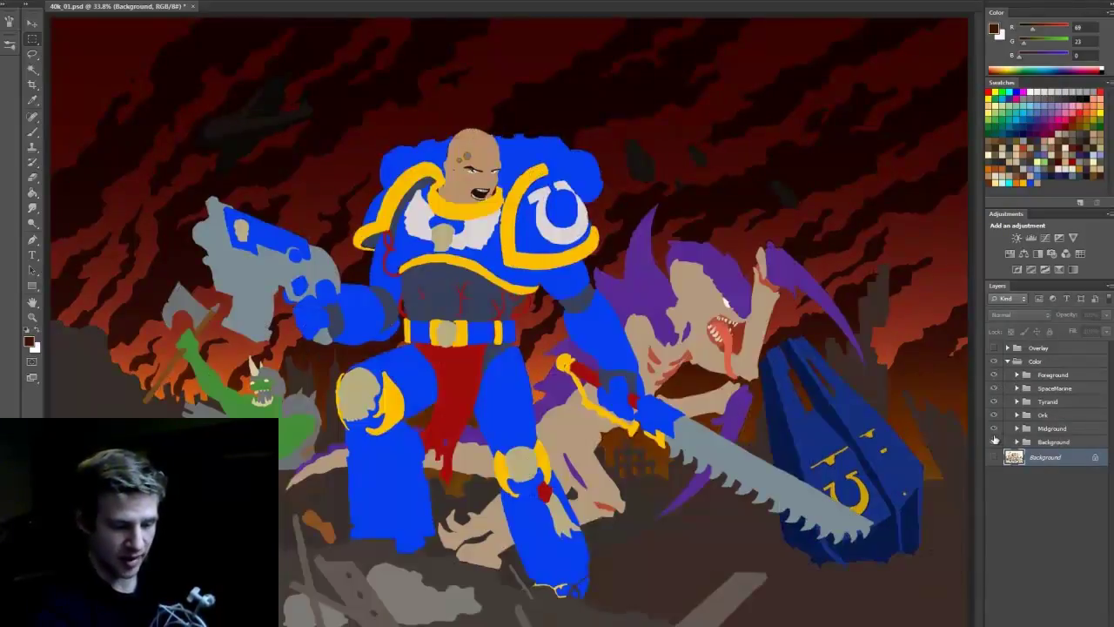
pyautogui.moveTo(994, 440); pyautogui.dragTo(993, 374)
# Step: Show the Foreground, SpaceMarine, Tyranid, Ork, Midground and Background color subgroups one by one to review the flat colors
pyautogui.click(993, 375)
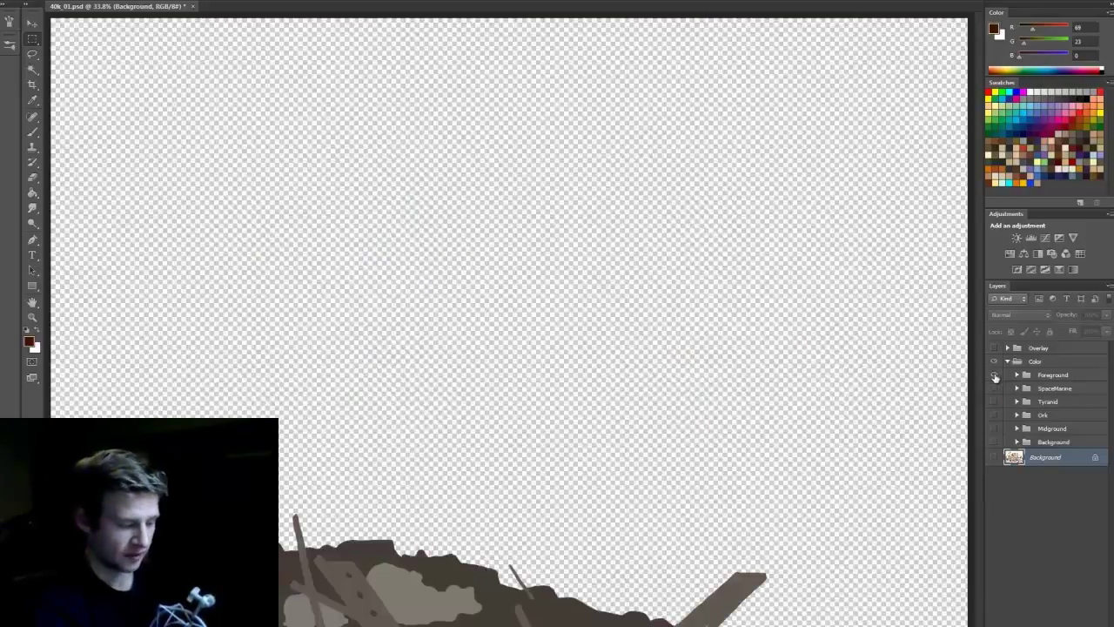
pyautogui.click(995, 389)
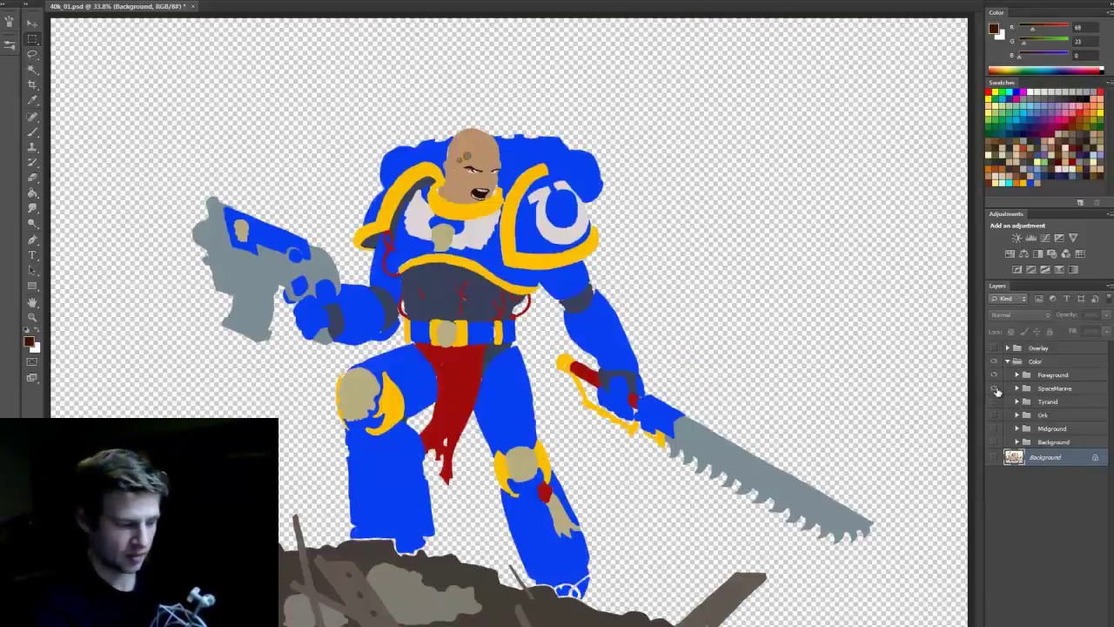
pyautogui.click(994, 401)
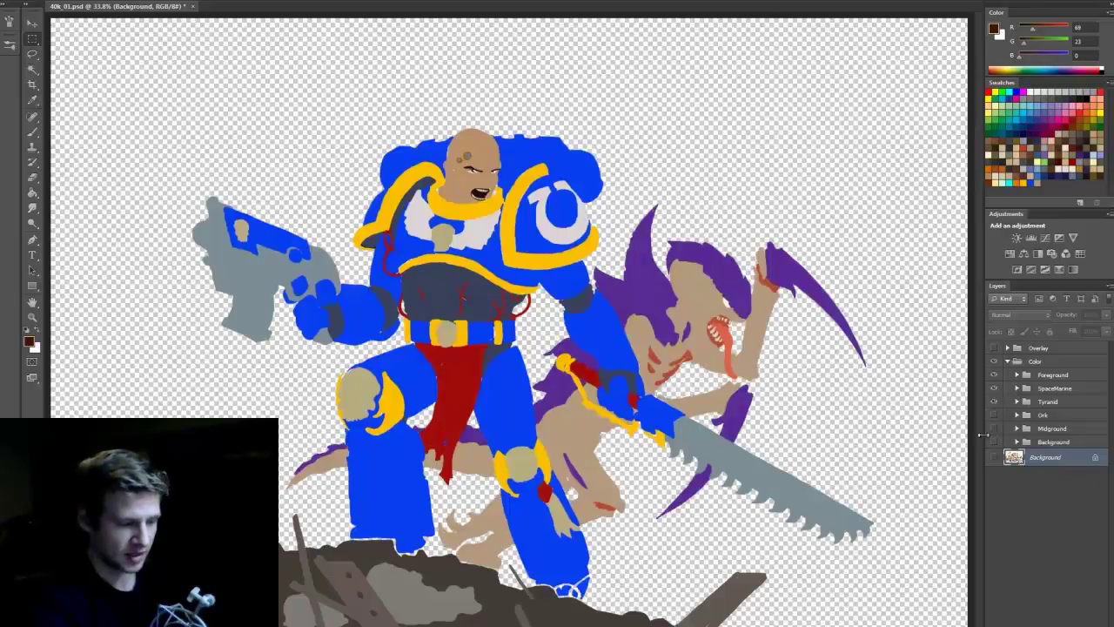
pyautogui.click(994, 415)
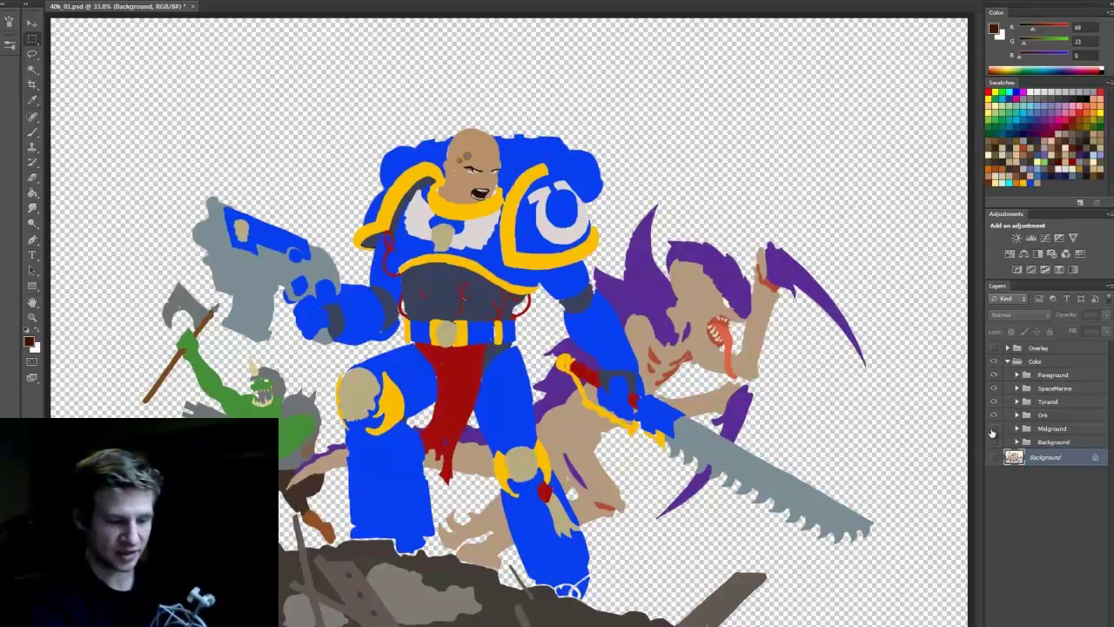
pyautogui.click(994, 429)
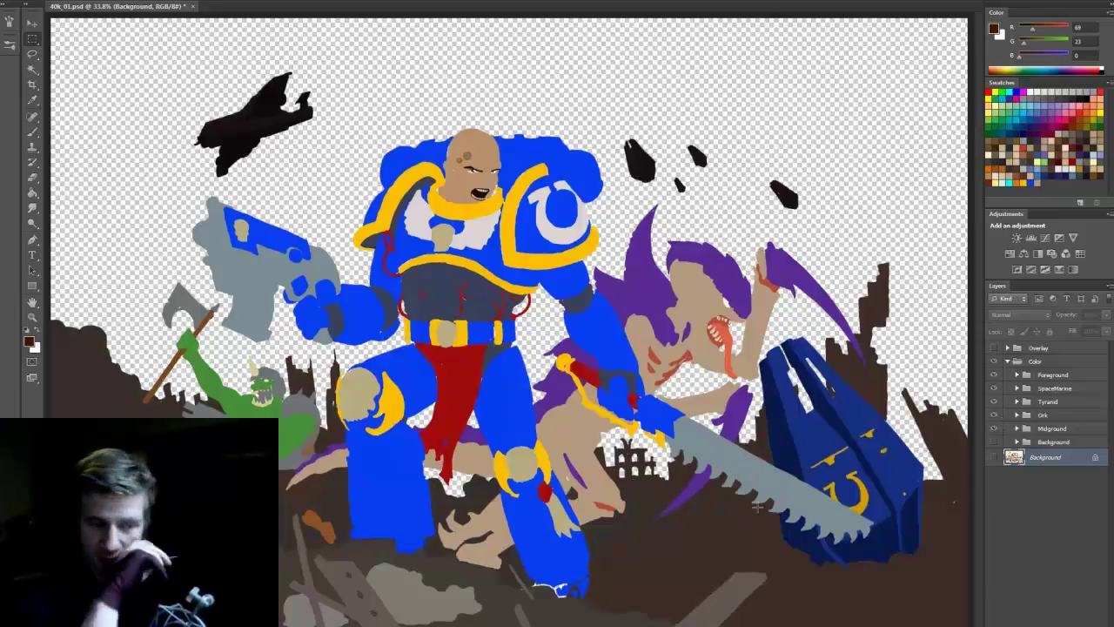
pyautogui.click(994, 441)
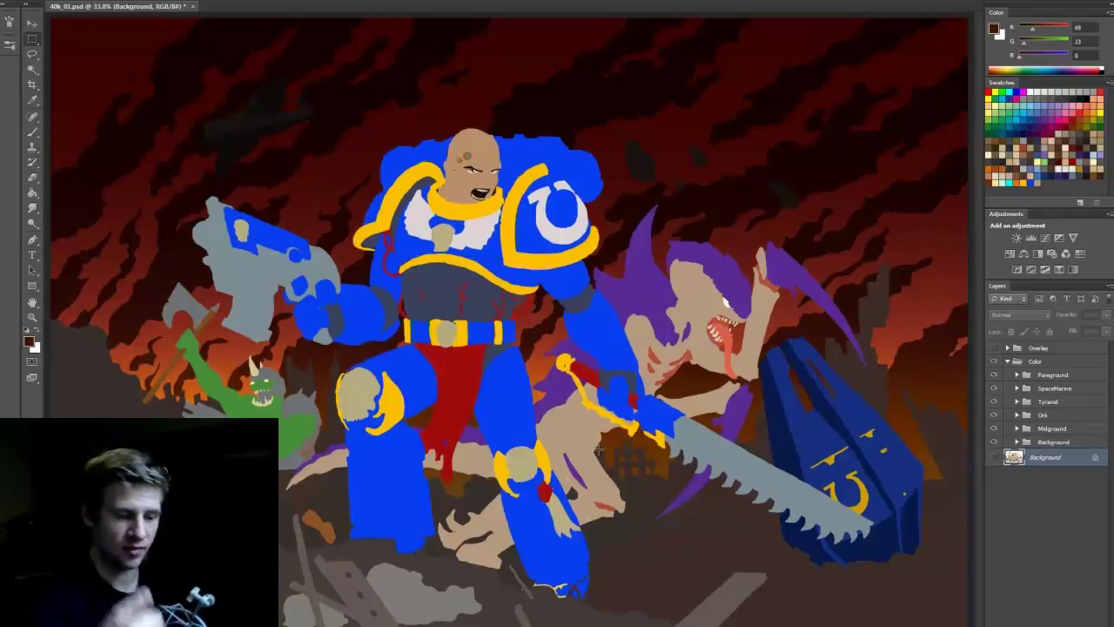
# Step: Show the line-art layer again, expand and show the Overlay group, and save the document
pyautogui.click(994, 457)
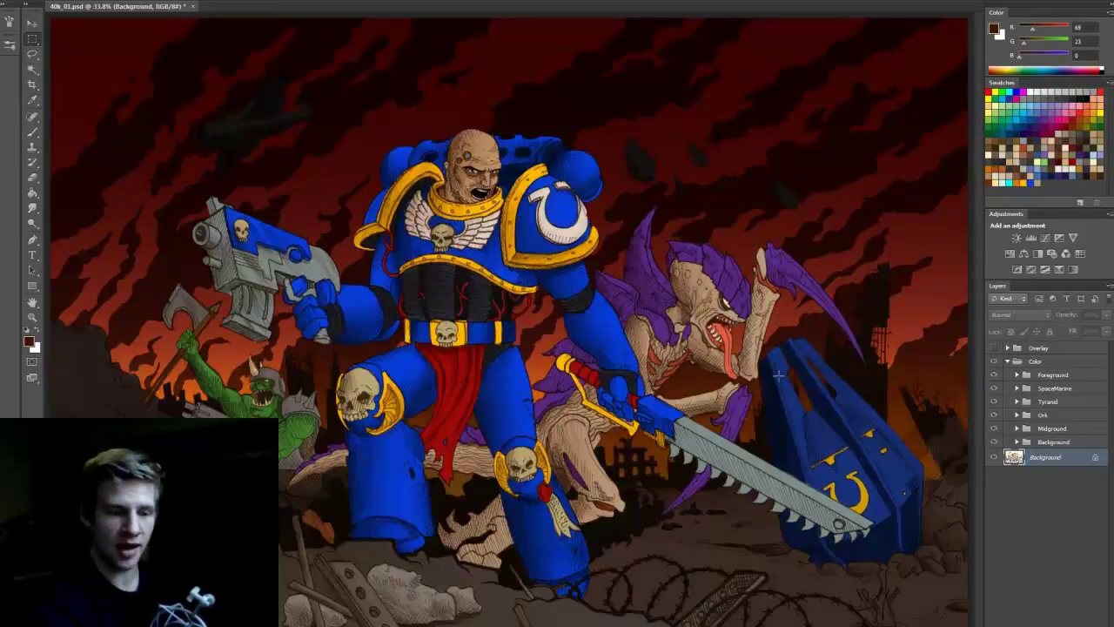
pyautogui.click(1006, 348)
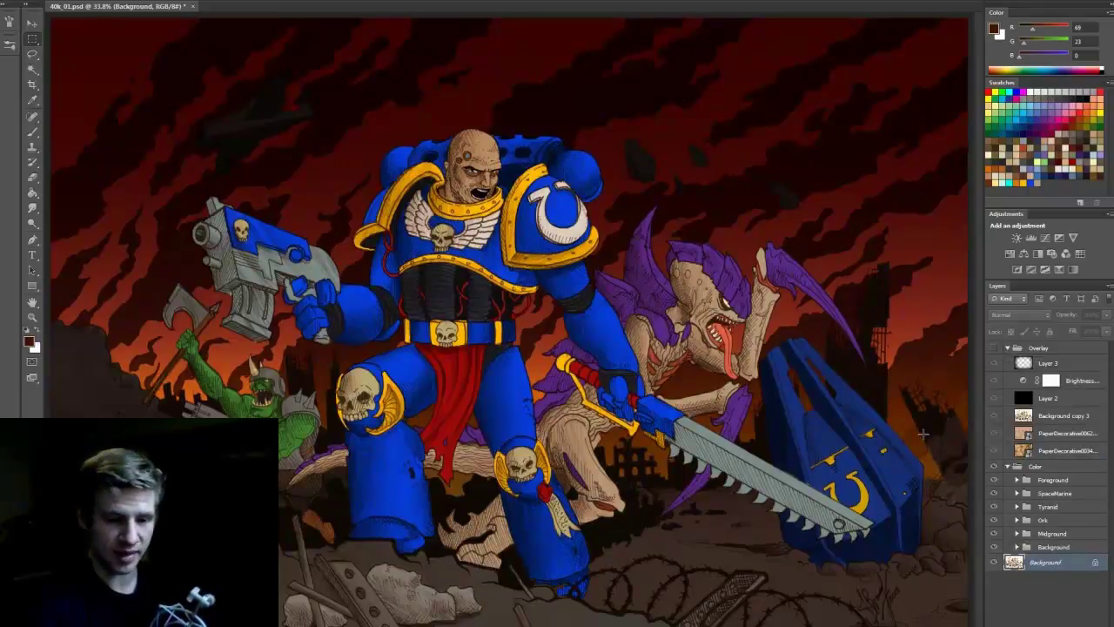
pyautogui.click(994, 348)
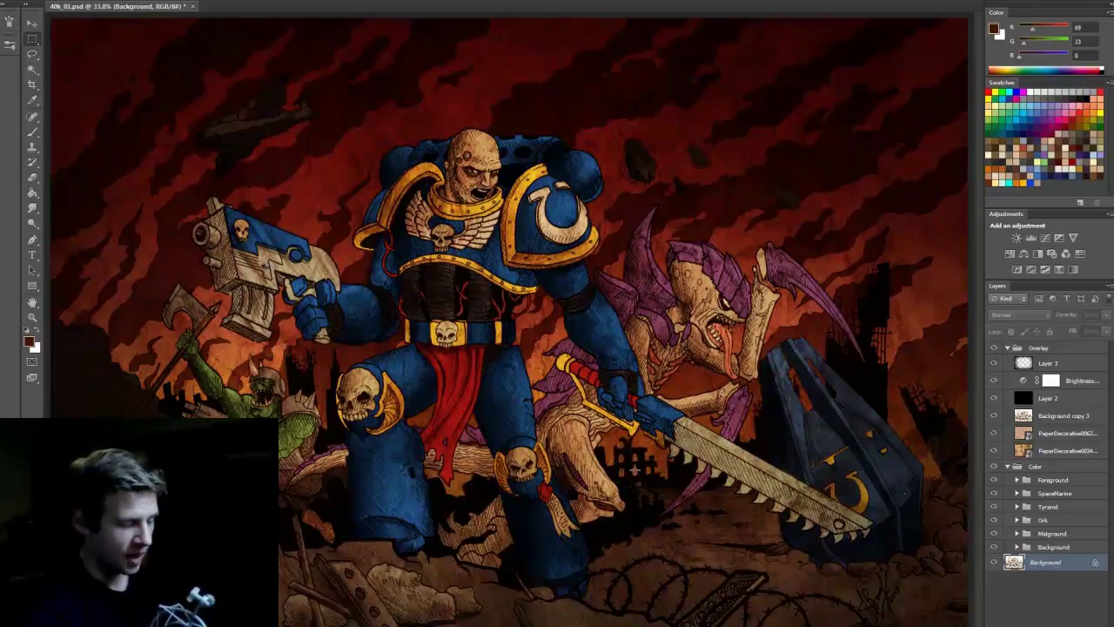
pyautogui.hotkey('ctrl', 's')
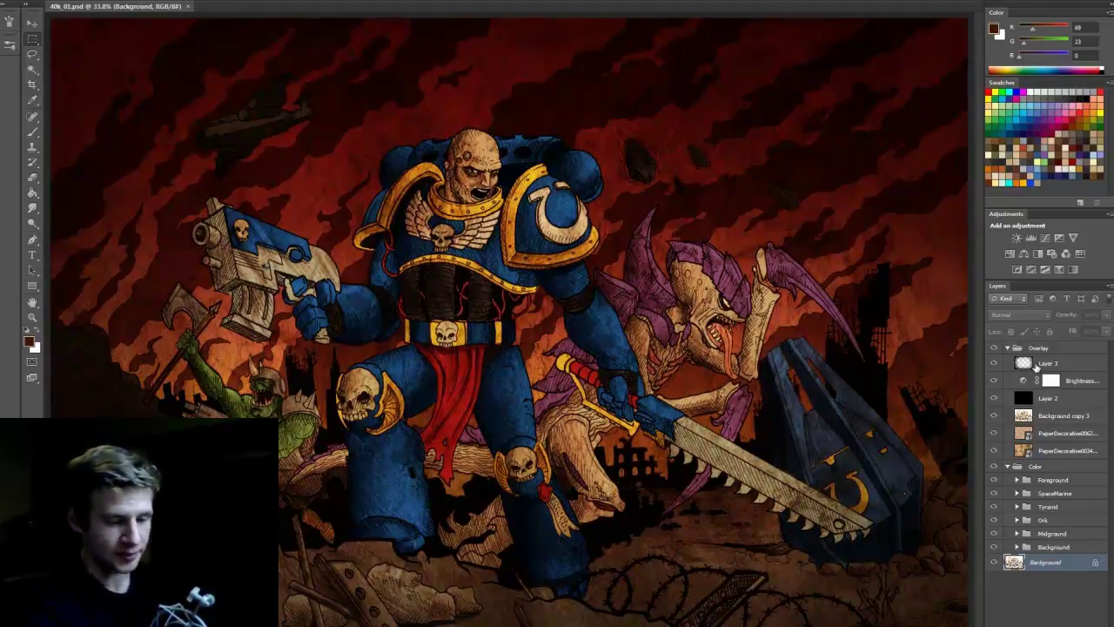
# Step: Raise the opacity of Layer 2 in the Overlay group to about 51%
pyautogui.click(1048, 398)
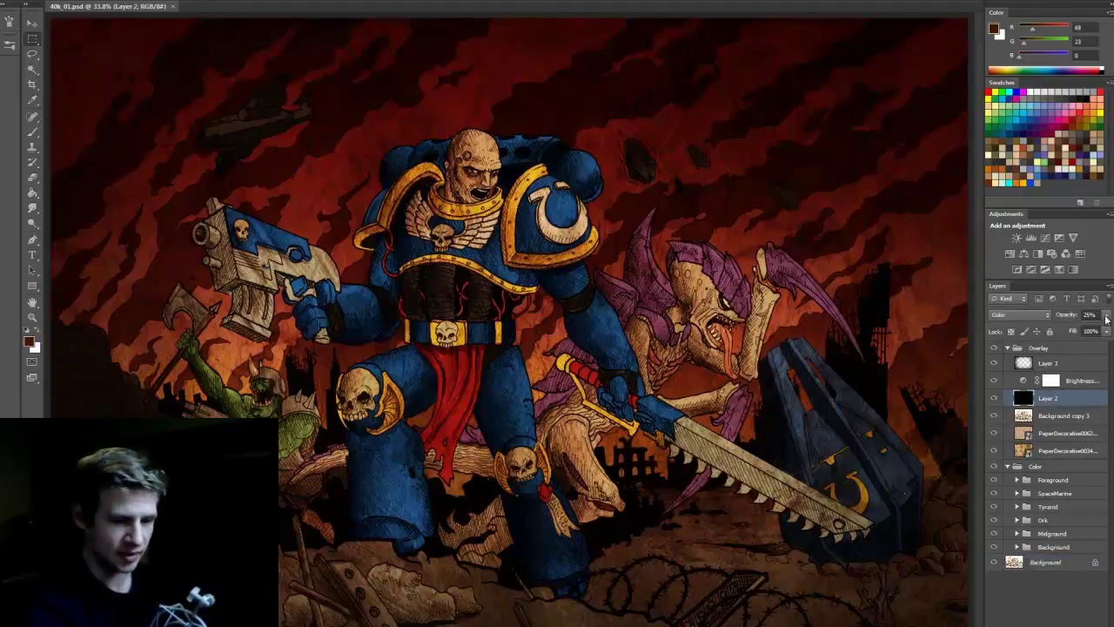
pyautogui.click(1106, 316)
pyautogui.moveTo(1069, 326)
pyautogui.mouseDown()
pyautogui.moveTo(1095, 334)
pyautogui.moveTo(1080, 339)
pyautogui.mouseUp()
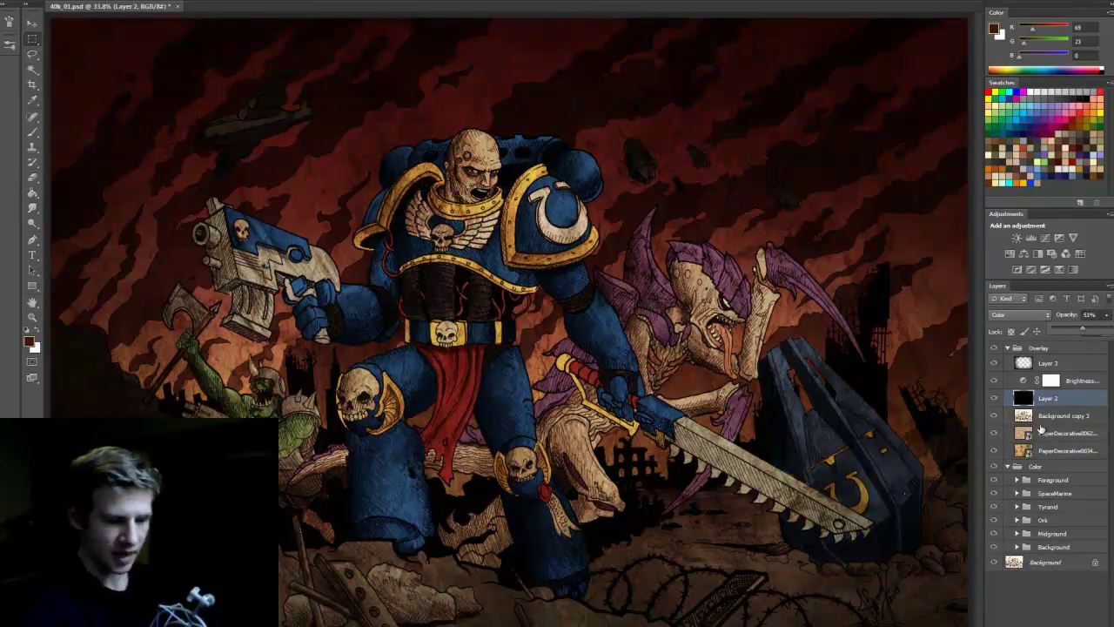
# Step: Move the Background copy 3 layer below both PaperDecorative texture layers in the Overlay group
pyautogui.click(1042, 432)
pyautogui.click(1062, 416)
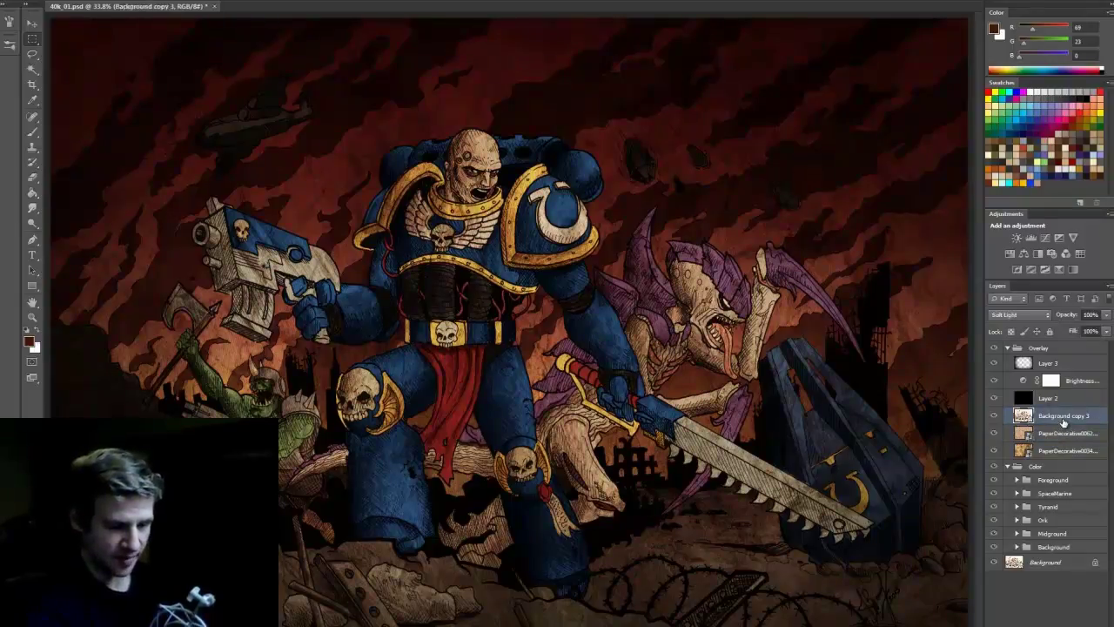
pyautogui.moveTo(1063, 421); pyautogui.dragTo(1055, 458)
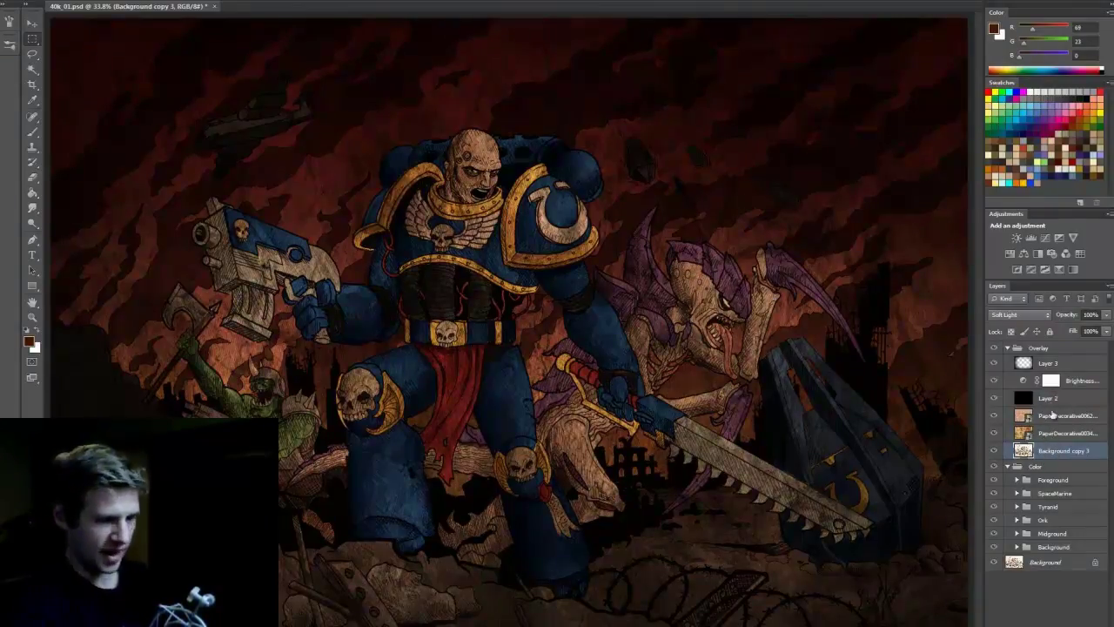
pyautogui.doubleClick(1082, 380)
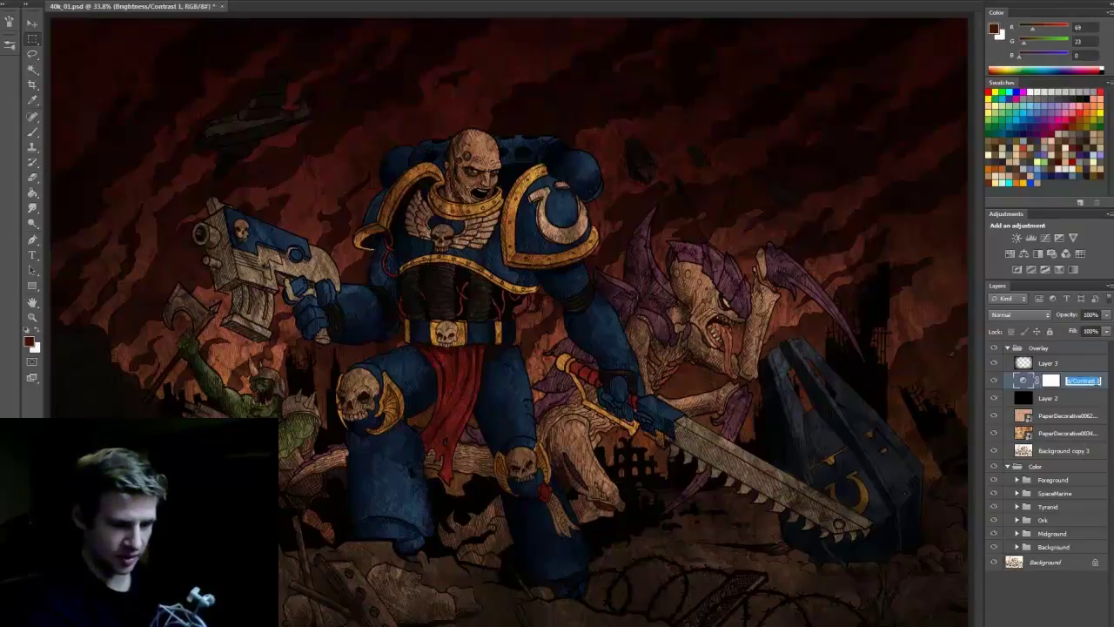
pyautogui.doubleClick(1102, 383)
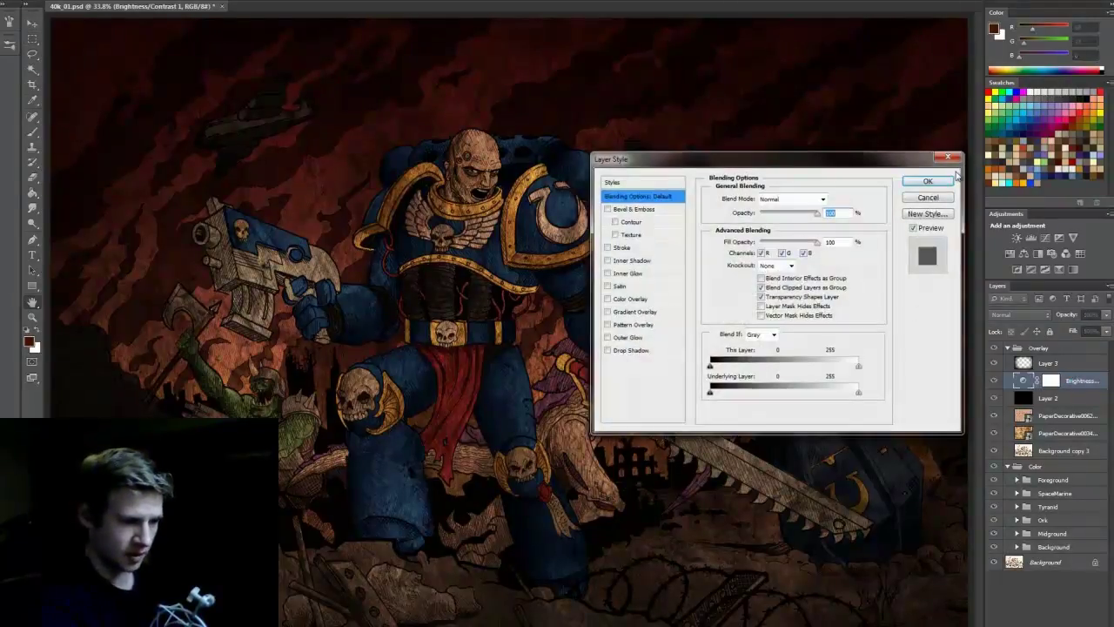
pyautogui.click(948, 158)
# Step: Set the Brightness/Contrast adjustment layer in the Overlay group to brightness 69 and contrast 38
pyautogui.click(1023, 380)
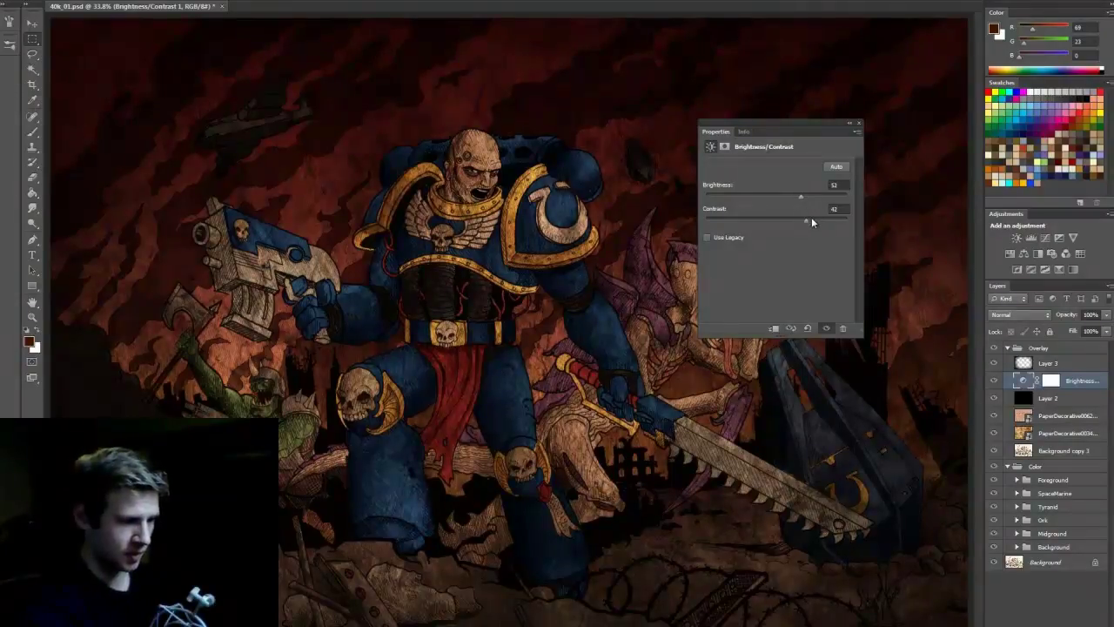
pyautogui.moveTo(802, 199); pyautogui.dragTo(814, 201)
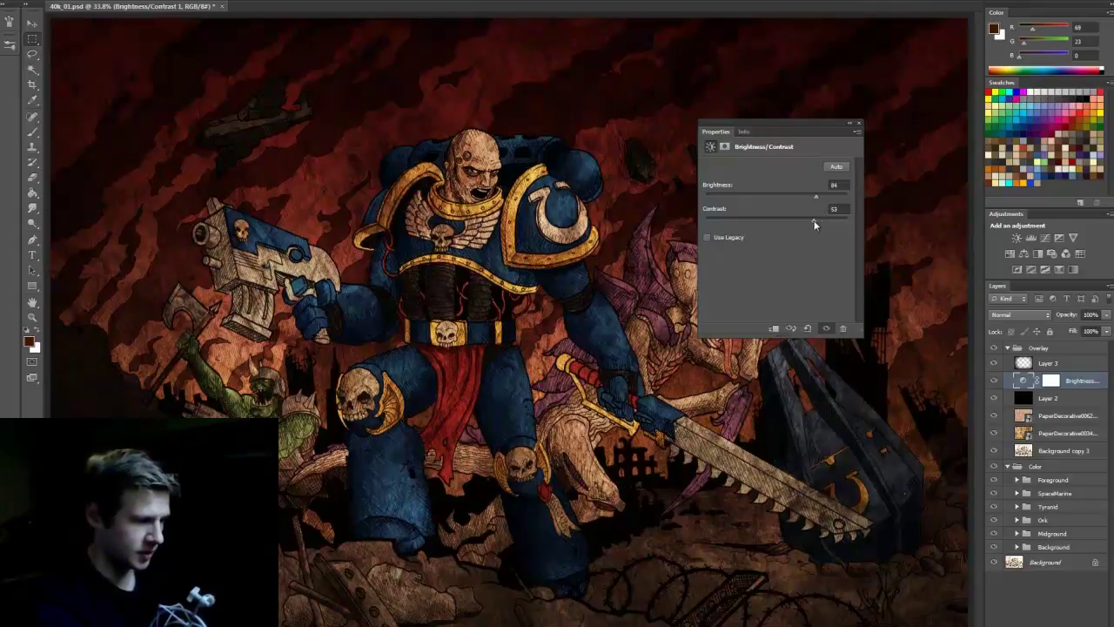
pyautogui.moveTo(812, 202); pyautogui.dragTo(805, 198)
pyautogui.moveTo(792, 220); pyautogui.dragTo(783, 223)
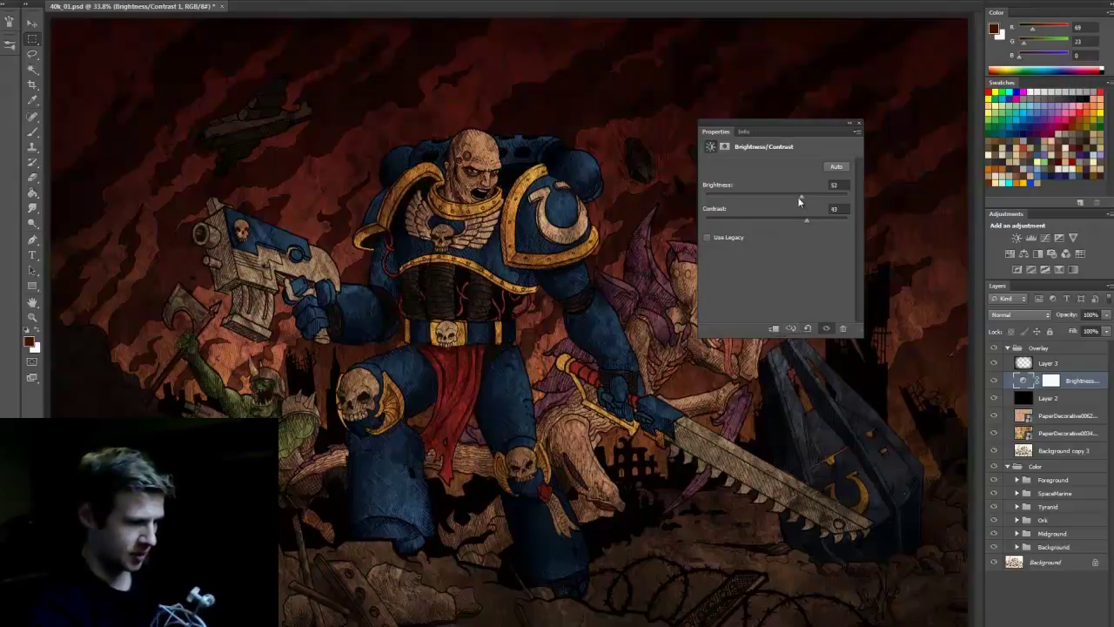
pyautogui.moveTo(797, 195); pyautogui.dragTo(806, 198)
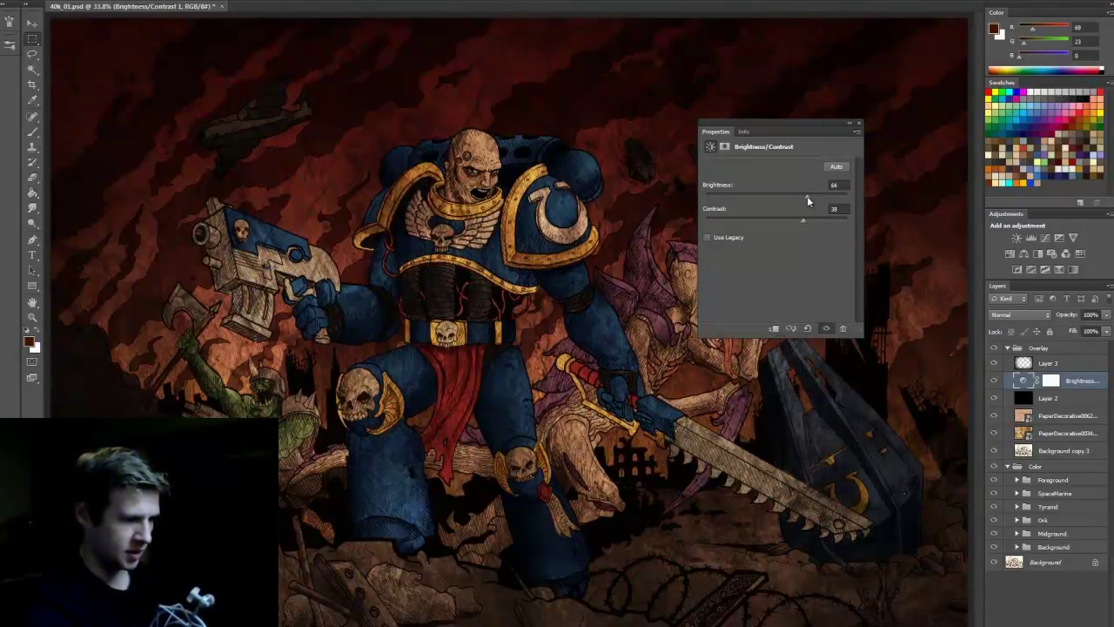
pyautogui.click(858, 123)
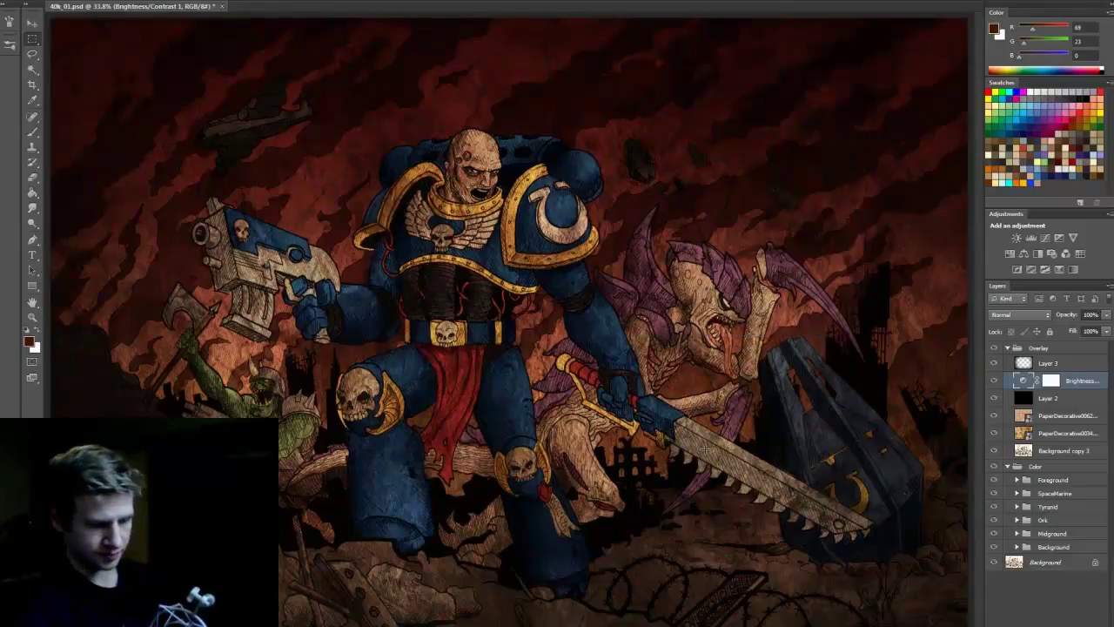
# Step: Compare the image with and without the Brightness/Contrast and Background copy 3 layers by toggling their visibility, and save the document
pyautogui.click(995, 381)
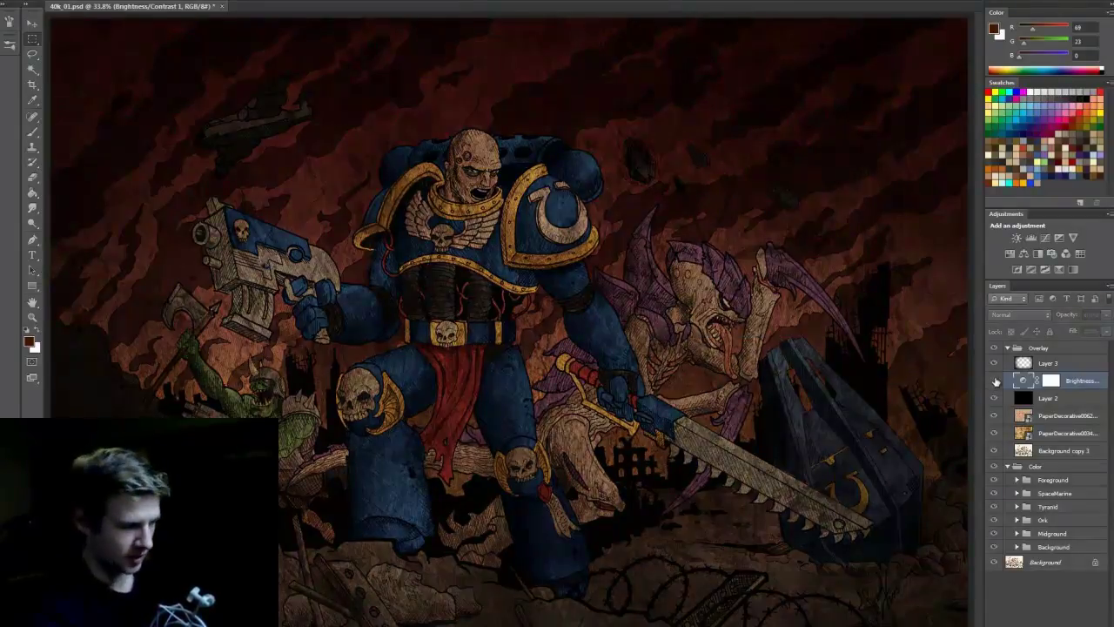
pyautogui.click(995, 381)
pyautogui.click(993, 450)
pyautogui.click(993, 450)
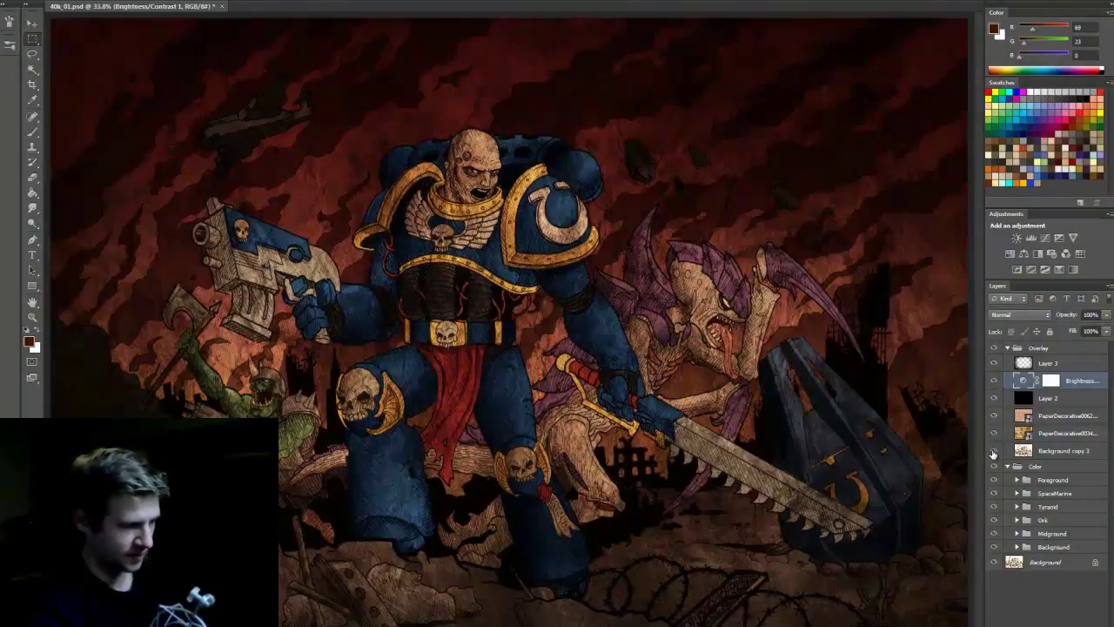
pyautogui.click(993, 450)
pyautogui.click(993, 450)
pyautogui.hotkey('ctrl', 's')
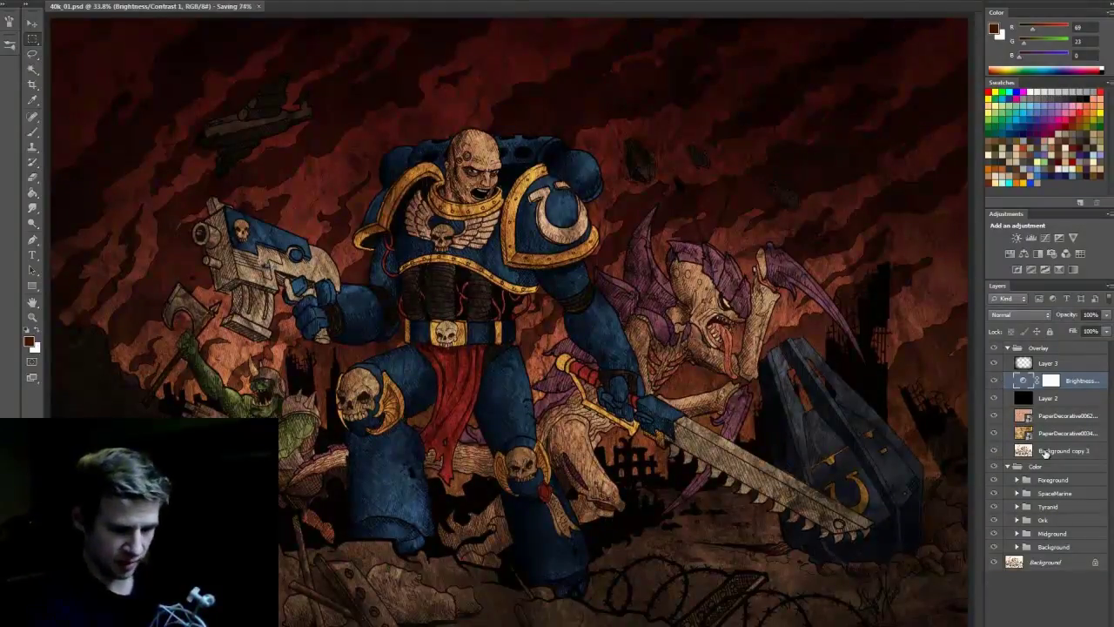
# Step: Move Background copy 3 between the two PaperDecorative layers, and set the Brightness/Contrast adjustment to brightness 43 and contrast 60
pyautogui.moveTo(1025, 448); pyautogui.dragTo(1041, 442)
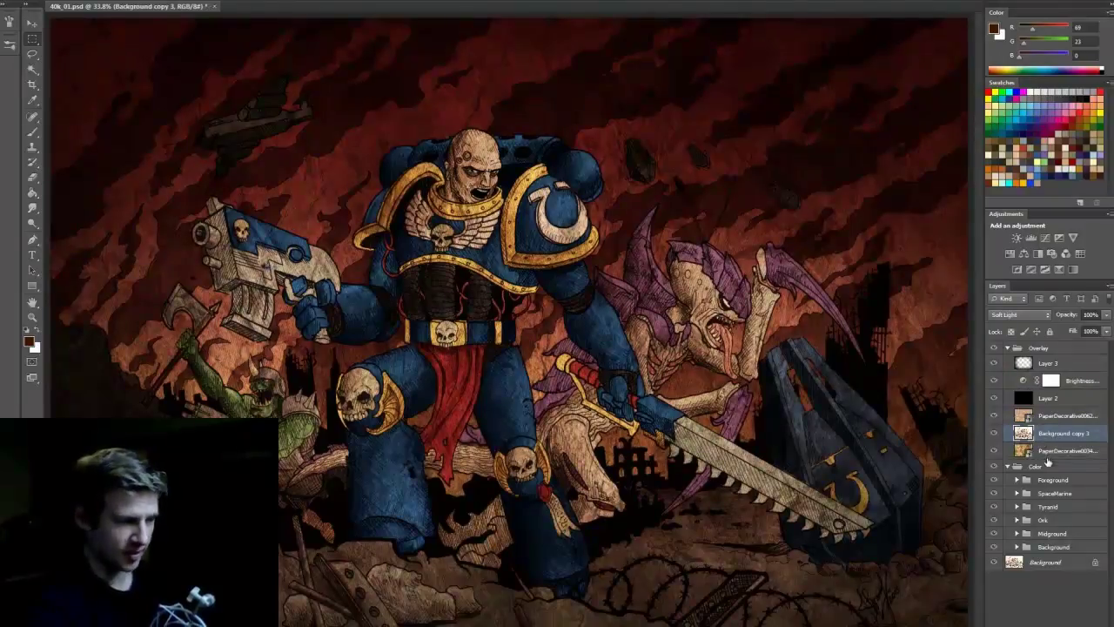
pyautogui.doubleClick(1023, 381)
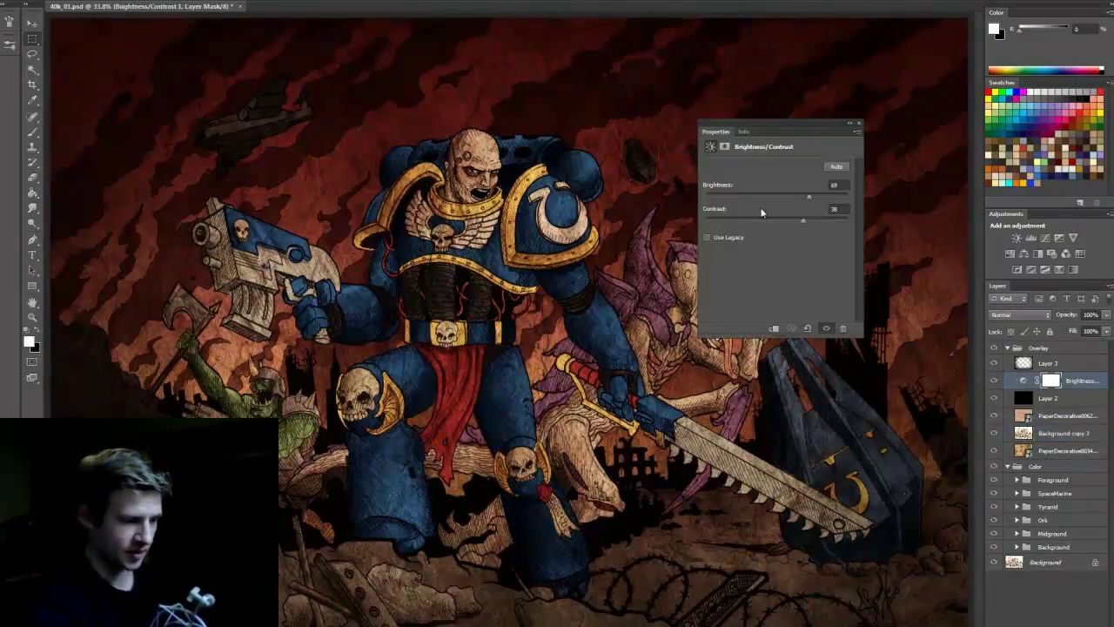
pyautogui.moveTo(800, 199); pyautogui.dragTo(802, 204)
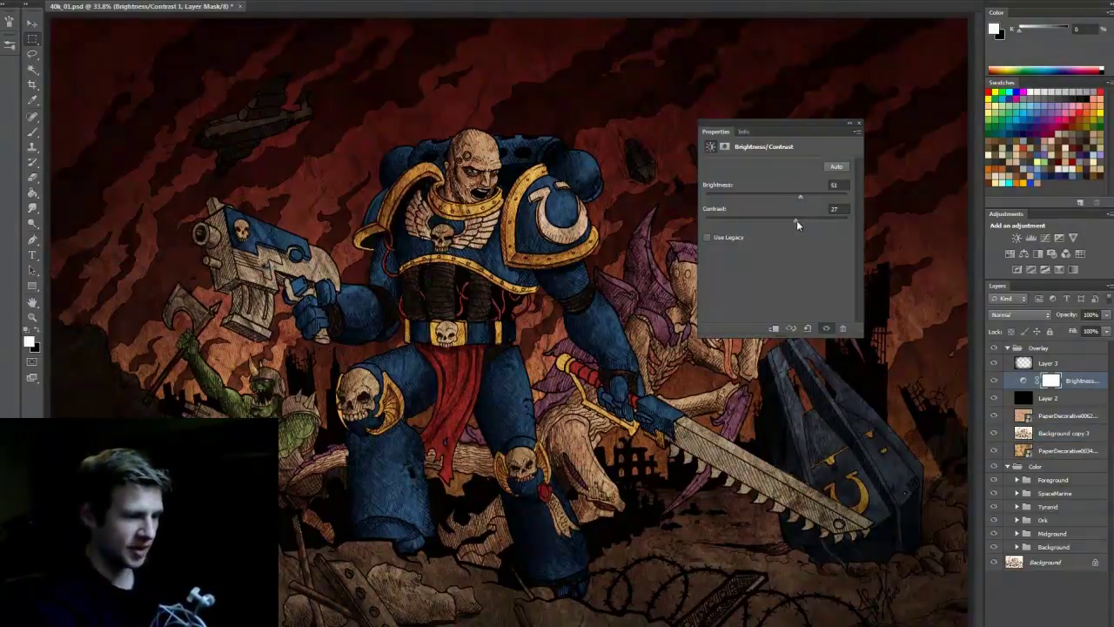
pyautogui.moveTo(801, 198); pyautogui.dragTo(796, 198)
pyautogui.click(795, 220)
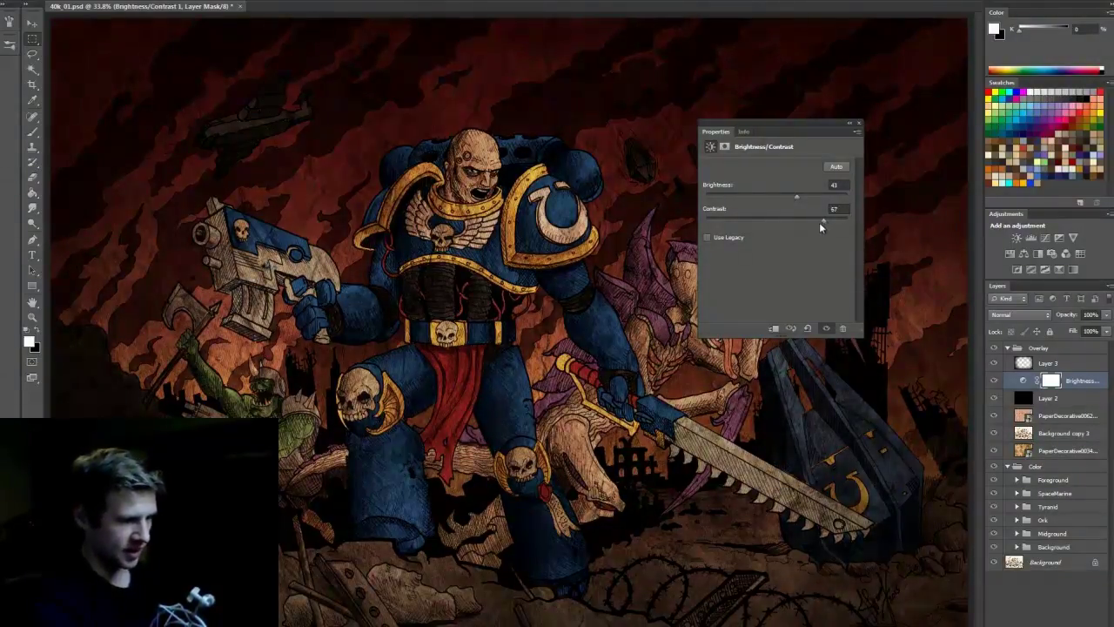
pyautogui.moveTo(821, 220); pyautogui.dragTo(817, 220)
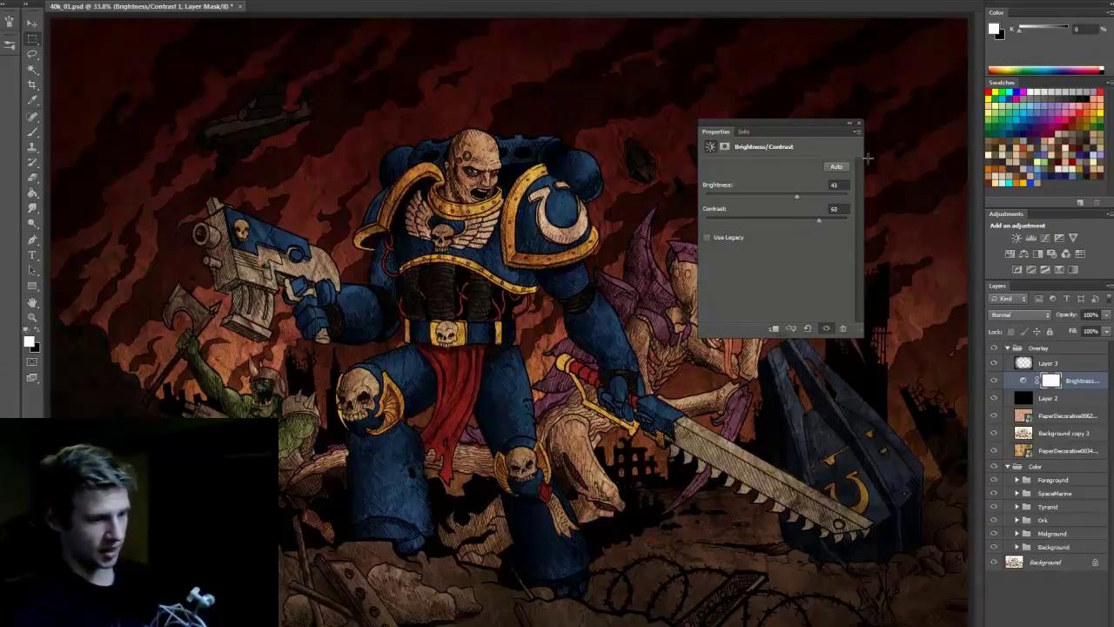
pyautogui.click(859, 123)
# Step: Set the opacity of Layer 2 in the Overlay group to 57% and save the document
pyautogui.click(1053, 398)
pyautogui.click(1106, 314)
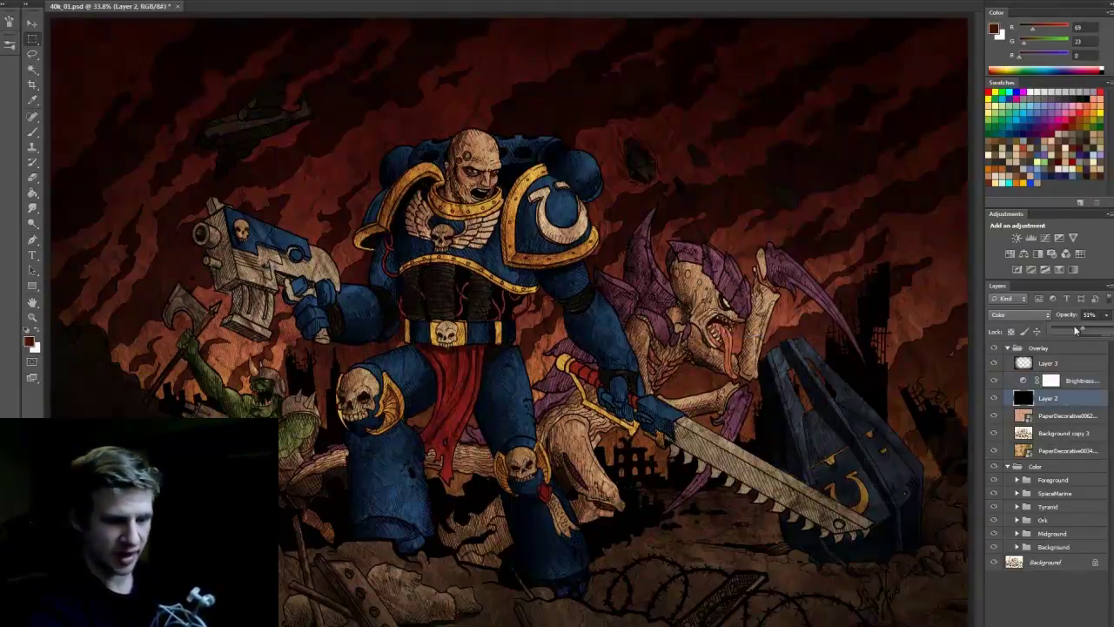
pyautogui.moveTo(1094, 335); pyautogui.dragTo(1084, 335)
pyautogui.click(911, 348)
pyautogui.hotkey('ctrl', 's')
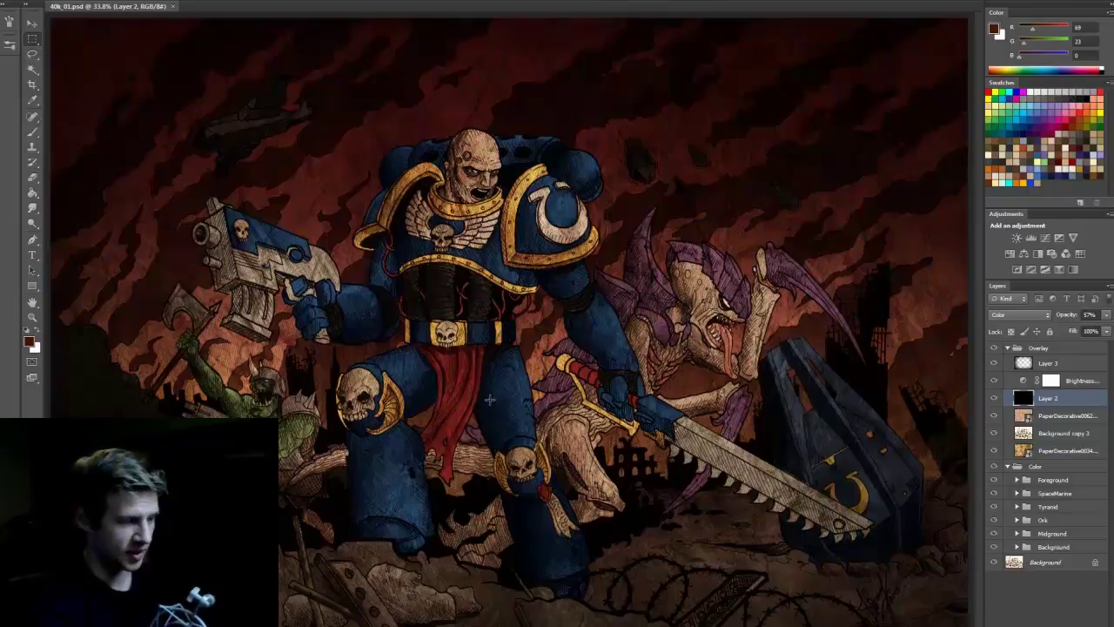
# Step: Collapse the Overlay group, expand the SpaceMarine group, and add a new layer above Blue as a clipping mask on it
pyautogui.click(1007, 347)
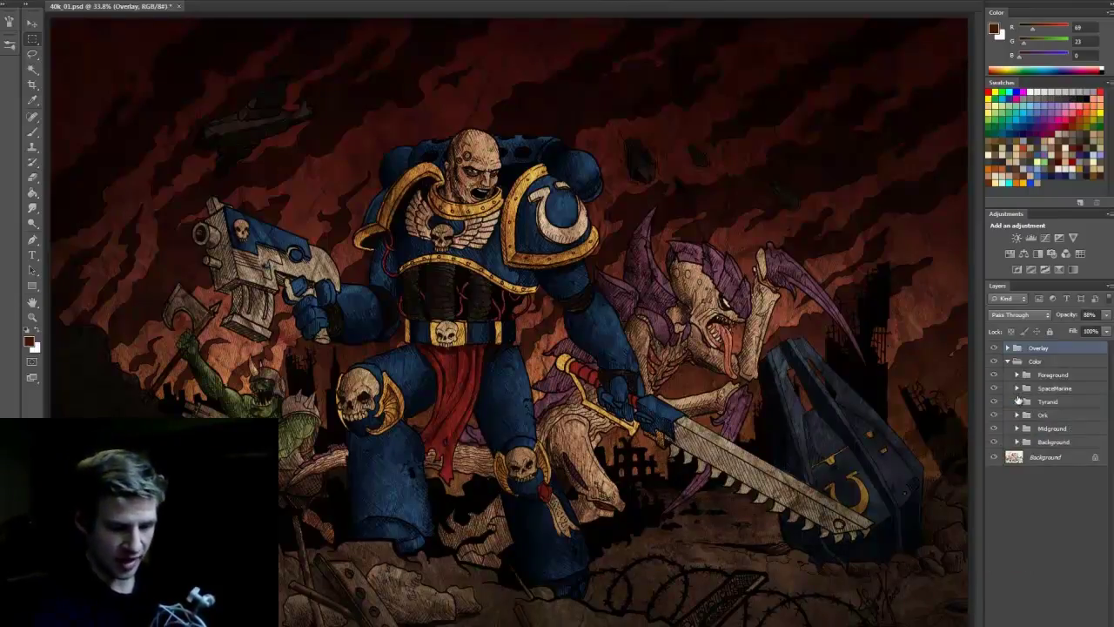
pyautogui.click(1017, 389)
pyautogui.click(1031, 419)
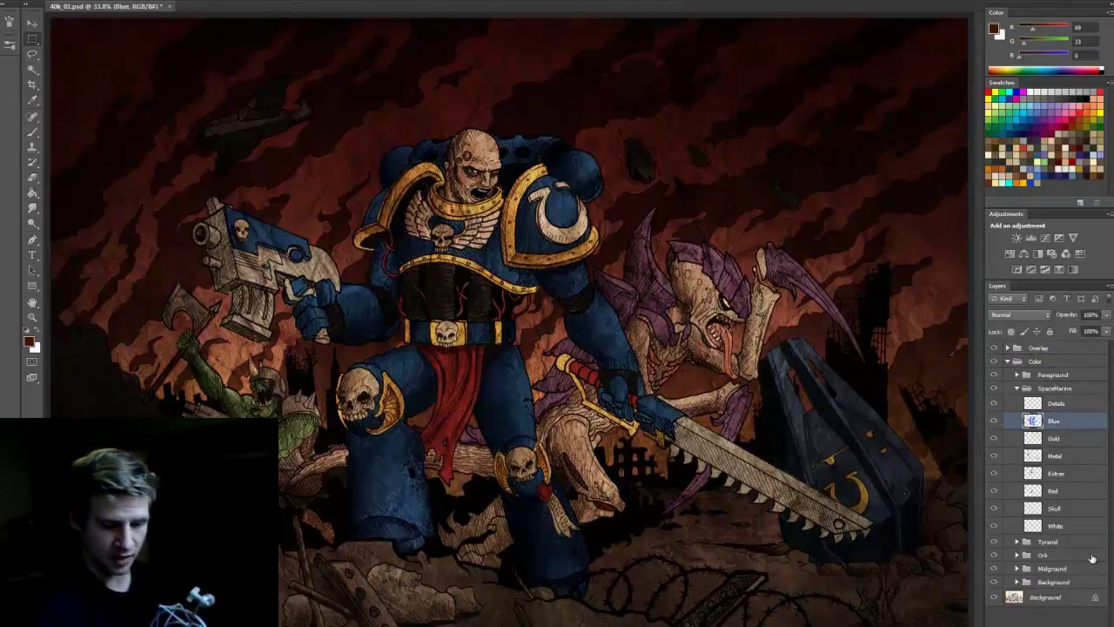
pyautogui.hotkey('ctrl', 'shift', 'alt', 'n')
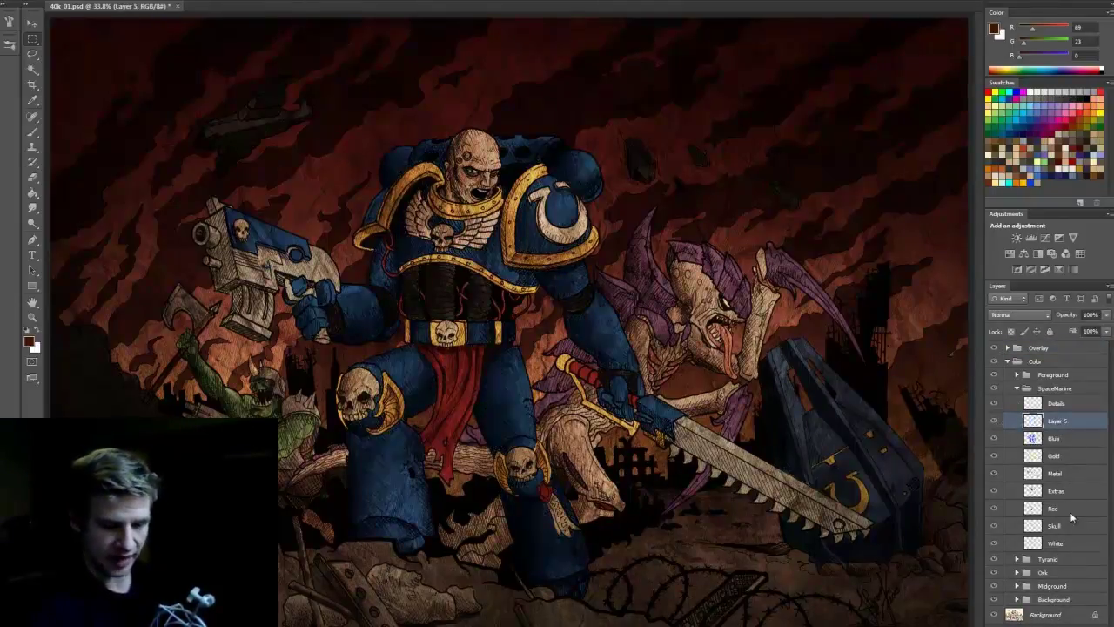
pyautogui.keyDown('alt'); pyautogui.click(1059, 426); pyautogui.keyUp('alt')
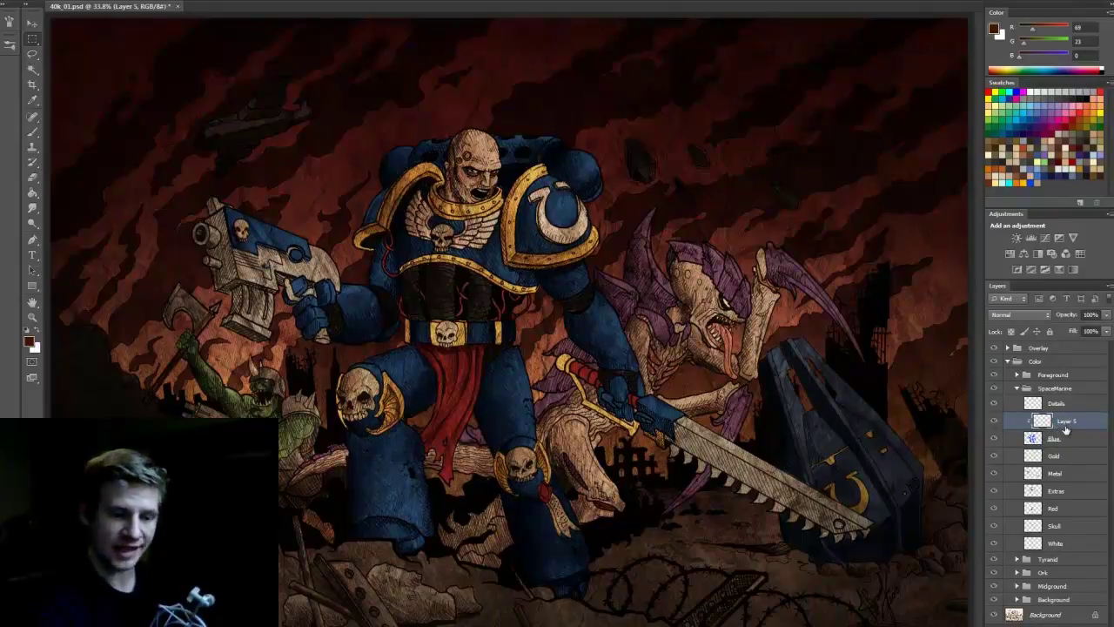
# Step: Rename the new layer clipped to the Blue layer as Lighting
pyautogui.doubleClick(1065, 421)
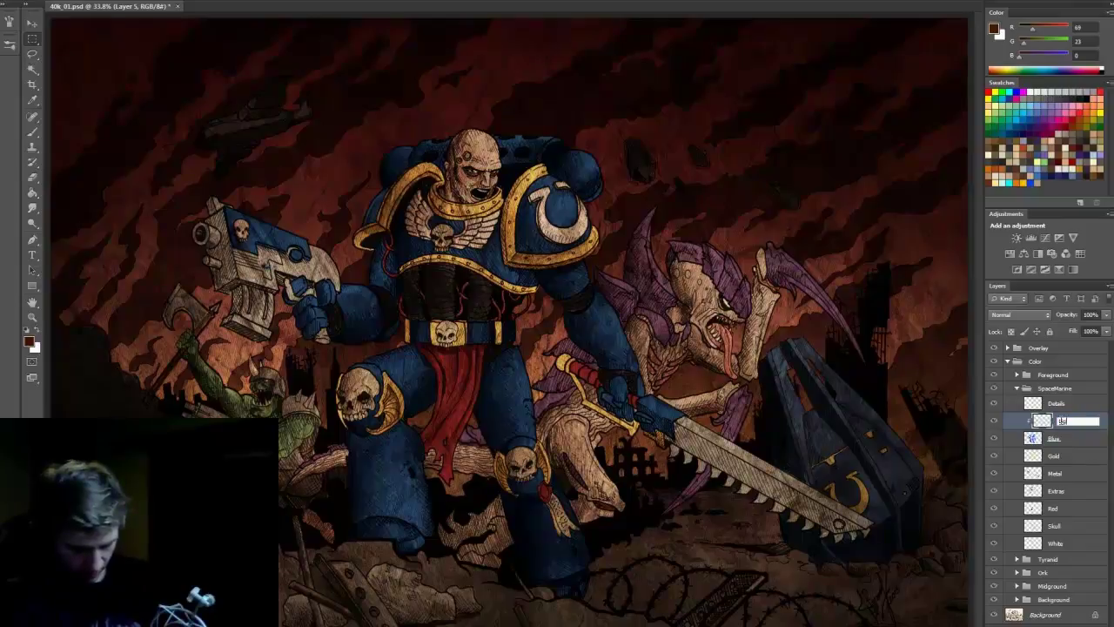
pyautogui.write('Lighting')
pyautogui.press('Return')
# Step: Set the foreground colour to bright orange, #ff8400
pyautogui.click(30, 342)
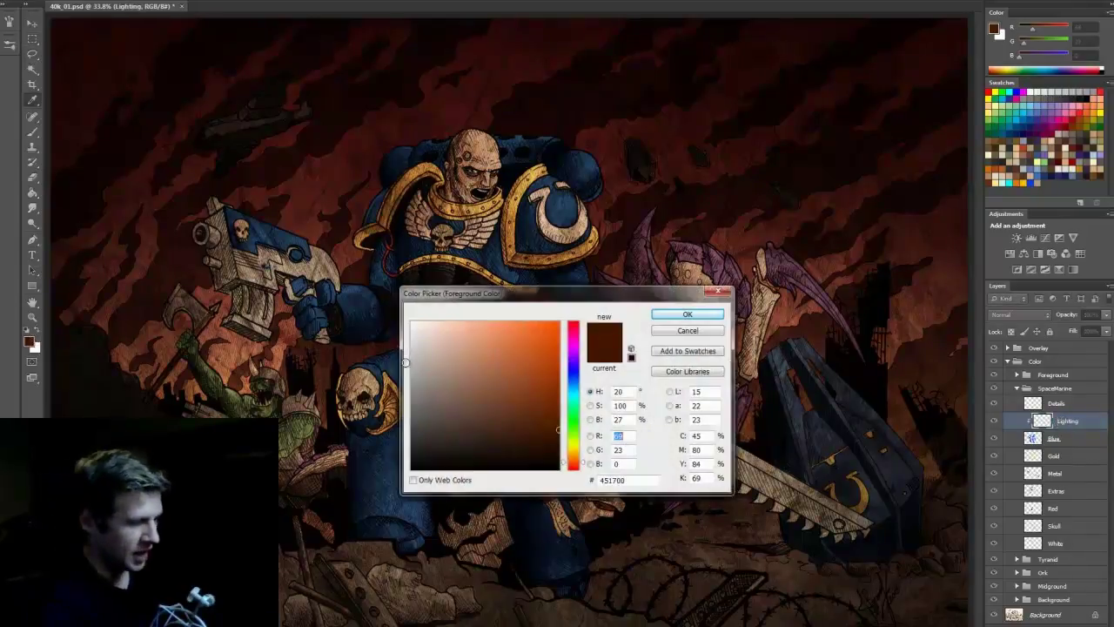
pyautogui.moveTo(640, 296); pyautogui.dragTo(839, 216)
pyautogui.moveTo(773, 371); pyautogui.dragTo(775, 375)
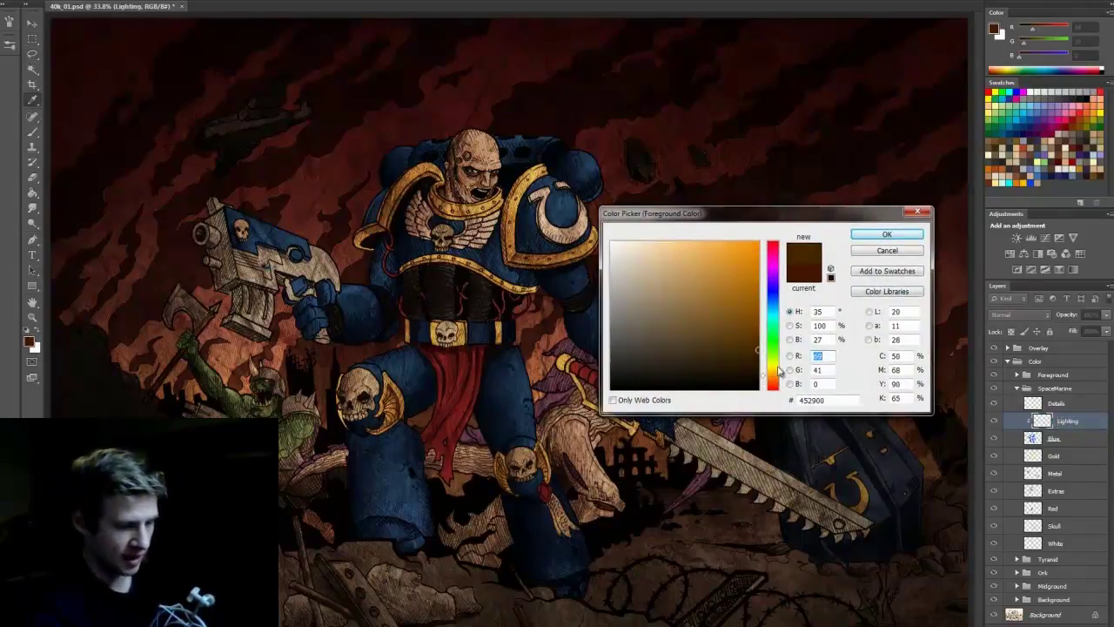
pyautogui.moveTo(750, 301); pyautogui.dragTo(811, 232)
pyautogui.click(784, 383)
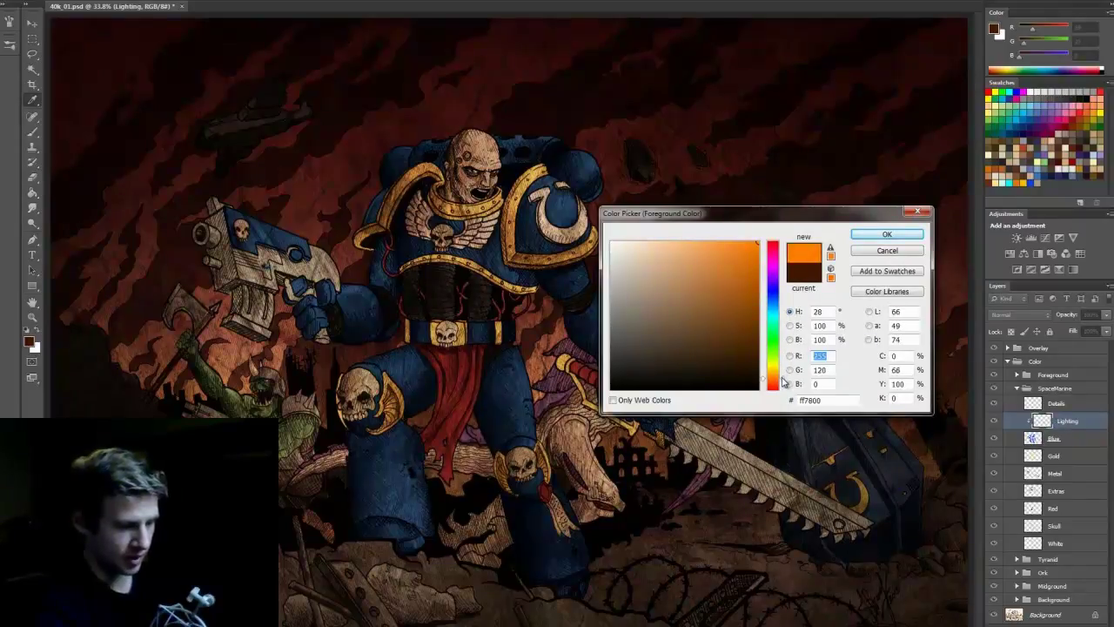
pyautogui.click(887, 233)
# Step: Switch to the Brush tool with a soft tip at 0% hardness and enlarge its size
pyautogui.press('b')
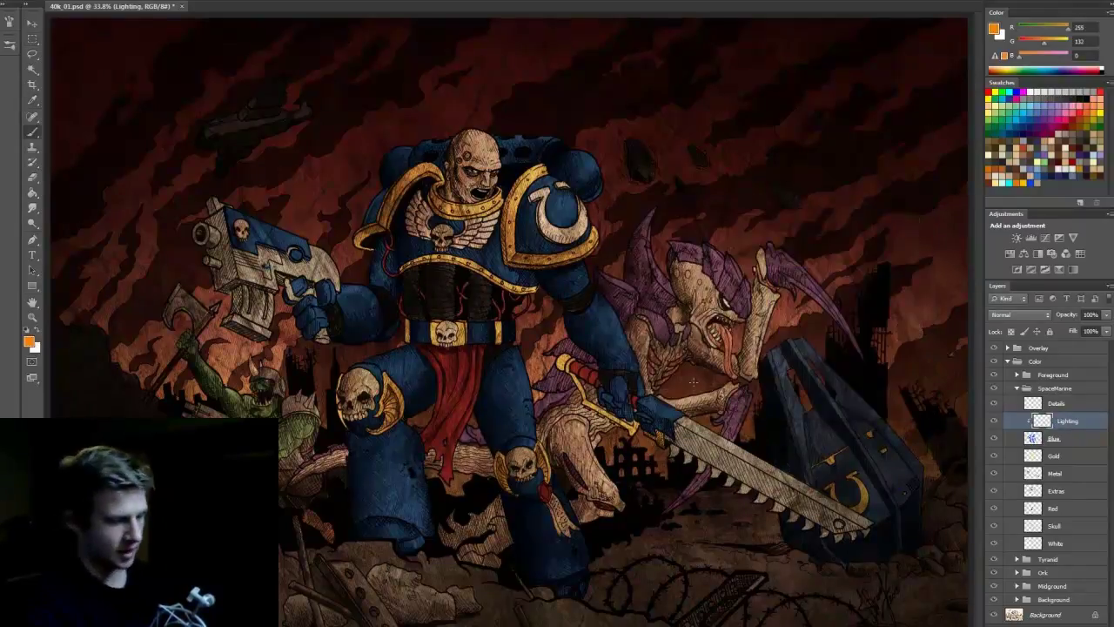
pyautogui.rightClick(580, 342)
pyautogui.press('Tab')
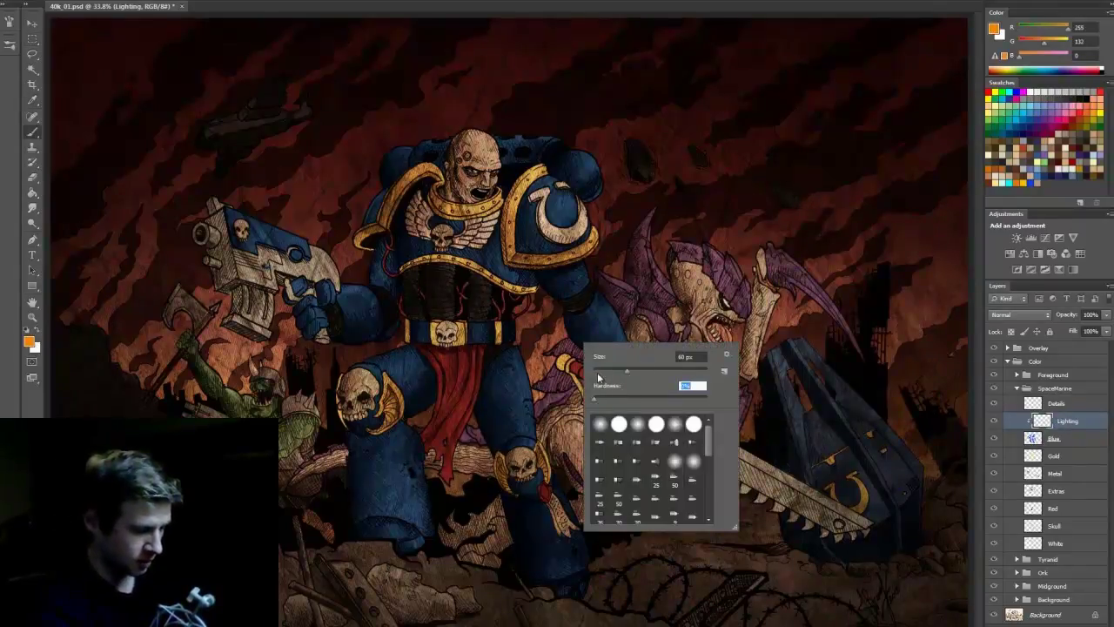
pyautogui.moveTo(626, 370); pyautogui.dragTo(643, 373)
pyautogui.press('Return')
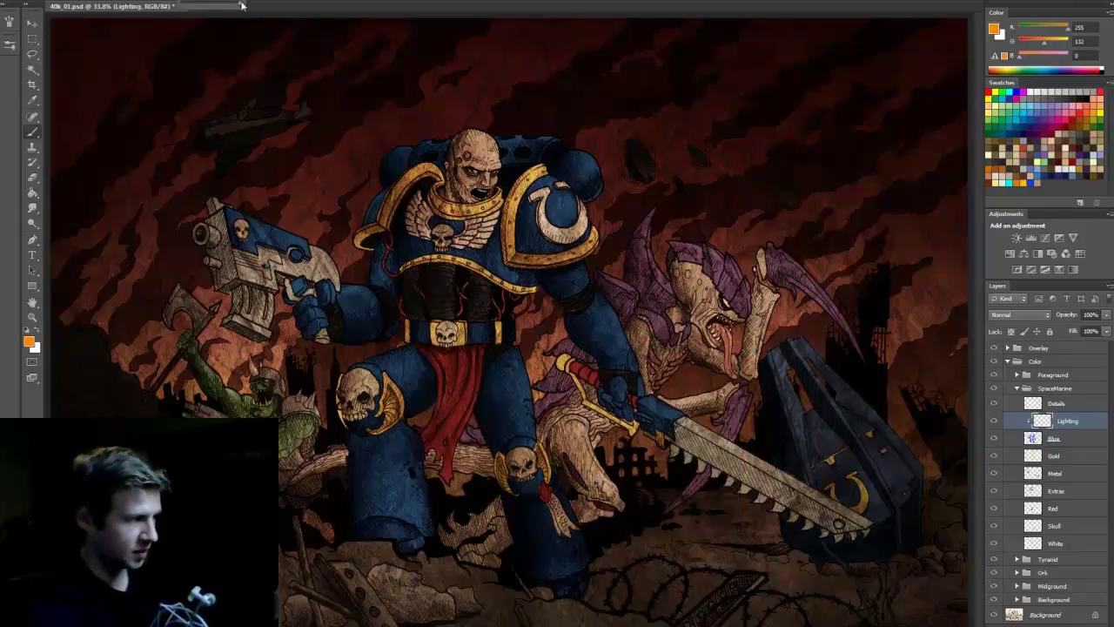
# Step: Try orange highlights on the marine's blue thigh and forearm armour, readjusting the brush settings after undoing the first stroke
pyautogui.moveTo(513, 356); pyautogui.dragTo(549, 493)
pyautogui.hotkey('ctrl', 'z')
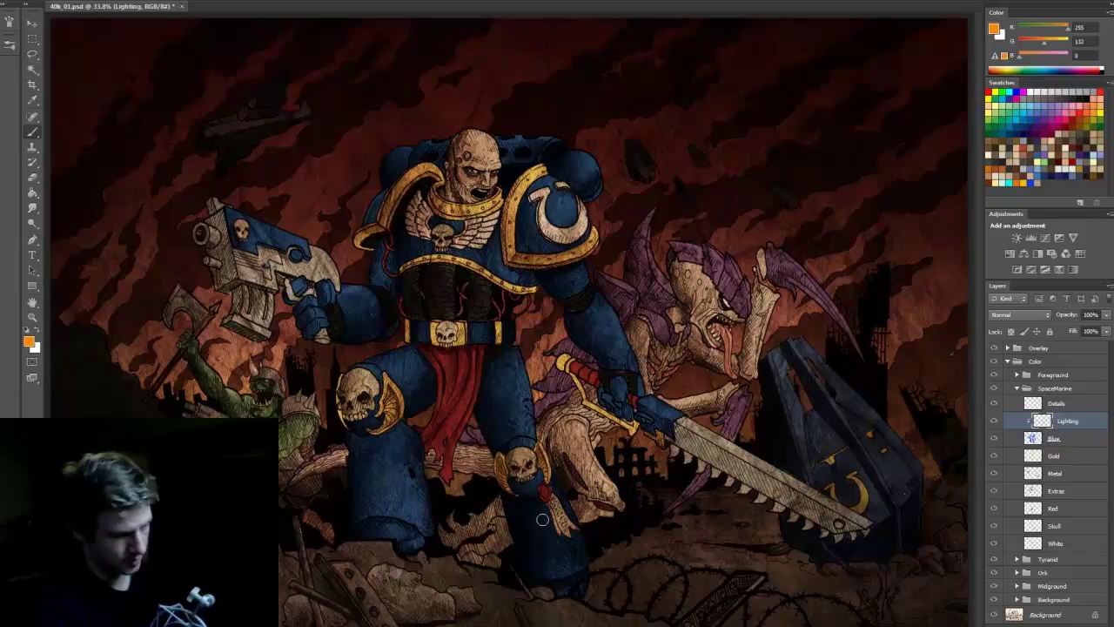
pyautogui.click(247, 2)
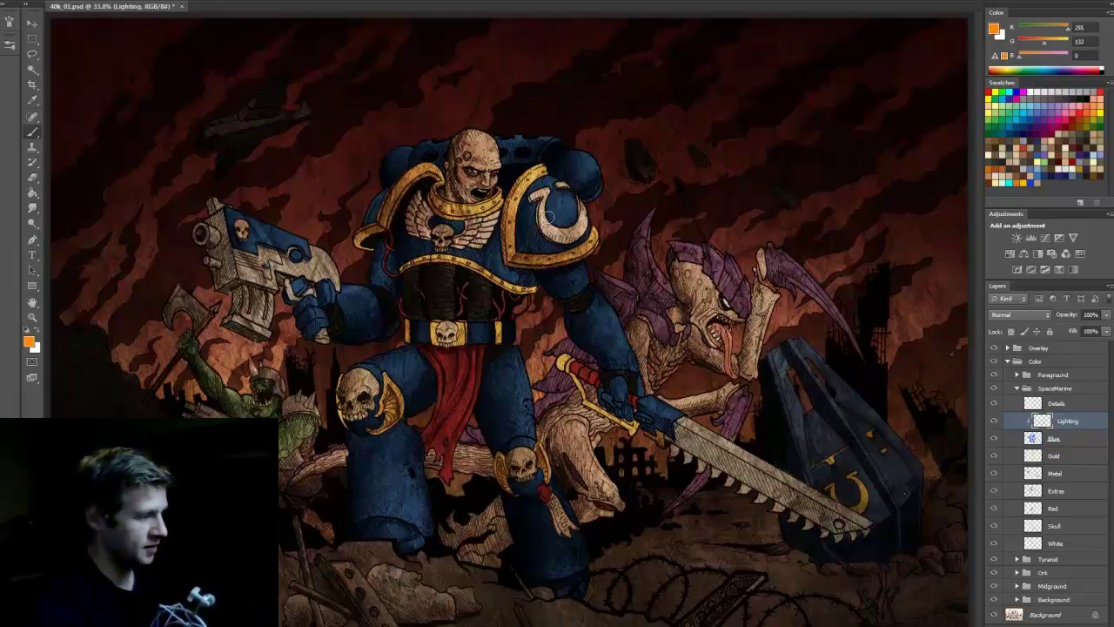
pyautogui.rightClick(579, 214)
pyautogui.click(670, 137)
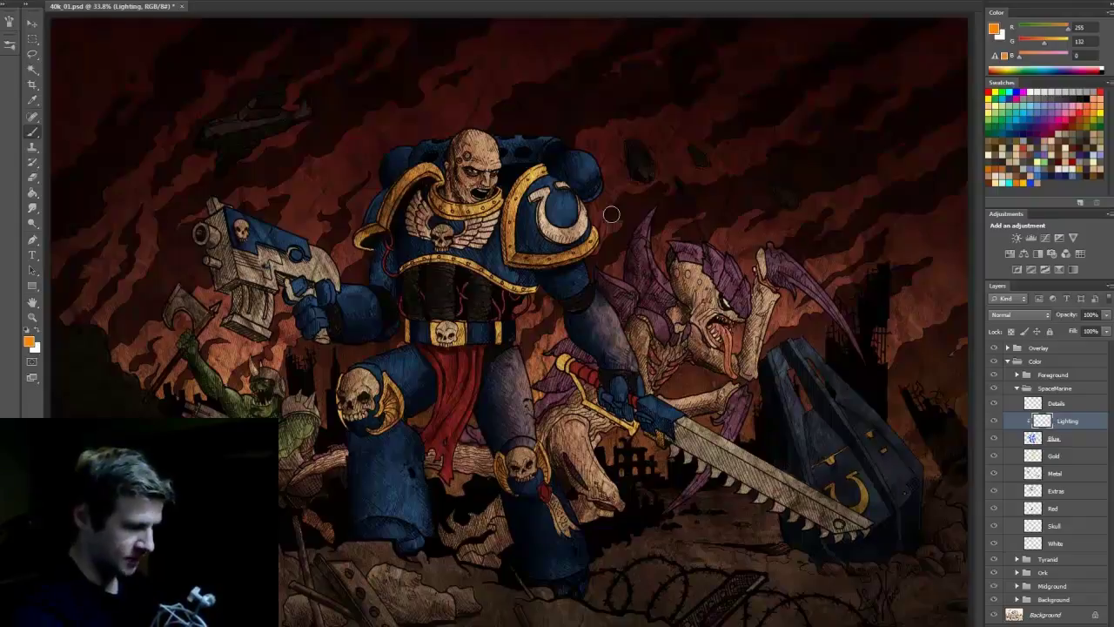
# Step: Try the Lighting layer's blend modes from Dissolve through Divide on the orange strokes, and return it to Normal
pyautogui.scroll(-3, 1020, 316)
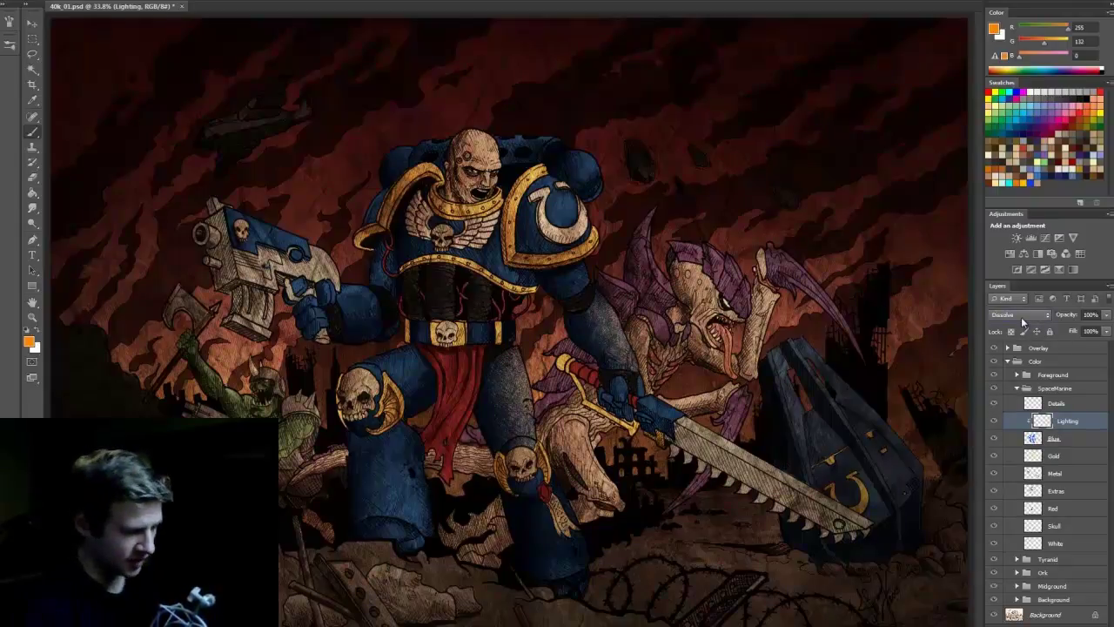
pyautogui.scroll(-1, 1021, 317)
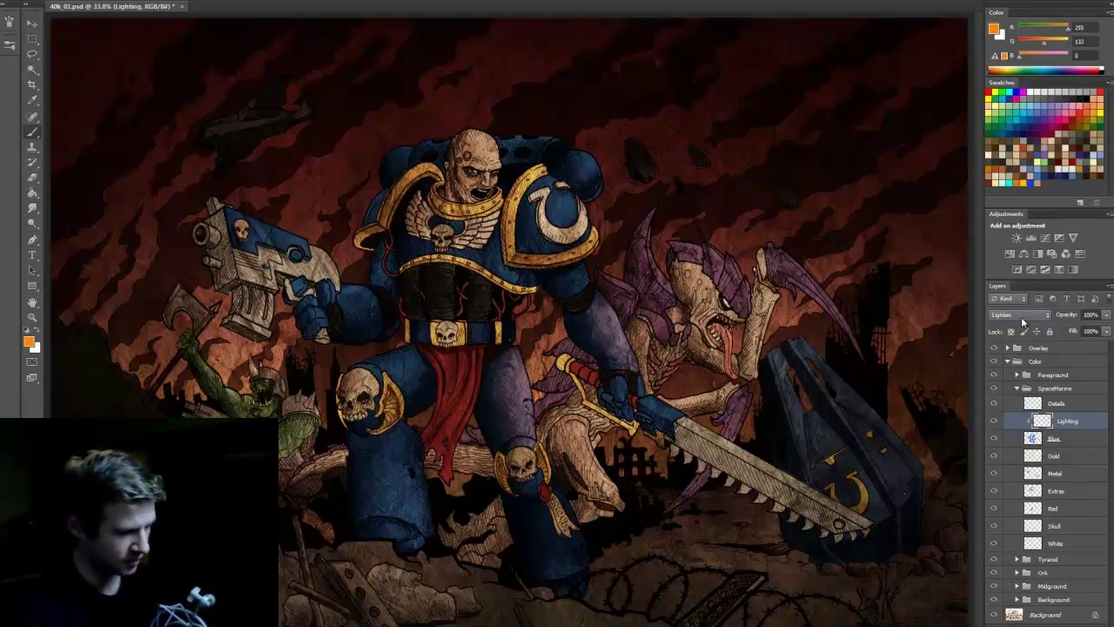
pyautogui.scroll(-1, 1021, 317)
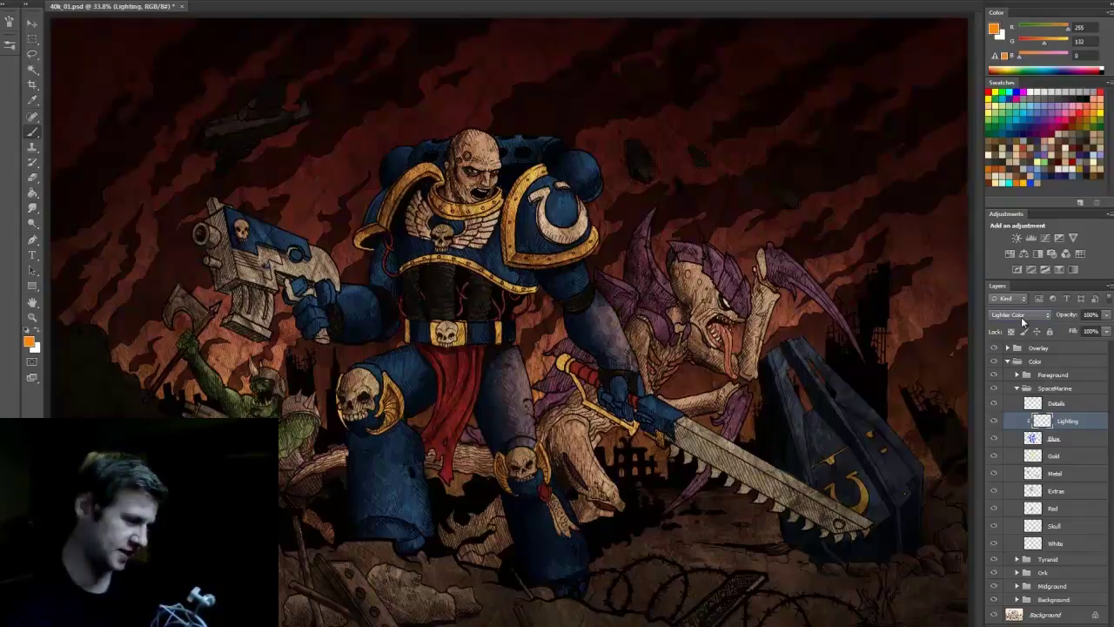
pyautogui.scroll(-1, 1021, 317)
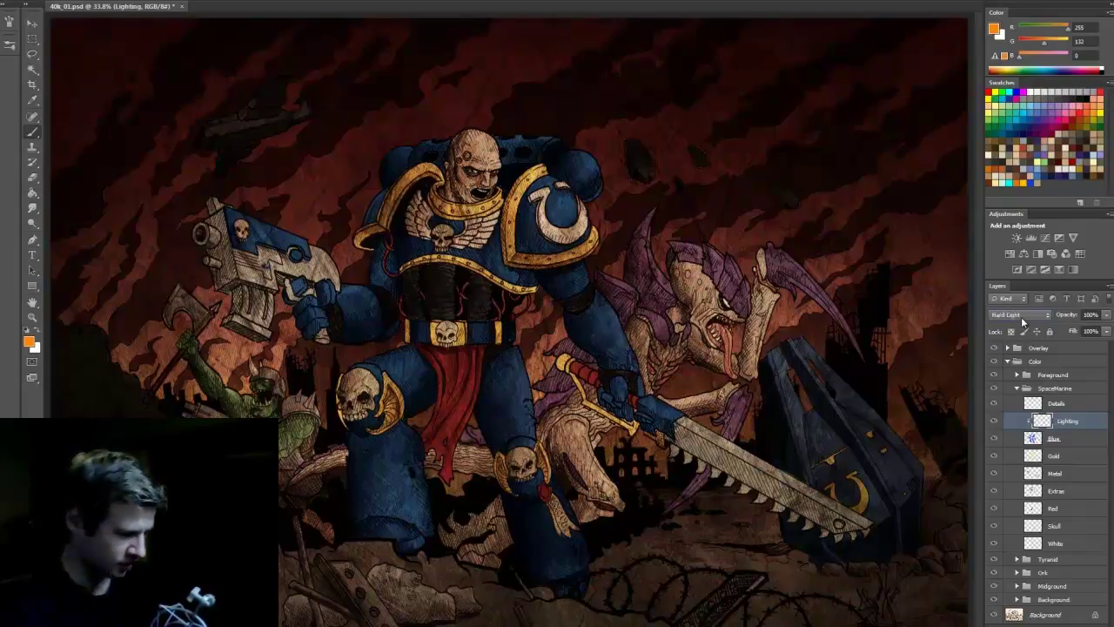
pyautogui.scroll(-1, 1020, 316)
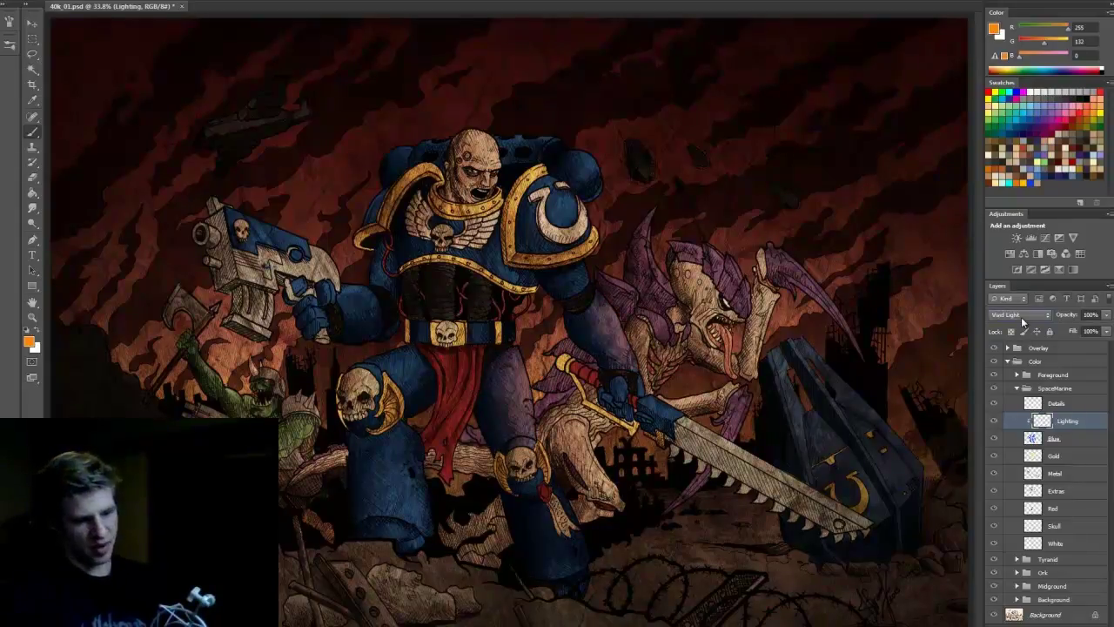
pyautogui.scroll(-3, 1021, 317)
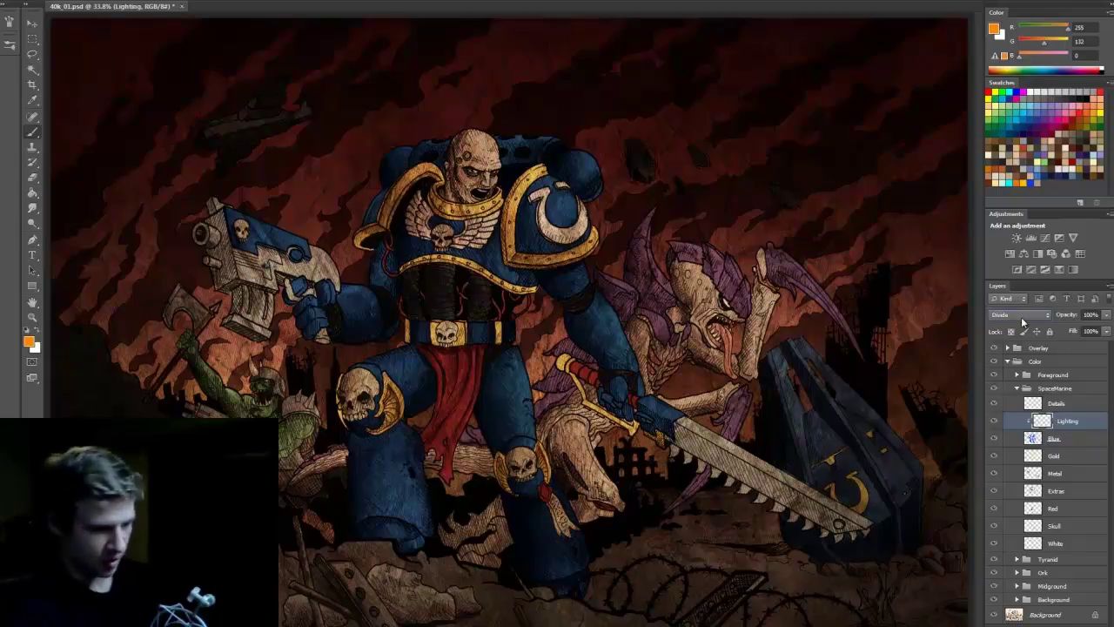
pyautogui.press('m')
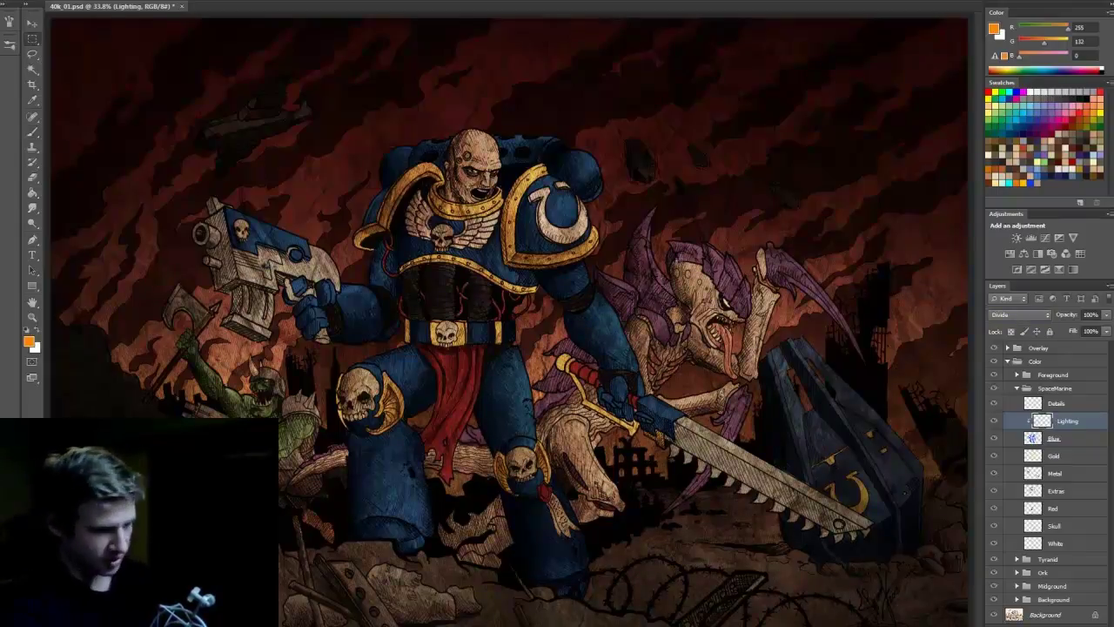
pyautogui.click(1009, 318)
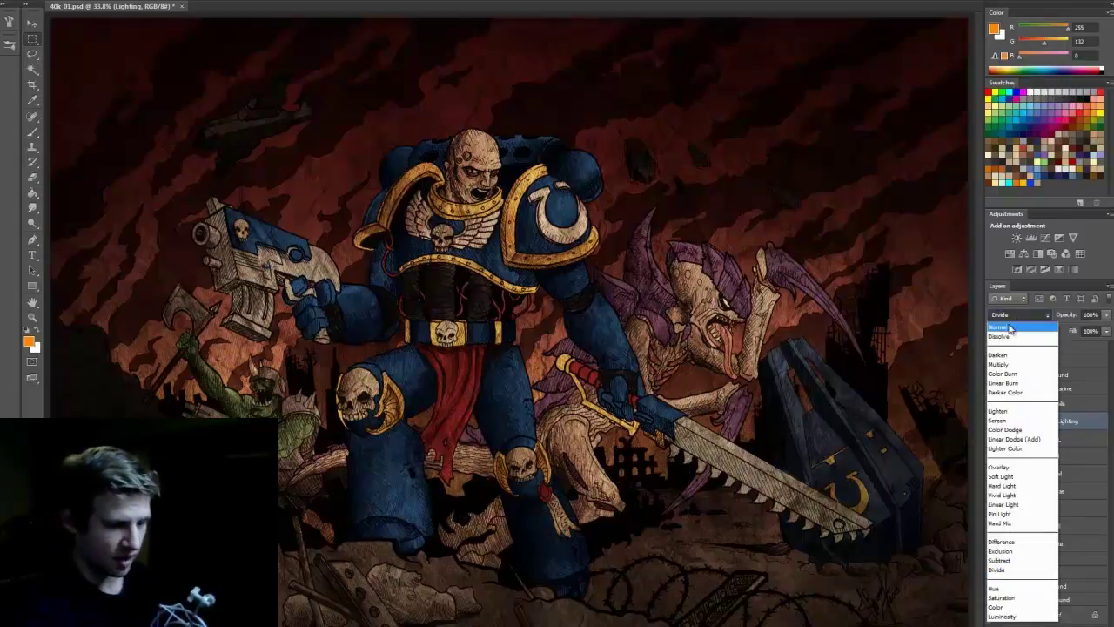
pyautogui.click(1010, 328)
# Step: Set the foreground colour to cyan, #00ffde, for the Brush tool
pyautogui.click(31, 344)
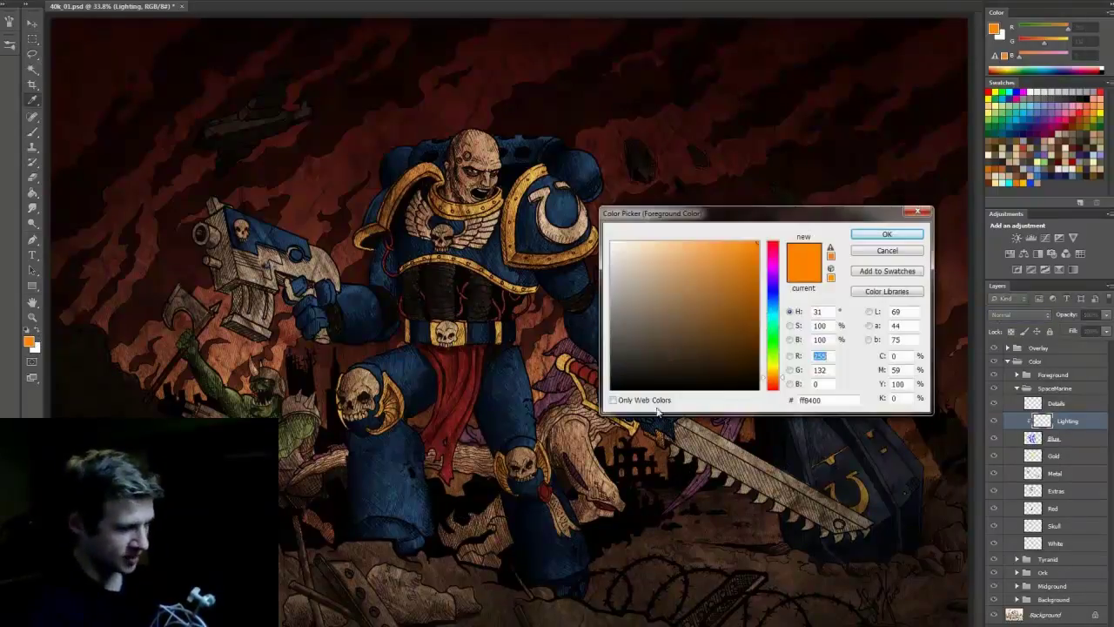
pyautogui.click(775, 317)
pyautogui.click(886, 234)
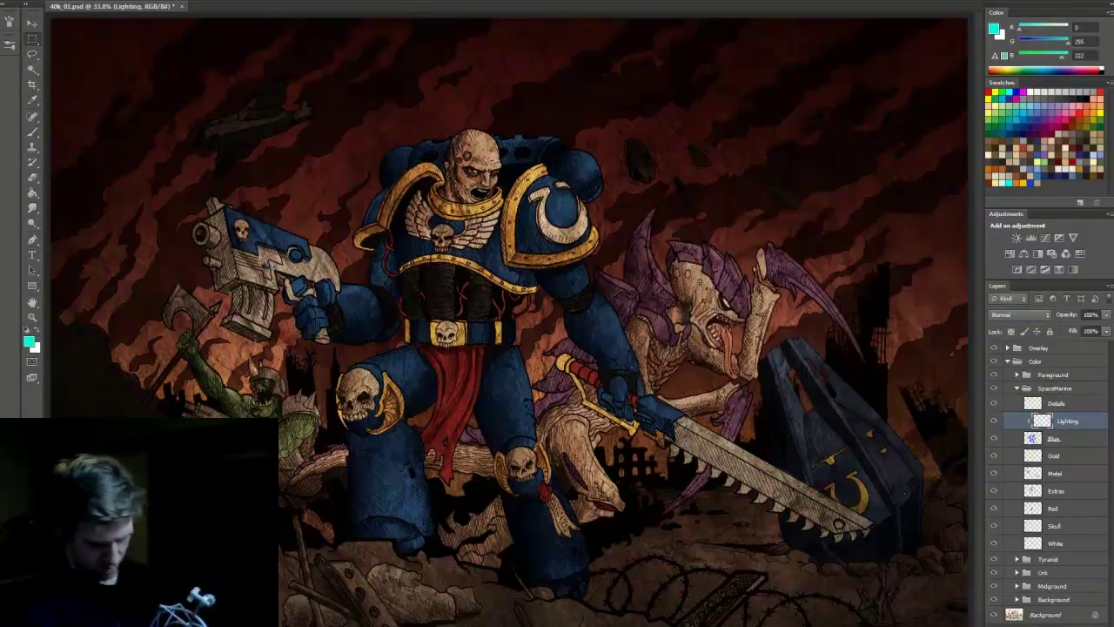
pyautogui.press('b')
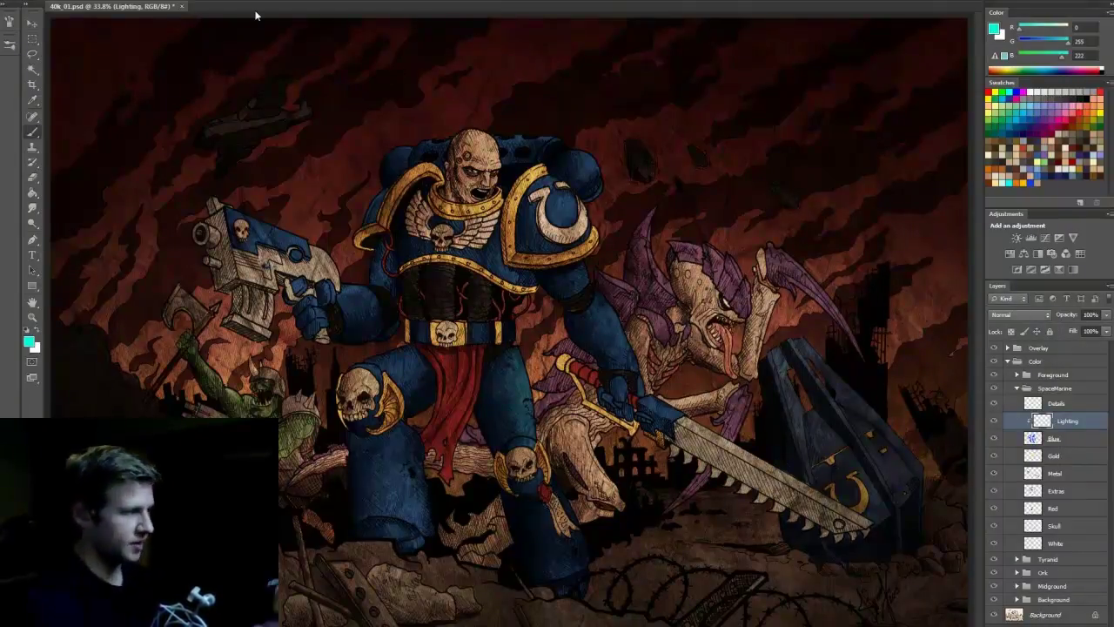
# Step: Try cyan highlights on the marine's thigh and forearm with a slightly larger soft brush, and clear them
pyautogui.click(92, 2)
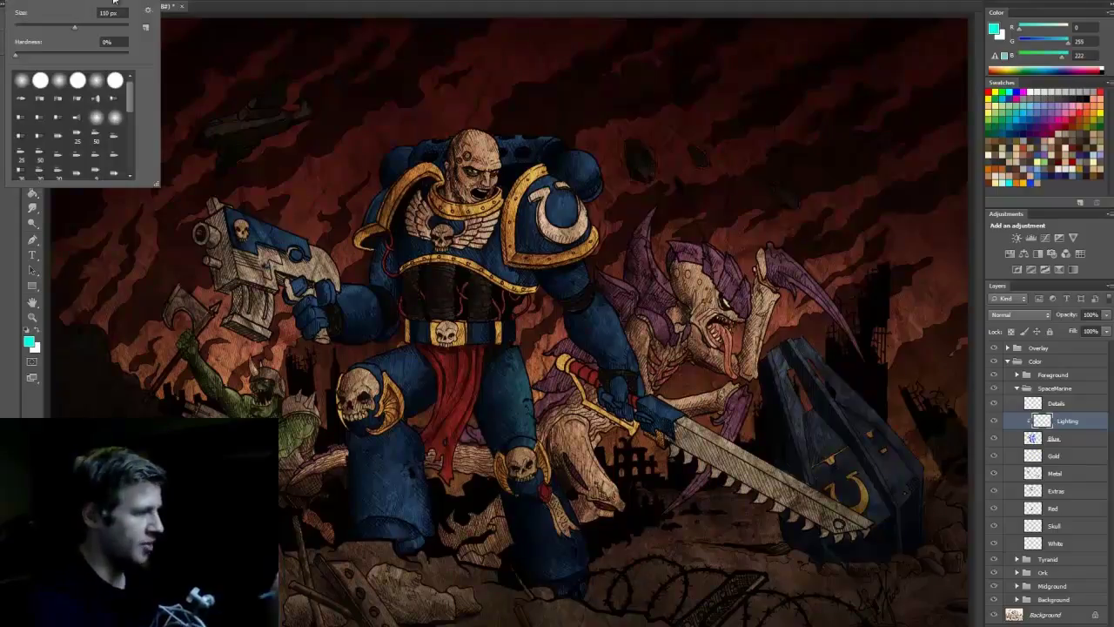
pyautogui.rightClick(572, 248)
pyautogui.moveTo(641, 273); pyautogui.dragTo(649, 273)
pyautogui.press('Return')
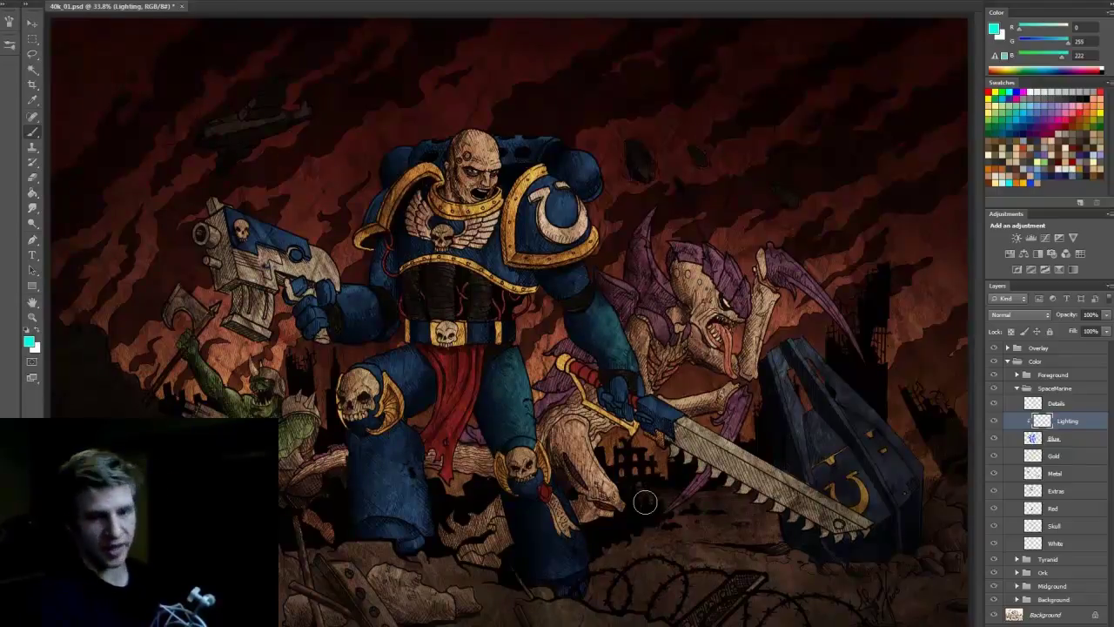
pyautogui.press('m')
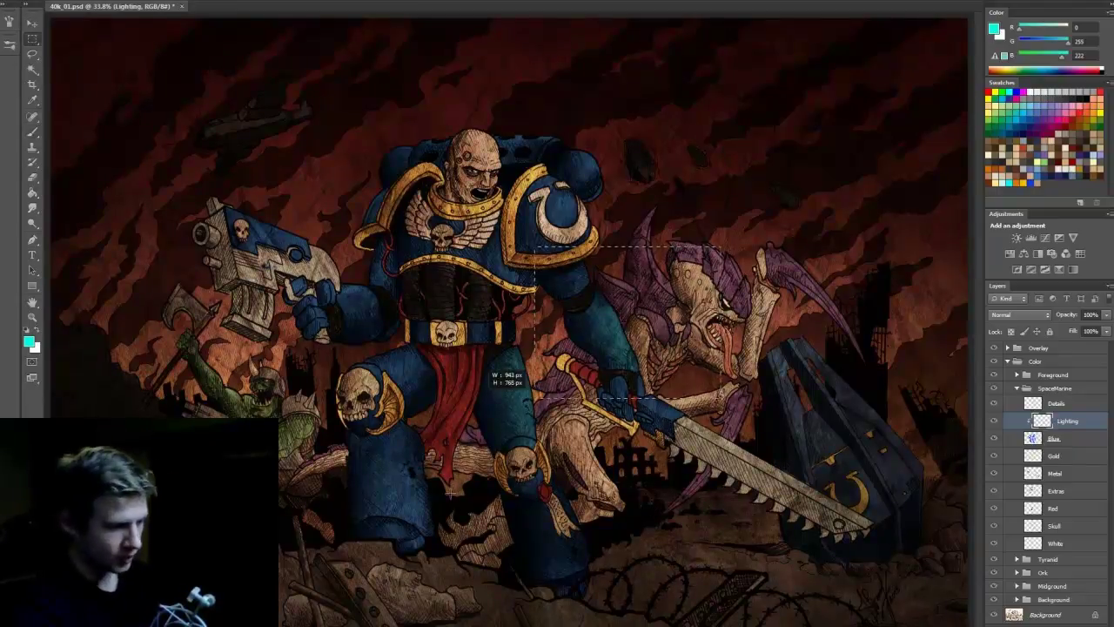
# Step: Set the foreground colour to light blue #52c8ff and paint soft highlights on the marine's blue leg armour
pyautogui.click(32, 343)
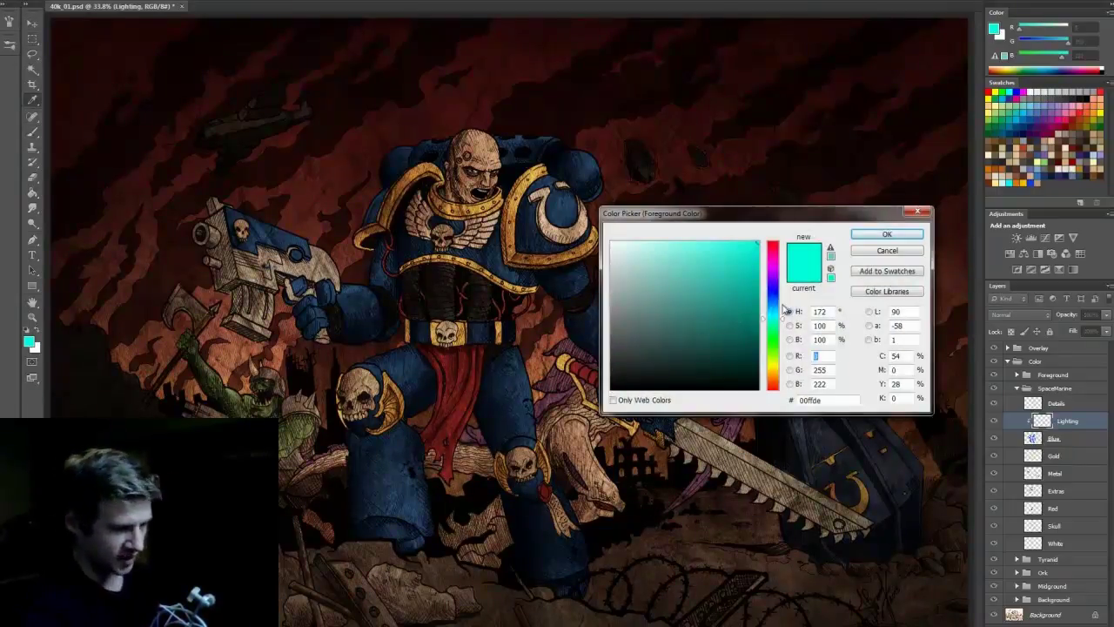
pyautogui.moveTo(783, 319); pyautogui.dragTo(785, 303)
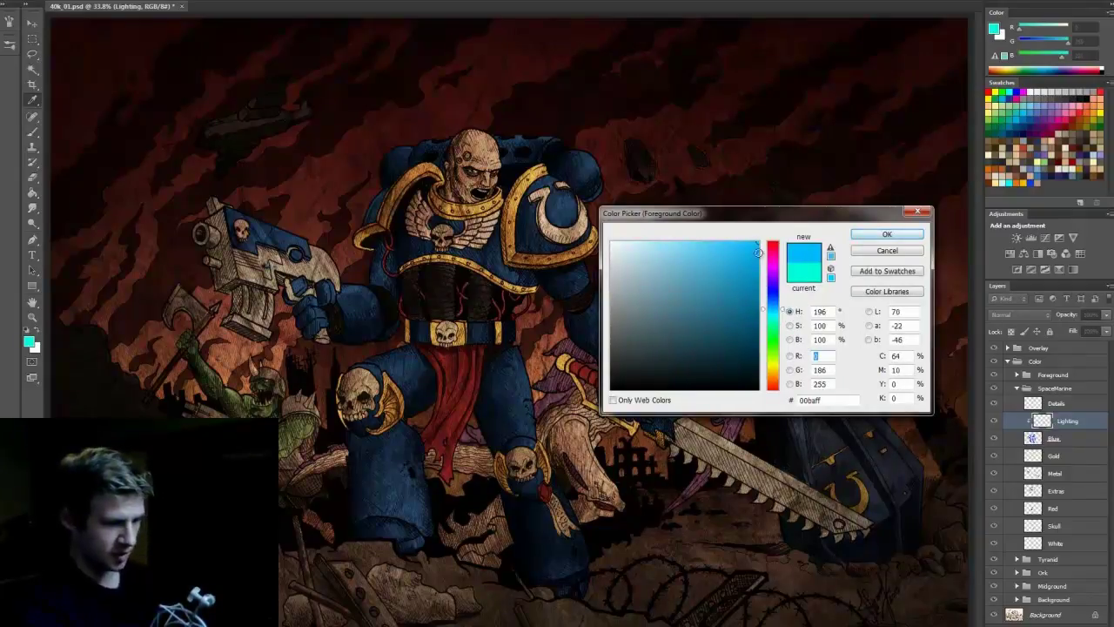
pyautogui.moveTo(758, 252); pyautogui.dragTo(711, 232)
pyautogui.moveTo(784, 309); pyautogui.dragTo(784, 307)
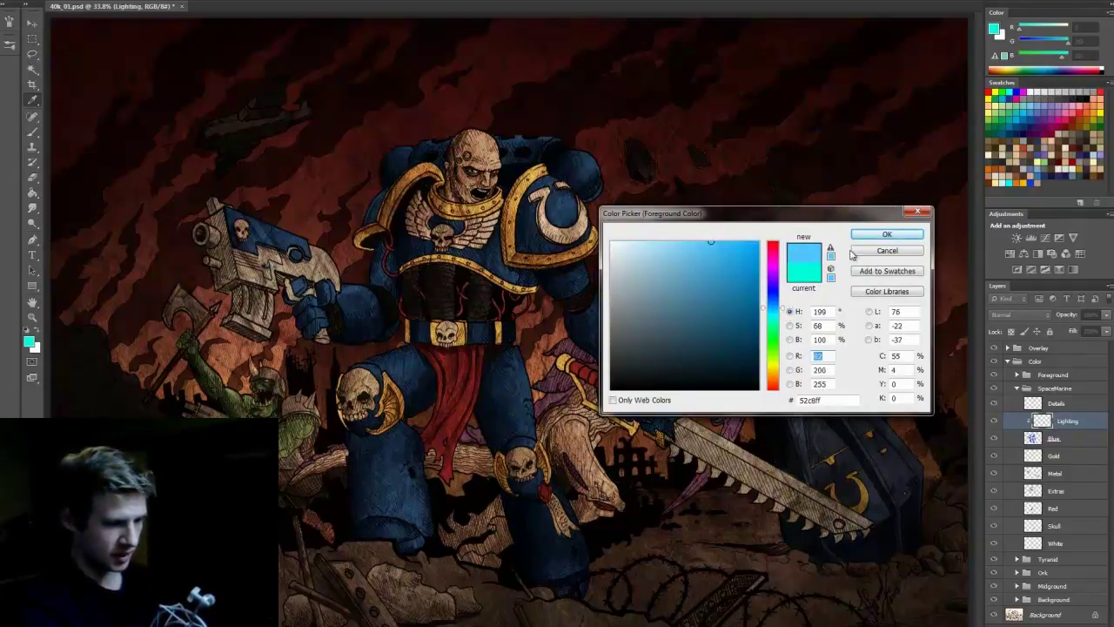
pyautogui.click(887, 235)
pyautogui.press('b')
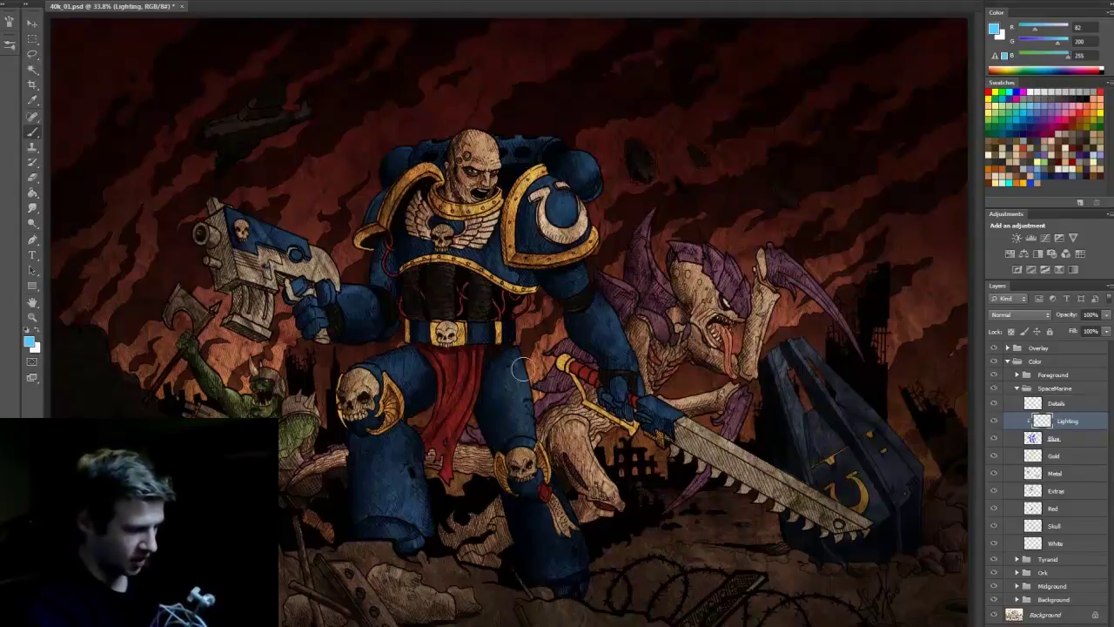
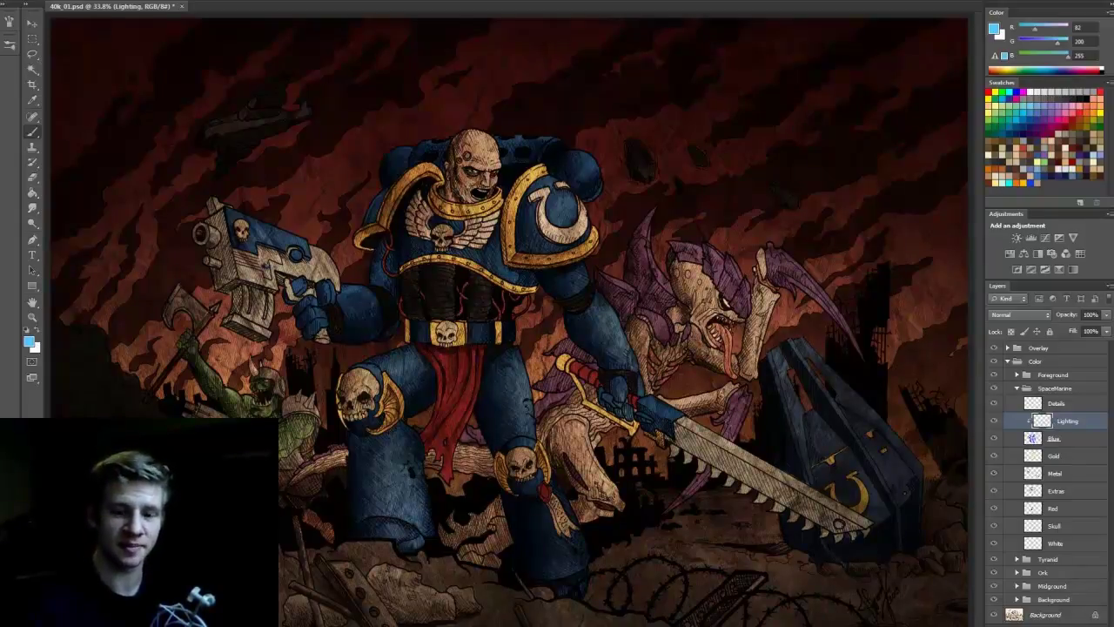
pyautogui.rightClick(521, 235)
pyautogui.moveTo(398, 436); pyautogui.dragTo(398, 522)
# Step: Paint white rim highlights along the marine's thigh, shin and sword arm with a small soft brush, and set the Lighting layer to Hard Light
pyautogui.keyDown('alt'); pyautogui.click(496, 466); pyautogui.keyUp('alt')
pyautogui.click(989, 169)
pyautogui.press('x')
pyautogui.rightClick(533, 333)
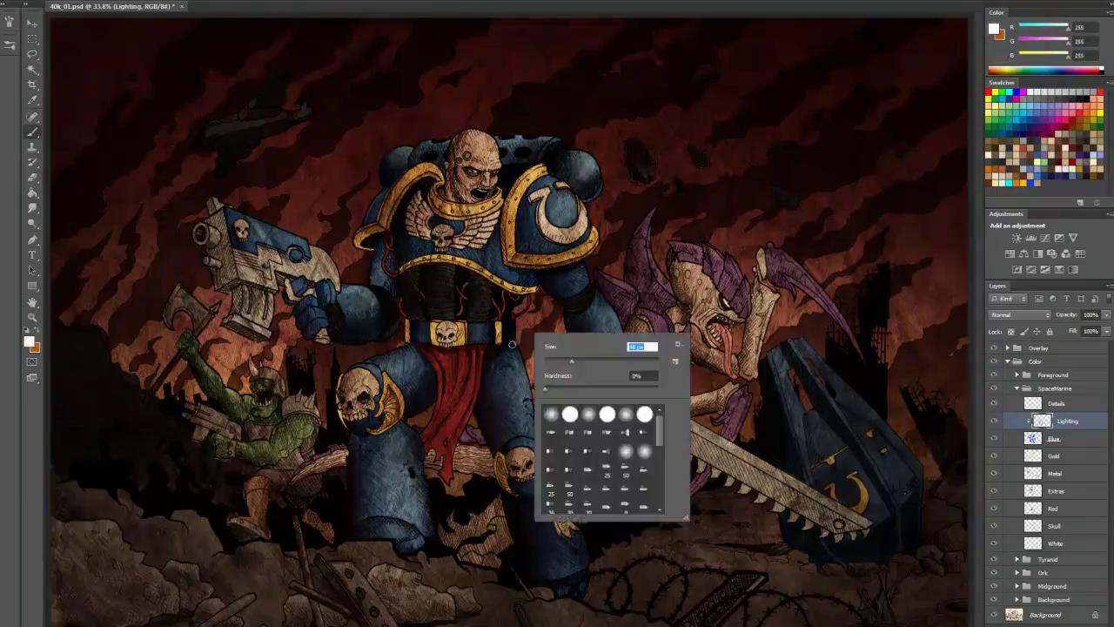
pyautogui.moveTo(413, 344); pyautogui.dragTo(367, 358)
pyautogui.moveTo(352, 458); pyautogui.dragTo(351, 522)
pyautogui.moveTo(426, 477); pyautogui.dragTo(430, 533)
pyautogui.moveTo(598, 292); pyautogui.dragTo(642, 394)
pyautogui.click(1018, 314)
pyautogui.click(1008, 473)
# Step: Add rim highlights to the marine's backpack, gun arm and sword hand, and save the file
pyautogui.moveTo(558, 159); pyautogui.dragTo(599, 184)
pyautogui.moveTo(402, 233); pyautogui.dragTo(338, 342)
pyautogui.moveTo(619, 380); pyautogui.dragTo(682, 412)
pyautogui.hotkey('ctrl', 's')
# Step: Add a new layer clipped to the Gold layer
pyautogui.click(1053, 455)
pyautogui.hotkey('ctrl', 'shift', 'alt', 'n')
pyautogui.hotkey('ctrl', 'alt', 'g')
# Step: Sample a brown tone from the gold armour trim and paint shading along the trim
pyautogui.keyDown('alt'); pyautogui.click(526, 193); pyautogui.keyUp('alt')
pyautogui.click(29, 341)
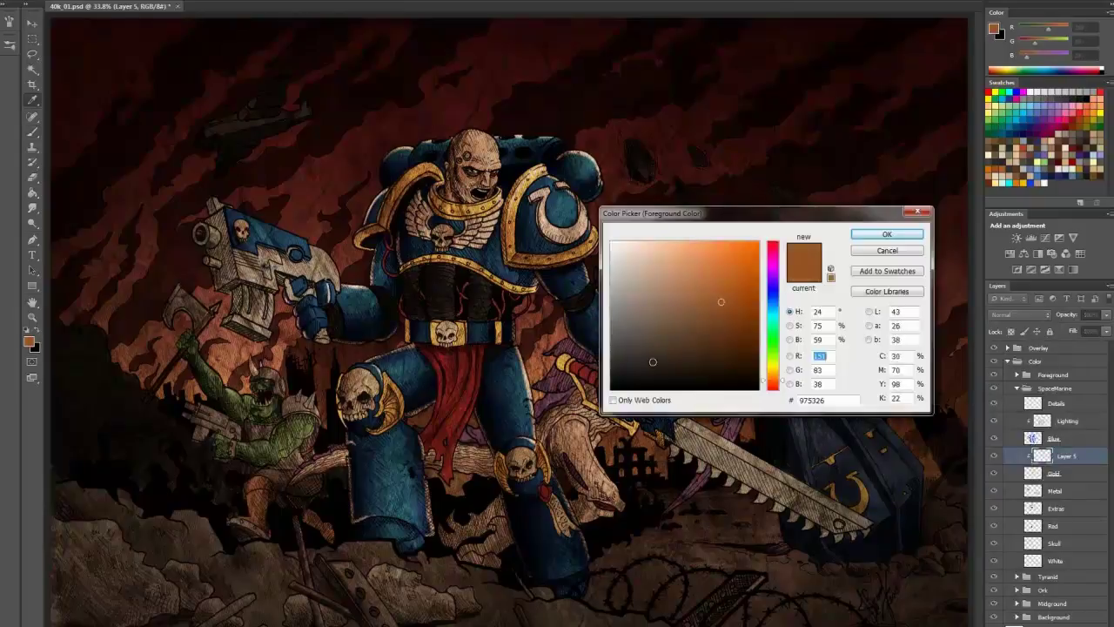
pyautogui.press('Return')
pyautogui.moveTo(428, 178)
pyautogui.mouseDown()
pyautogui.moveTo(365, 244)
pyautogui.moveTo(513, 283)
pyautogui.mouseUp()
# Step: Paint white highlights on the marine's gun in a new layer clipped to the Metal layer, and save the file
pyautogui.click(1055, 490)
pyautogui.hotkey('ctrl', 'shift', 'alt', 'n')
pyautogui.press('x')
pyautogui.moveTo(252, 265); pyautogui.dragTo(235, 335)
pyautogui.hotkey('ctrl', 's')
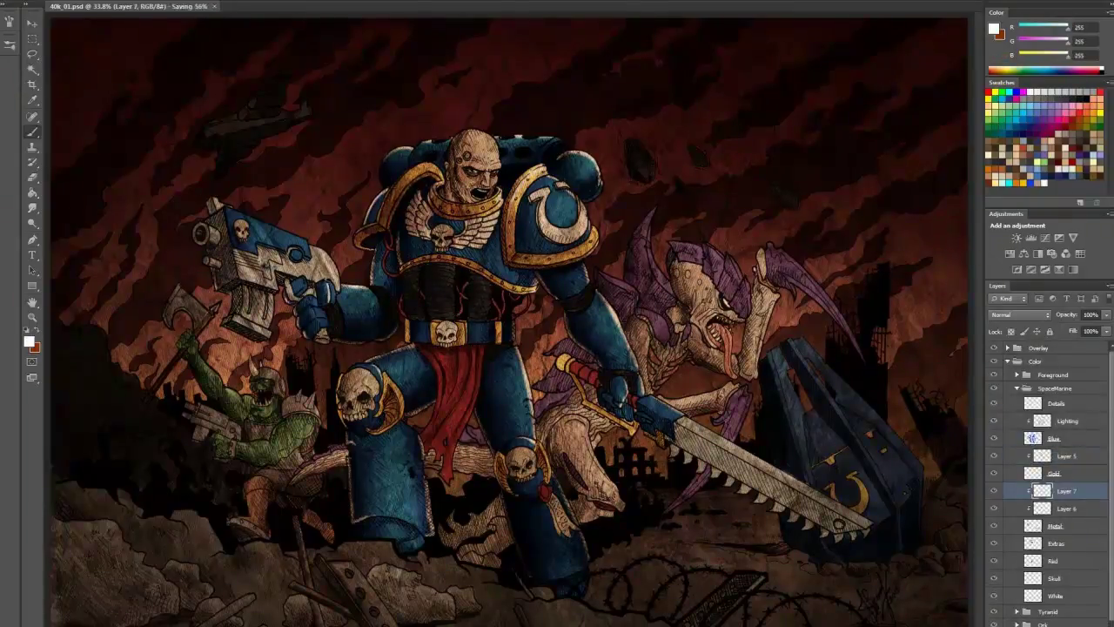
# Step: Fit the blood splatter image over the chainsword blade and change its blend mode
pyautogui.moveTo(905, 557); pyautogui.dragTo(879, 524)
pyautogui.press('Return')
pyautogui.click(1018, 314)
pyautogui.click(1032, 450)
# Step: Paint along the marine's bald head on a new layer clipped to Extras, keeping dark red as the second colour
pyautogui.hotkey('ctrl', 'shift', 'alt', 'n')
pyautogui.click(29, 341)
pyautogui.click(757, 304)
pyautogui.press('Return')
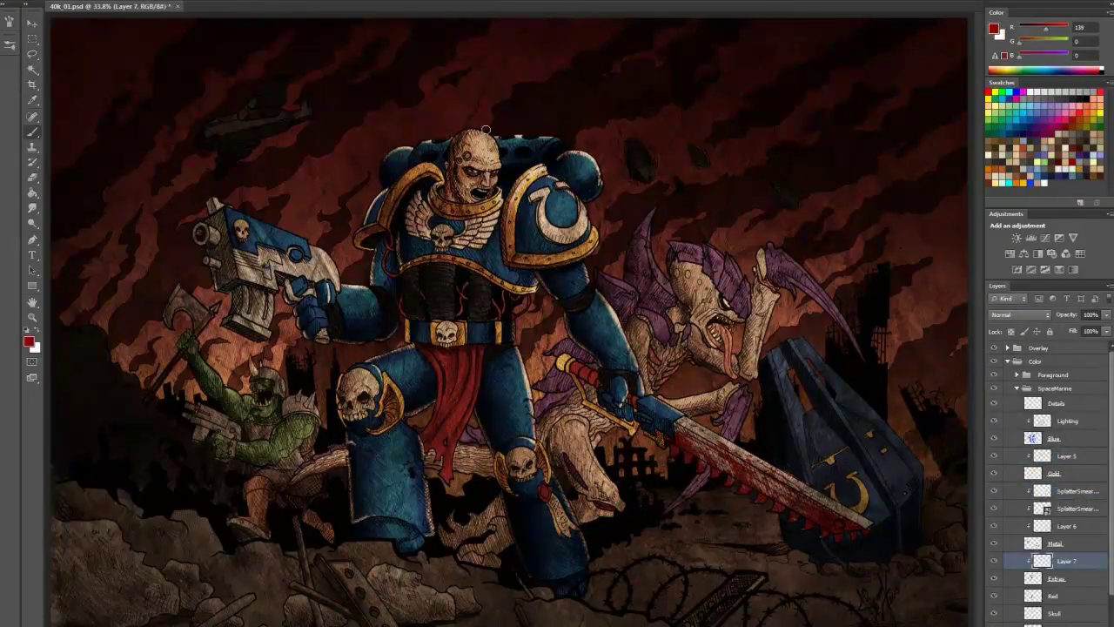
pyautogui.press('x')
pyautogui.moveTo(486, 128)
pyautogui.mouseDown()
pyautogui.moveTo(470, 187)
pyautogui.moveTo(455, 191)
pyautogui.mouseUp()
# Step: Place the SplatterShot blood image over the marine's face with the Linear Burn blend mode, and save the file
pyautogui.press('v')
pyautogui.press('Return')
pyautogui.click(1018, 314)
pyautogui.click(1017, 389)
pyautogui.hotkey('ctrl', 's')
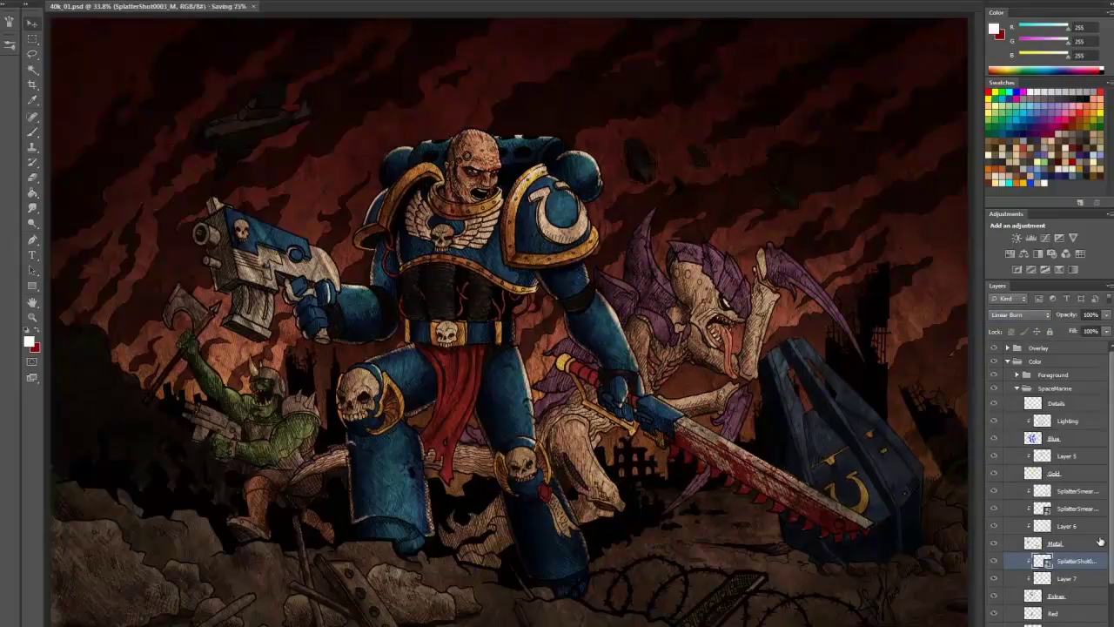
# Step: Paint dark shading on the marine's red loincloth in a new layer clipped to the Red layer
pyautogui.scroll(-3, 1100, 542)
pyautogui.click(1053, 557)
pyautogui.hotkey('ctrl', 'shift', 'alt', 'n')
pyautogui.moveTo(451, 352); pyautogui.dragTo(448, 422)
# Step: Add a second layer clipped to the Red layer, swap the painting colour to white, and save the file
pyautogui.hotkey('ctrl', 'shift', 'alt', 'n')
pyautogui.press('x')
pyautogui.hotkey('ctrl', 's')
# Step: Add new layers above the Skull layer and higher in the SpaceMarine group, swapping the painting colours between black and white
pyautogui.click(1067, 359)
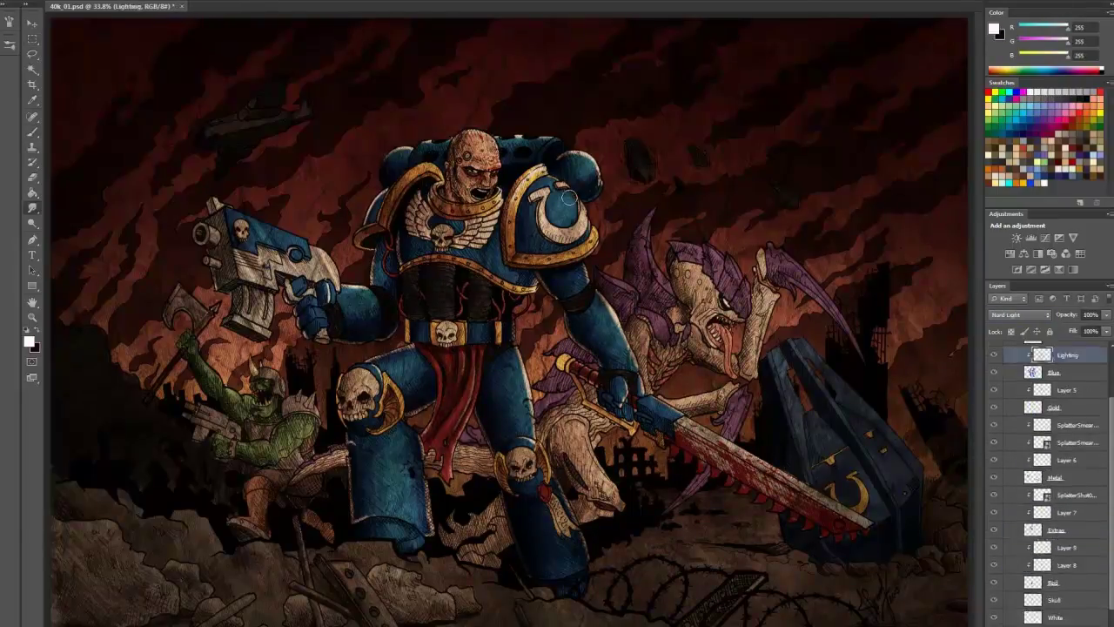
pyautogui.click(1054, 600)
pyautogui.hotkey('ctrl', 'shift', 'alt', 'n')
pyautogui.click(29, 341)
pyautogui.press('x')
pyautogui.scroll(2, 1098, 416)
pyautogui.click(1070, 520)
pyautogui.hotkey('ctrl', 'shift', 'alt', 'n')
pyautogui.press('x')
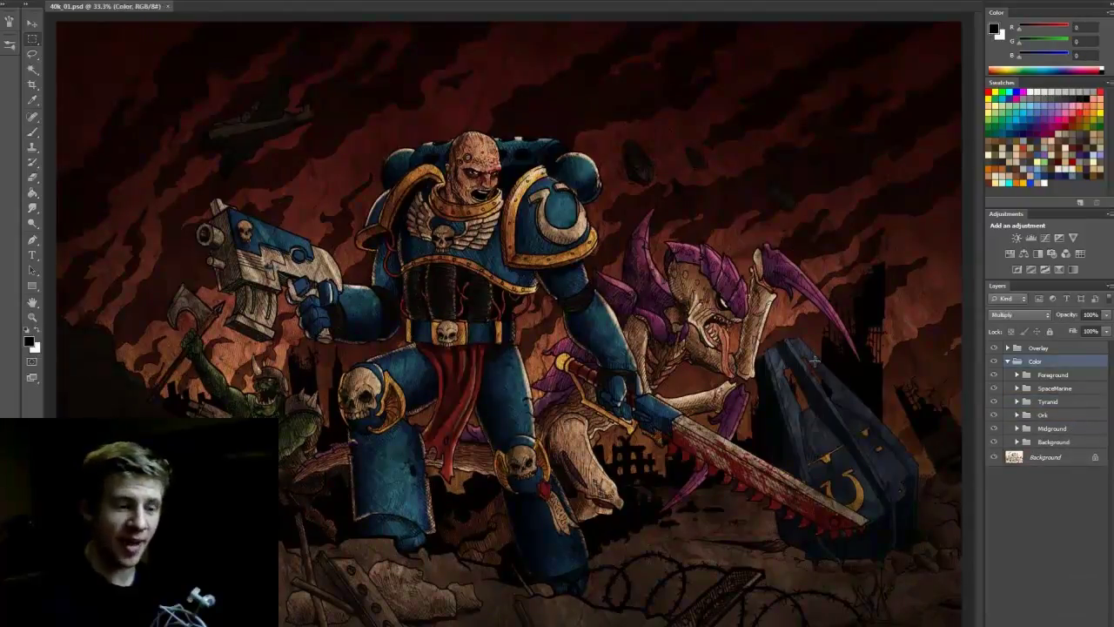
# Step: Compare the artwork with the Overlay group and Background line art hidden, restore both, and save the file
pyautogui.click(995, 348)
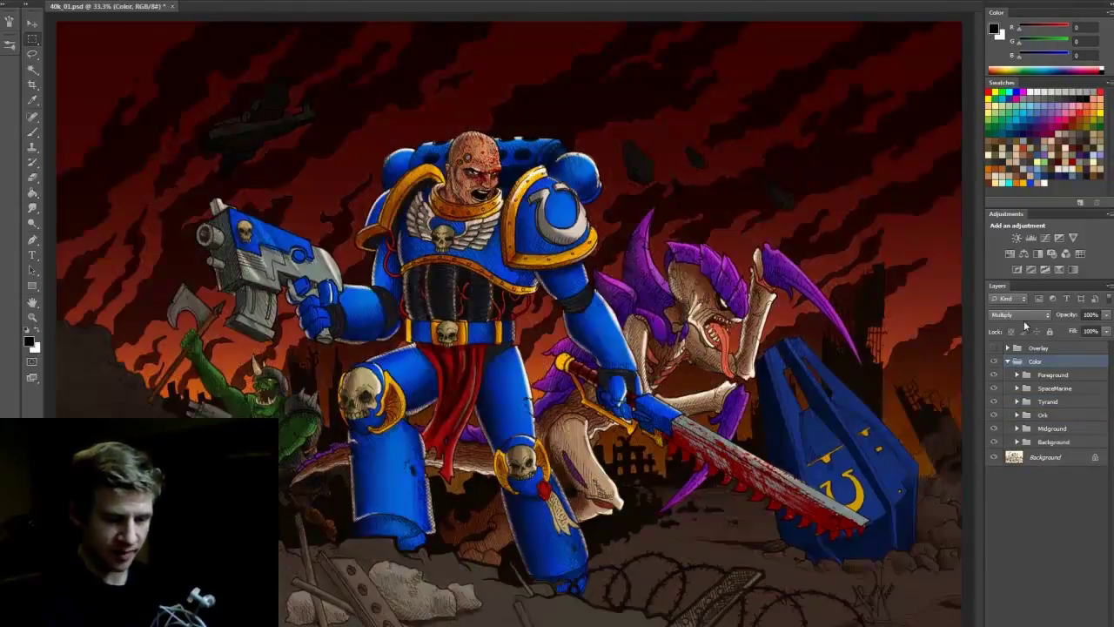
pyautogui.click(993, 457)
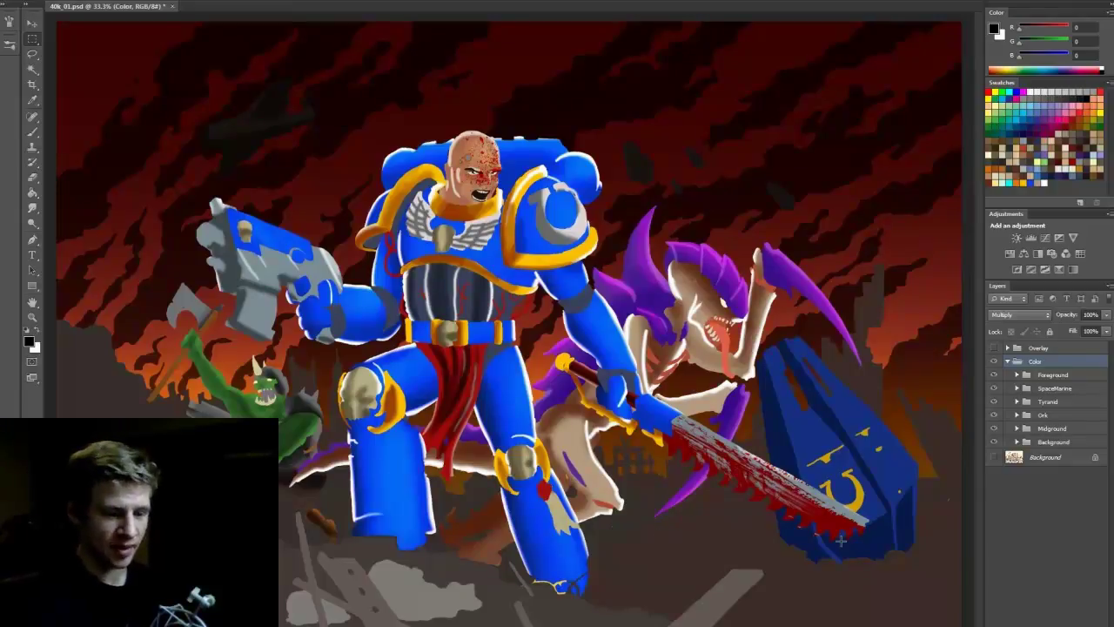
pyautogui.click(993, 458)
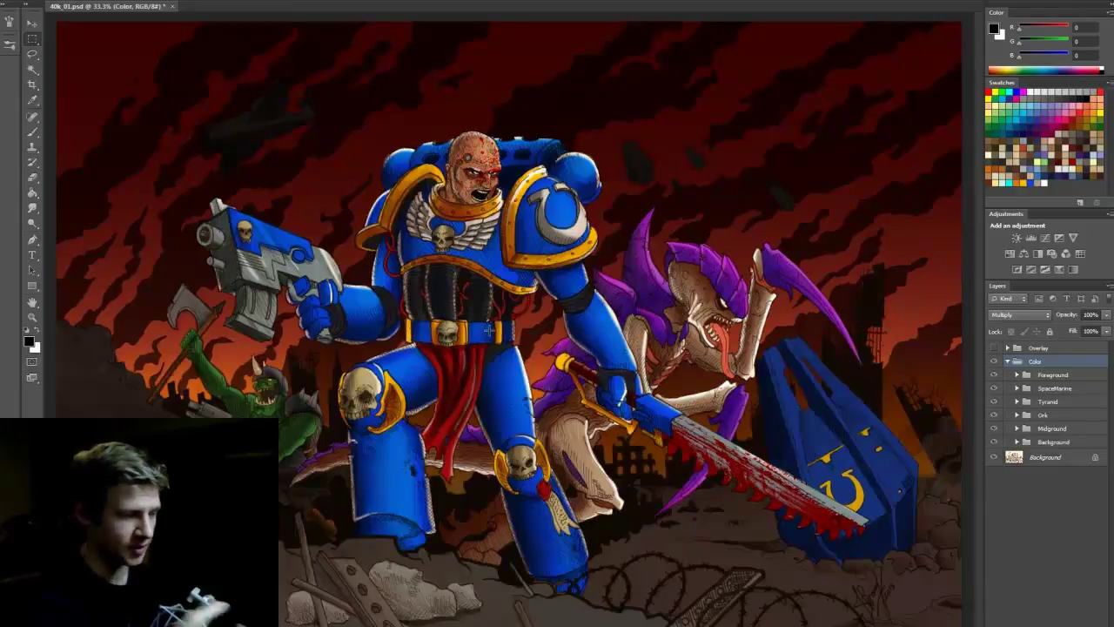
pyautogui.click(994, 347)
pyautogui.hotkey('ctrl', 's')
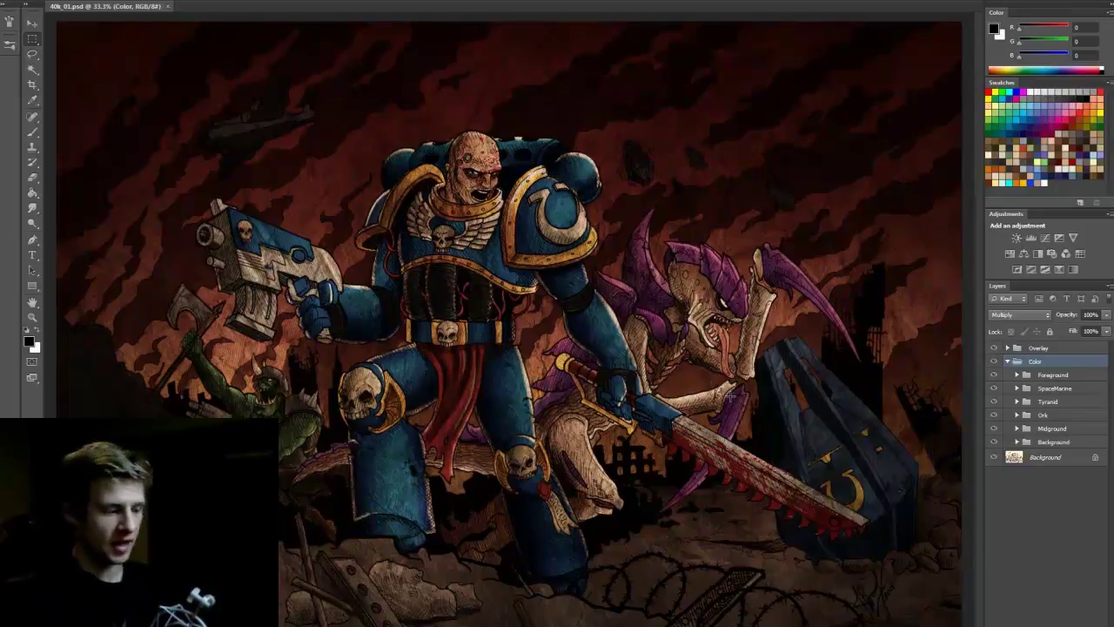
# Step: Expand the Overlay group, collapse the Color group, hide every layer inside Overlay, and save the file
pyautogui.press('z')
pyautogui.rightClick(613, 392)
pyautogui.click(630, 486)
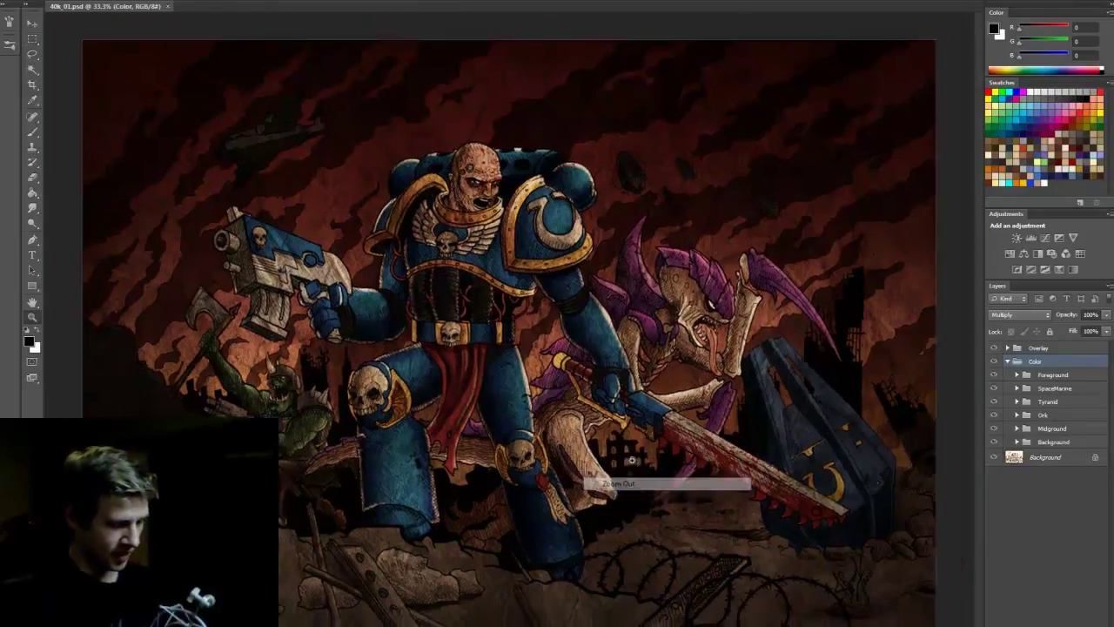
pyautogui.press('m')
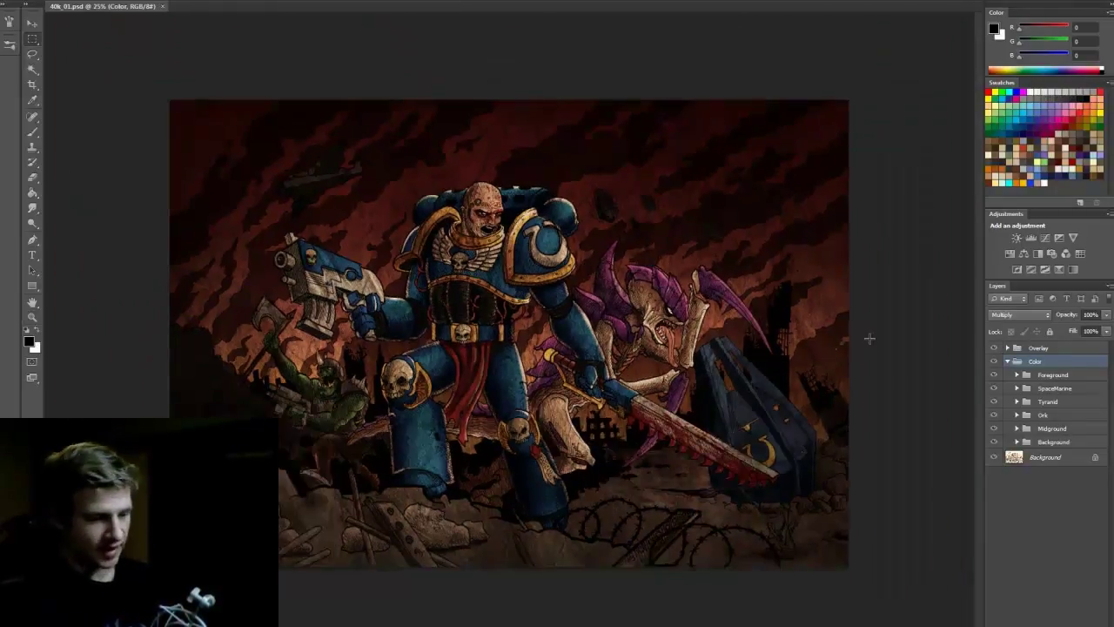
pyautogui.click(1006, 348)
pyautogui.click(1007, 466)
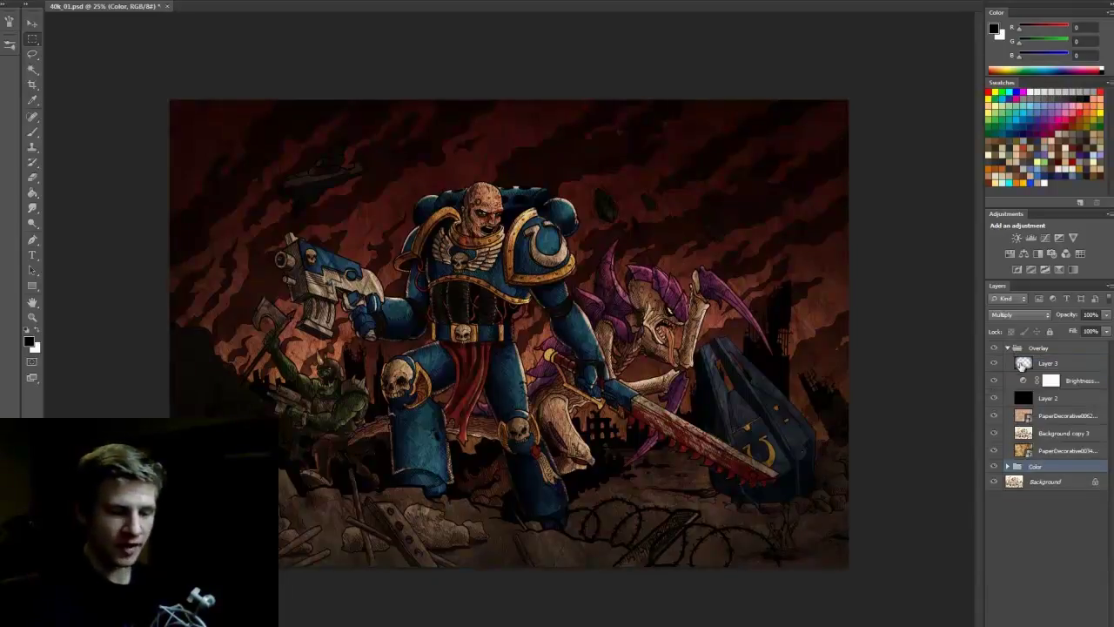
pyautogui.click(994, 364)
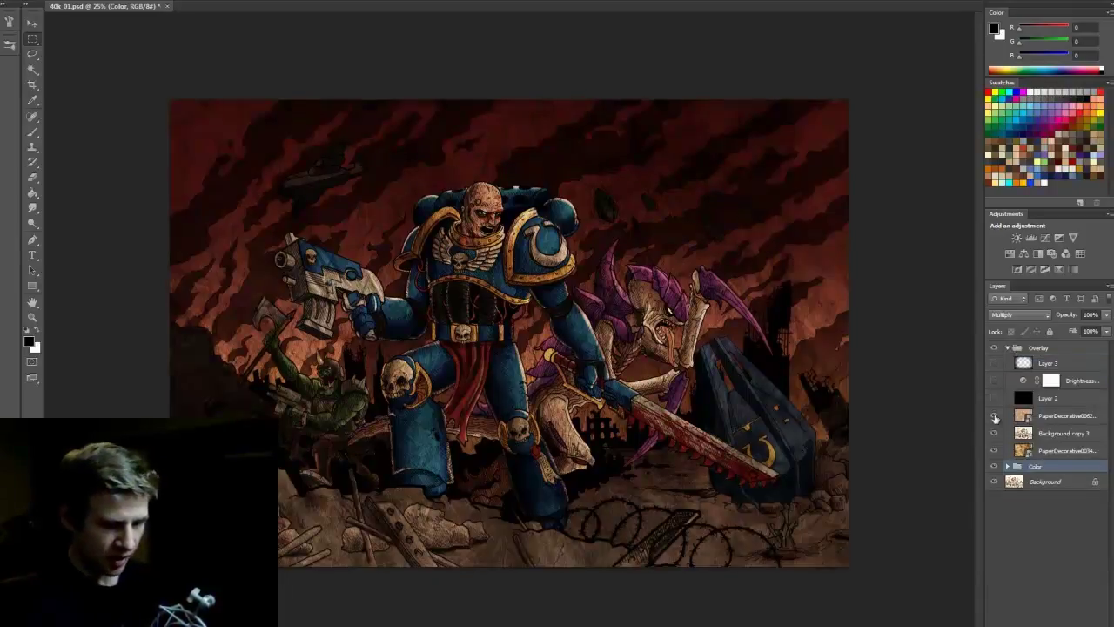
pyautogui.moveTo(995, 419); pyautogui.dragTo(994, 451)
pyautogui.hotkey('ctrl', 's')
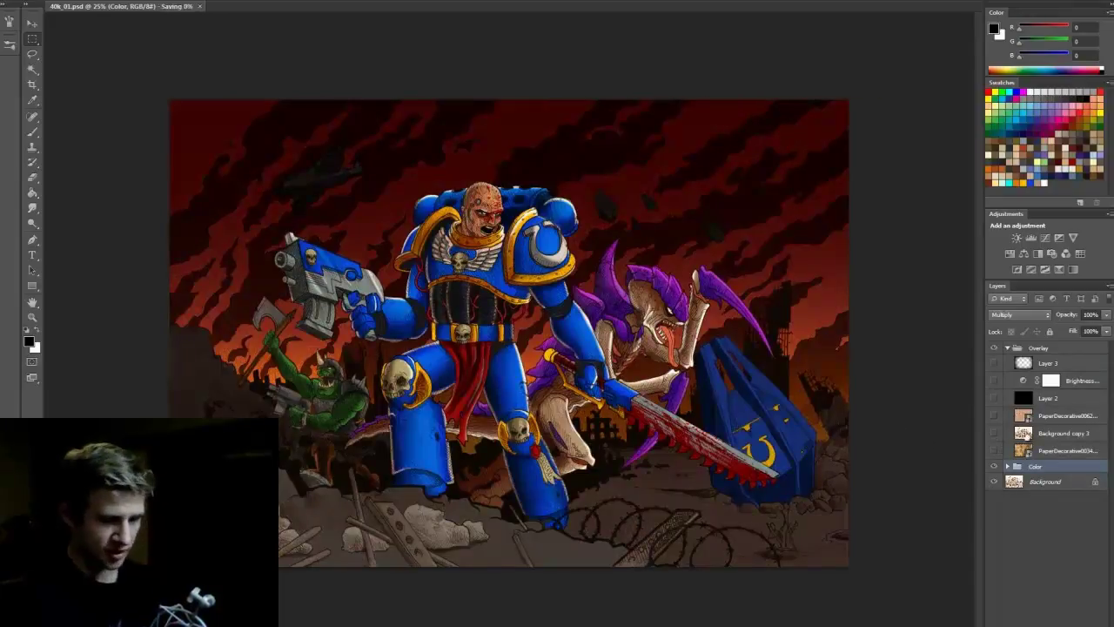
# Step: Show the PaperDecorative0034 texture layer and compare the artwork with and without it
pyautogui.click(994, 451)
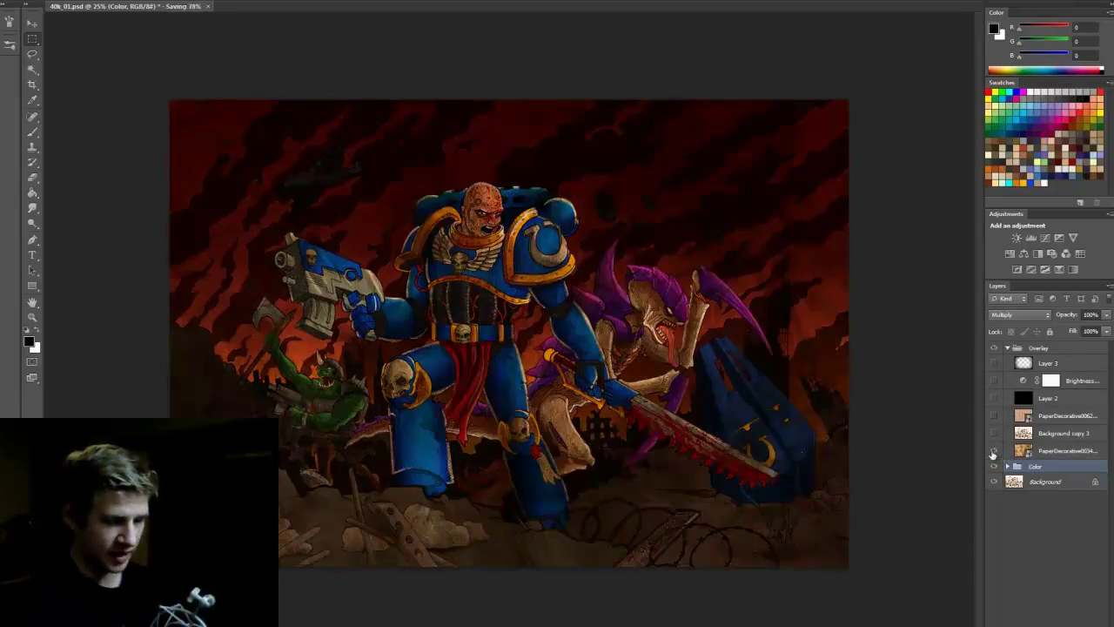
pyautogui.click(1022, 451)
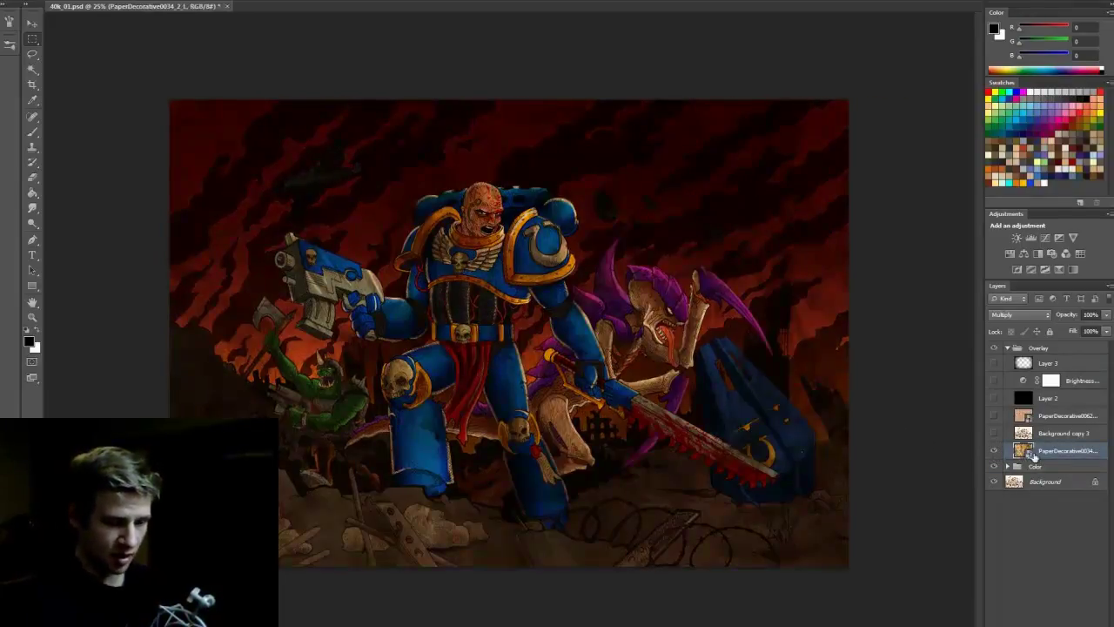
pyautogui.click(994, 450)
pyautogui.click(994, 449)
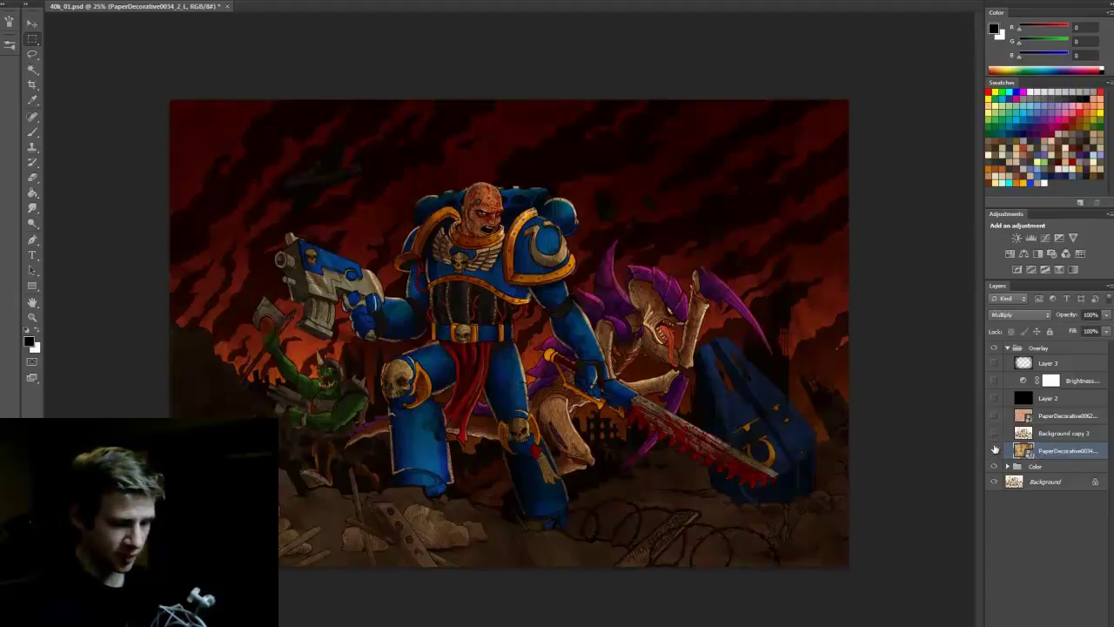
# Step: Show the Background copy 3 layer and compare the artwork with and without its Soft Light effect
pyautogui.click(995, 438)
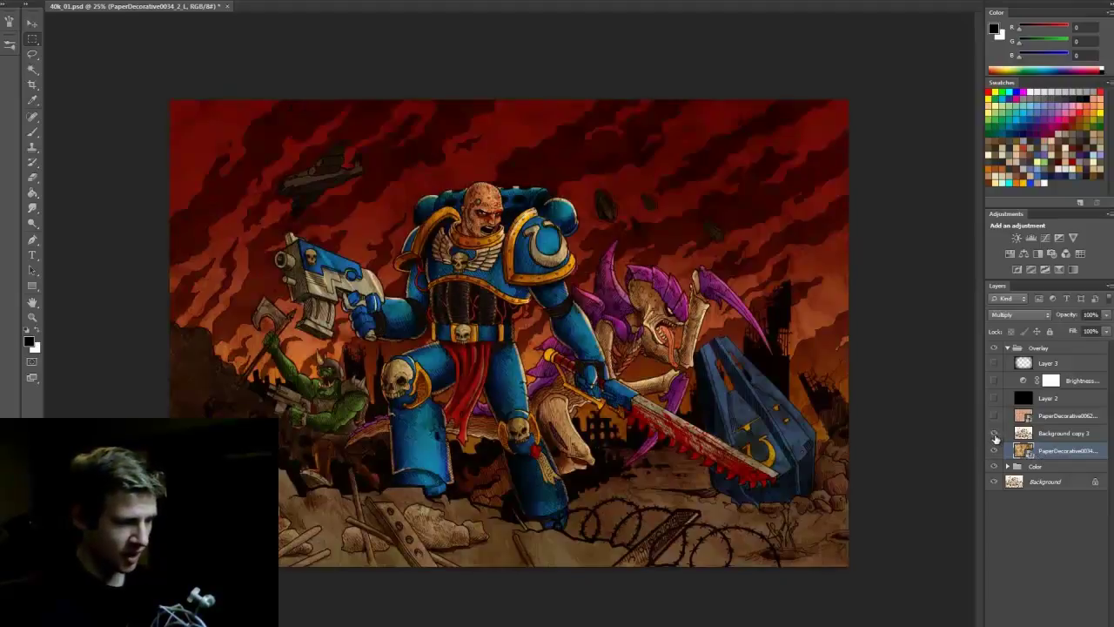
pyautogui.click(1053, 438)
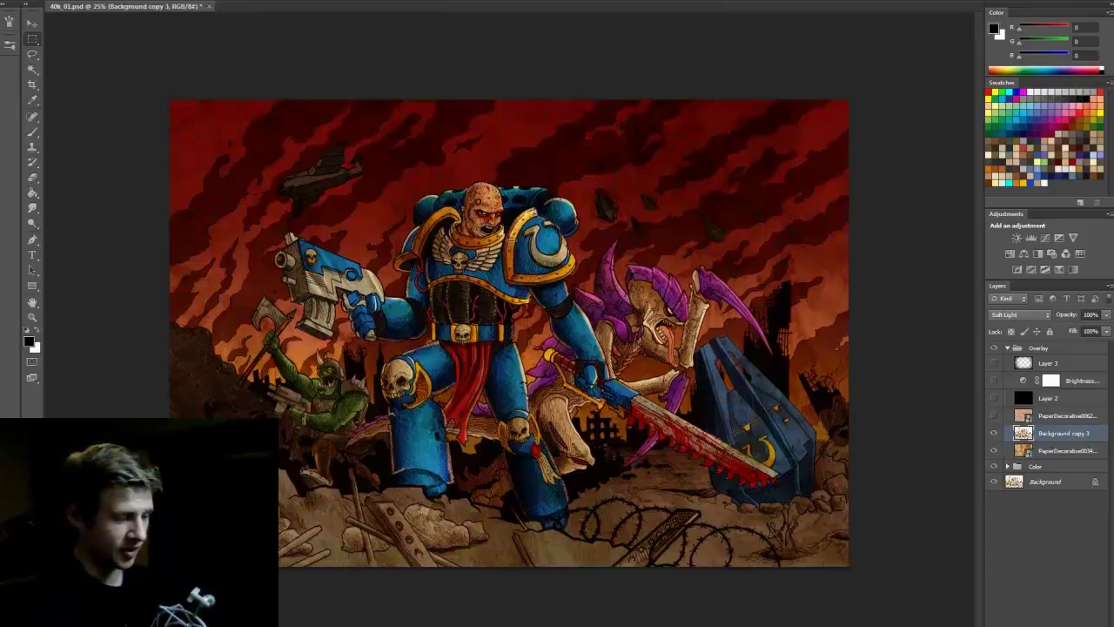
pyautogui.click(993, 435)
pyautogui.click(993, 434)
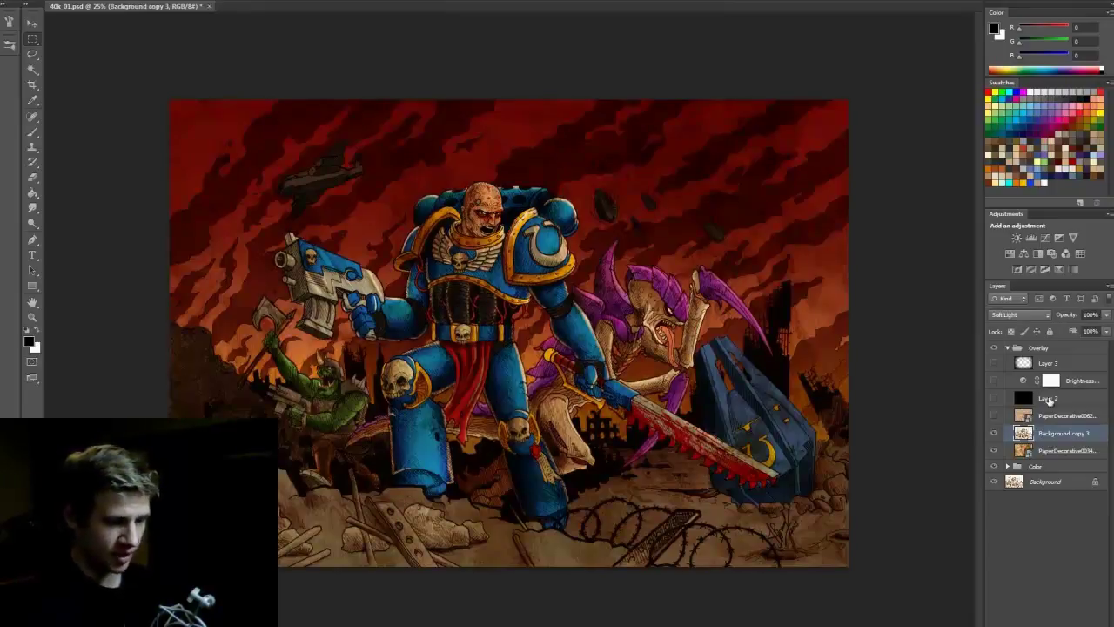
pyautogui.click(1107, 318)
# Step: Show the PaperDecorative0062 texture, compare its effect, and move Background copy 3 above it
pyautogui.click(994, 416)
pyautogui.click(994, 416)
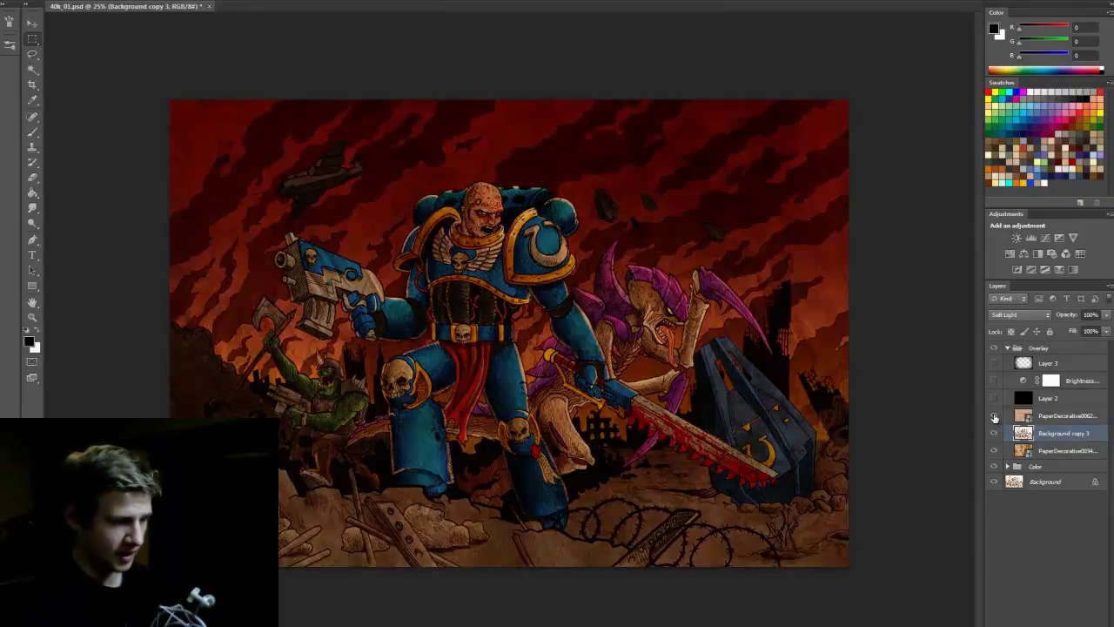
pyautogui.click(994, 416)
pyautogui.click(994, 416)
pyautogui.click(1055, 419)
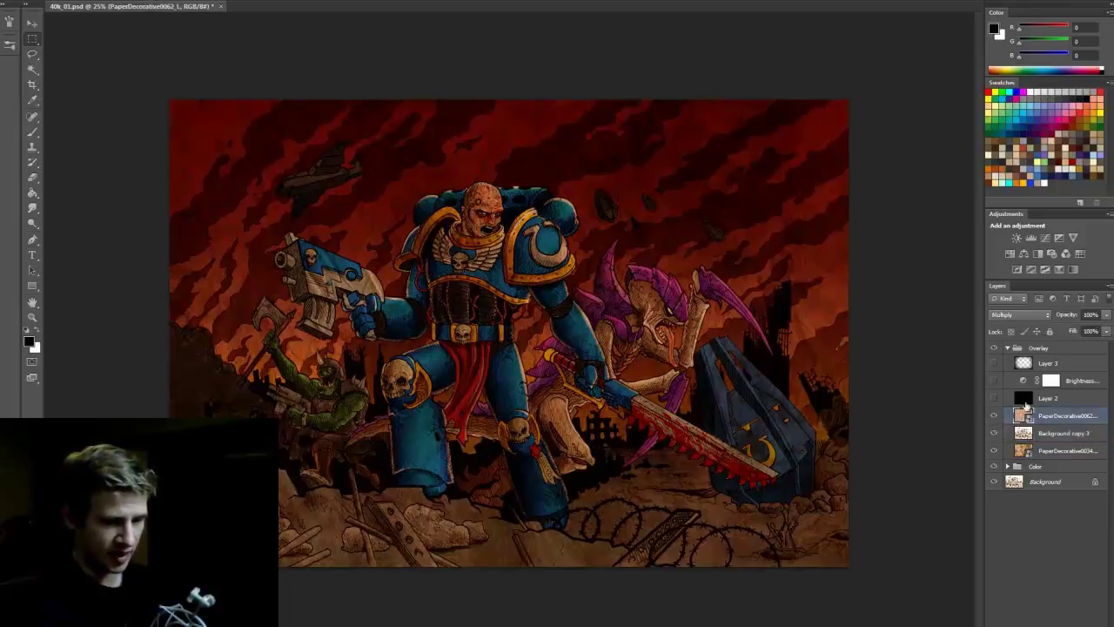
pyautogui.moveTo(1057, 433); pyautogui.dragTo(1038, 418)
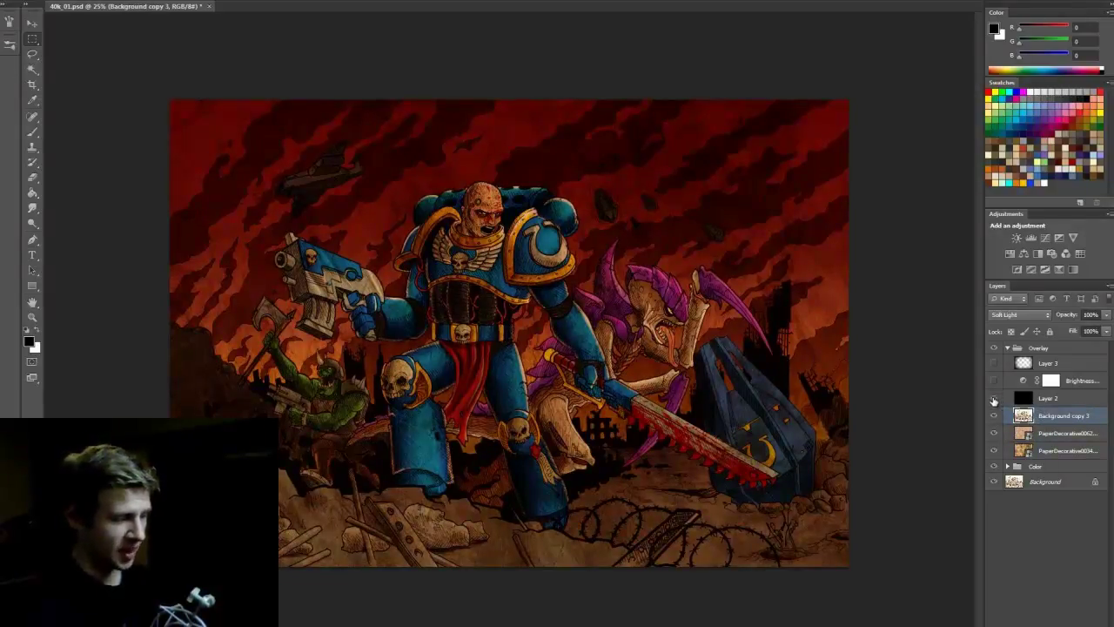
# Step: Show Layer 2, the Brightness/Contrast adjustment and Layer 3 in the Overlay group, and save the file
pyautogui.click(994, 381)
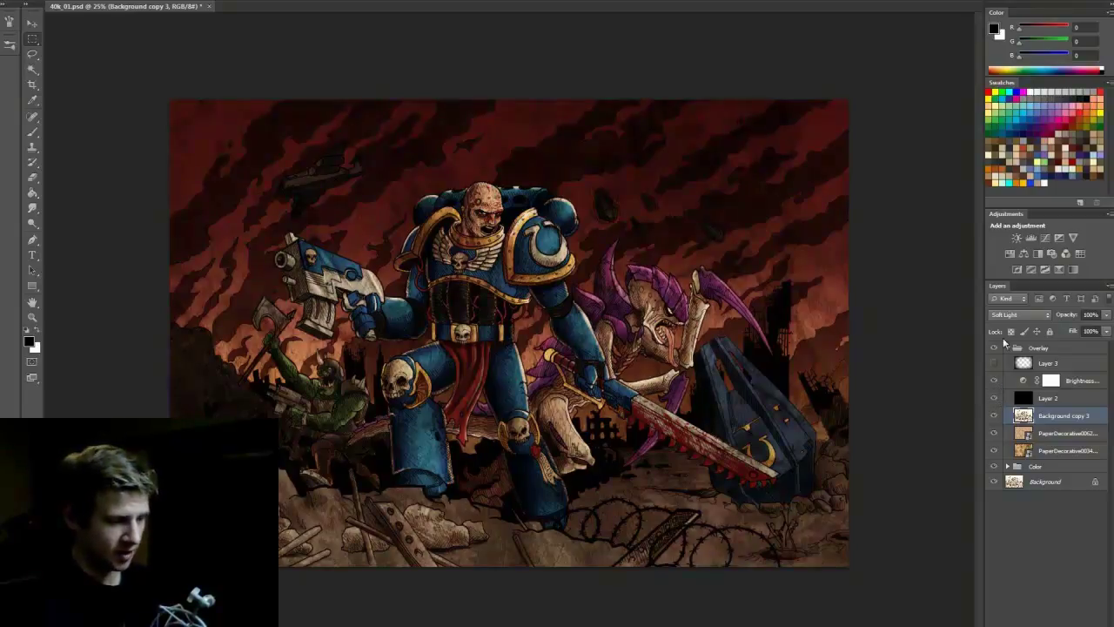
pyautogui.click(993, 364)
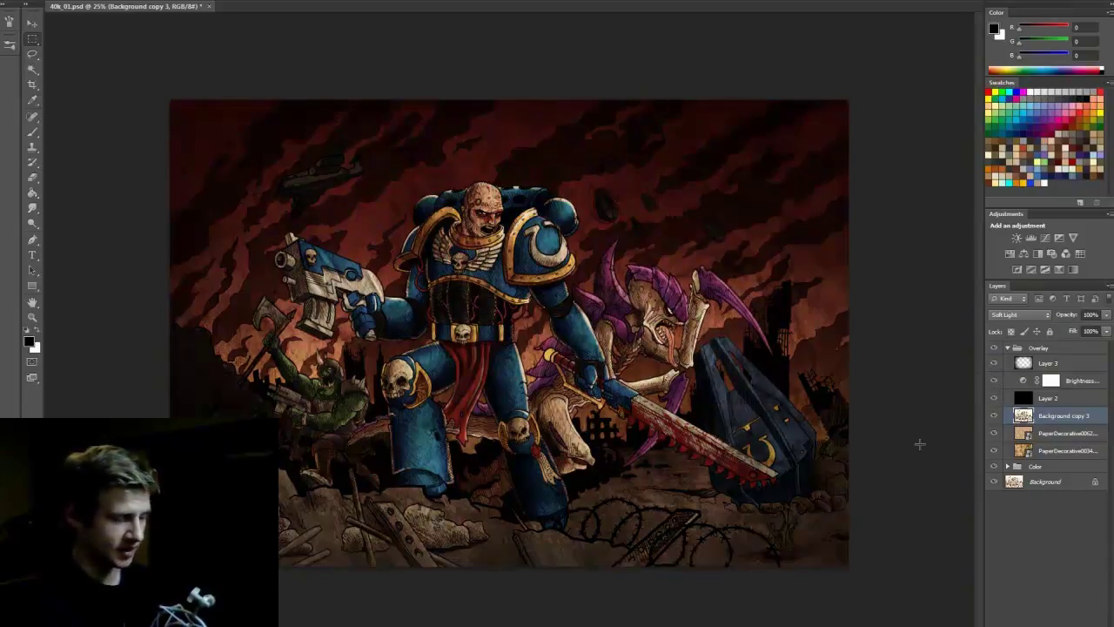
pyautogui.hotkey('ctrl', 's')
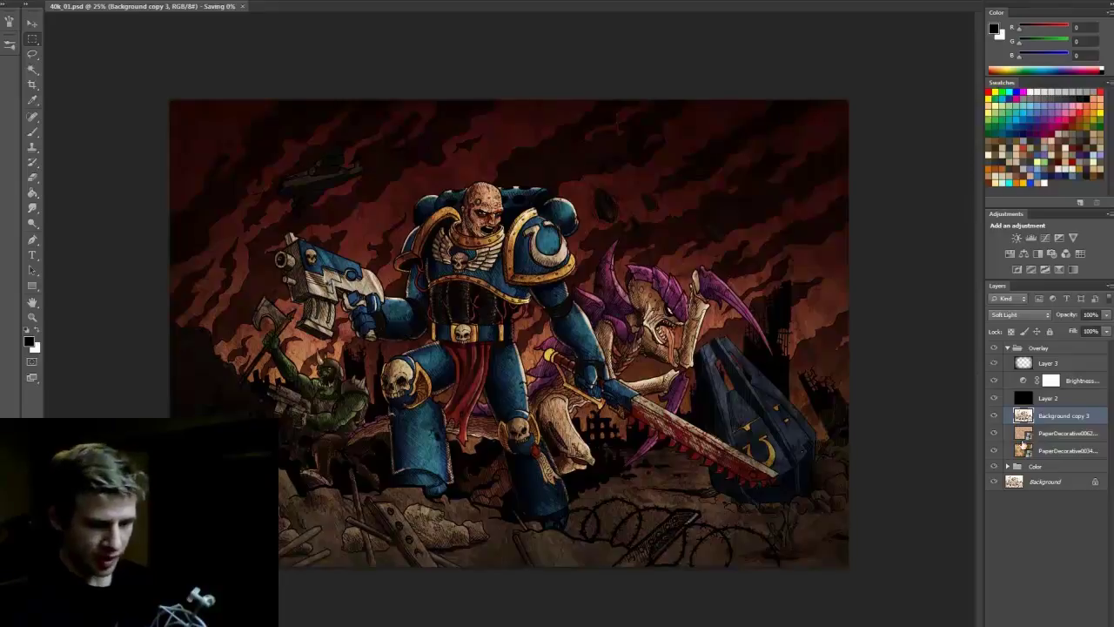
# Step: Try a different opacity on Layer 2, and set the Brightness/Contrast adjustment to brightness 64 and contrast 21
pyautogui.click(1042, 401)
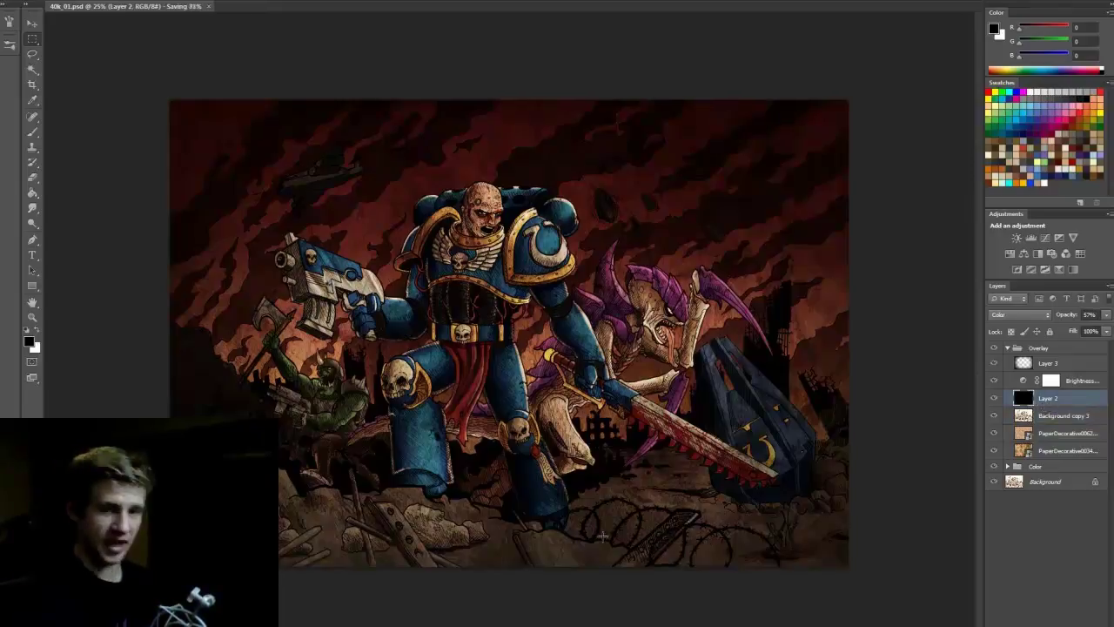
pyautogui.moveTo(1104, 315); pyautogui.dragTo(1094, 336)
pyautogui.doubleClick(1022, 380)
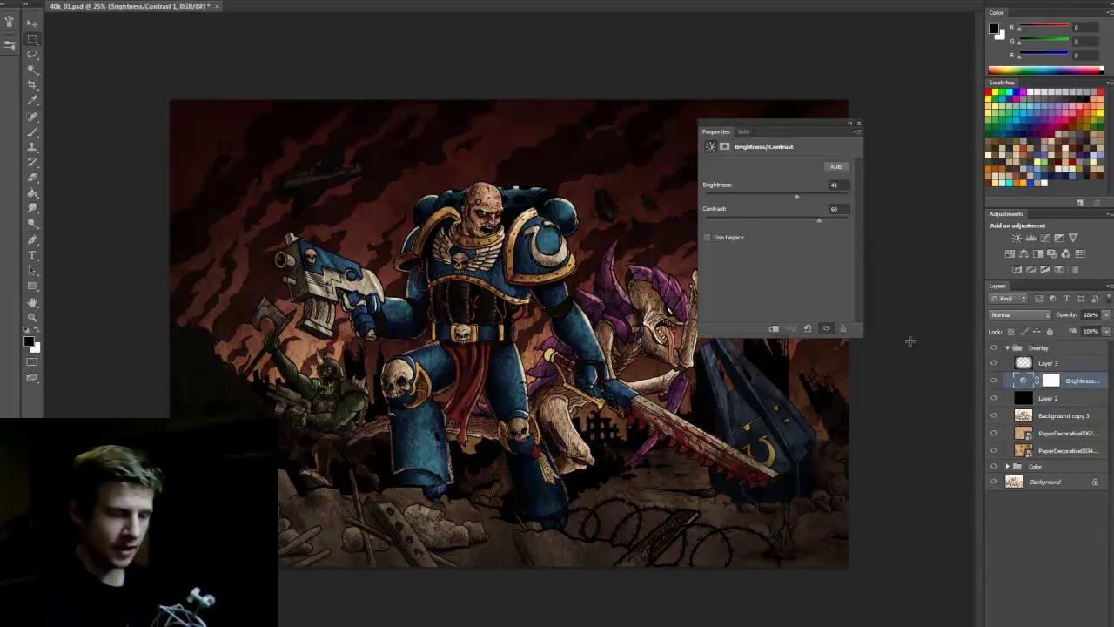
pyautogui.moveTo(803, 198)
pyautogui.mouseDown()
pyautogui.moveTo(814, 199)
pyautogui.moveTo(803, 220)
pyautogui.moveTo(820, 196)
pyautogui.moveTo(788, 219)
pyautogui.moveTo(807, 200)
pyautogui.mouseUp()
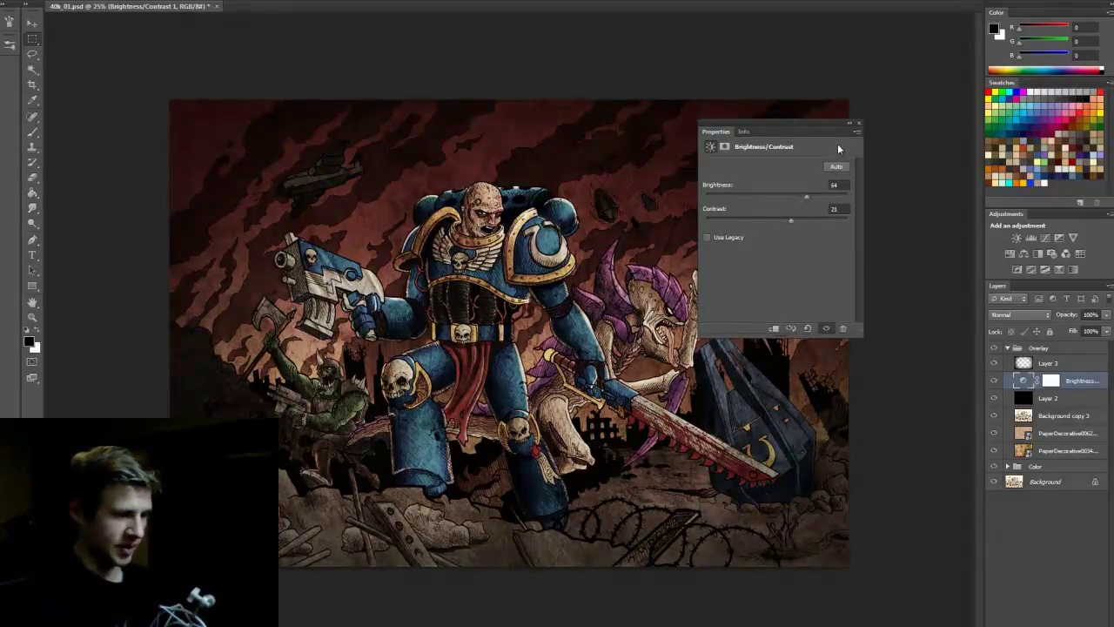
pyautogui.click(858, 126)
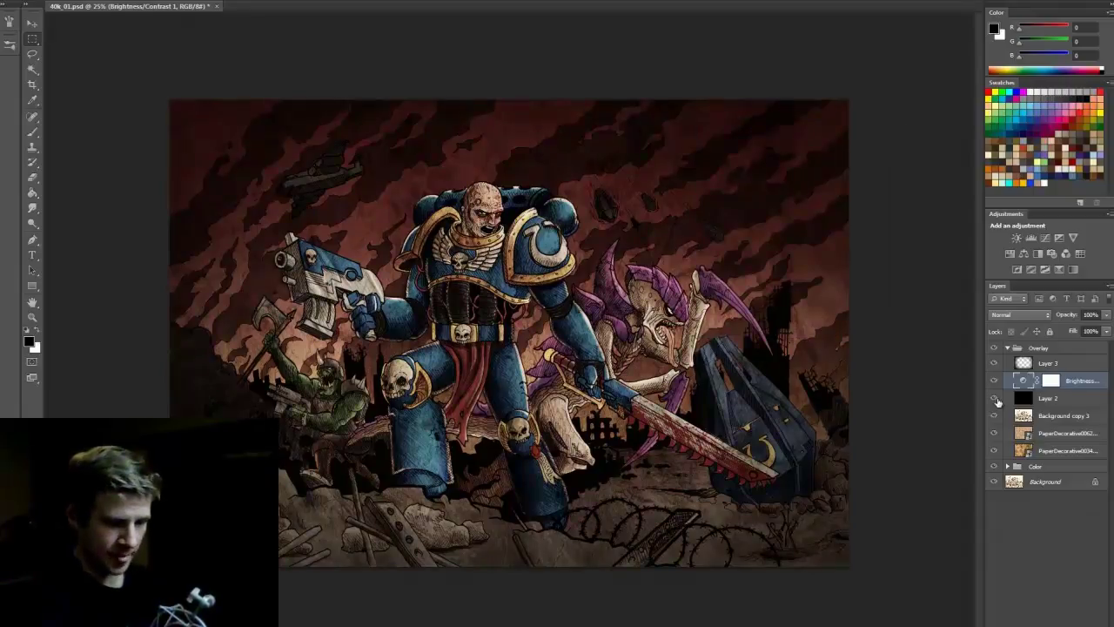
# Step: Set the opacity of the black Layer 2 to 57% and save the file
pyautogui.click(1057, 398)
pyautogui.click(1105, 315)
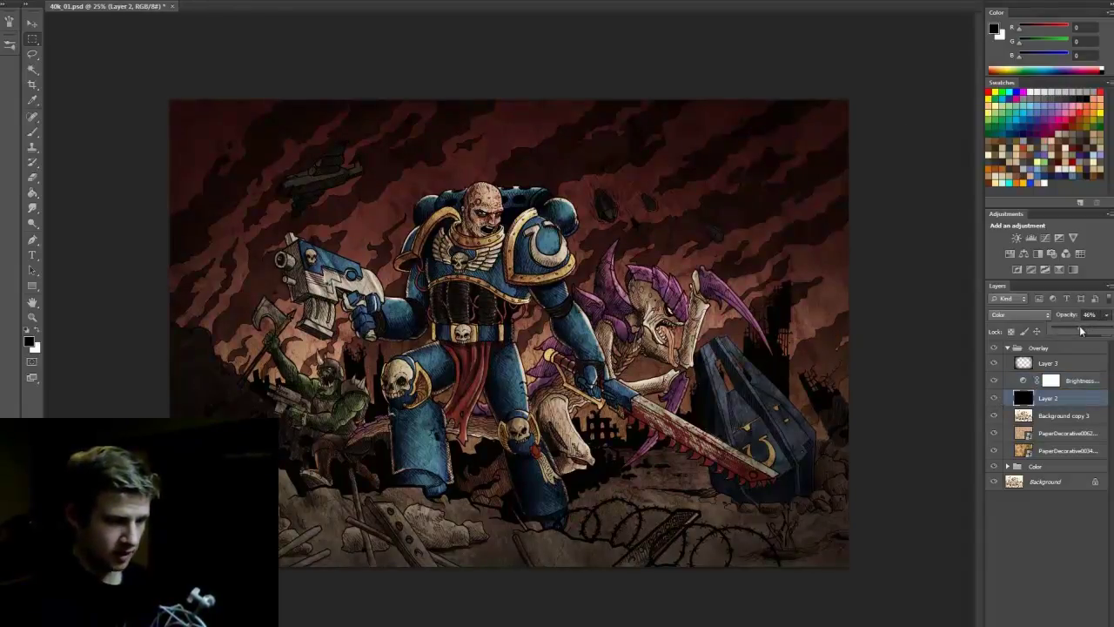
pyautogui.moveTo(1081, 331); pyautogui.dragTo(1087, 331)
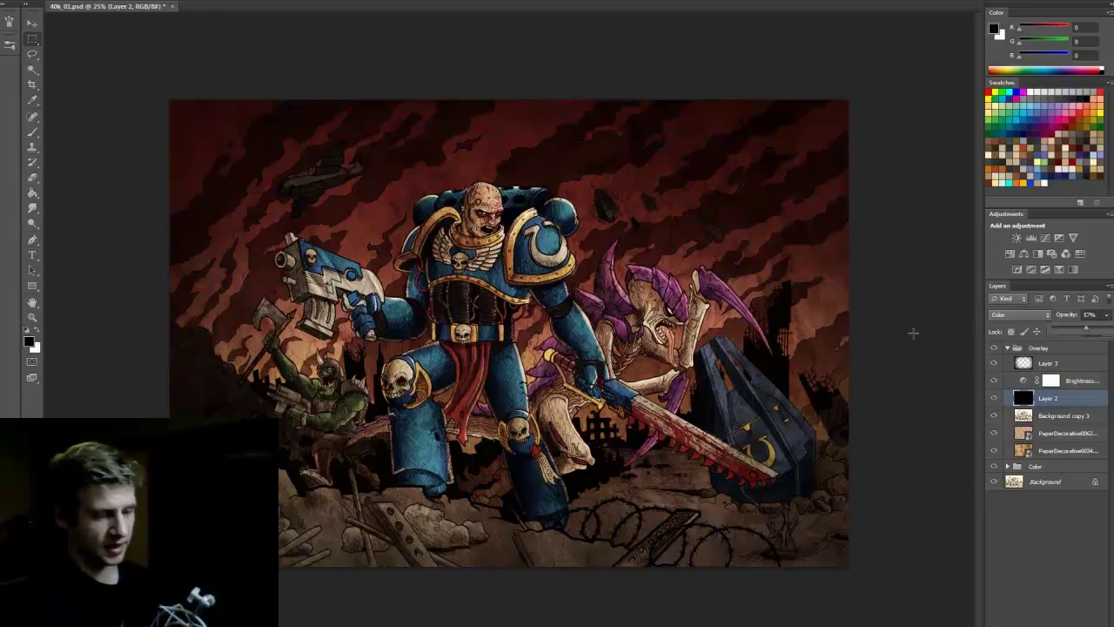
pyautogui.hotkey('ctrl', 's')
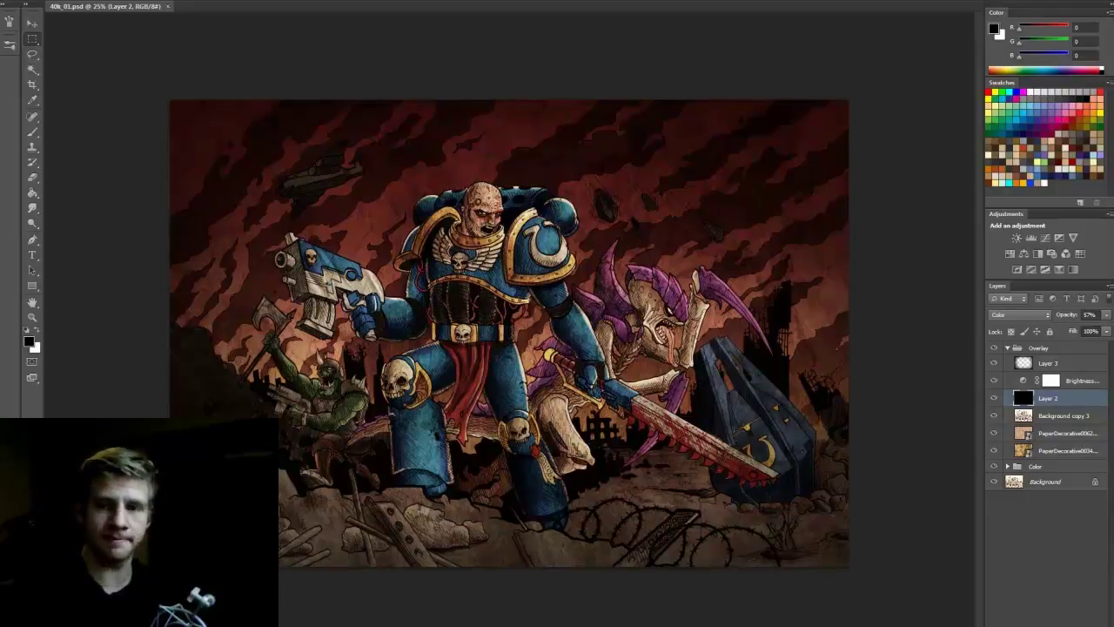
# Step: Add a new layer above the Overlay group and paste the burnt-edged paper image into it, keeping the group collapsed
pyautogui.click(1053, 348)
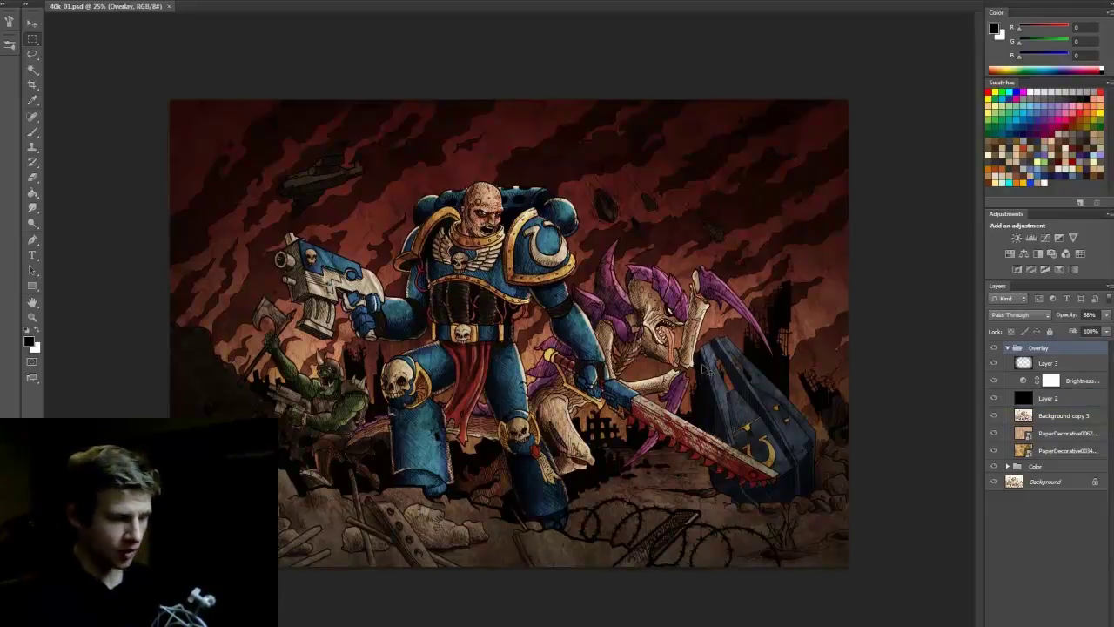
pyautogui.hotkey('ctrl', 'shift', 'alt', 'n')
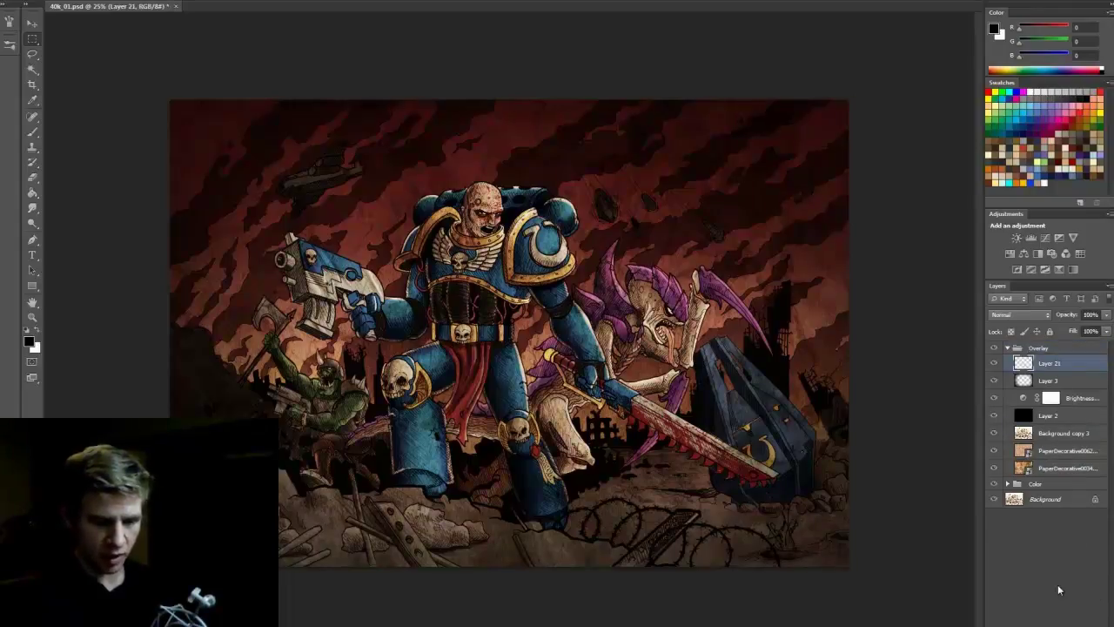
pyautogui.moveTo(1050, 365); pyautogui.dragTo(986, 342)
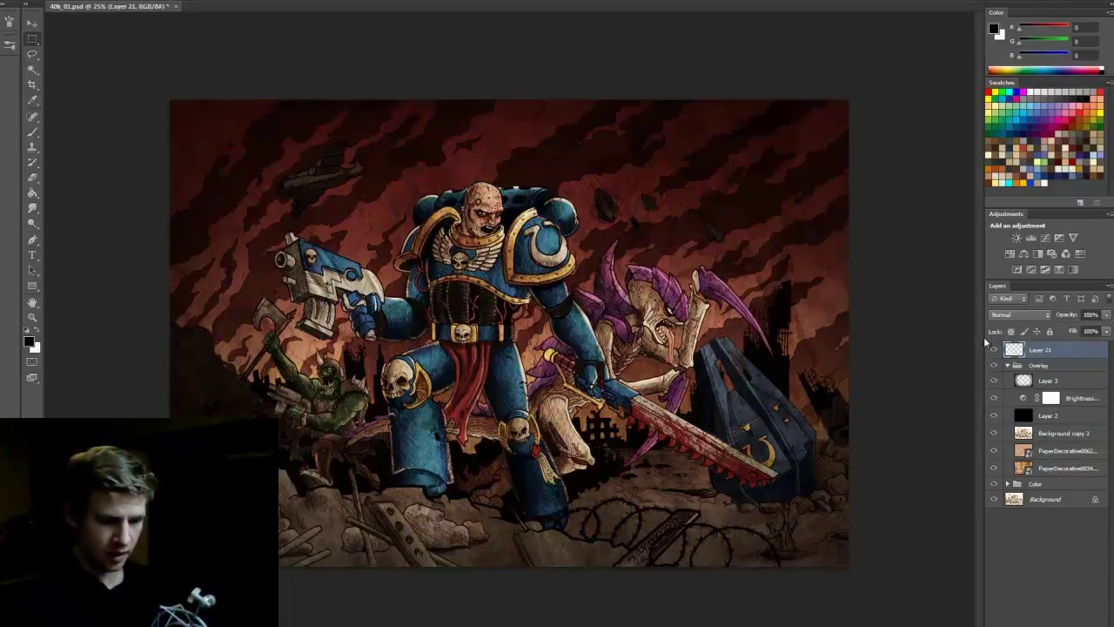
pyautogui.click(1007, 366)
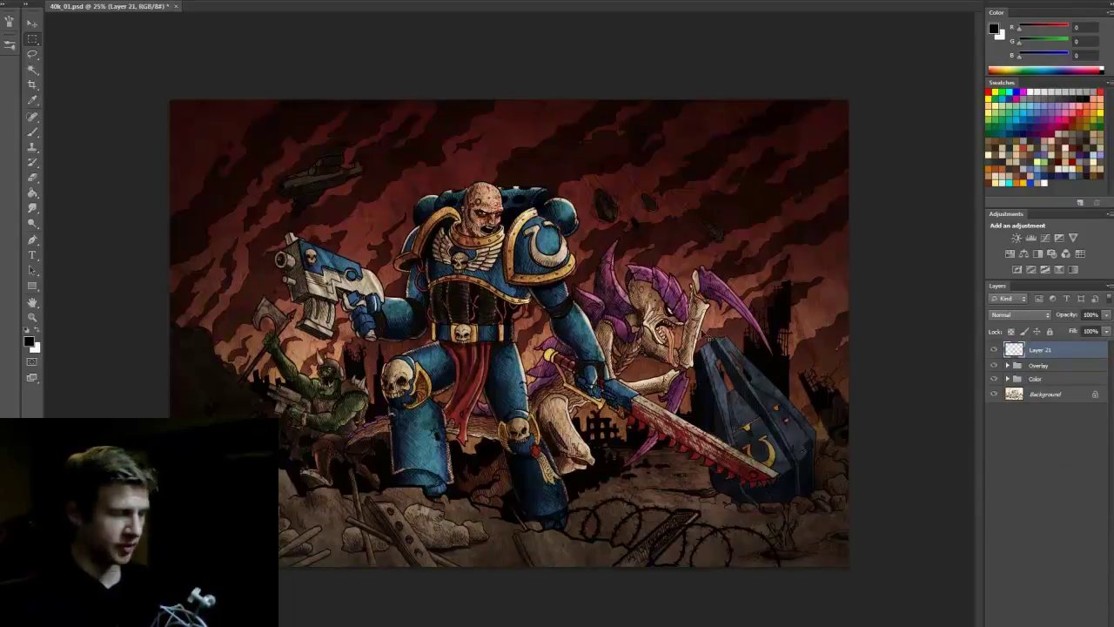
pyautogui.hotkey('ctrl', 'v')
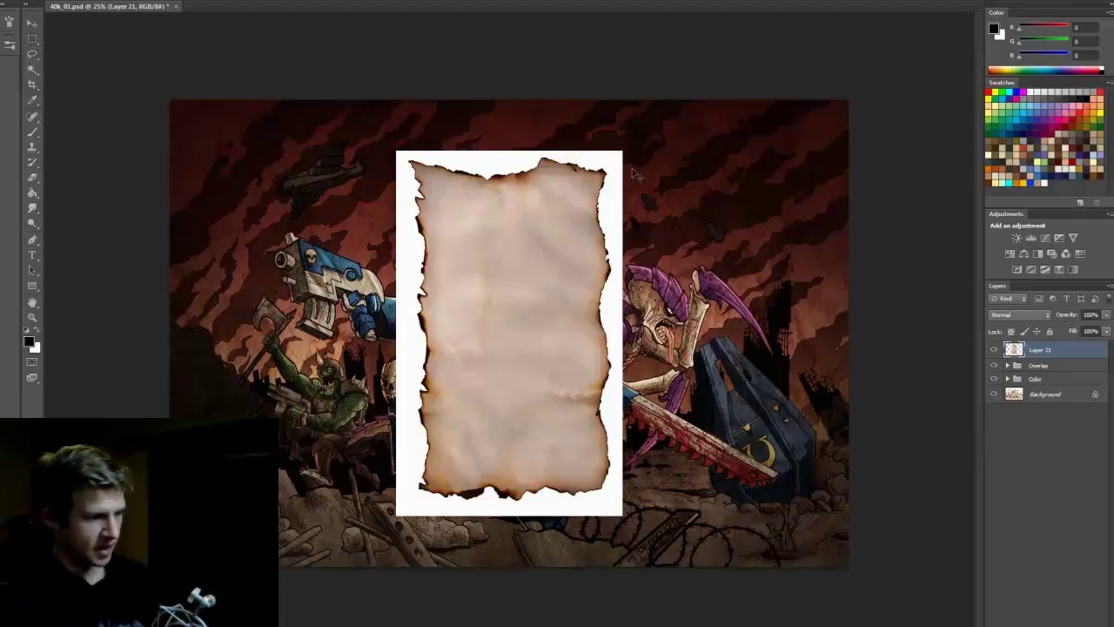
# Step: Rotate the burnt paper image on Layer 21 to landscape and enlarge it to cover nearly the whole canvas
pyautogui.hotkey('ctrl', 't')
pyautogui.moveTo(633, 145); pyautogui.dragTo(324, 206)
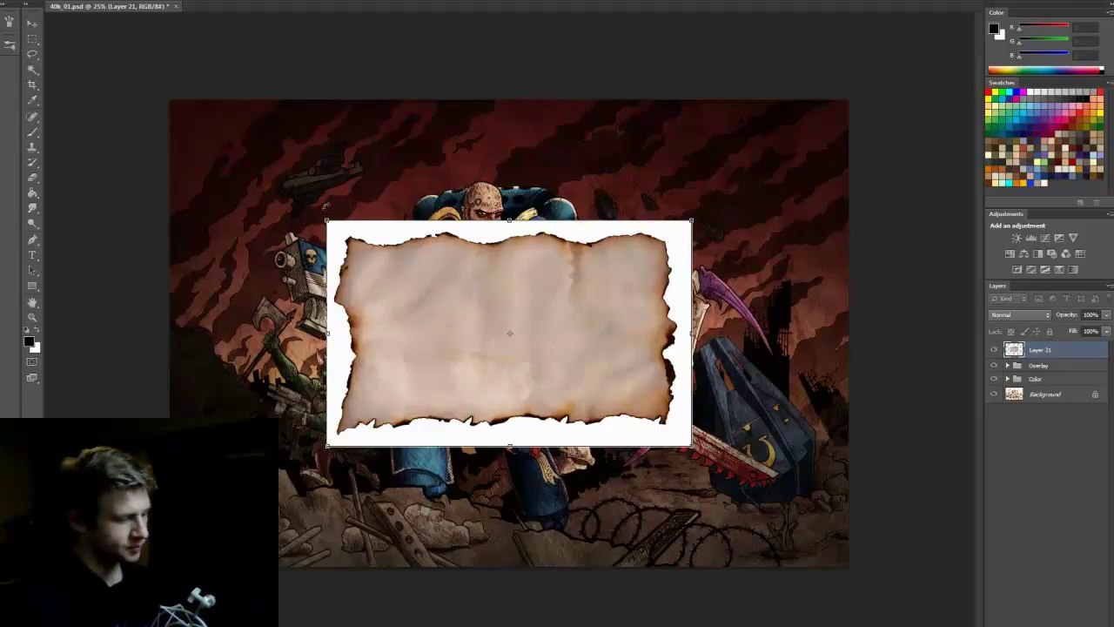
pyautogui.moveTo(651, 390); pyautogui.dragTo(499, 272)
pyautogui.moveTo(538, 329); pyautogui.dragTo(848, 564)
pyautogui.press('Return')
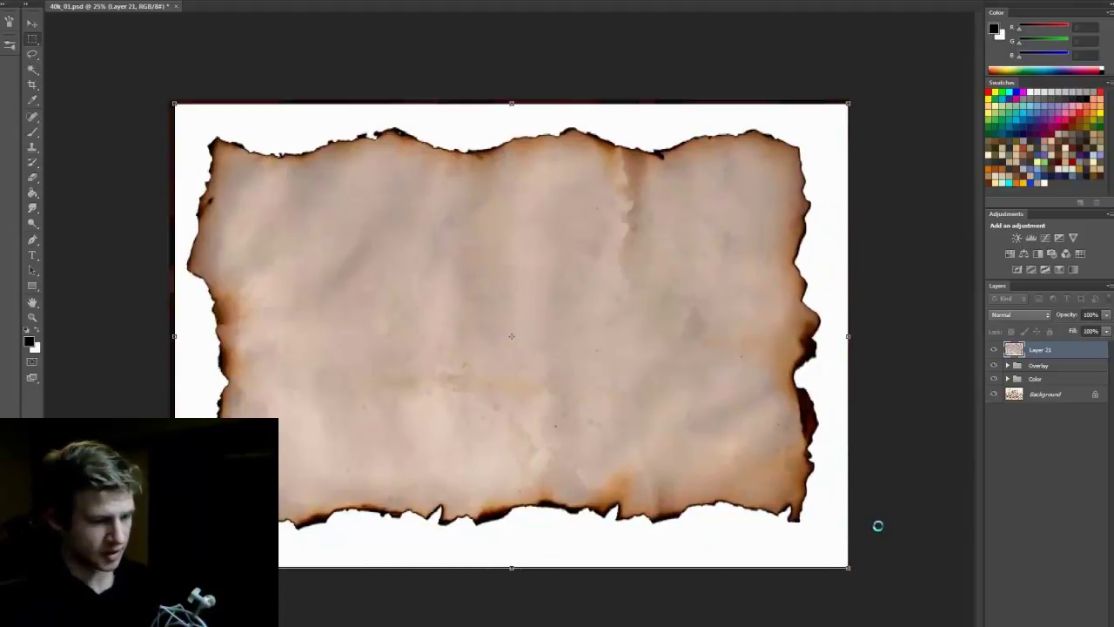
# Step: Select the strip along the paper's top edge and compress it downward with a free transform
pyautogui.moveTo(867, 79); pyautogui.dragTo(109, 160)
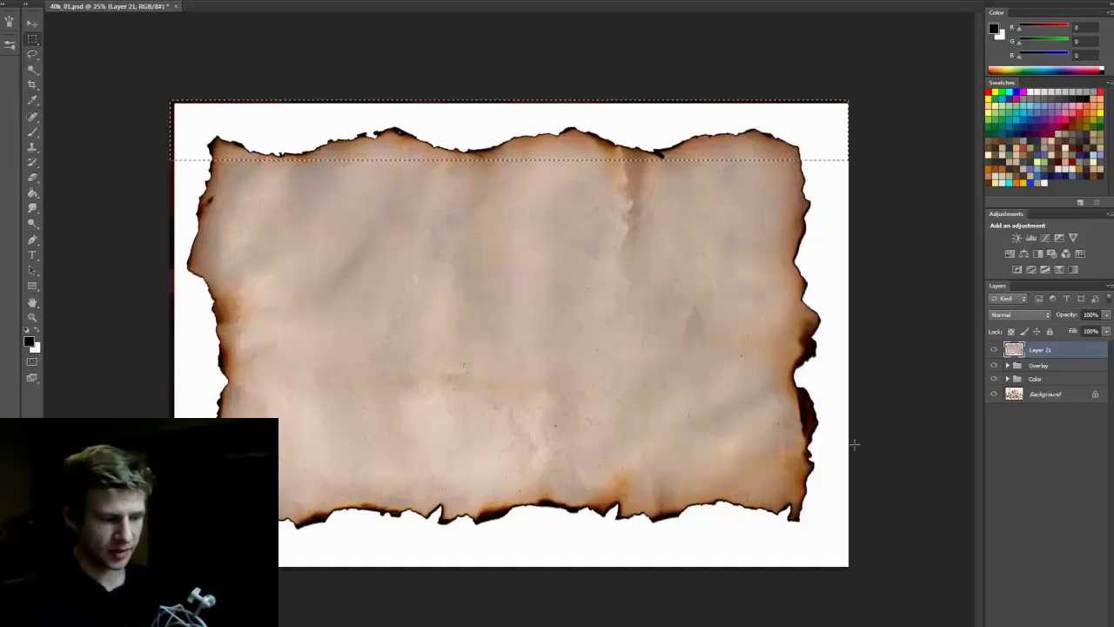
pyautogui.rightClick(612, 155)
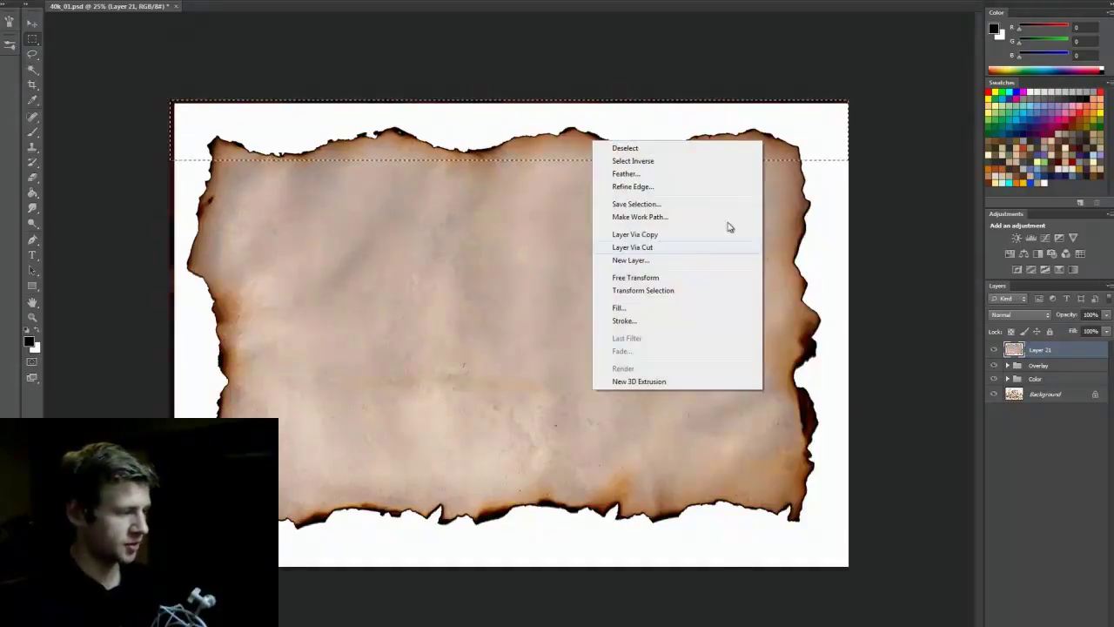
pyautogui.click(660, 288)
pyautogui.moveTo(509, 100); pyautogui.dragTo(513, 131)
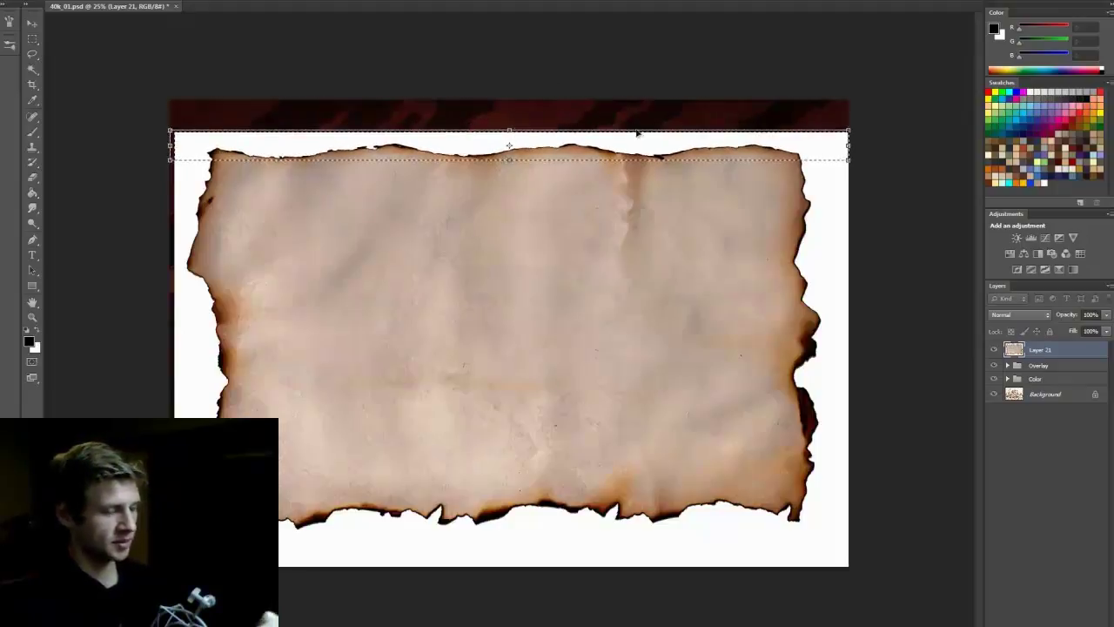
pyautogui.press('Return')
# Step: Select the strip along the paper's right edge and compress it inward with a free transform
pyautogui.moveTo(889, 107); pyautogui.dragTo(773, 608)
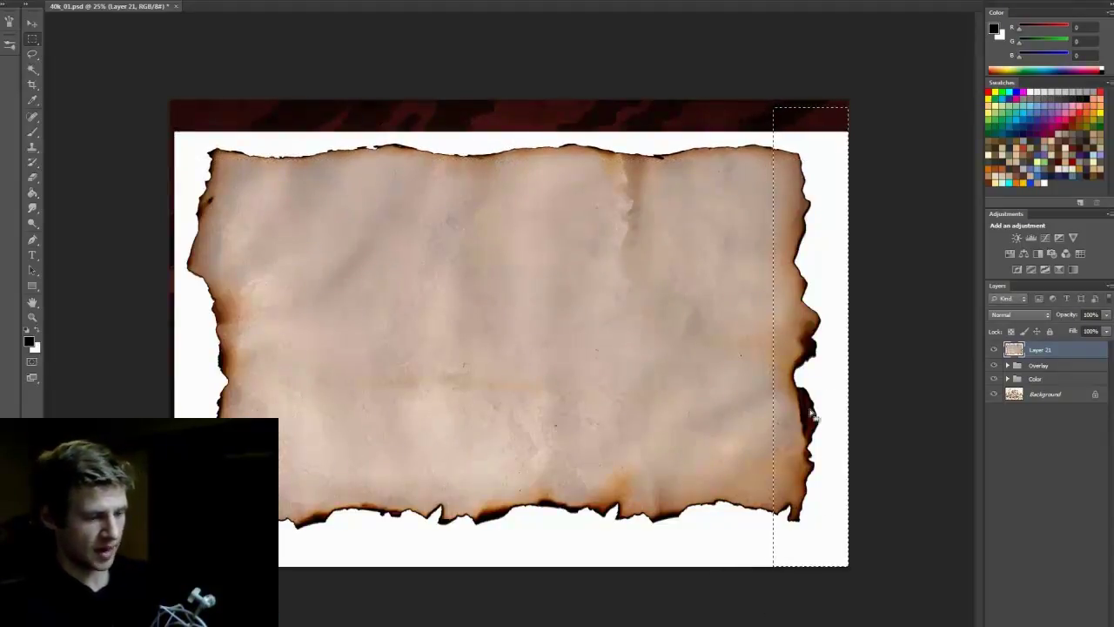
pyautogui.rightClick(808, 393)
pyautogui.click(873, 537)
pyautogui.moveTo(849, 338); pyautogui.dragTo(802, 352)
pyautogui.press('Return')
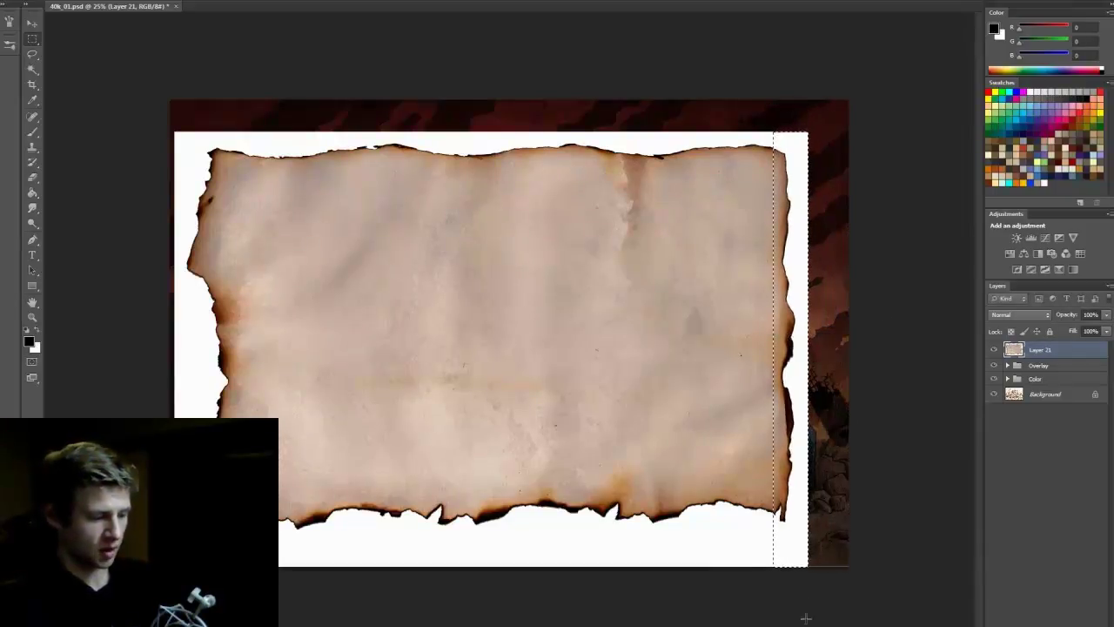
# Step: Try to compress a strip along the paper's bottom edge upward with a free transform
pyautogui.moveTo(803, 616); pyautogui.dragTo(170, 492)
pyautogui.rightClick(386, 530)
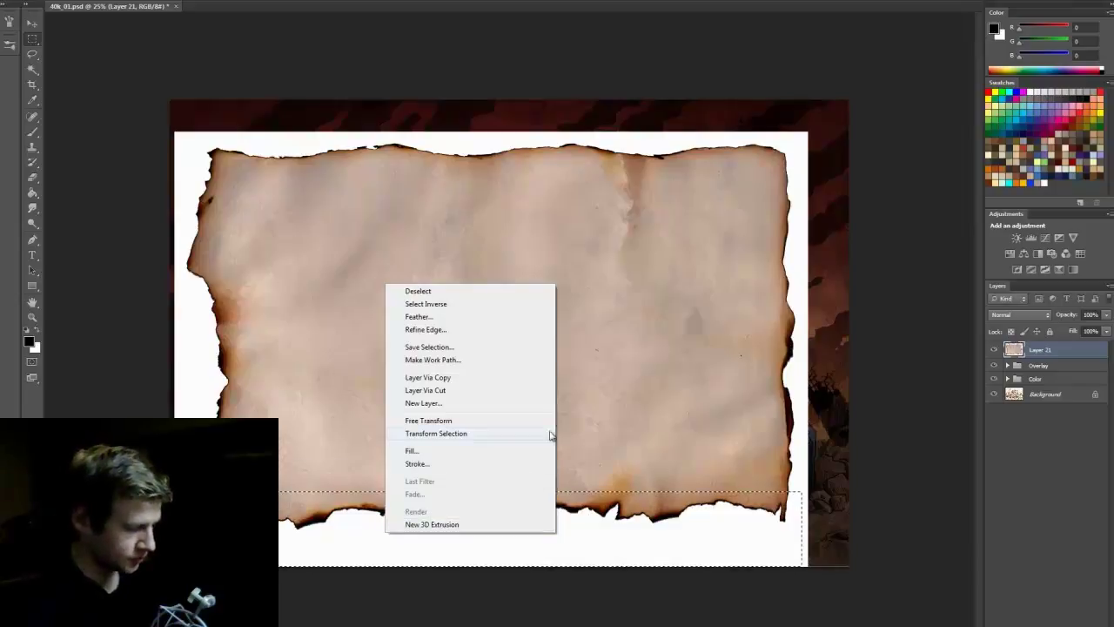
pyautogui.click(522, 420)
pyautogui.moveTo(487, 566); pyautogui.dragTo(489, 525)
pyautogui.press('Return')
pyautogui.hotkey('ctrl', 'z')
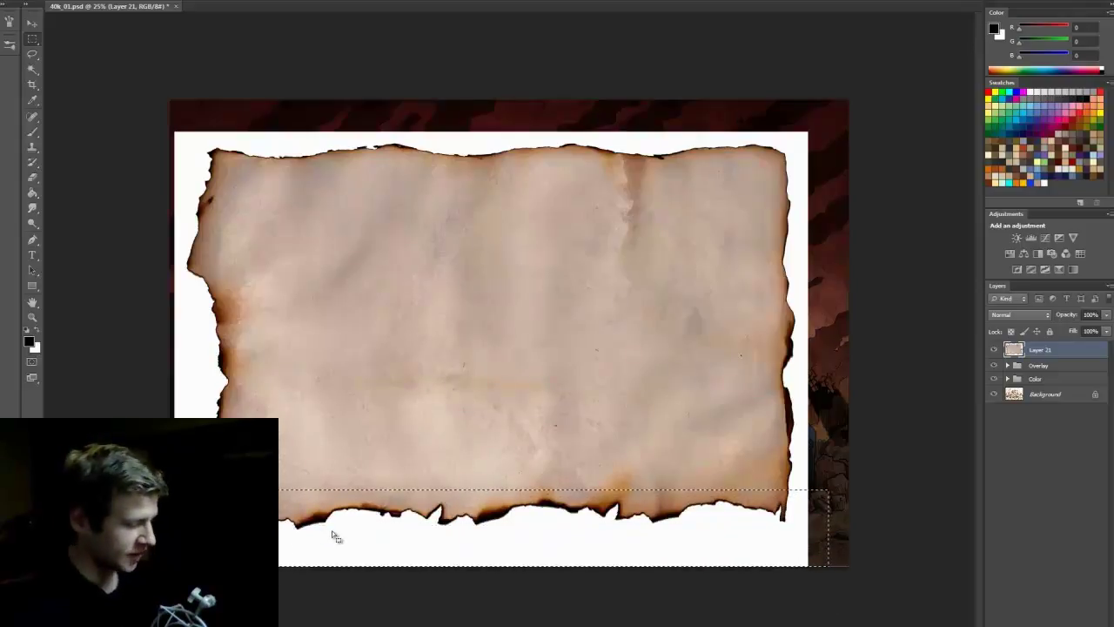
# Step: Compress the full-width strip along the paper's bottom edge upward with a free transform and clear the selection
pyautogui.rightClick(297, 531)
pyautogui.click(429, 422)
pyautogui.moveTo(502, 566); pyautogui.dragTo(509, 529)
pyautogui.press('Return')
pyautogui.hotkey('ctrl', 'd')
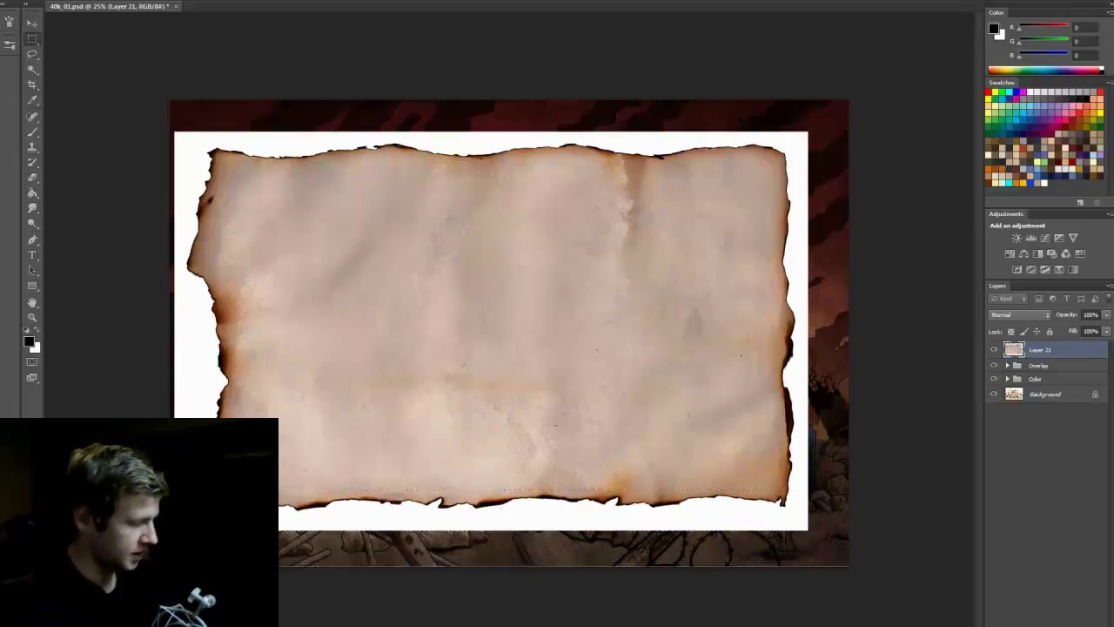
# Step: Select the strip along the paper's left edge and compress it inward with a free transform
pyautogui.moveTo(169, 564); pyautogui.dragTo(252, 100)
pyautogui.rightClick(224, 386)
pyautogui.click(356, 520)
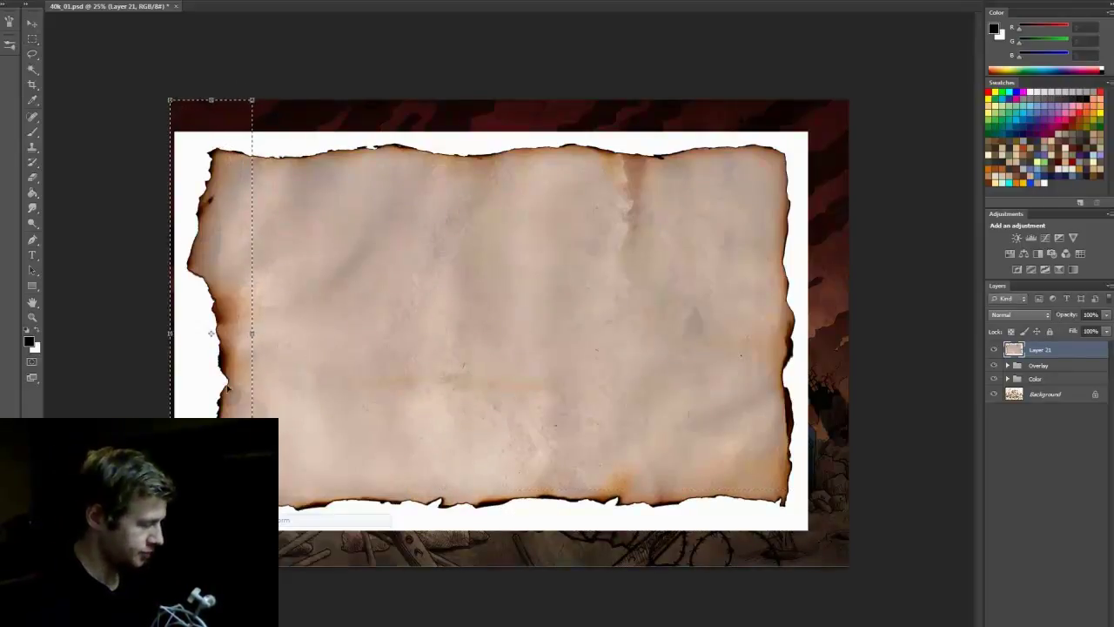
pyautogui.moveTo(170, 335); pyautogui.dragTo(210, 340)
pyautogui.press('Return')
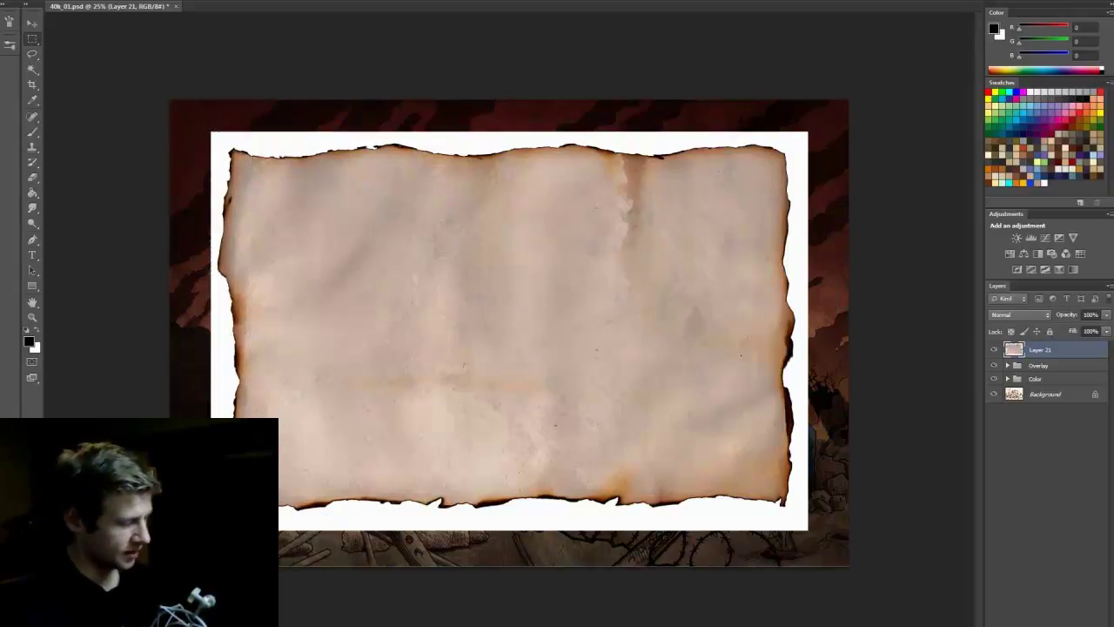
# Step: Select the paper's lower-left corner area, warp its burnt edges slightly outward, and clear the selection
pyautogui.moveTo(198, 550); pyautogui.dragTo(423, 322)
pyautogui.rightClick(349, 393)
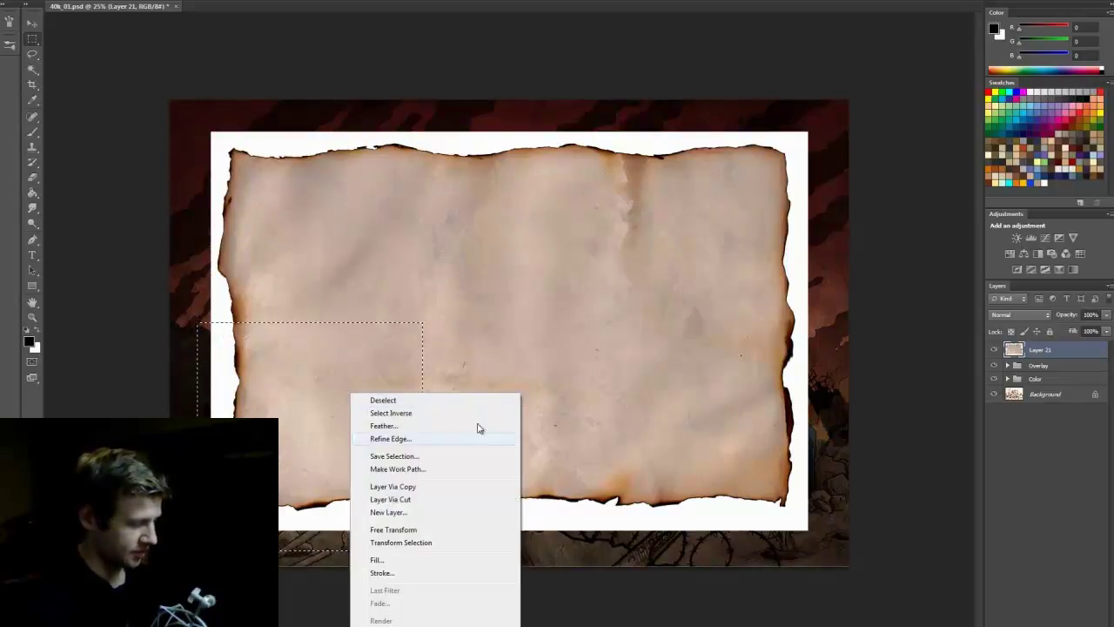
pyautogui.click(427, 531)
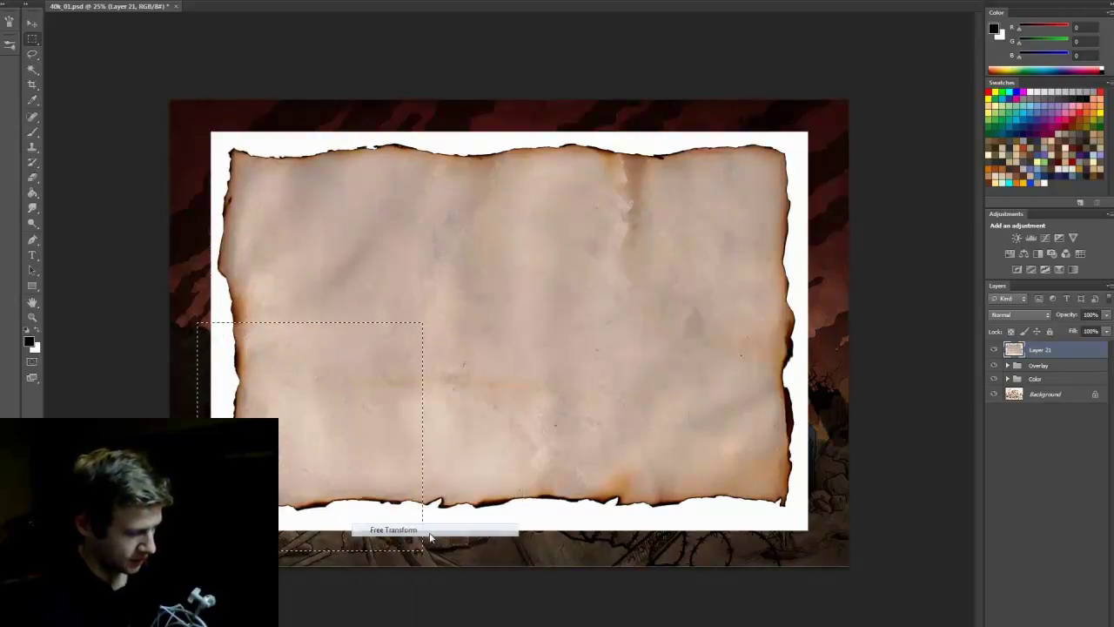
pyautogui.rightClick(366, 383)
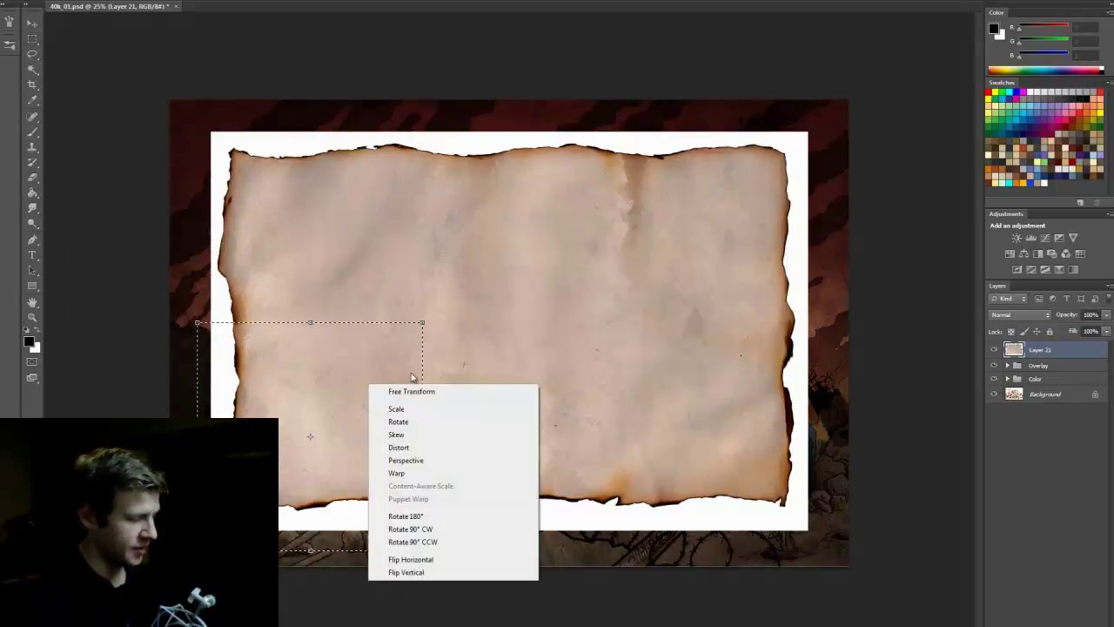
pyautogui.click(421, 472)
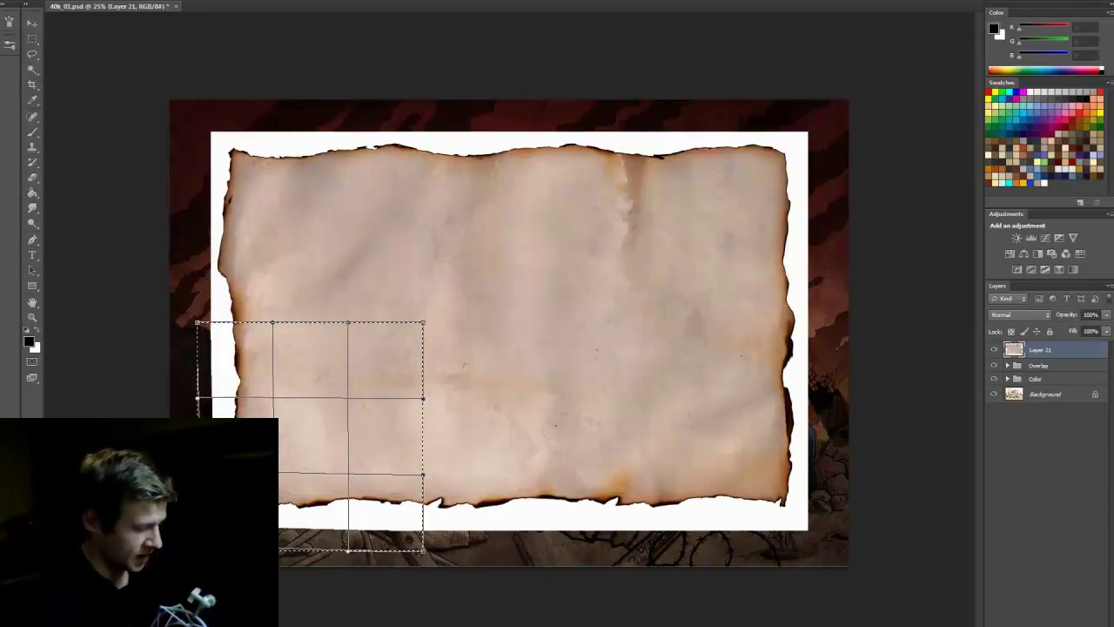
pyautogui.moveTo(287, 518); pyautogui.dragTo(287, 509)
pyautogui.moveTo(248, 403); pyautogui.dragTo(241, 407)
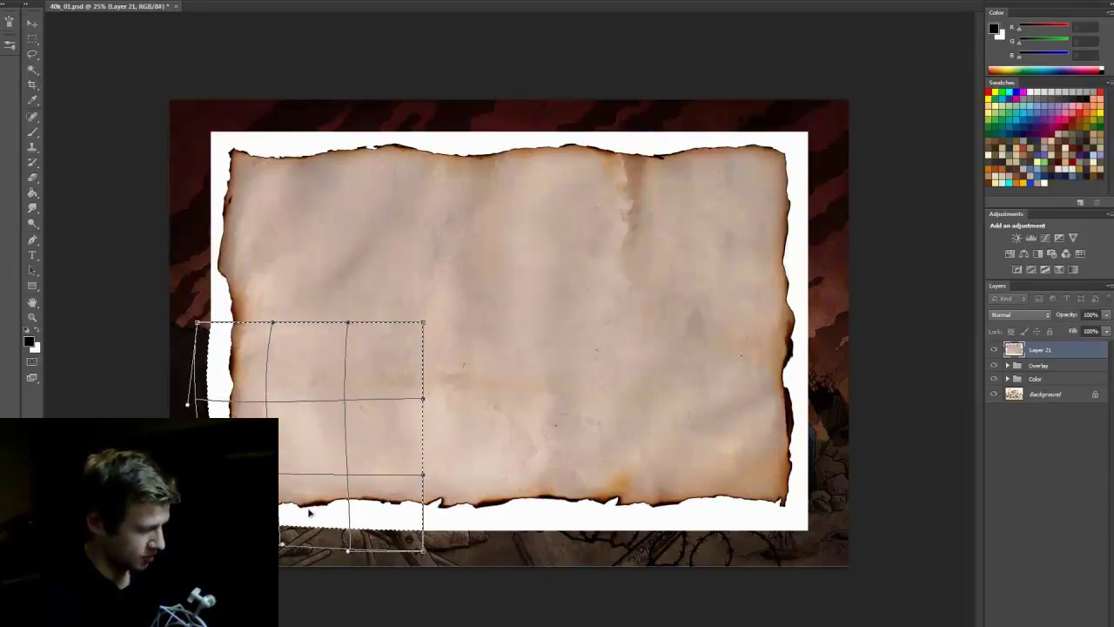
pyautogui.moveTo(309, 513); pyautogui.dragTo(313, 511)
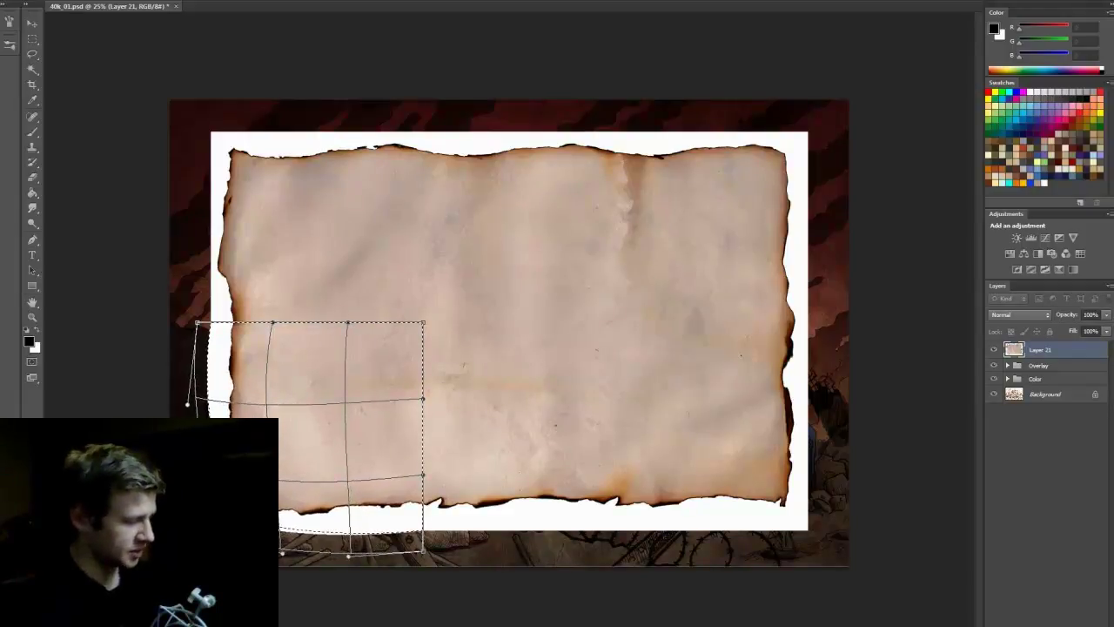
pyautogui.press('Return')
pyautogui.hotkey('ctrl', 'd')
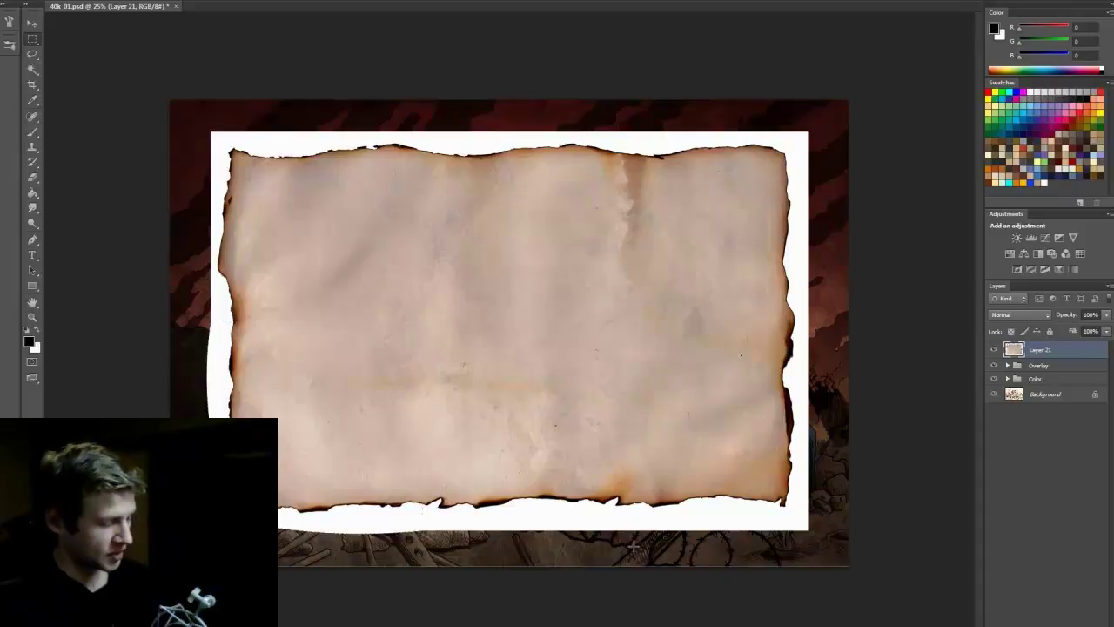
# Step: Compare blending modes such as Darker Color, Soft Light, Hard Light and Hard Mix on Layer 21, and set it to Multiply
pyautogui.click(1032, 318)
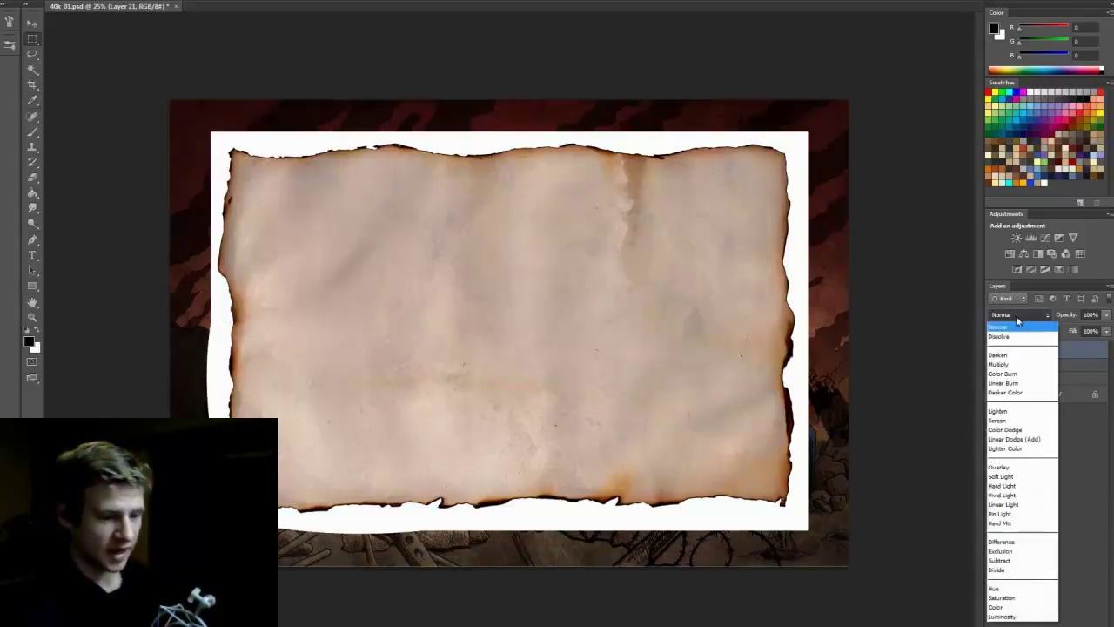
pyautogui.click(1032, 318)
pyautogui.scroll(-2, 1032, 318)
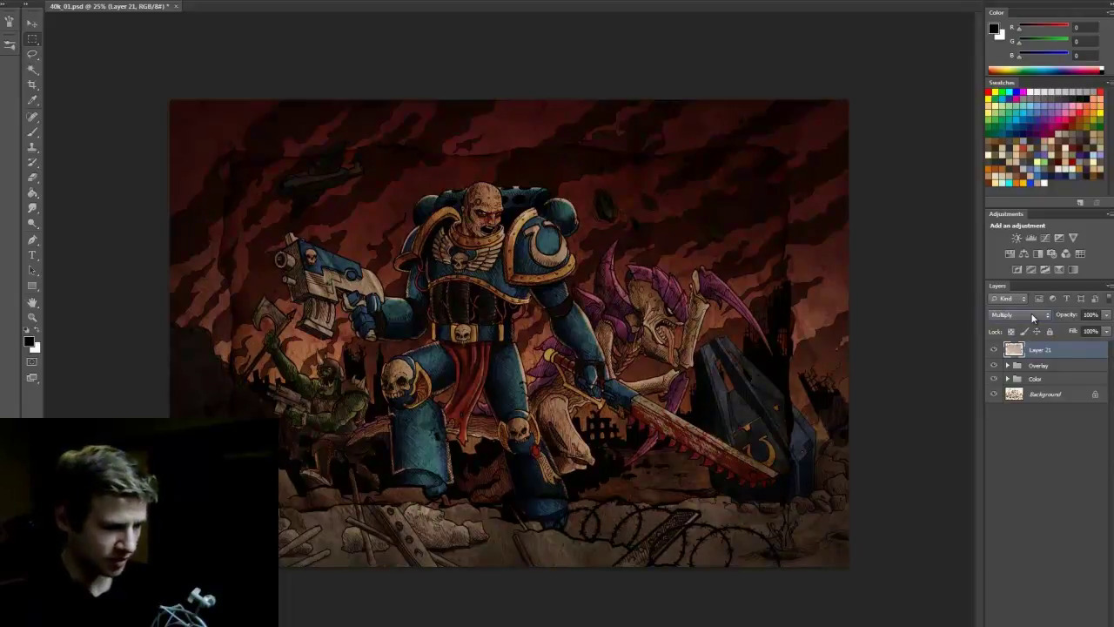
pyautogui.scroll(-3, 1030, 312)
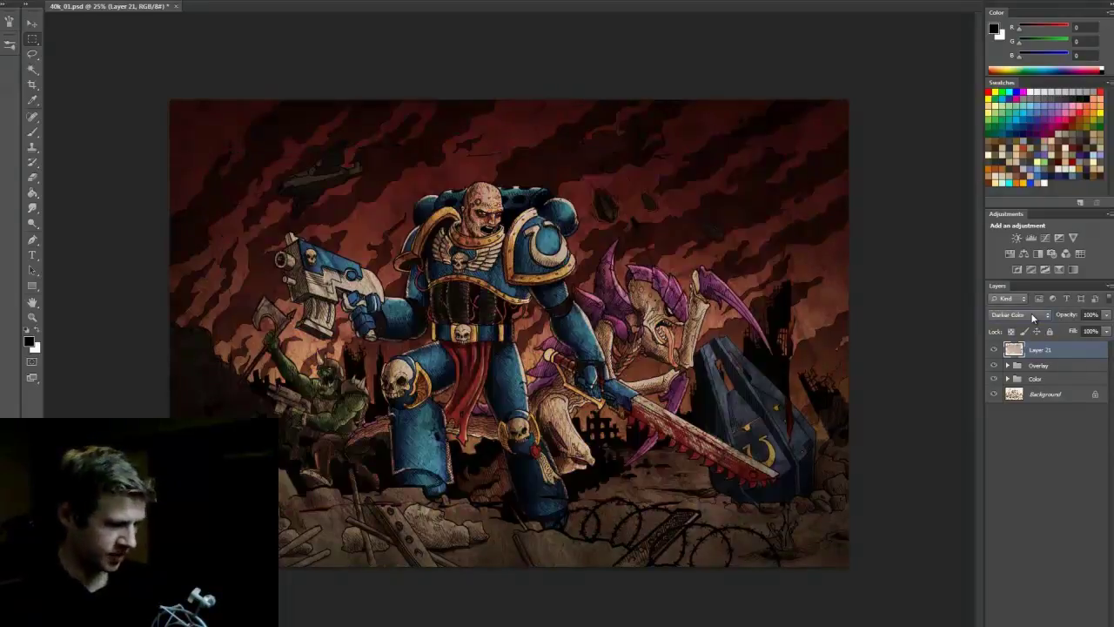
pyautogui.scroll(-7, 1032, 316)
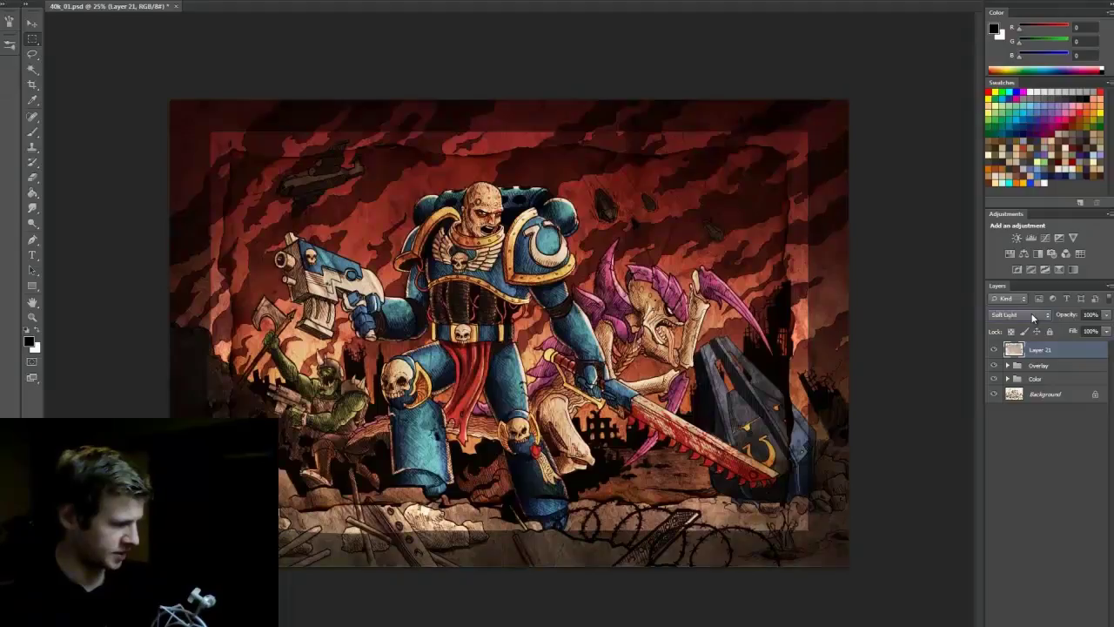
pyautogui.scroll(-1, 1033, 317)
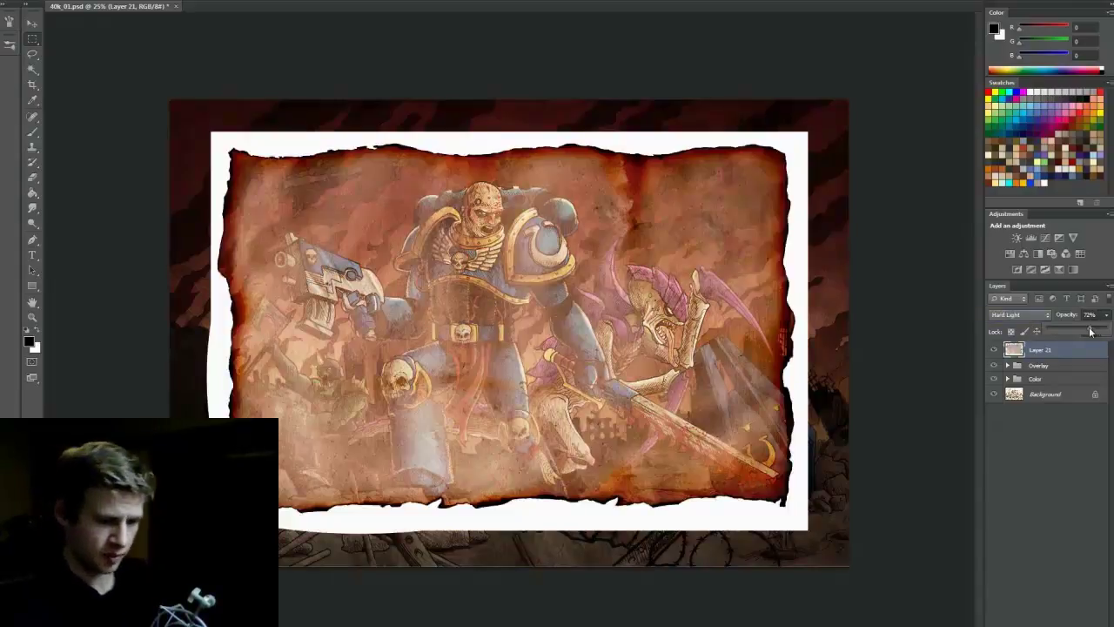
pyautogui.scroll(-3, 1031, 315)
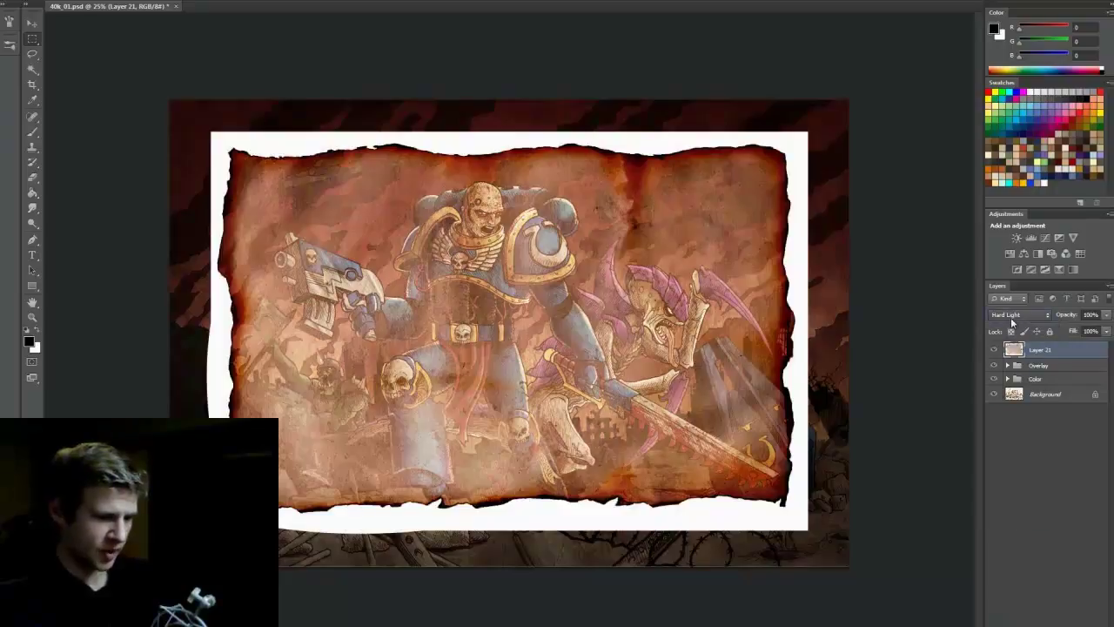
pyautogui.scroll(-3, 1012, 317)
pyautogui.scroll(-3, 1010, 317)
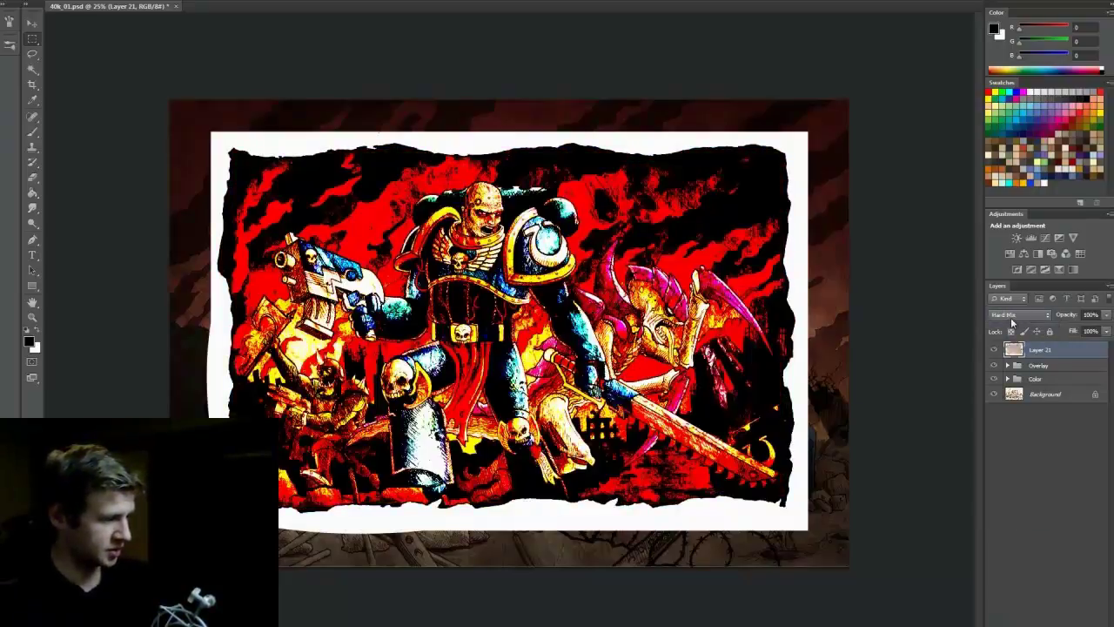
pyautogui.click(1027, 316)
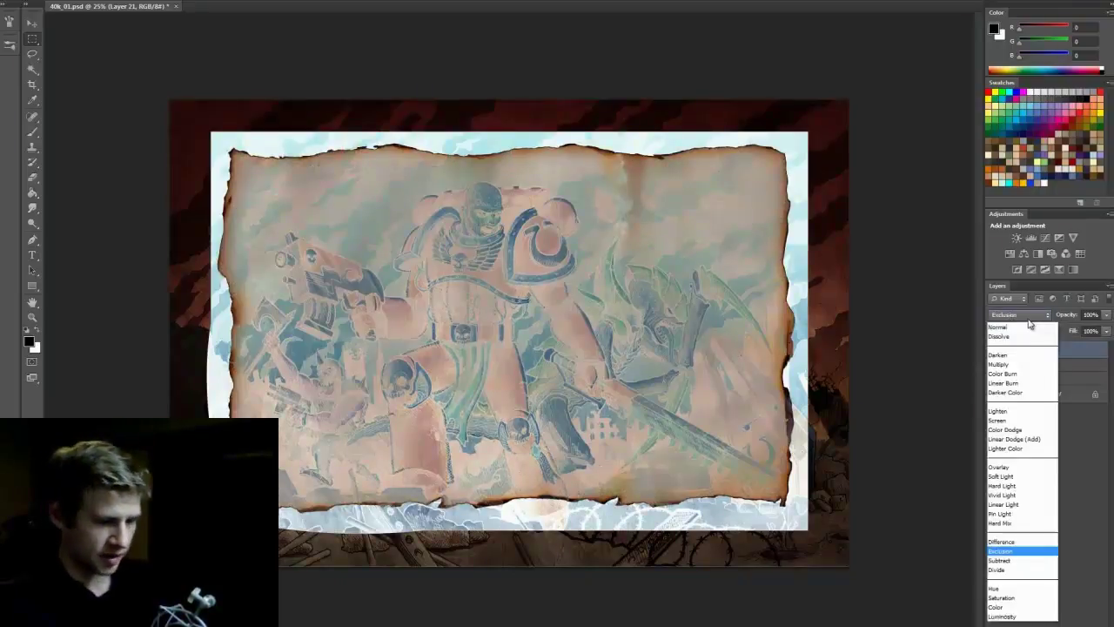
pyautogui.click(1007, 364)
# Step: Enlarge the Multiply paper layer beyond the canvas on all sides so its burnt edges frame the artwork's border
pyautogui.hotkey('ctrl', 't')
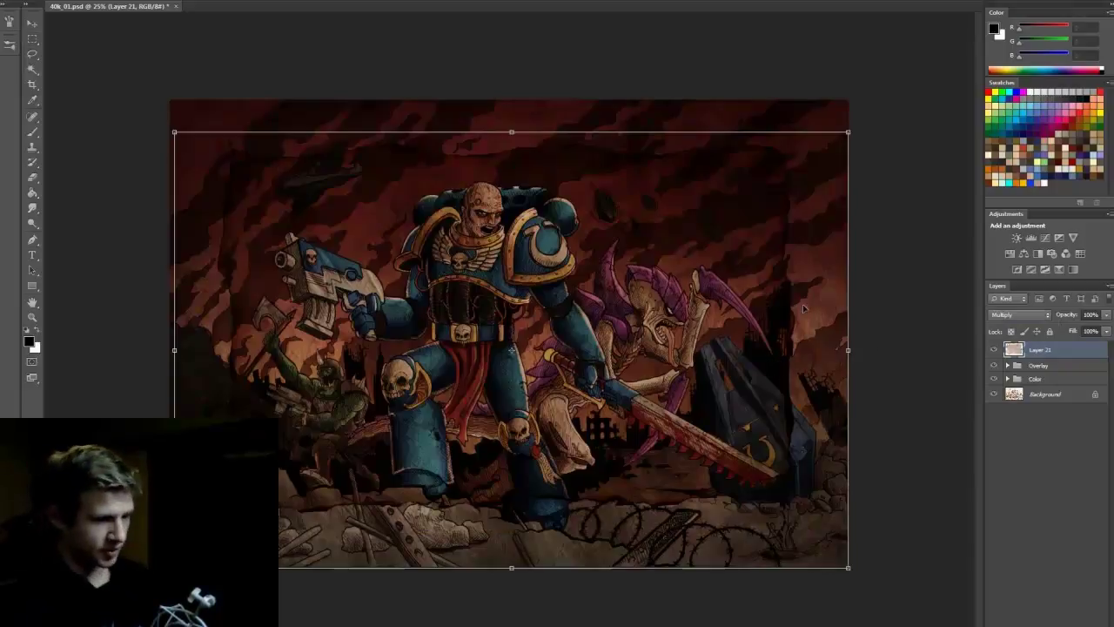
pyautogui.moveTo(853, 128); pyautogui.dragTo(903, 91)
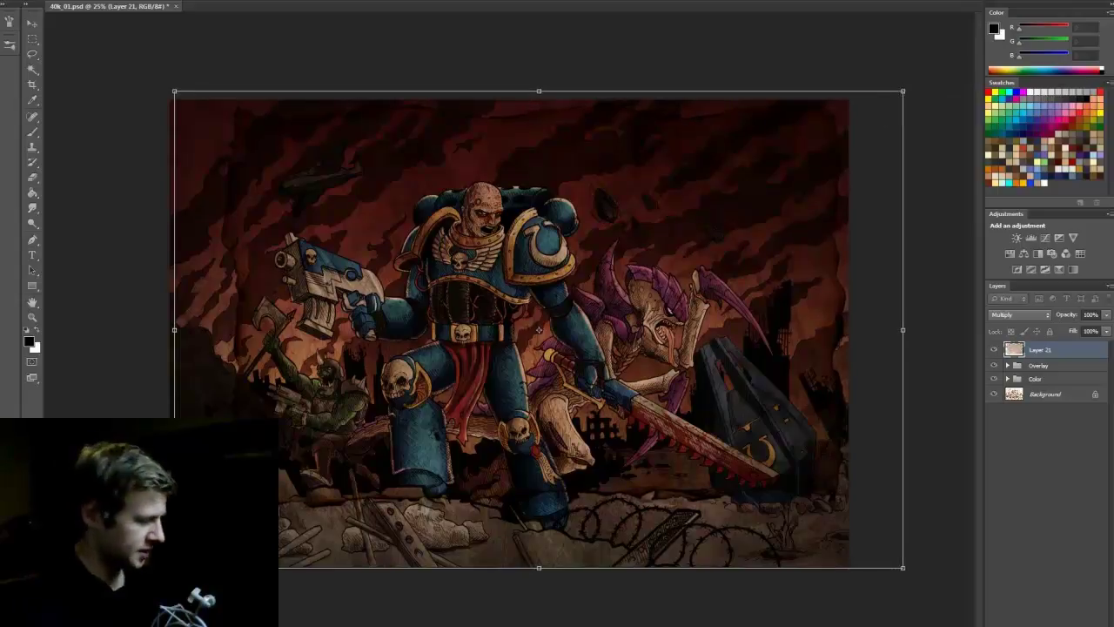
pyautogui.moveTo(174, 568); pyautogui.dragTo(120, 626)
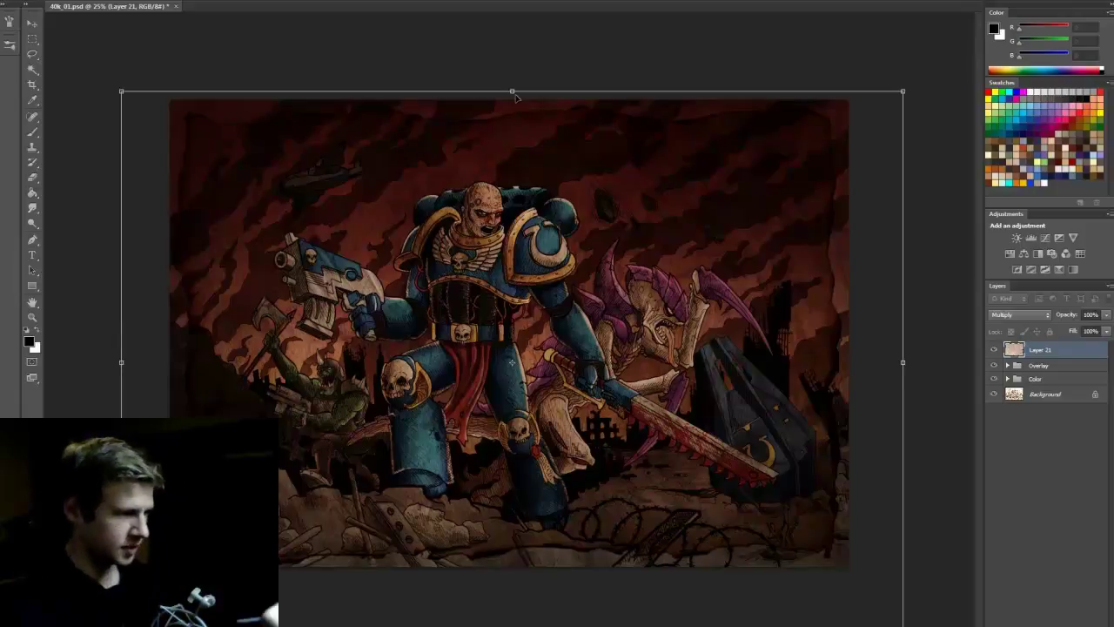
pyautogui.moveTo(512, 90); pyautogui.dragTo(513, 87)
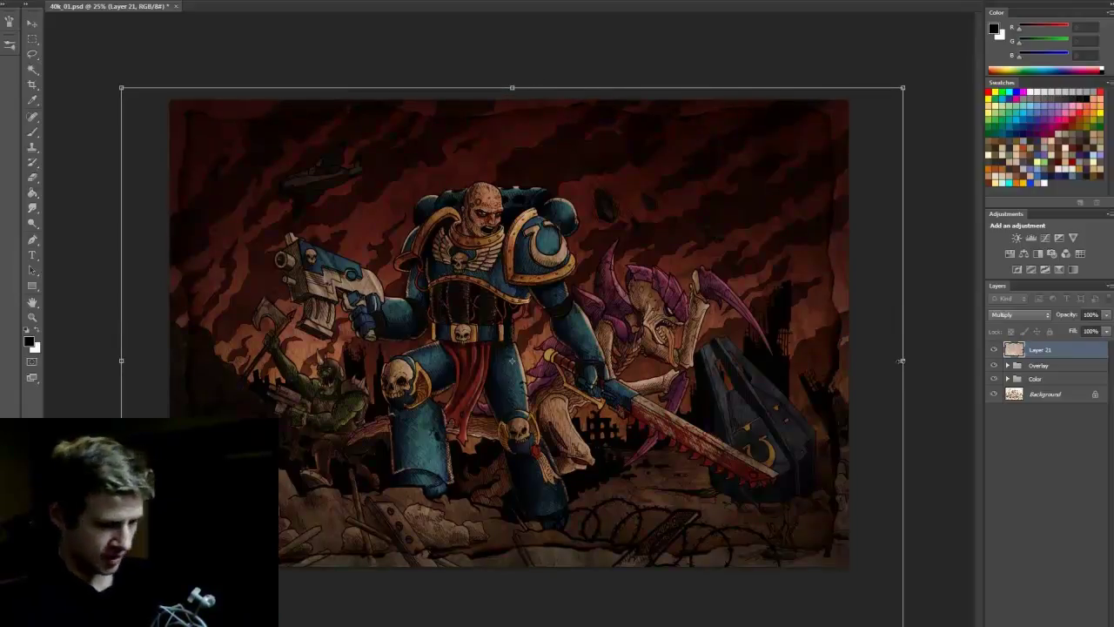
pyautogui.moveTo(900, 359); pyautogui.dragTo(905, 361)
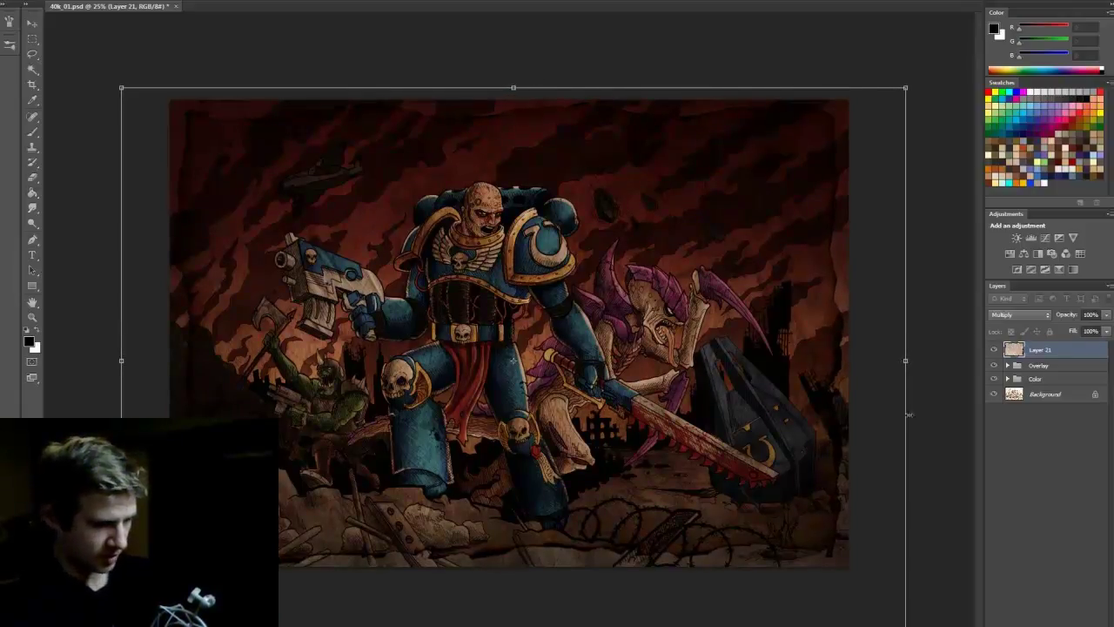
pyautogui.press('m')
pyautogui.press('Return')
# Step: Select the paper's lower-right area and warp its burnt corner slightly outward beyond the canvas corner
pyautogui.moveTo(876, 604); pyautogui.dragTo(548, 332)
pyautogui.rightClick(735, 485)
pyautogui.click(790, 363)
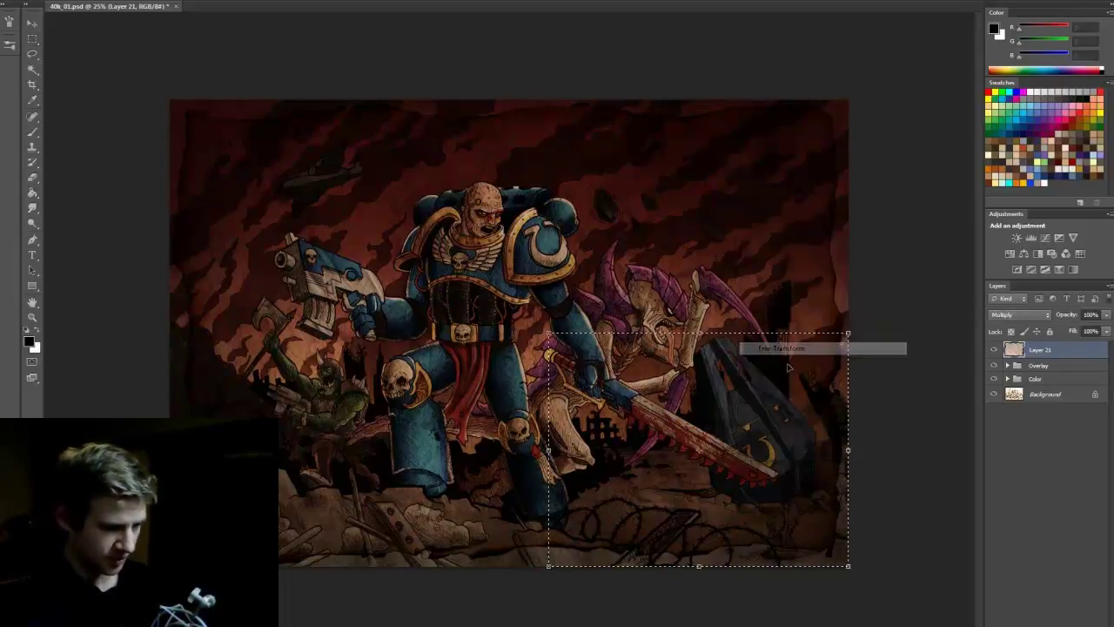
pyautogui.rightClick(786, 376)
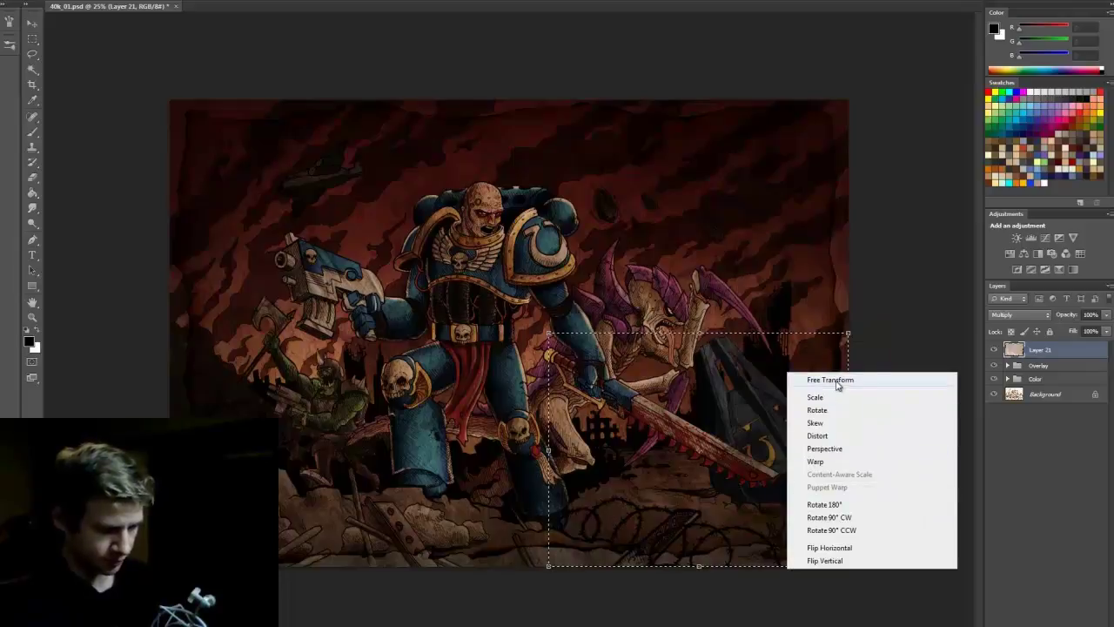
pyautogui.rightClick(794, 397)
pyautogui.click(822, 486)
pyautogui.moveTo(810, 522); pyautogui.dragTo(852, 574)
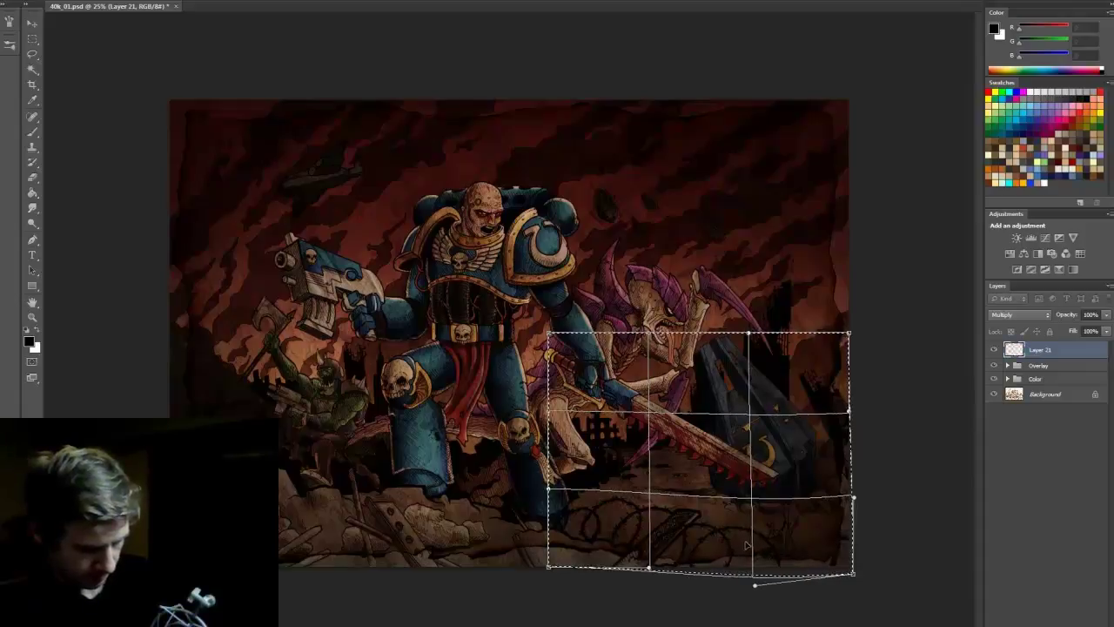
pyautogui.press('Return')
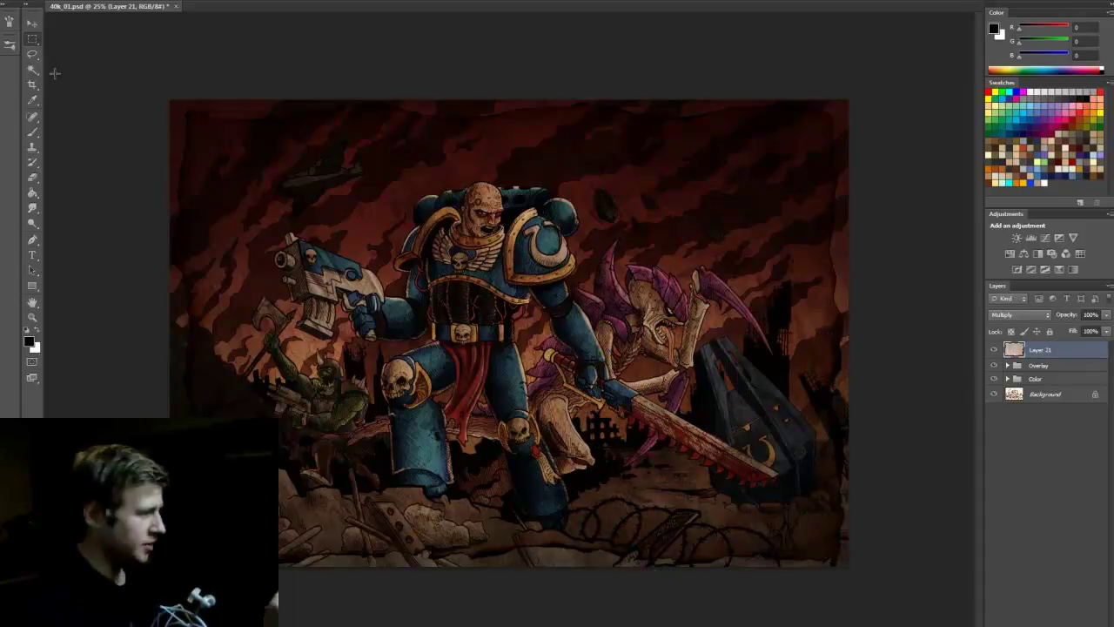
# Step: Select the area outside the burnt paper edges, add a new layer above Layer 21, and expand the selection by 4 pixels
pyautogui.click(842, 113)
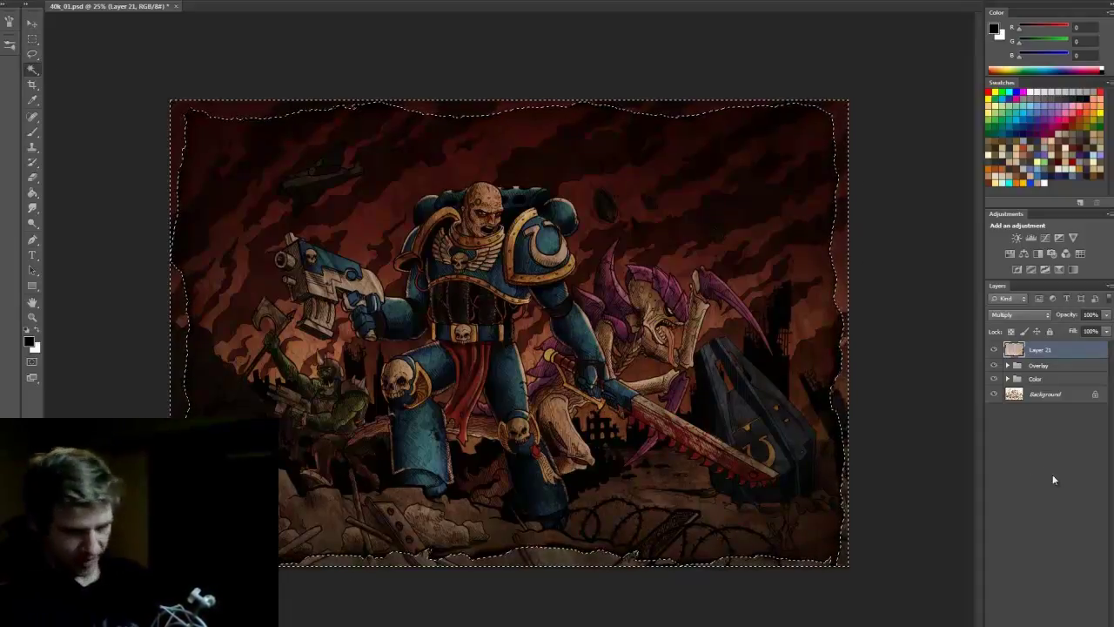
pyautogui.click(1054, 617)
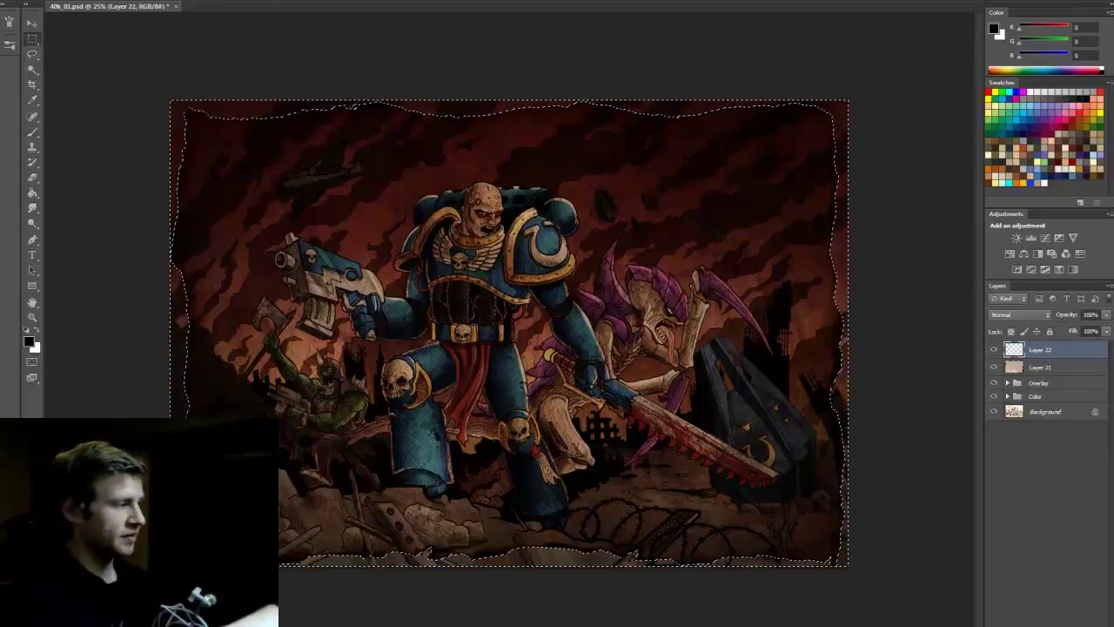
pyautogui.click(181, 2)
pyautogui.moveTo(156, 2)
pyautogui.moveTo(203, 100)
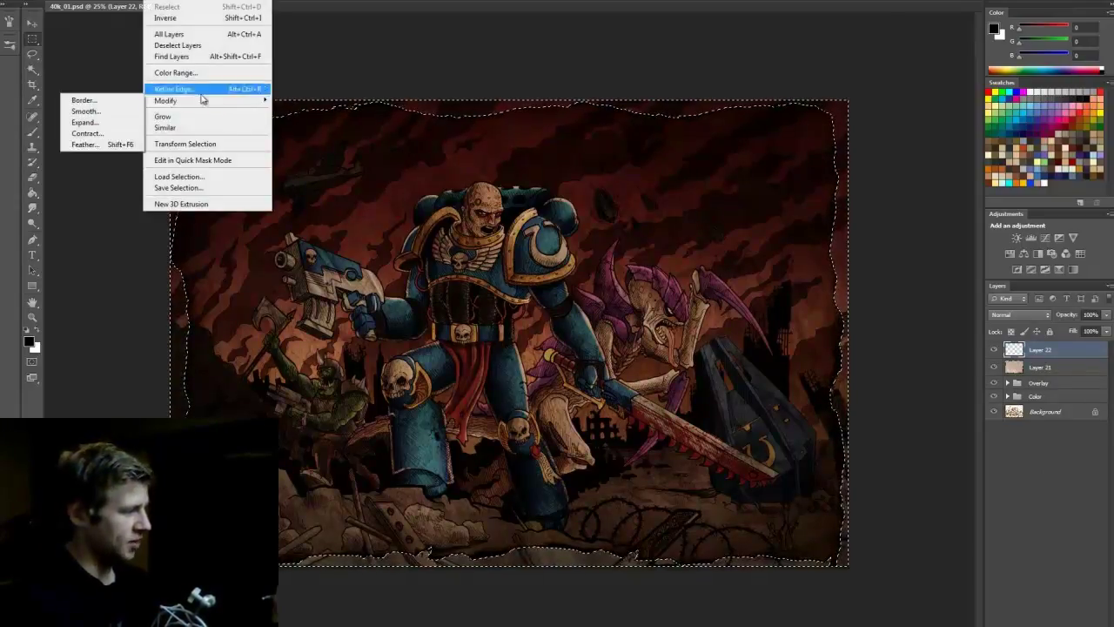
pyautogui.click(87, 123)
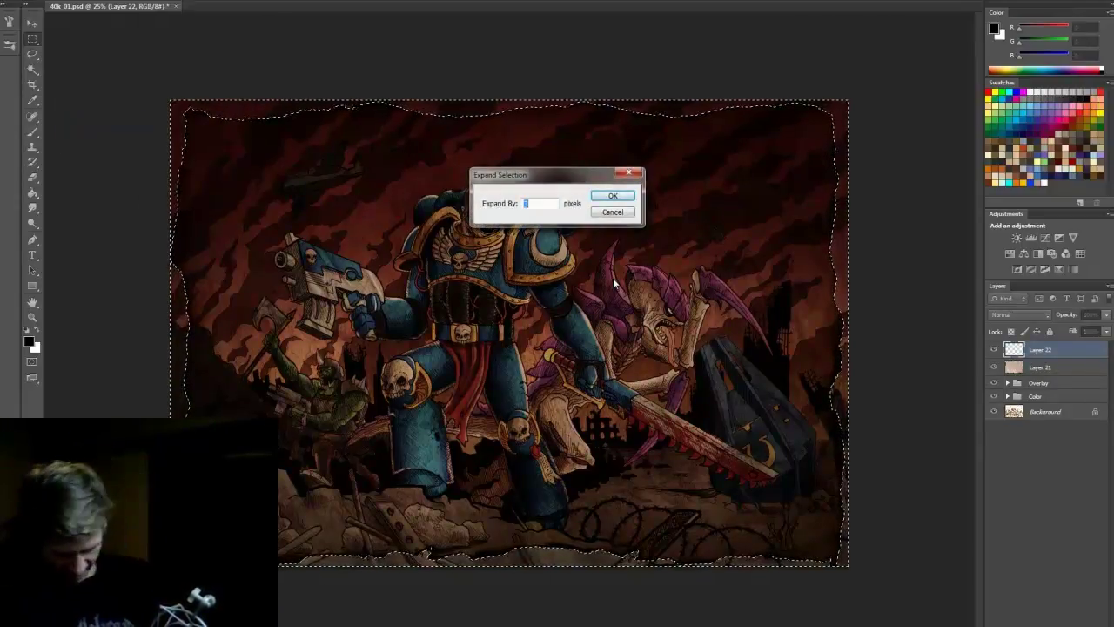
pyautogui.write('4')
pyautogui.press('Return')
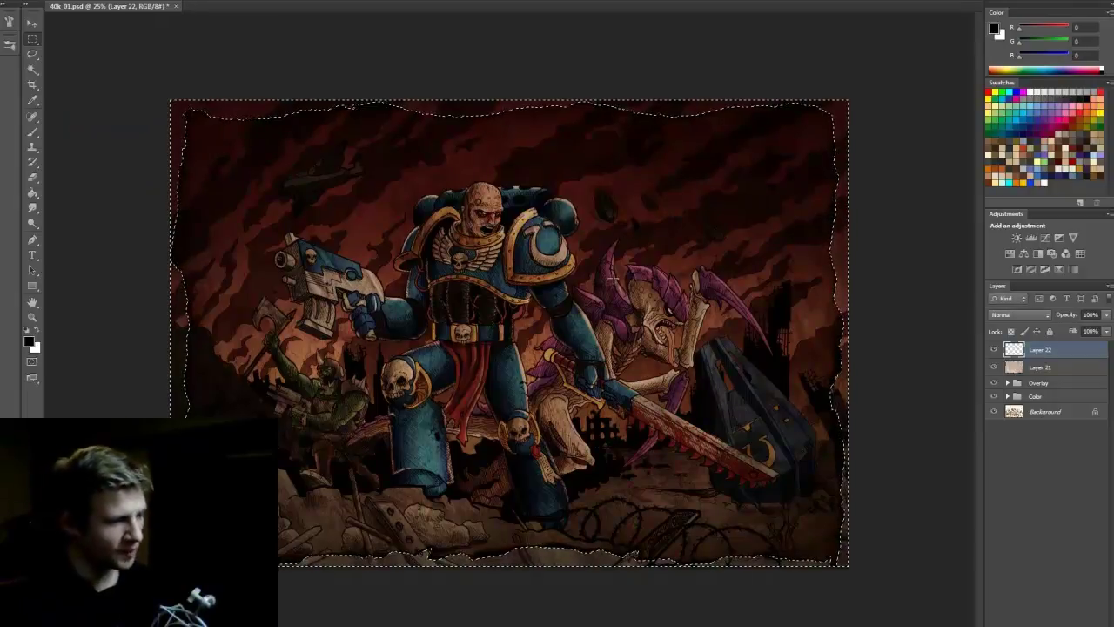
# Step: Fill the border selection on Layer 22 with the black foreground color at 100% opacity, clear the selection, and save the file
pyautogui.rightClick(844, 134)
pyautogui.click(887, 299)
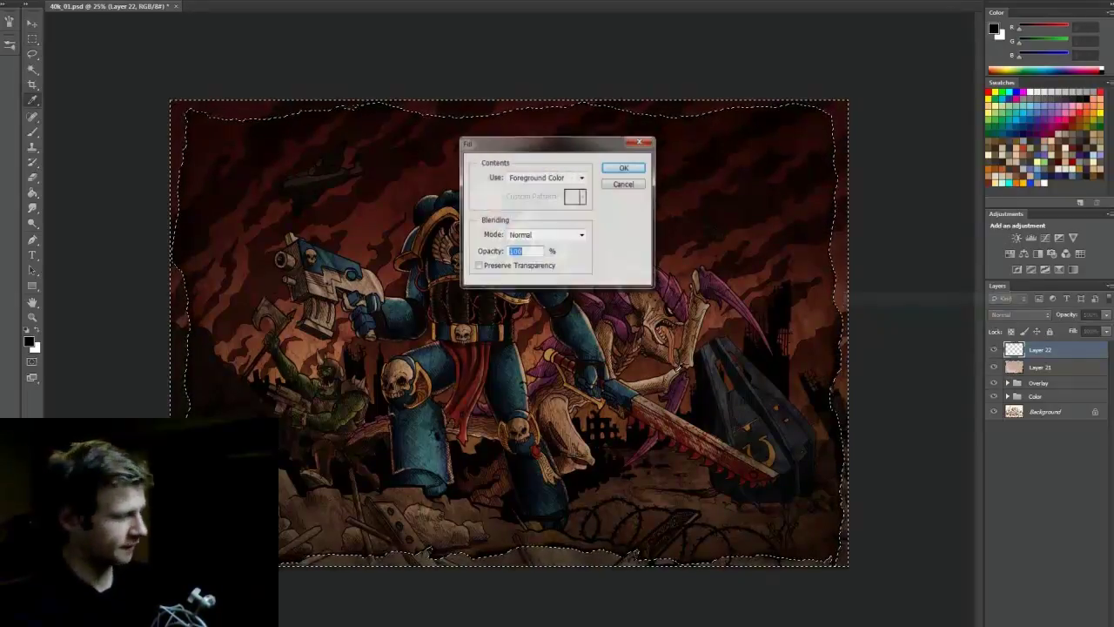
pyautogui.press('Return')
pyautogui.hotkey('ctrl', 'd')
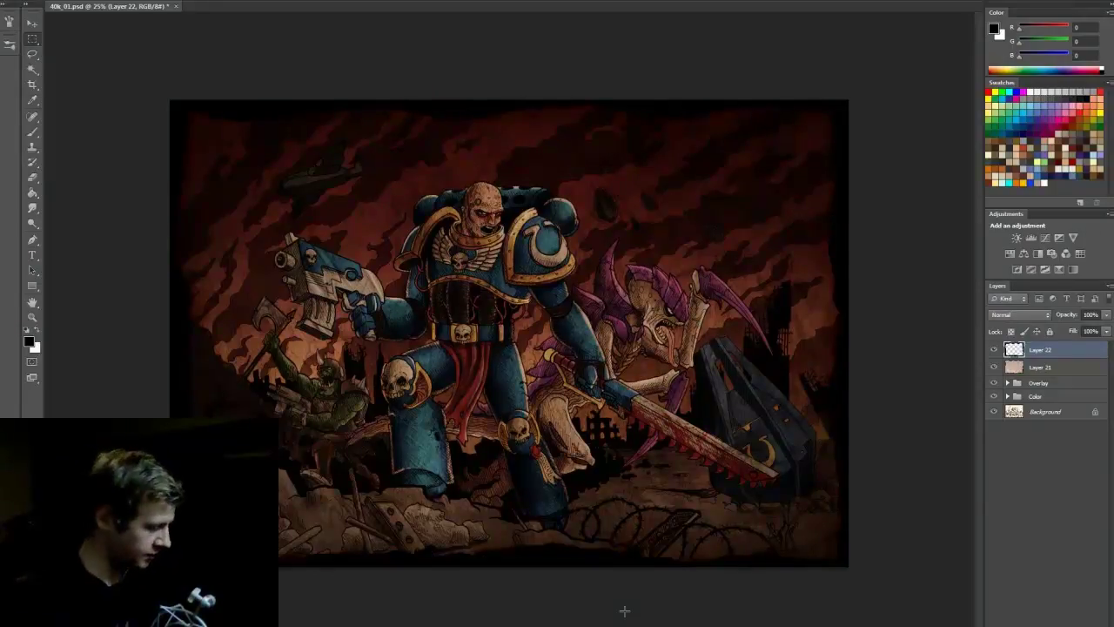
pyautogui.press('b')
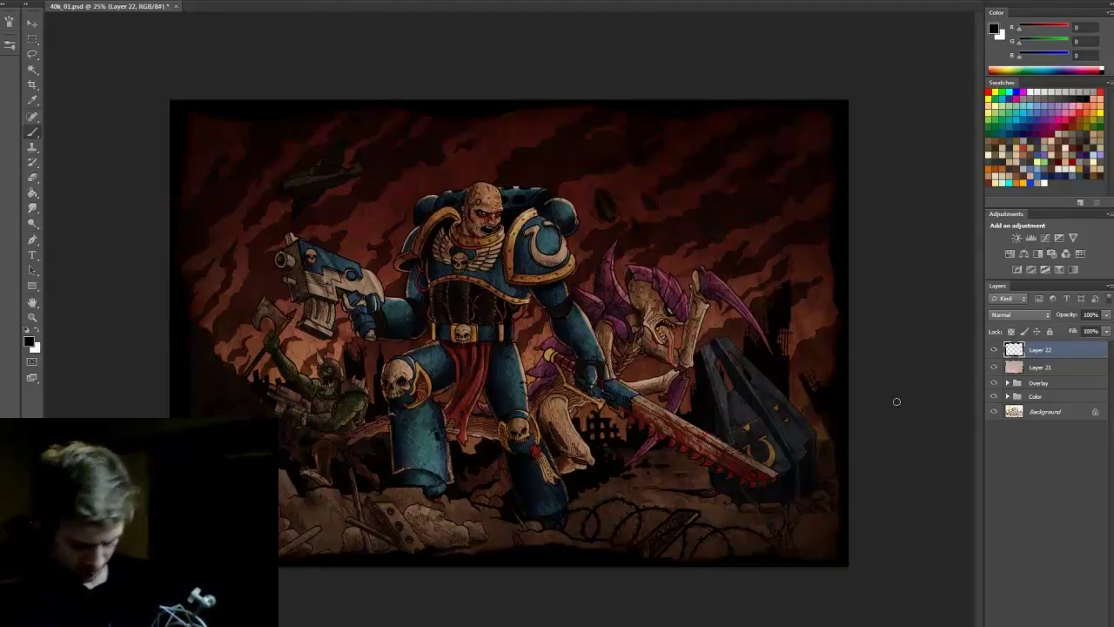
pyautogui.hotkey('ctrl', 's')
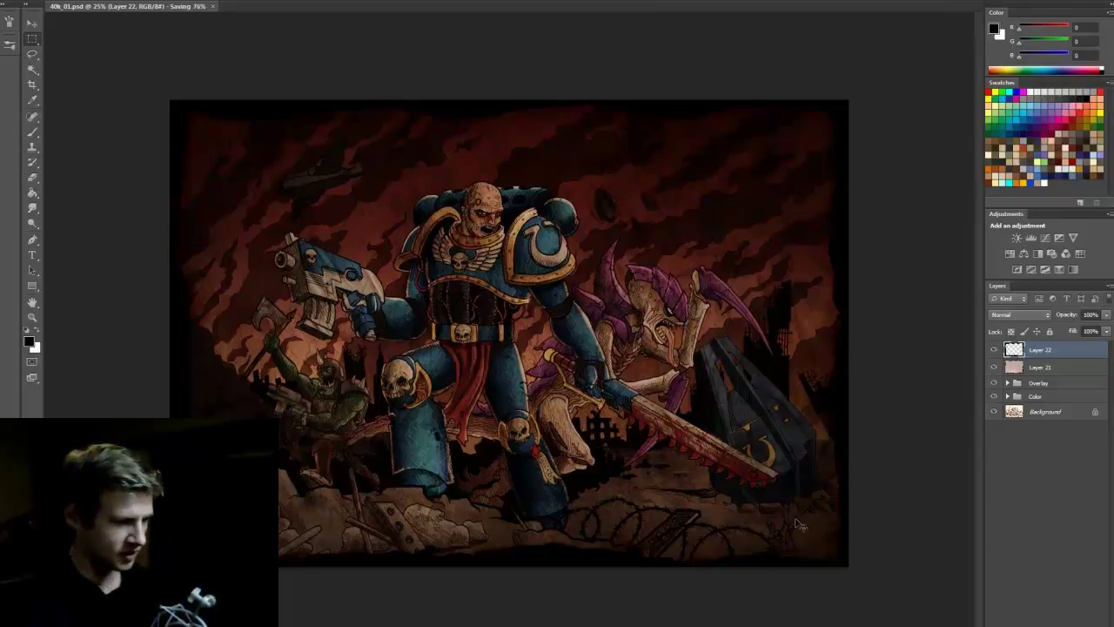
# Step: Lower the opacity of the Background copy 3 layer in the Overlay group to 57%
pyautogui.click(1007, 383)
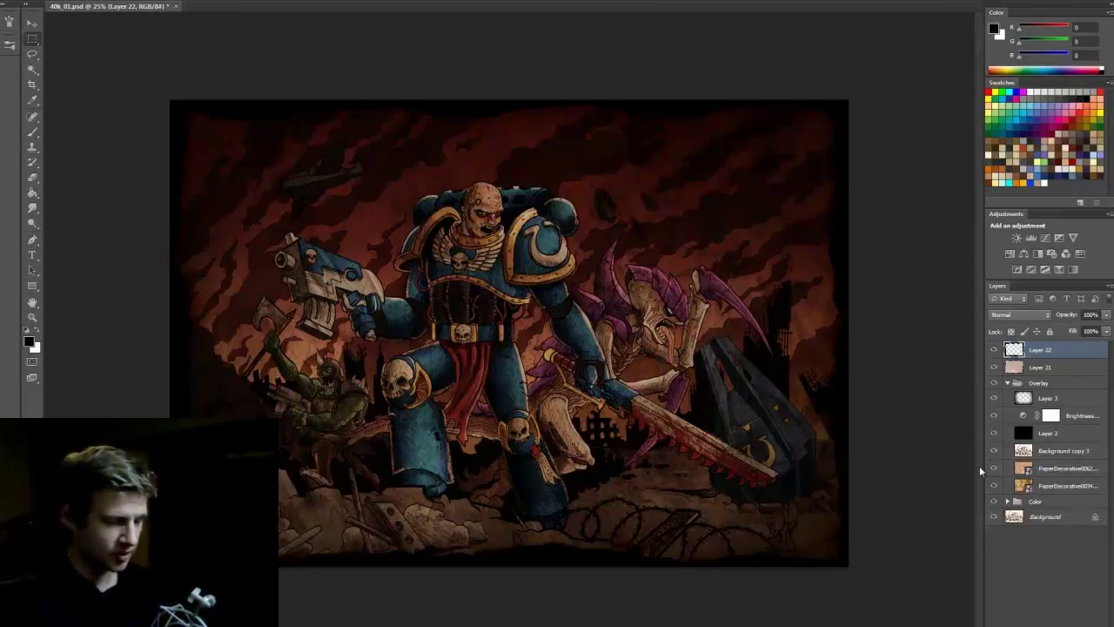
pyautogui.click(1058, 451)
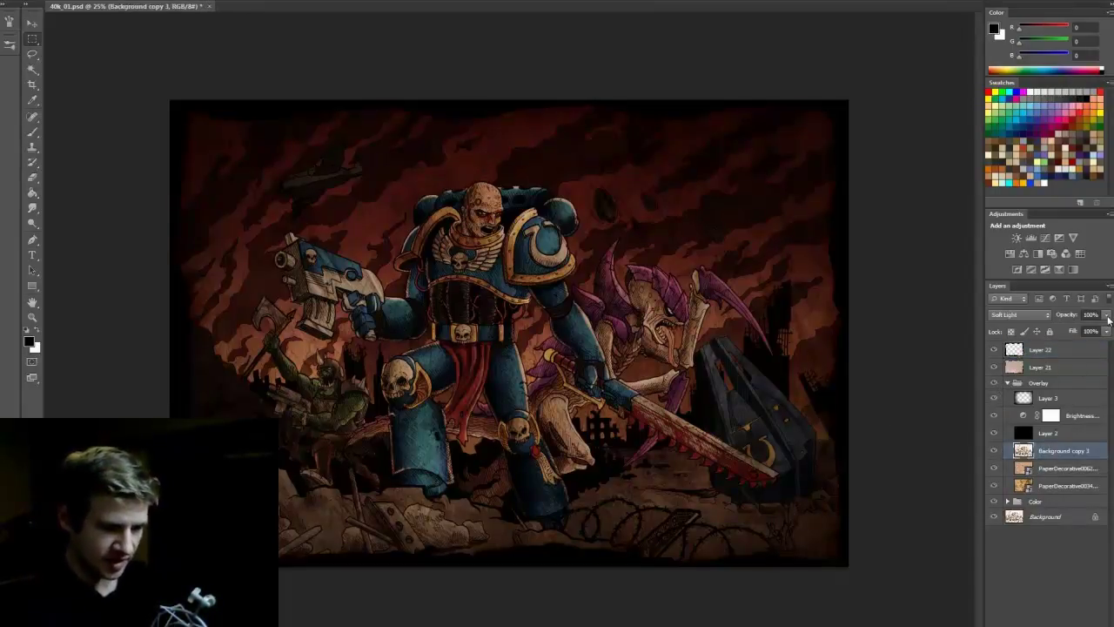
pyautogui.moveTo(1106, 314); pyautogui.dragTo(1081, 332)
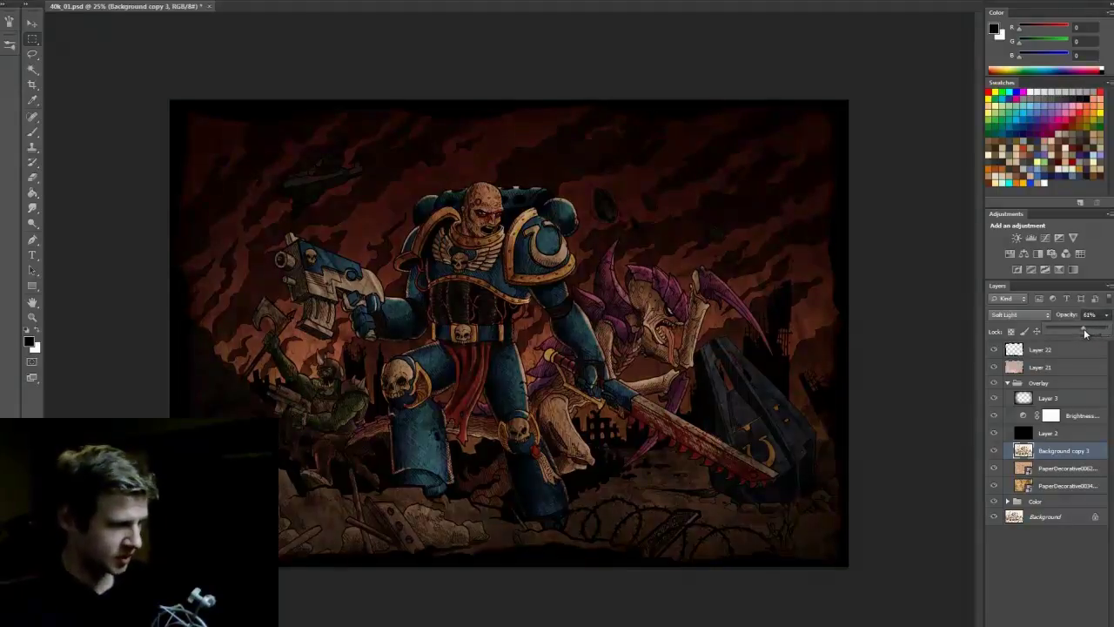
# Step: Raise the Brightness/Contrast adjustment to brightness 121 and contrast 41, and set Layer 2's opacity to 67%
pyautogui.doubleClick(1041, 416)
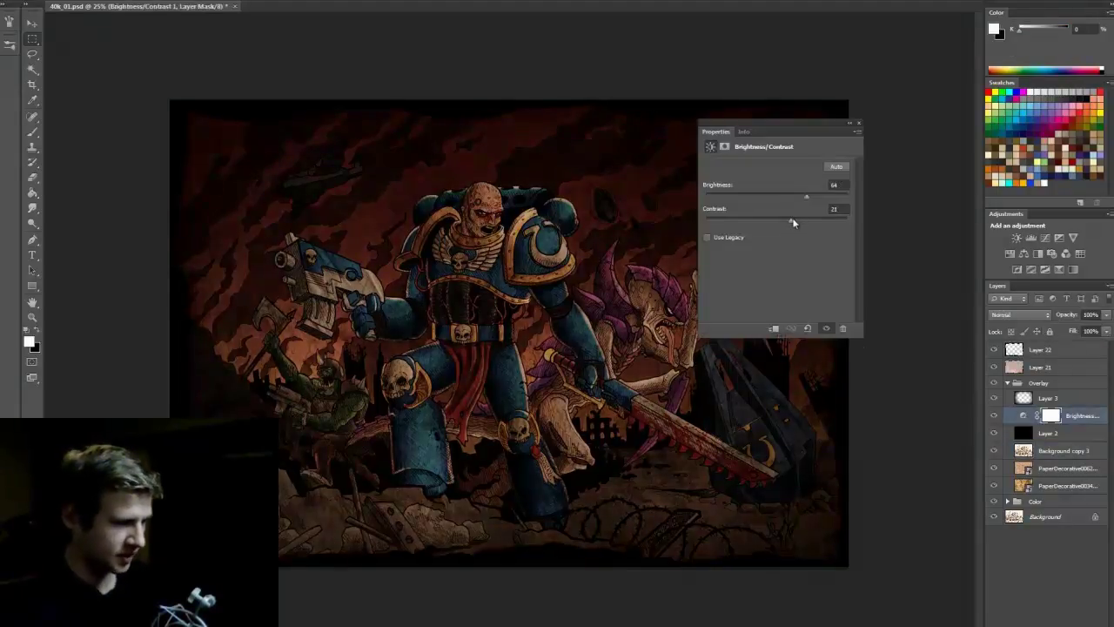
pyautogui.moveTo(793, 223); pyautogui.dragTo(833, 203)
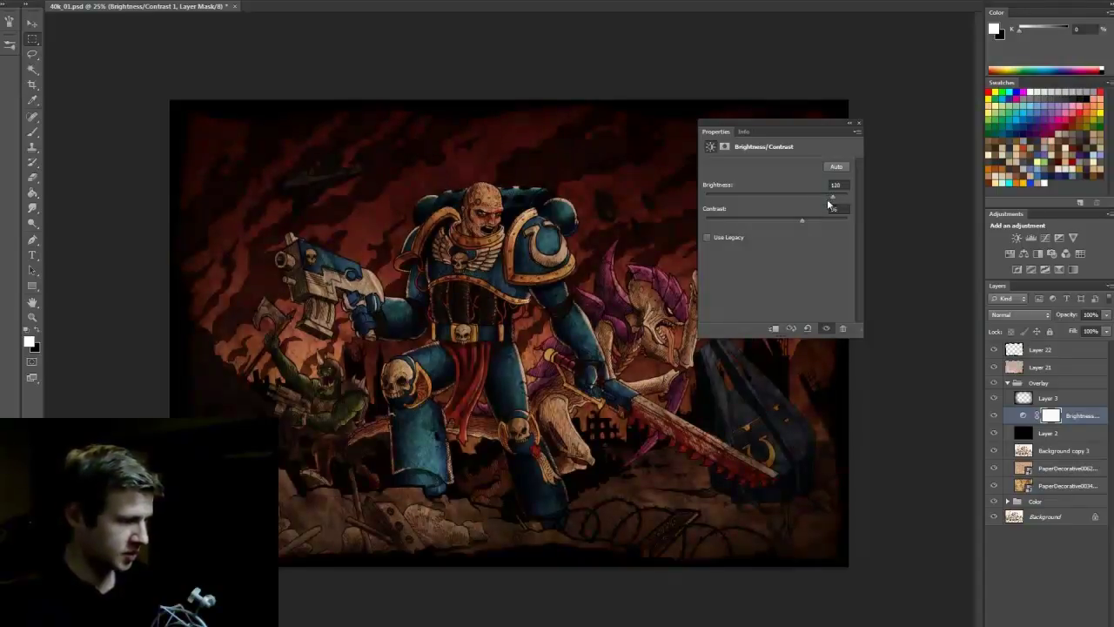
pyautogui.click(1047, 433)
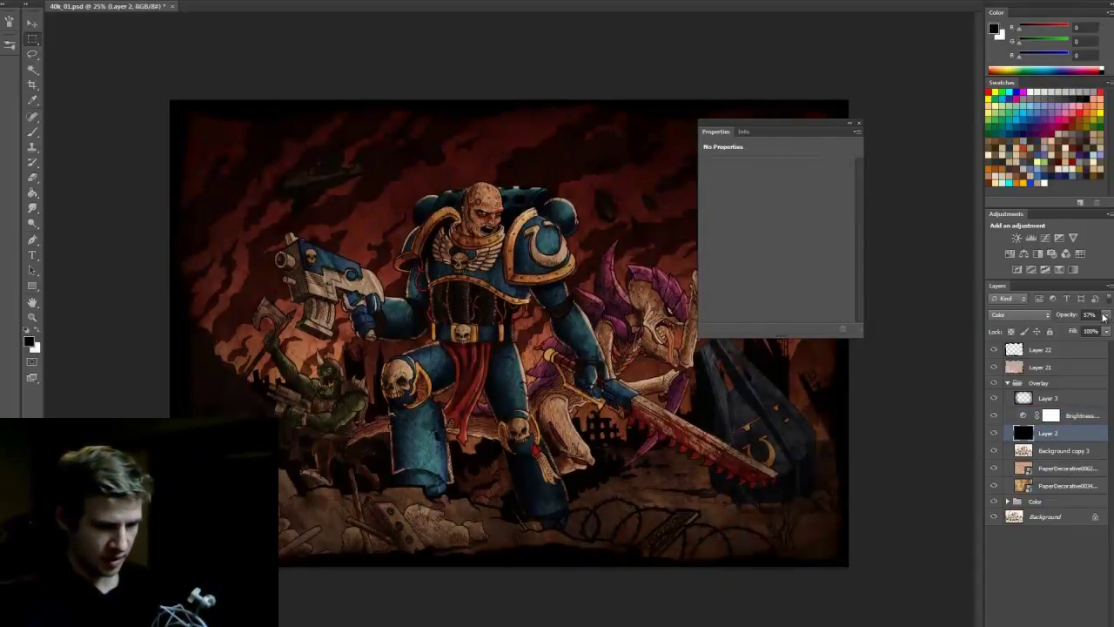
pyautogui.click(1107, 314)
pyautogui.moveTo(1096, 334); pyautogui.dragTo(1095, 332)
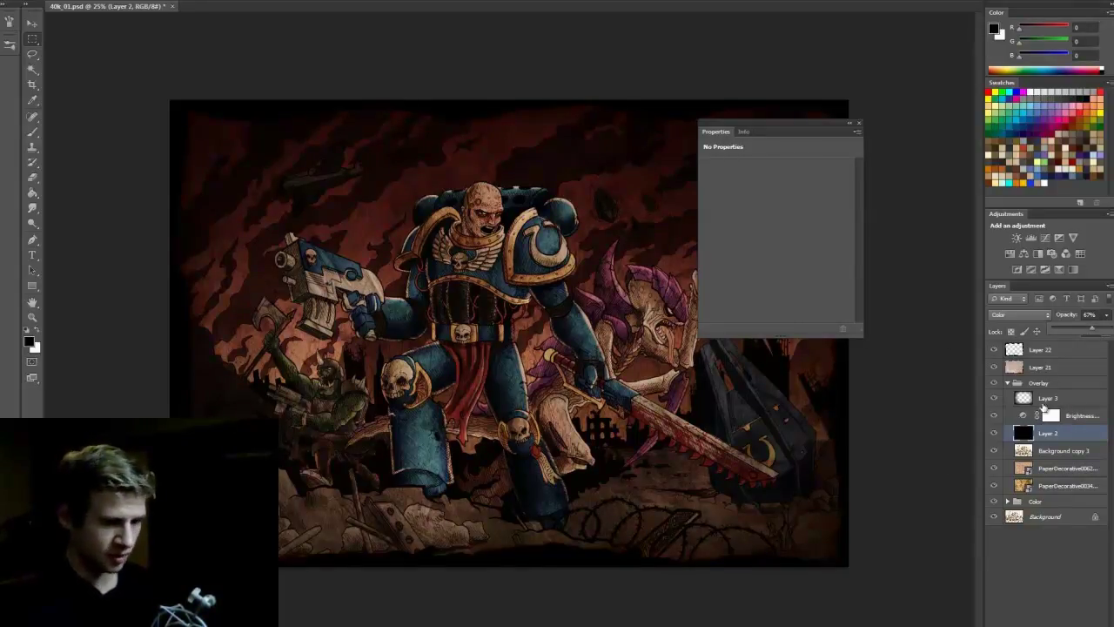
pyautogui.click(1023, 417)
pyautogui.moveTo(832, 196); pyautogui.dragTo(834, 198)
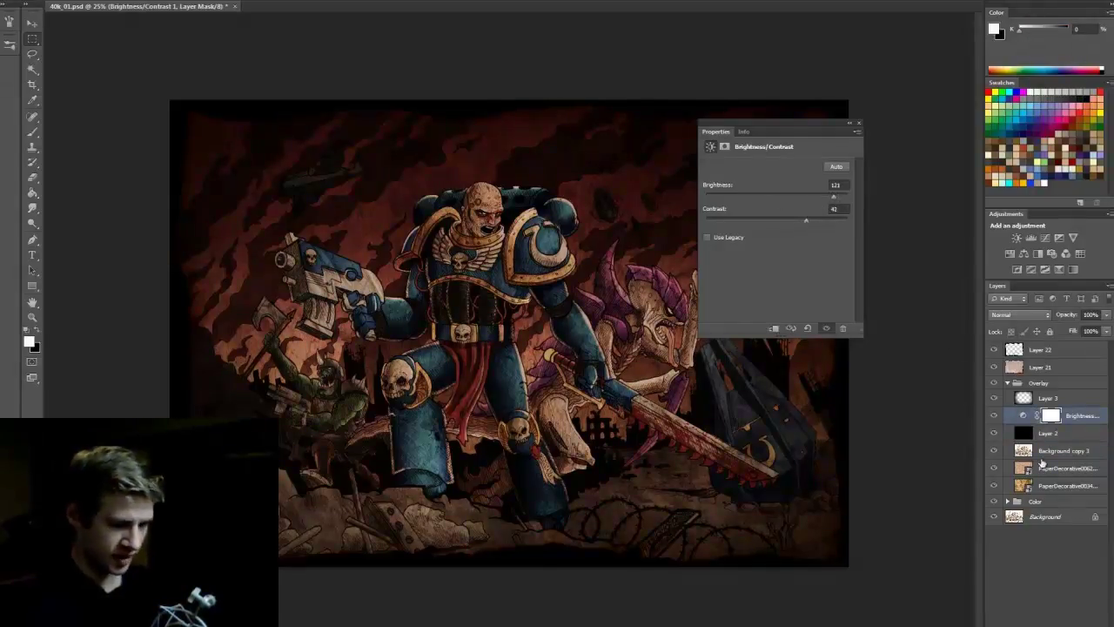
# Step: Move Background copy 3 below the upper PaperDecorative texture layer and reduce Layer 3's opacity to 42%
pyautogui.moveTo(1042, 456); pyautogui.dragTo(1047, 479)
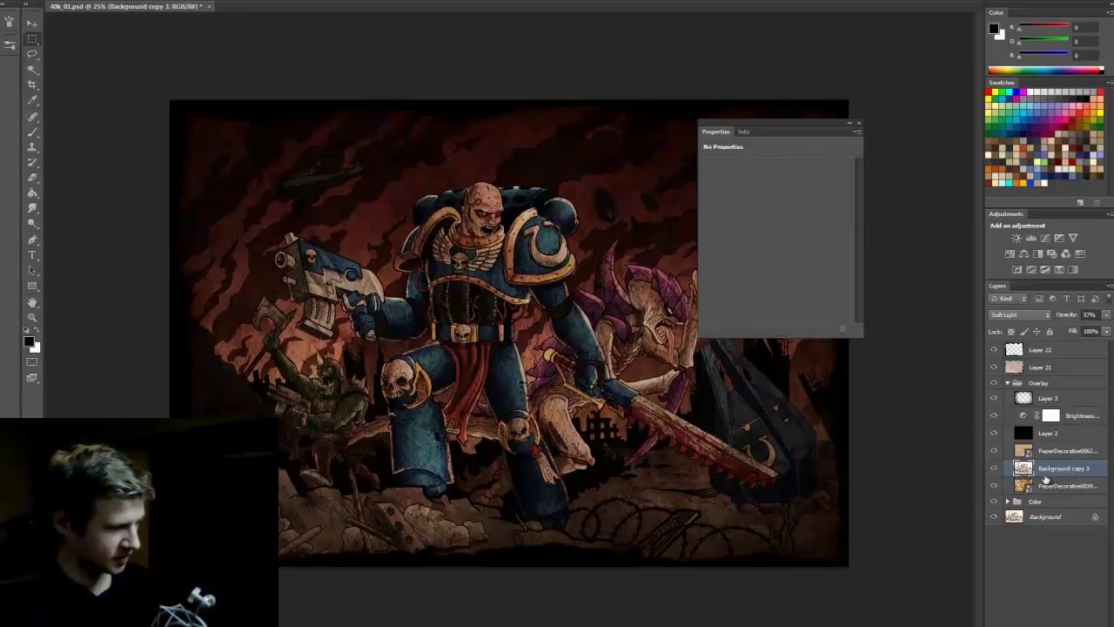
pyautogui.click(1040, 433)
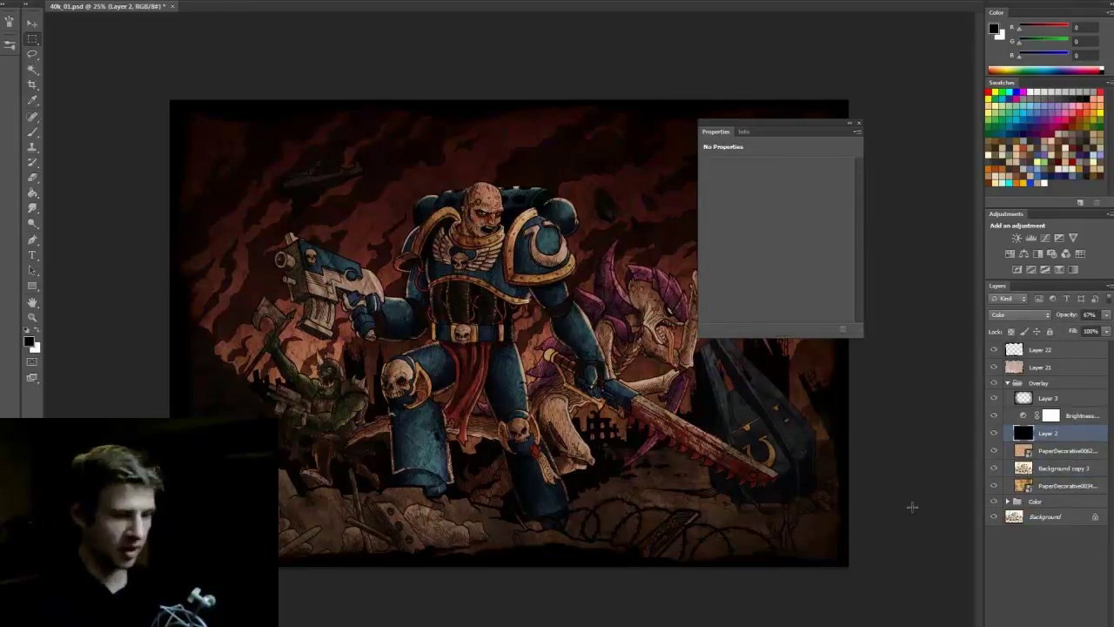
pyautogui.click(1048, 398)
pyautogui.click(1106, 314)
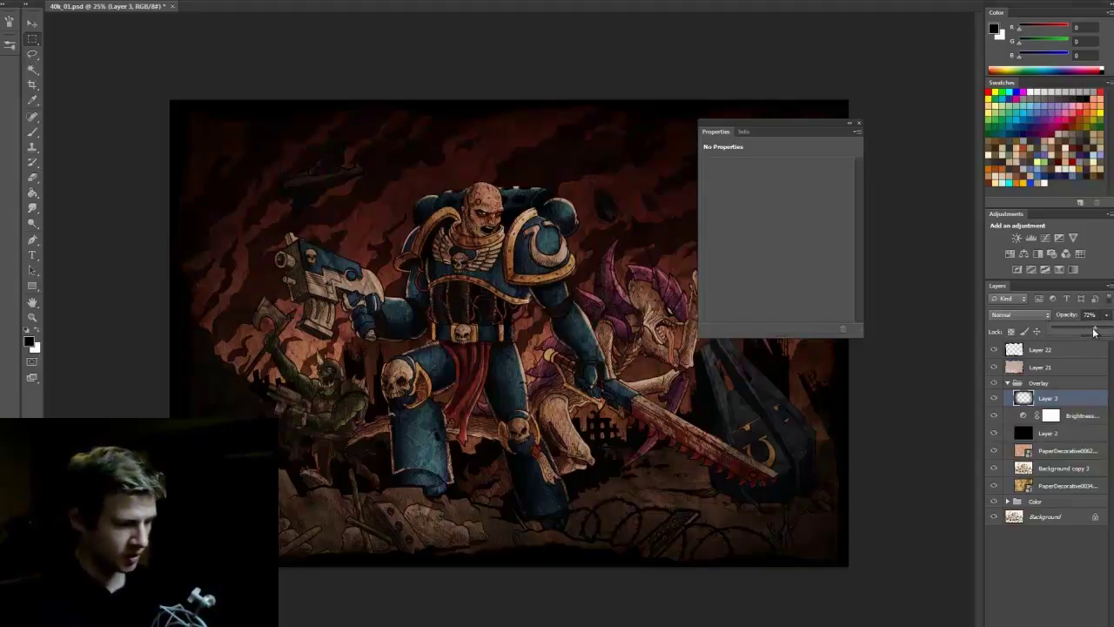
pyautogui.moveTo(1094, 332)
pyautogui.mouseDown()
pyautogui.moveTo(1058, 335)
pyautogui.moveTo(1078, 333)
pyautogui.mouseUp()
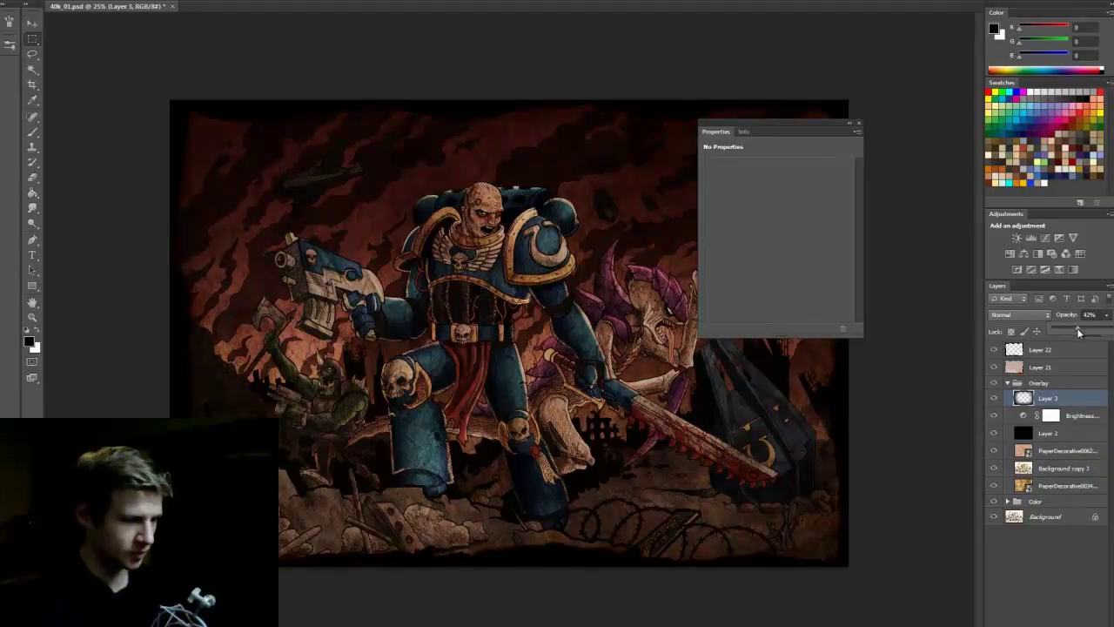
# Step: Set Layer 2's opacity to 63% and collapse the Overlay group
pyautogui.click(1066, 427)
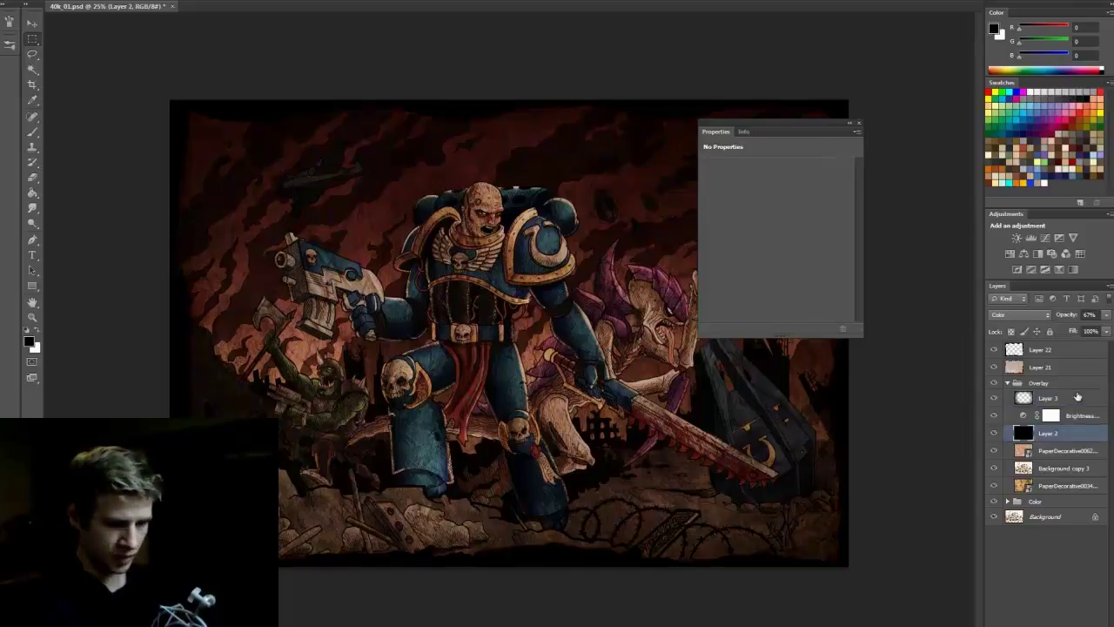
pyautogui.click(1106, 314)
pyautogui.moveTo(1088, 331)
pyautogui.mouseDown()
pyautogui.moveTo(1098, 331)
pyautogui.moveTo(1073, 332)
pyautogui.moveTo(1090, 335)
pyautogui.mouseUp()
pyautogui.click(937, 296)
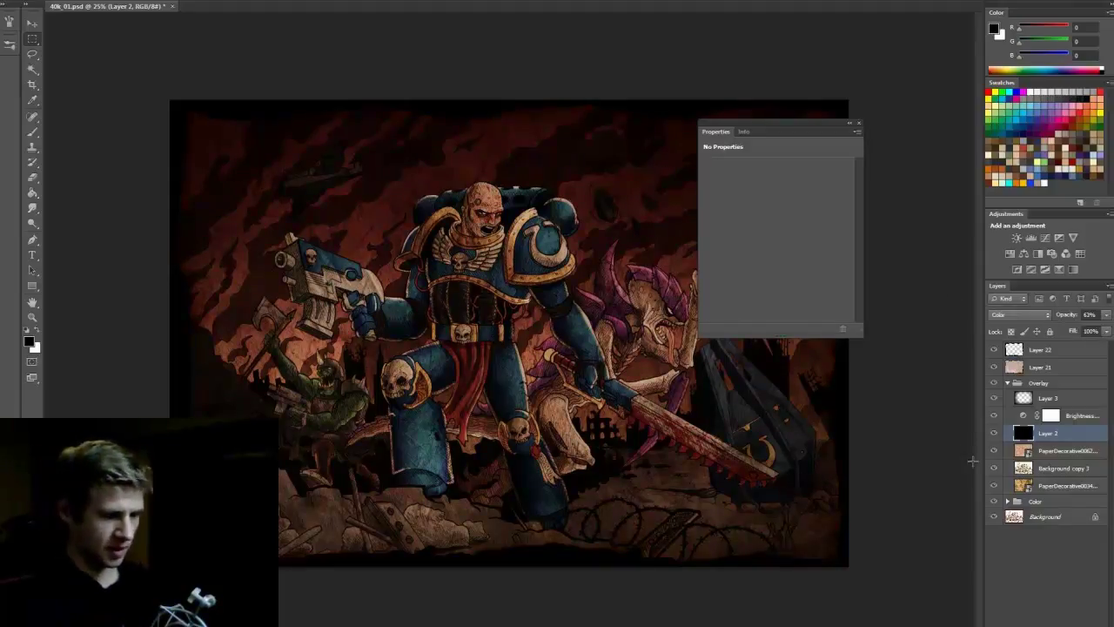
pyautogui.click(1009, 385)
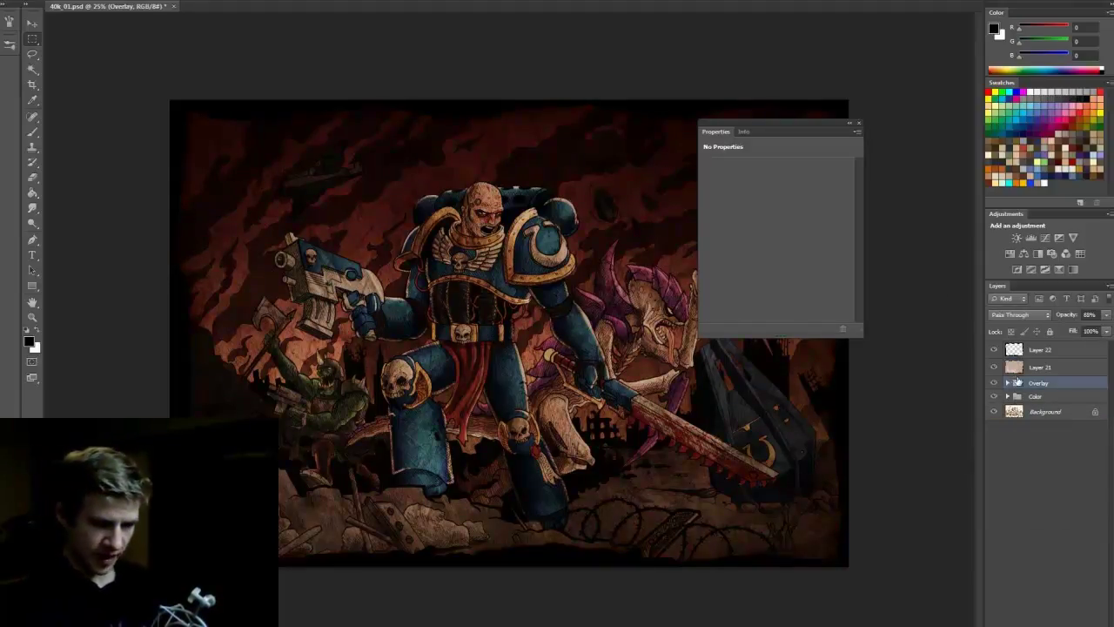
# Step: Place the PlasterWhiteDirty0035_1_L texture above Layer 21, rotate it 90°, and scale it to cover the canvas
pyautogui.click(1035, 368)
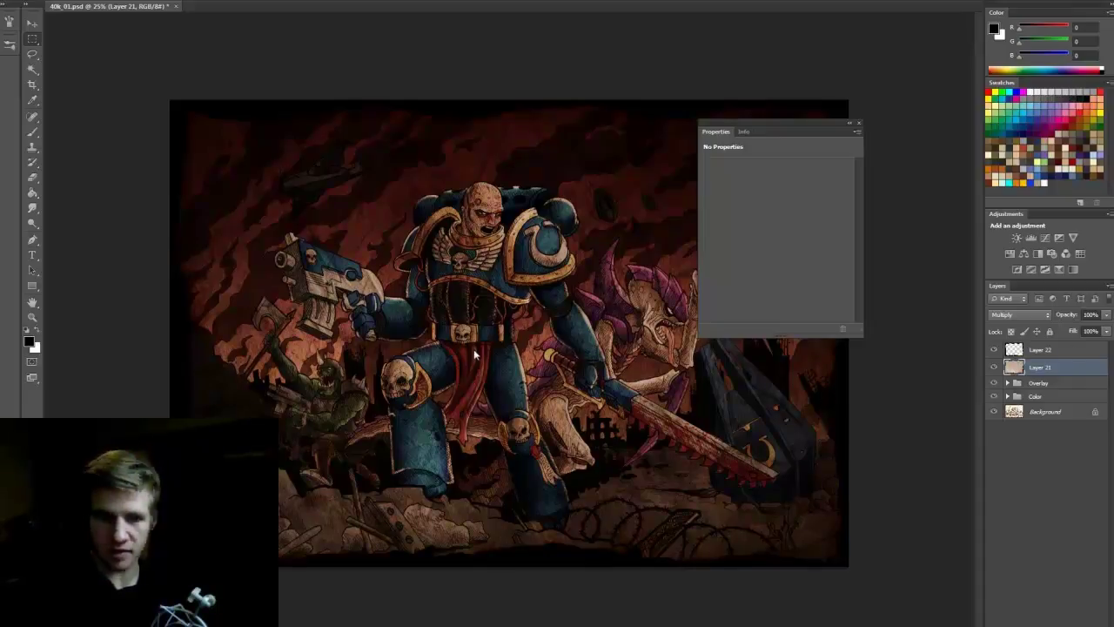
pyautogui.click(859, 125)
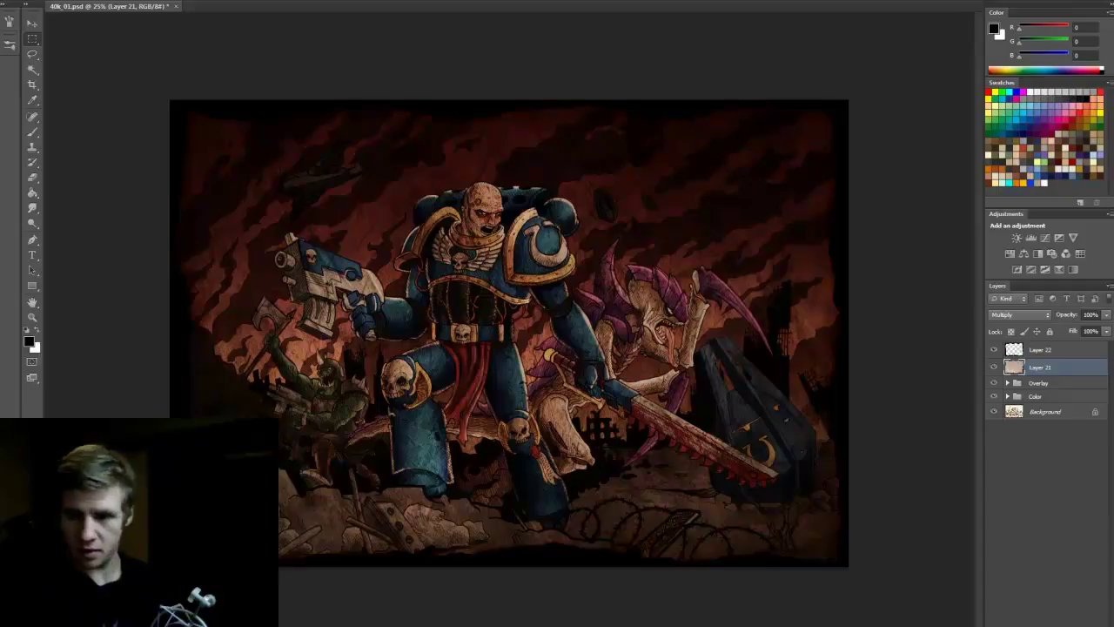
pyautogui.hotkey('ctrl', 't')
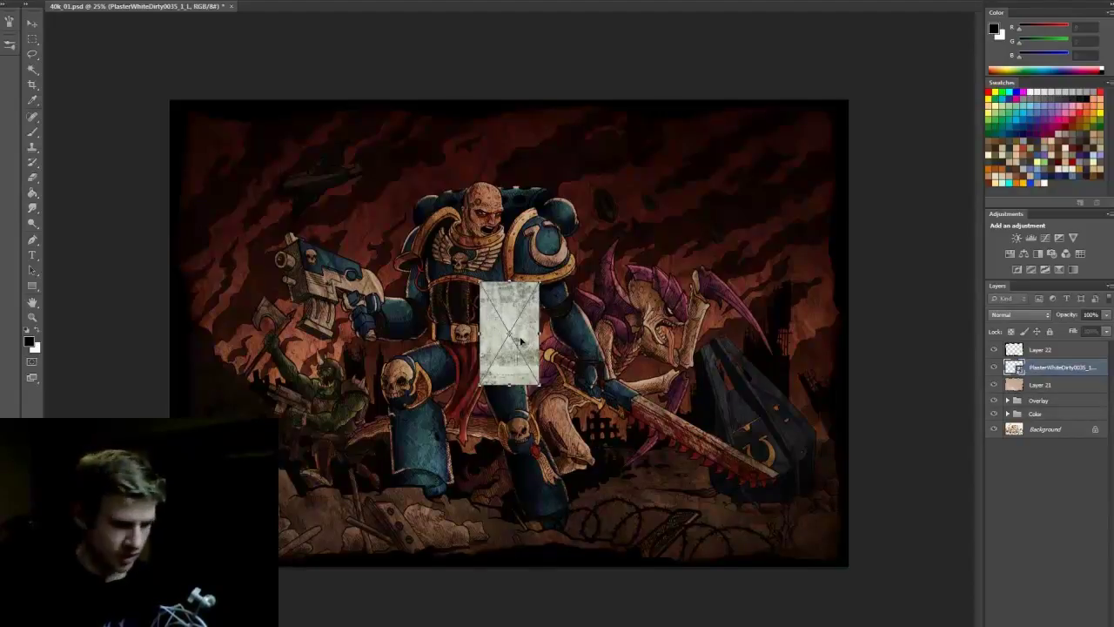
pyautogui.moveTo(570, 262); pyautogui.dragTo(700, 428)
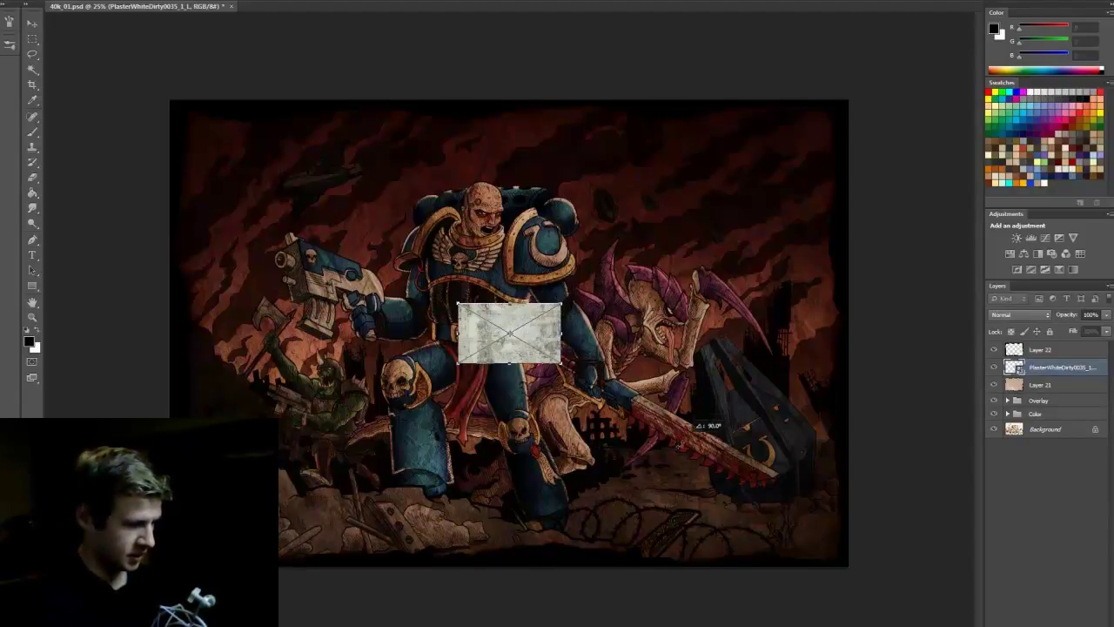
pyautogui.moveTo(563, 302); pyautogui.dragTo(848, 77)
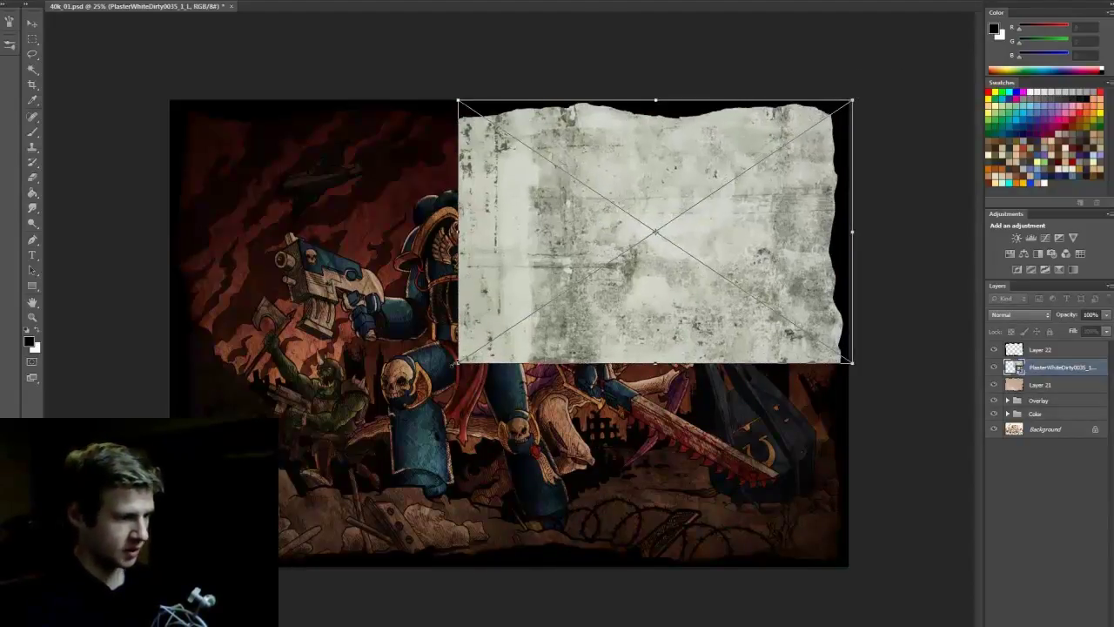
pyautogui.moveTo(459, 361); pyautogui.dragTo(164, 557)
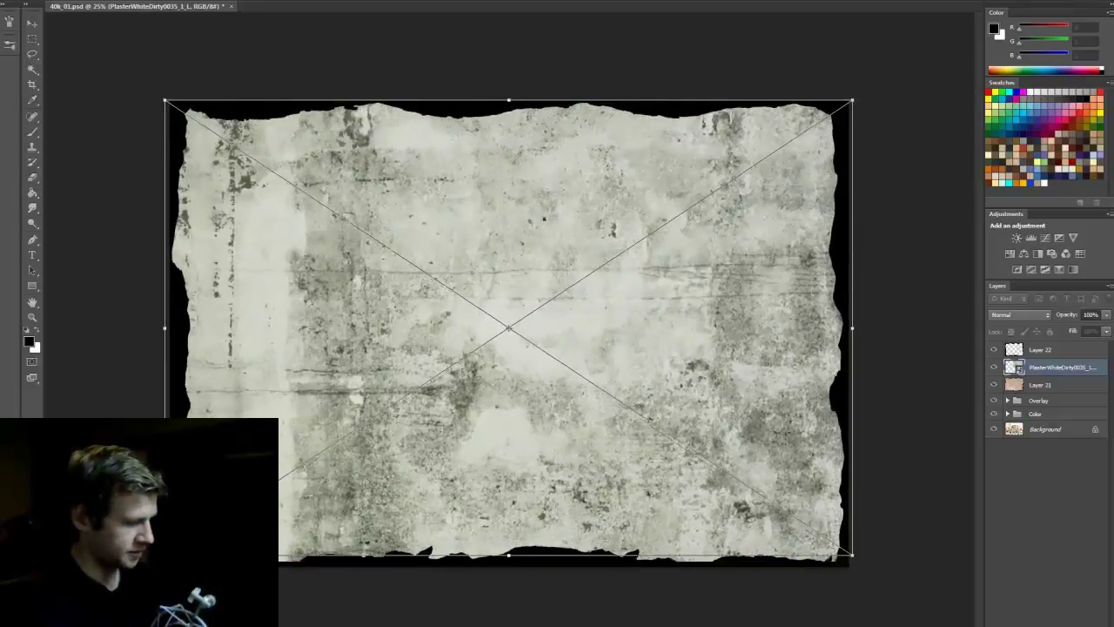
pyautogui.press('Return')
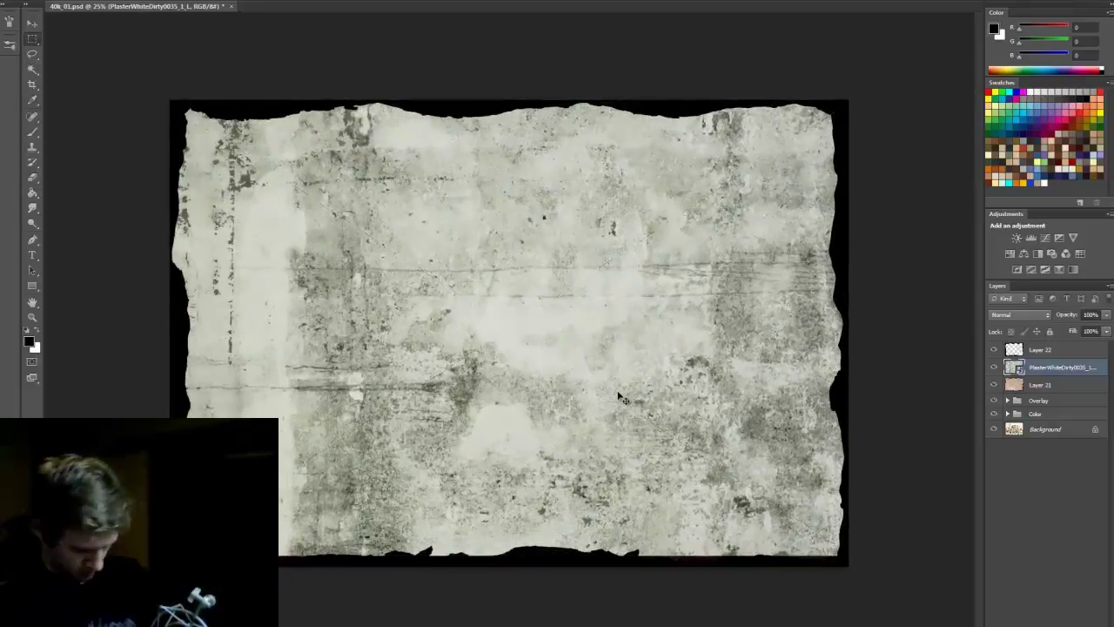
# Step: Stretch the PlasterWhiteDirty0035_1_L texture farther out past the canvas's left side
pyautogui.hotkey('ctrl', 't')
pyautogui.moveTo(134, 332); pyautogui.dragTo(42, 329)
pyautogui.press('Return')
# Step: Try blend modes from Dissolve through Linear Burn, Soft Light, Vivid Light and Exclusion on the plaster texture
pyautogui.click(1019, 314)
pyautogui.click(1009, 348)
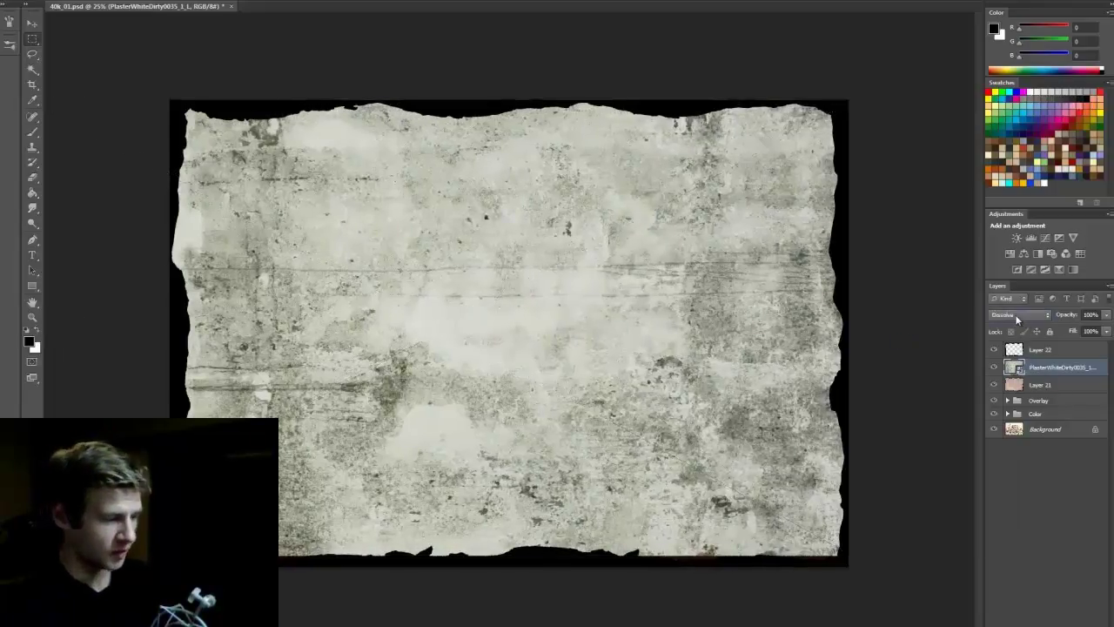
pyautogui.scroll(-6, 1015, 314)
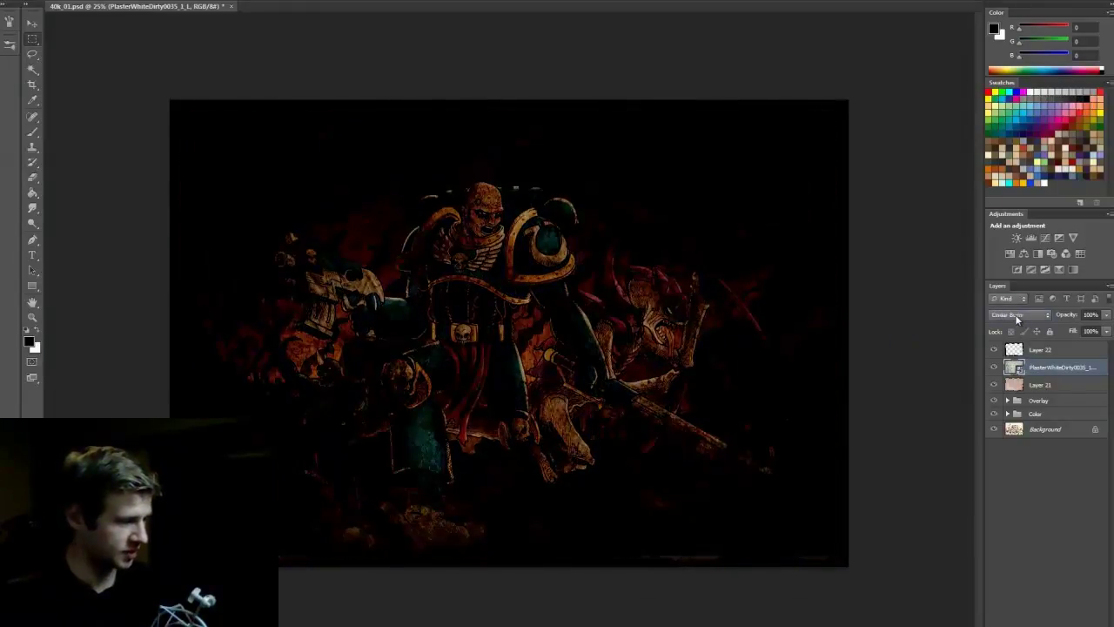
pyautogui.scroll(-3, 1016, 319)
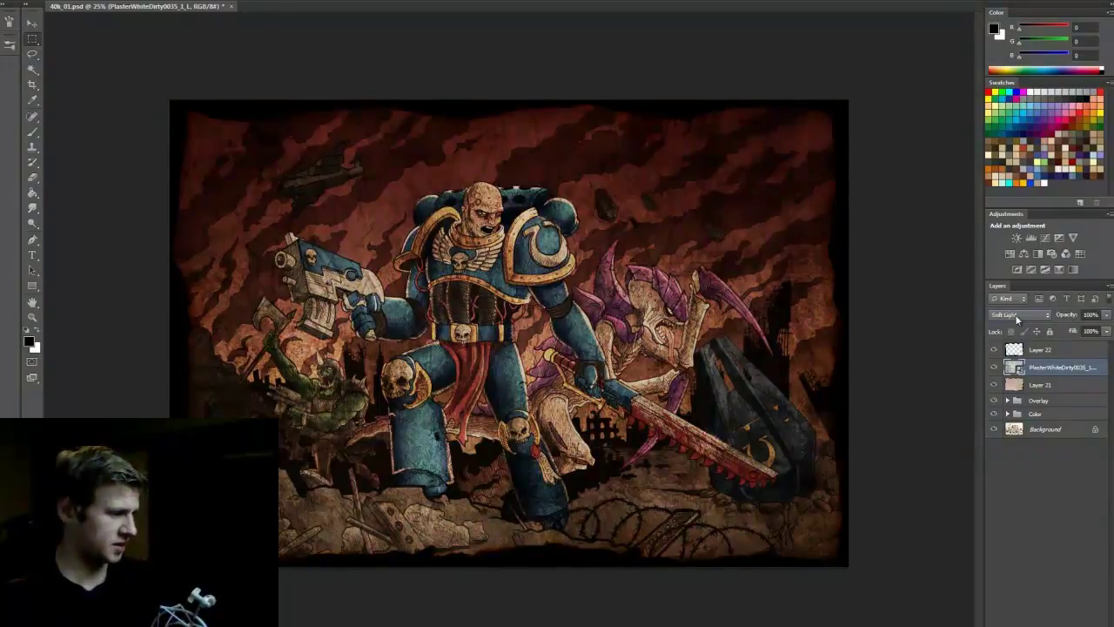
pyautogui.click(994, 366)
pyautogui.click(994, 366)
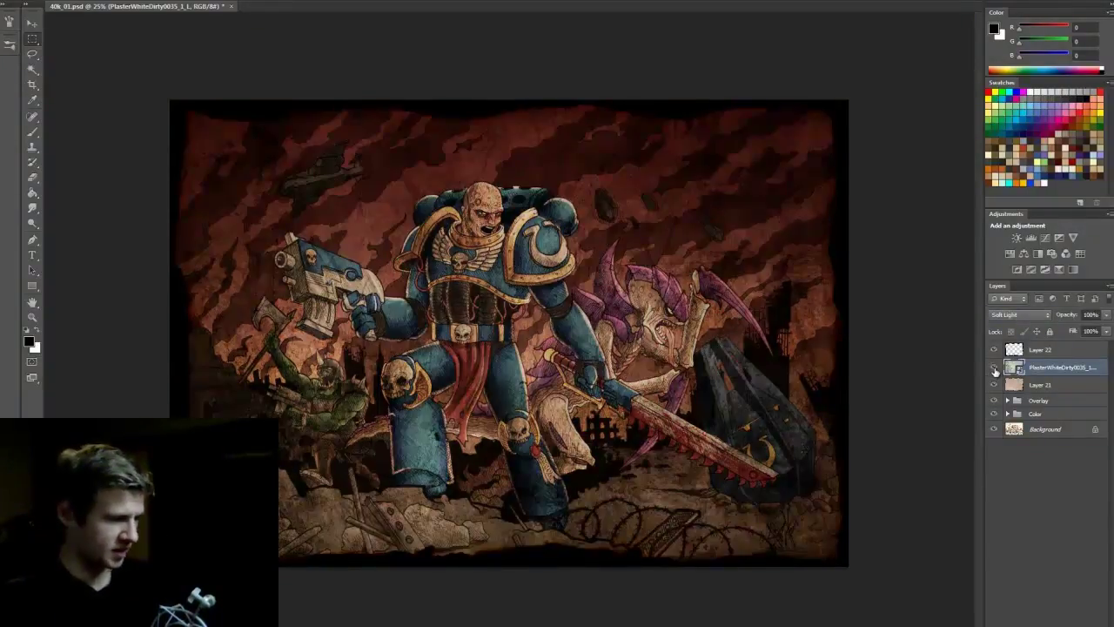
pyautogui.scroll(-3, 1030, 311)
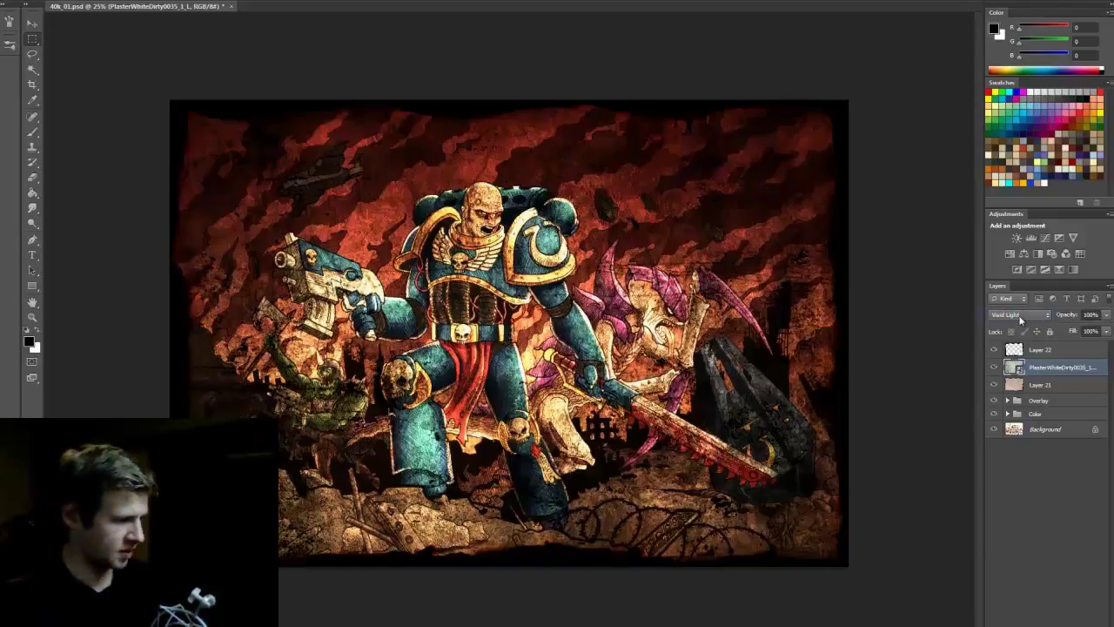
pyautogui.scroll(-4, 1021, 317)
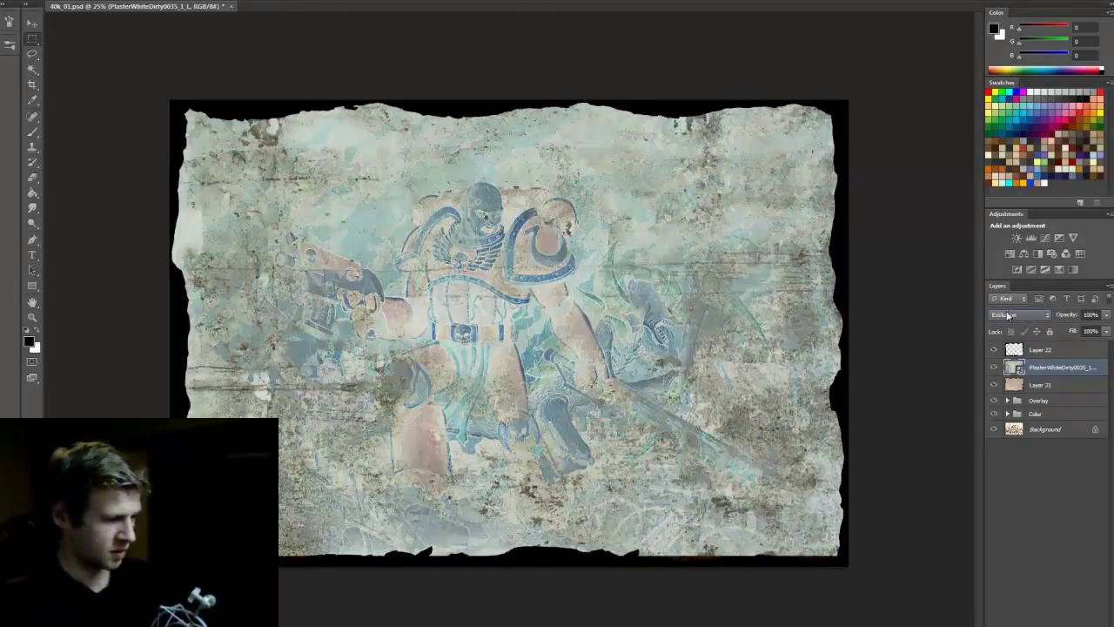
# Step: Set the plaster texture's blend mode to Soft Light and compare the artwork with the texture hidden and shown
pyautogui.click(1025, 315)
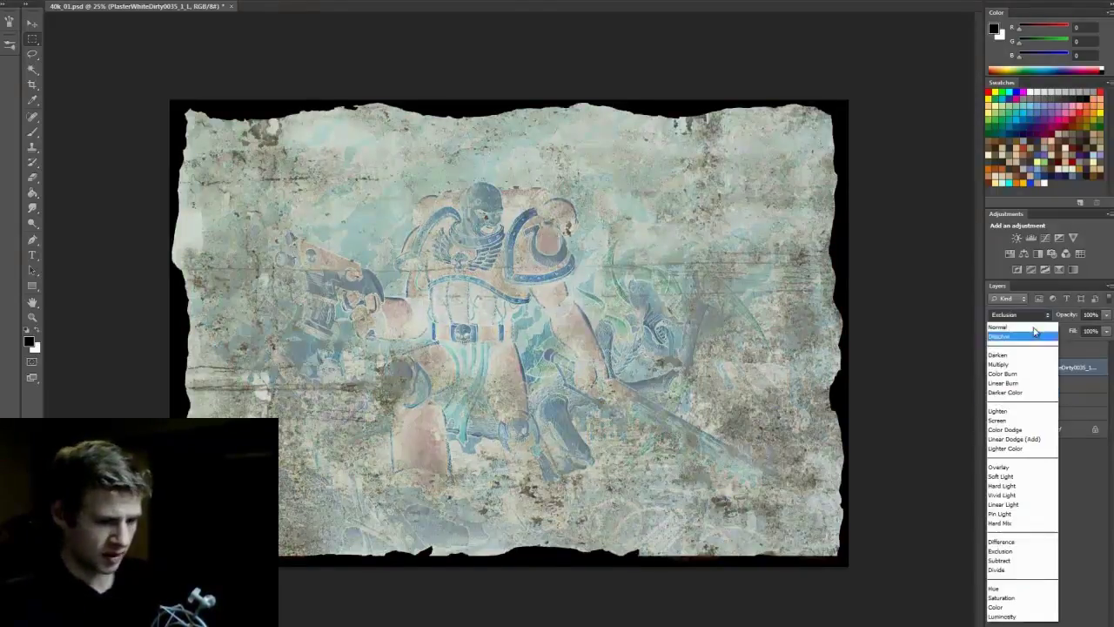
pyautogui.click(1009, 477)
pyautogui.click(995, 367)
pyautogui.click(995, 368)
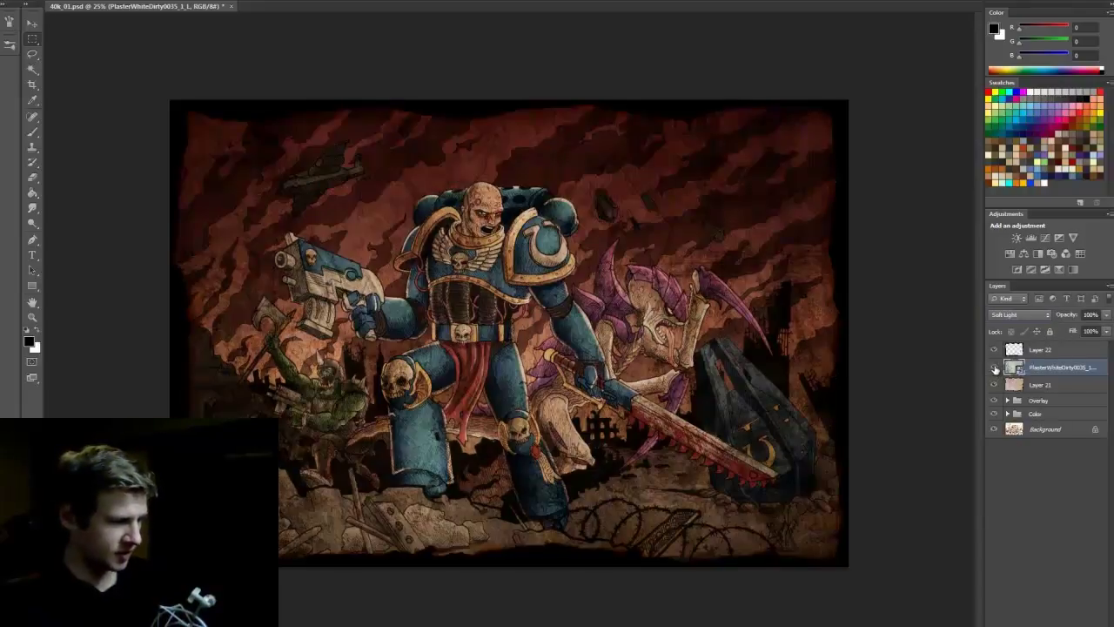
pyautogui.click(995, 367)
pyautogui.click(994, 367)
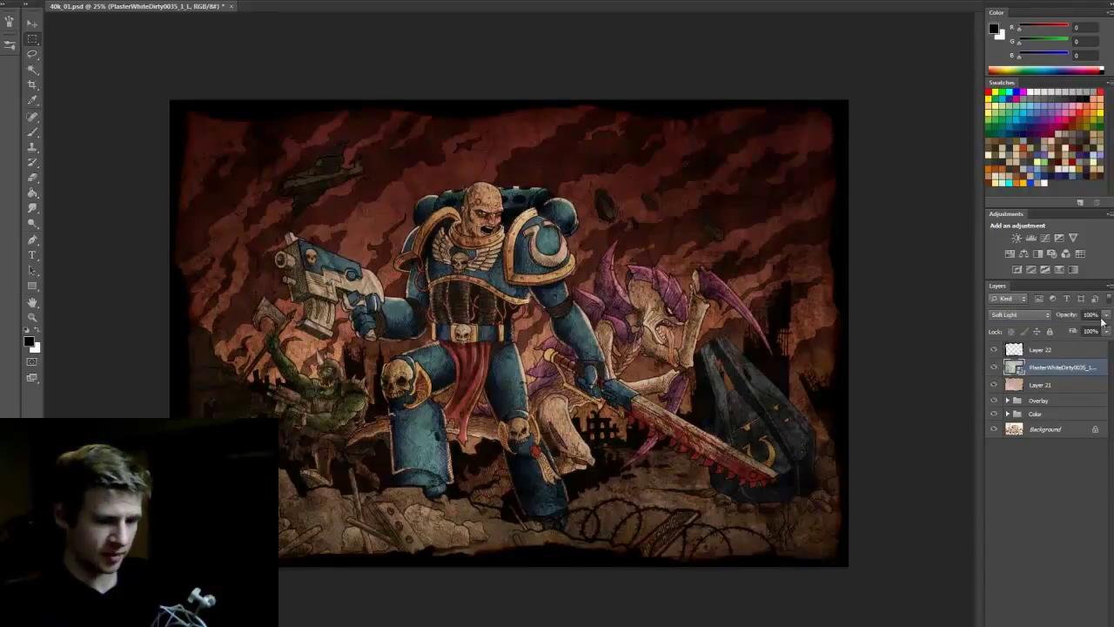
# Step: Reduce the plaster texture's opacity to 43%, comparing the artwork with and without it, and expand the Overlay group
pyautogui.moveTo(1105, 315); pyautogui.dragTo(1081, 331)
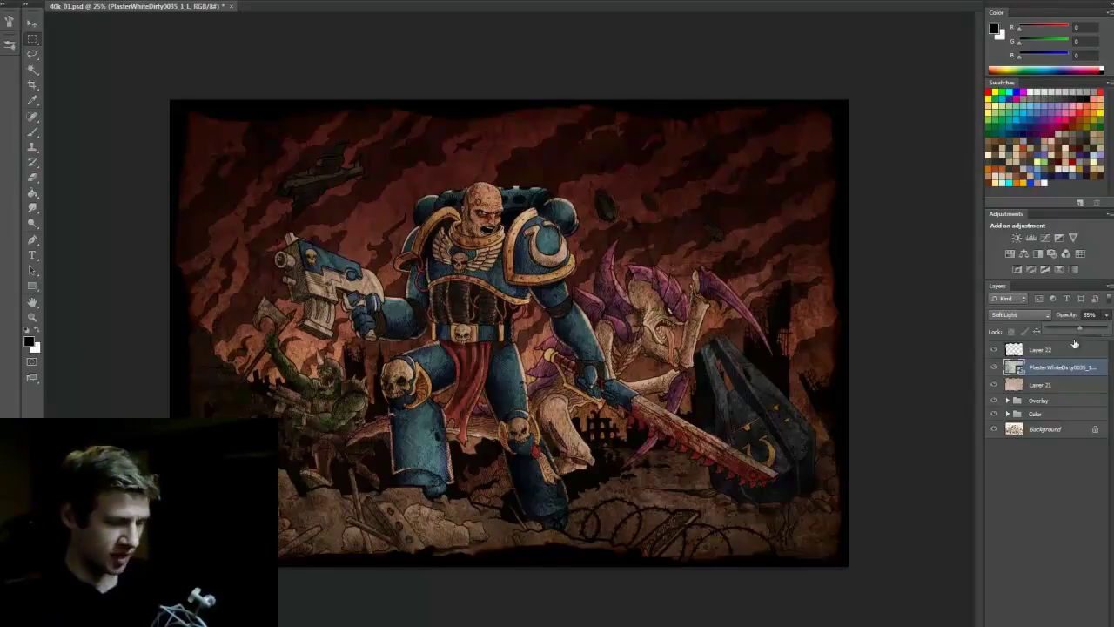
pyautogui.click(1007, 400)
pyautogui.click(995, 367)
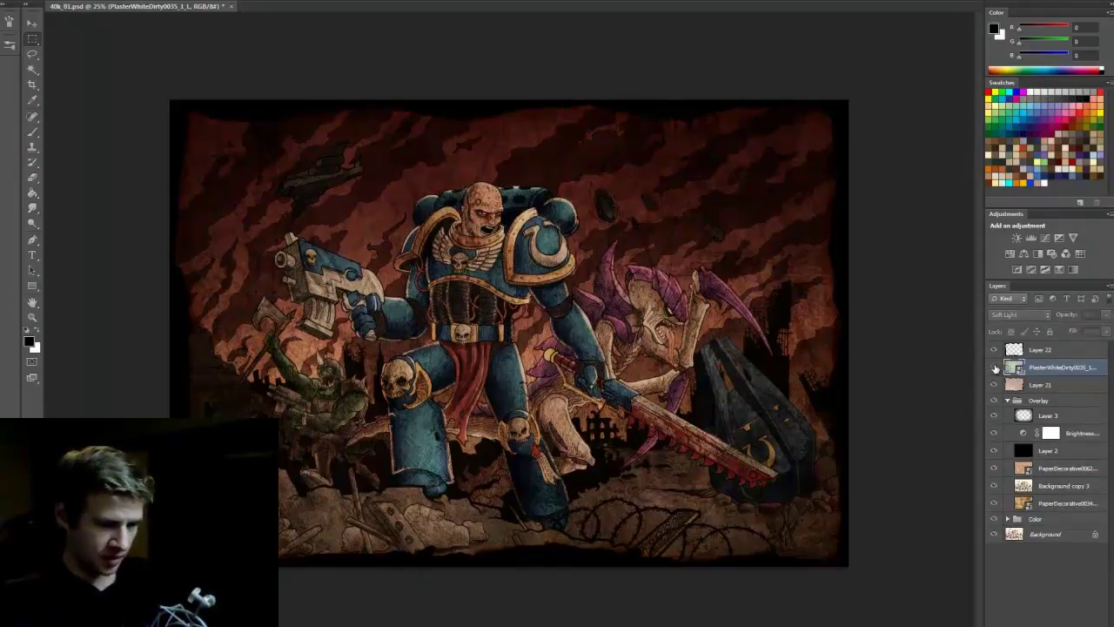
pyautogui.click(995, 368)
pyautogui.click(994, 368)
pyautogui.click(995, 368)
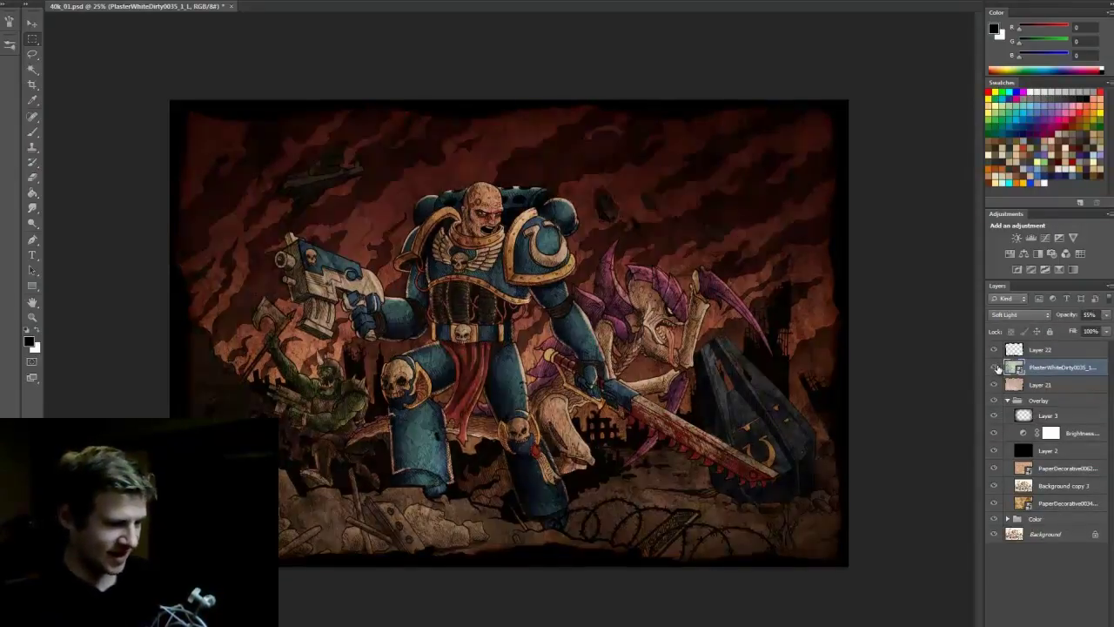
pyautogui.click(995, 367)
pyautogui.click(994, 367)
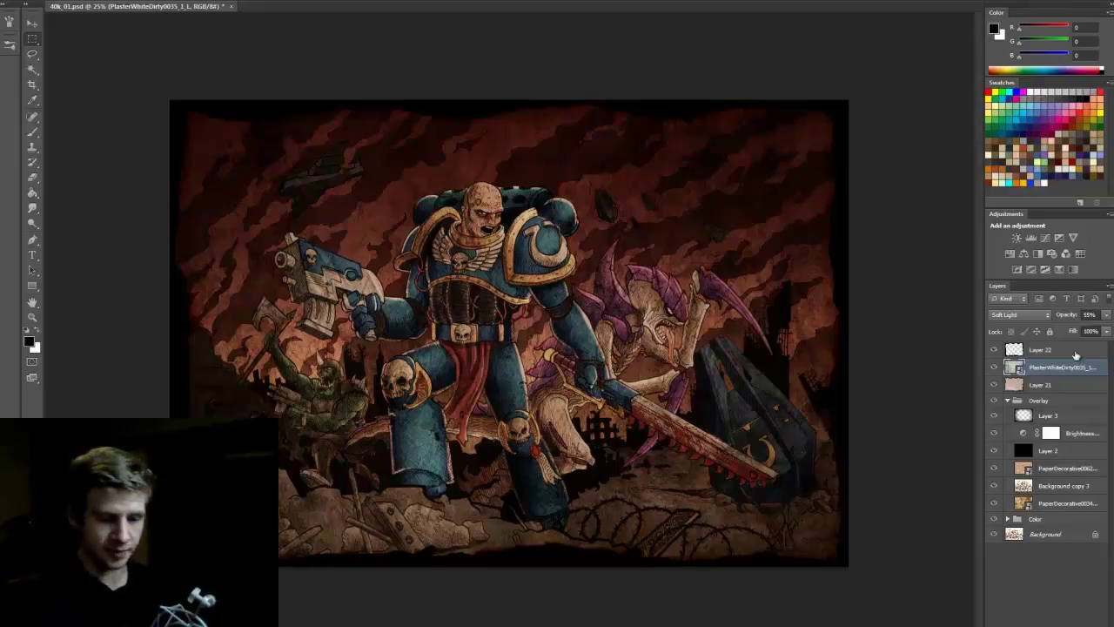
pyautogui.click(1106, 314)
pyautogui.moveTo(1084, 329); pyautogui.dragTo(1076, 331)
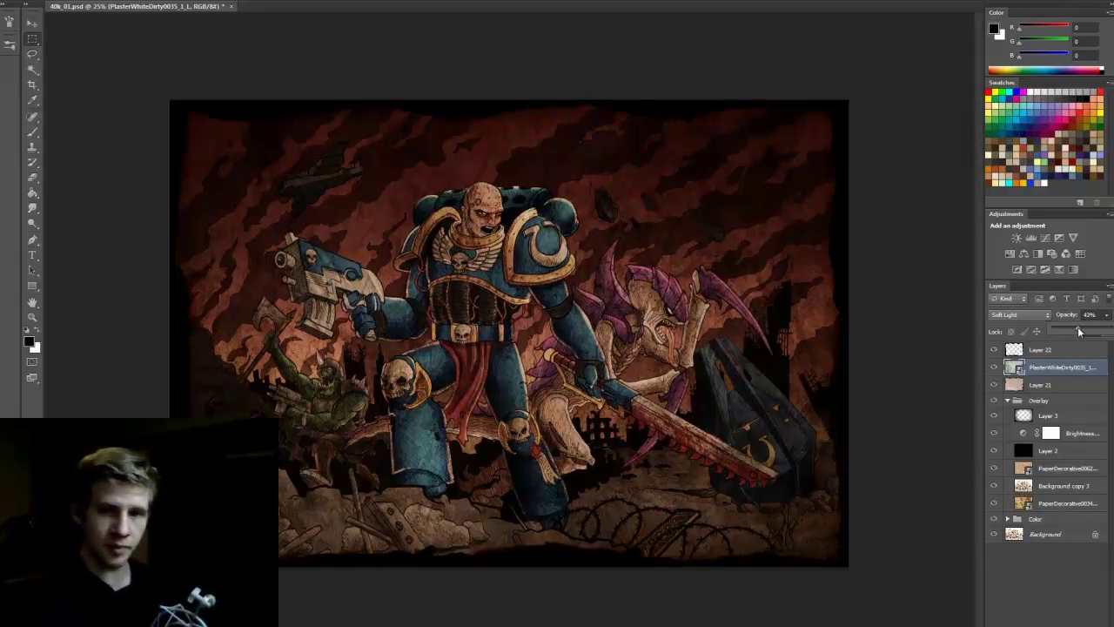
# Step: Fine-tune Layer 2's opacity and set the Brightness/Contrast adjustment to brightness 90 and contrast 43
pyautogui.click(1050, 451)
pyautogui.moveTo(1088, 327); pyautogui.dragTo(1087, 332)
pyautogui.doubleClick(1023, 432)
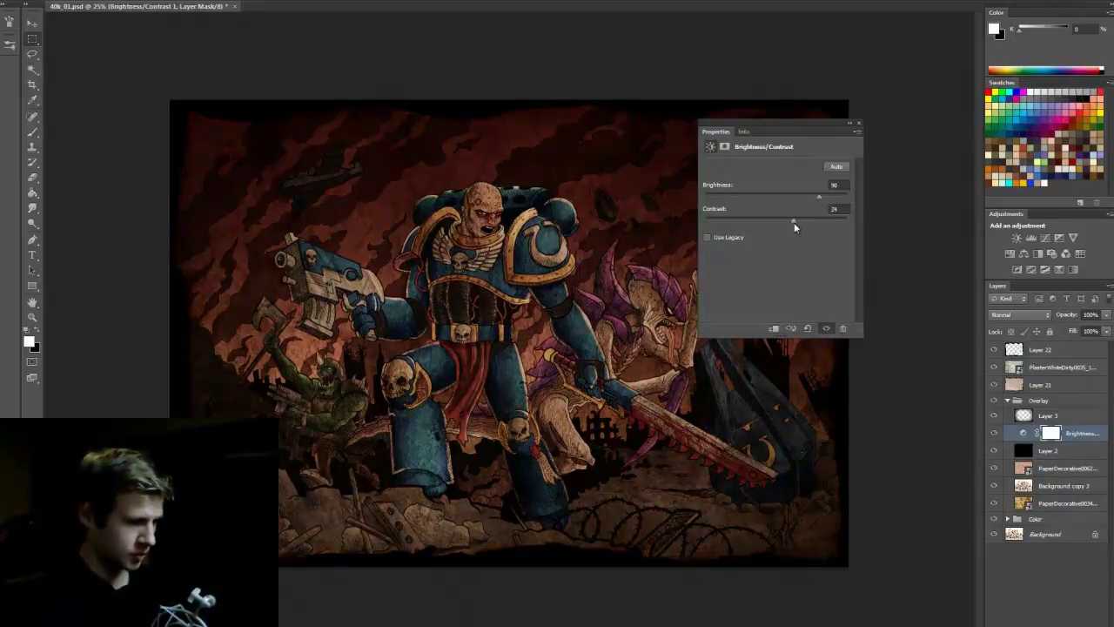
pyautogui.moveTo(811, 201); pyautogui.dragTo(806, 221)
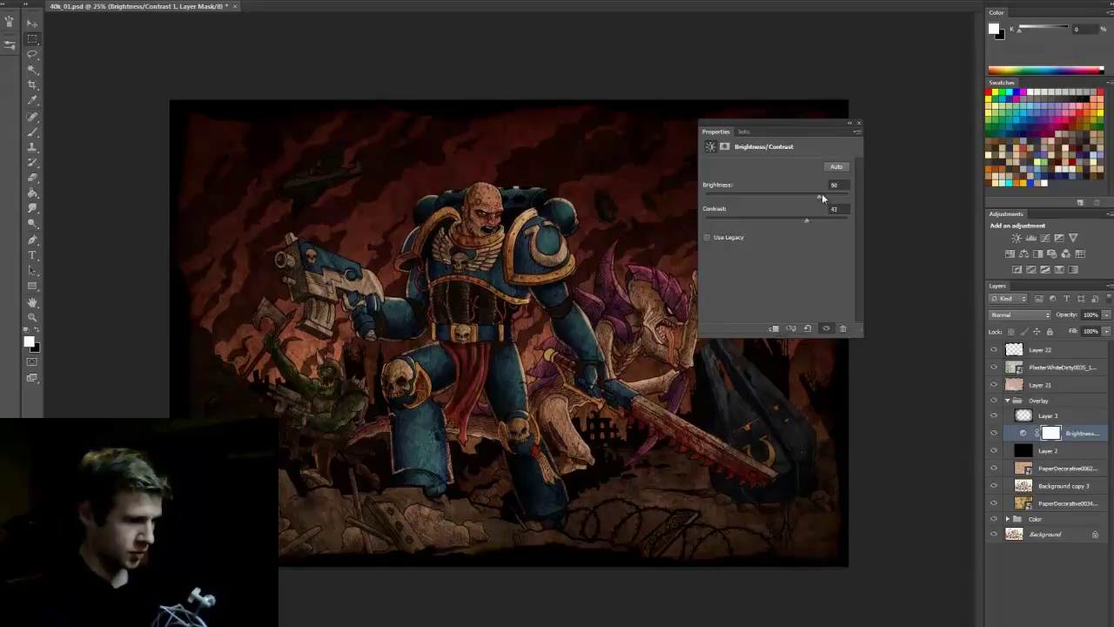
pyautogui.click(857, 124)
# Step: Set Background copy 3's opacity to 75% and save the document
pyautogui.click(1061, 485)
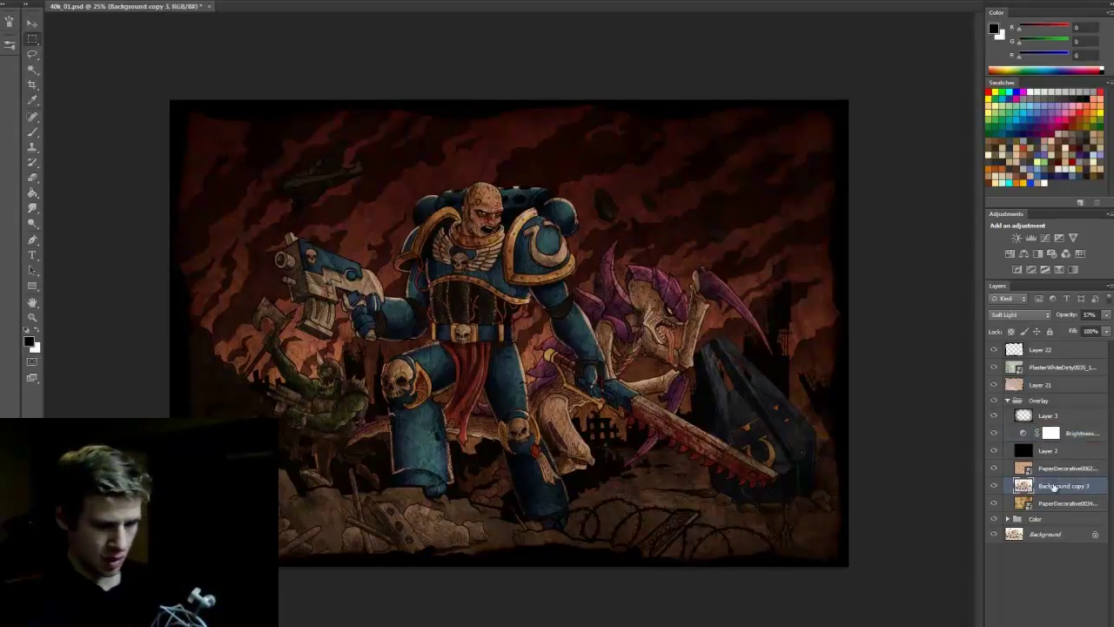
pyautogui.click(1106, 315)
pyautogui.moveTo(1098, 333)
pyautogui.mouseDown()
pyautogui.moveTo(1110, 331)
pyautogui.moveTo(1098, 334)
pyautogui.mouseUp()
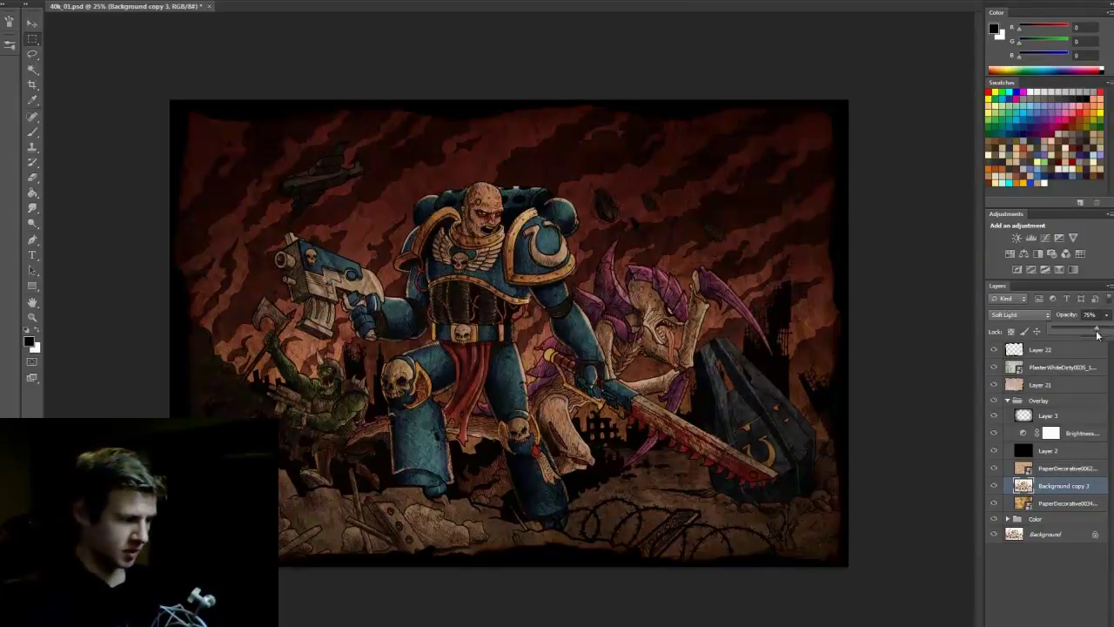
pyautogui.hotkey('ctrl', 's')
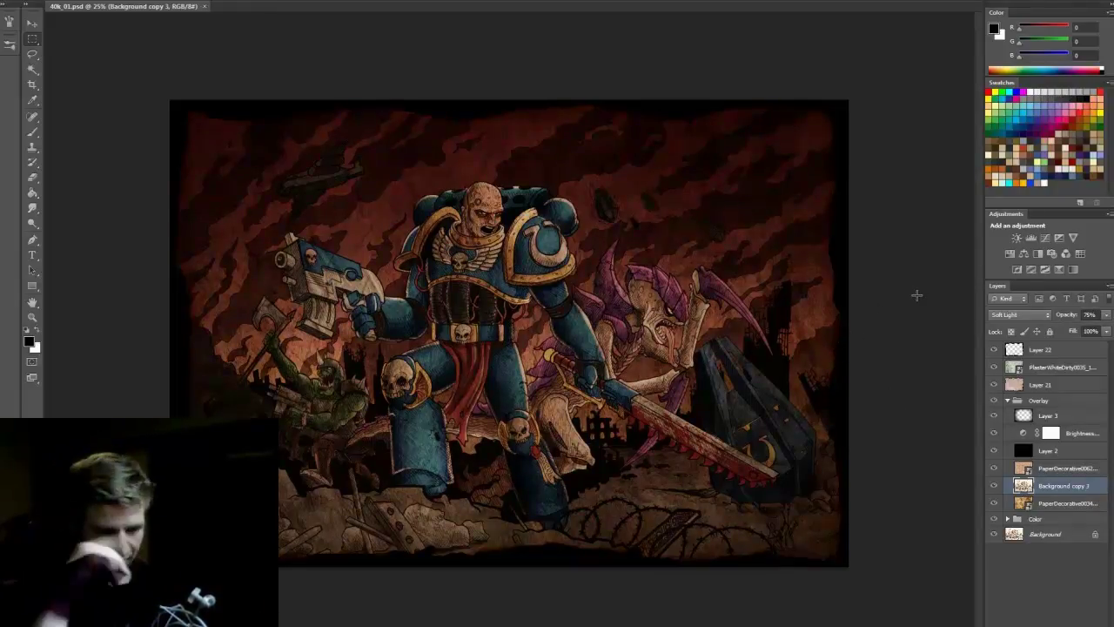
# Step: Collapse the Overlay group and duplicate all layers and groups from Background up to Layer 22
pyautogui.click(1008, 400)
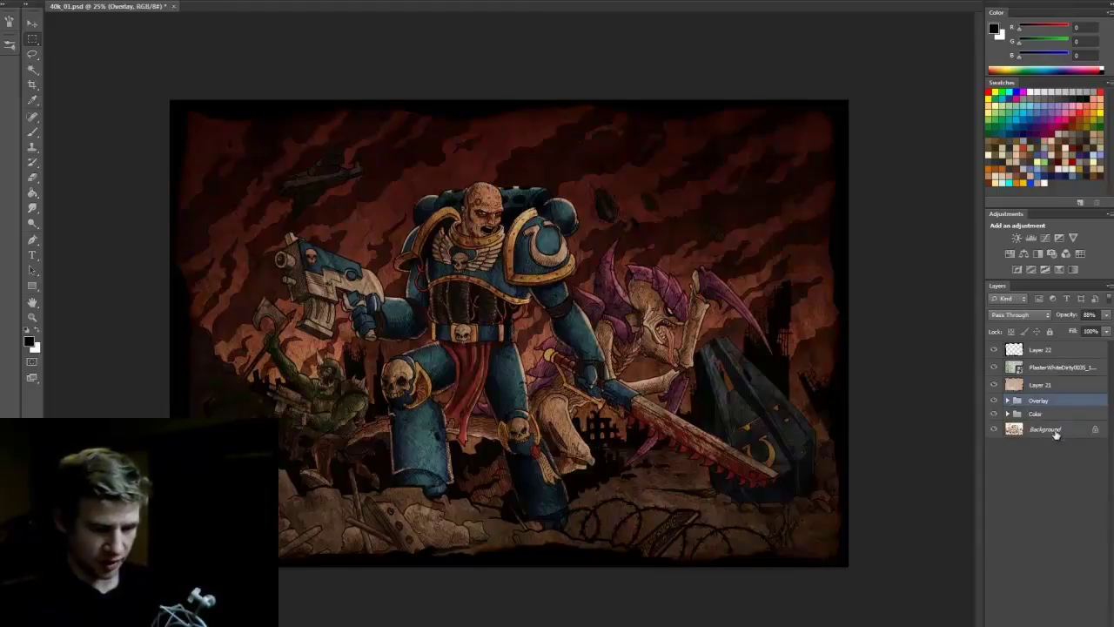
pyautogui.click(1036, 429)
pyautogui.keyDown('shift'); pyautogui.click(1044, 349); pyautogui.keyUp('shift')
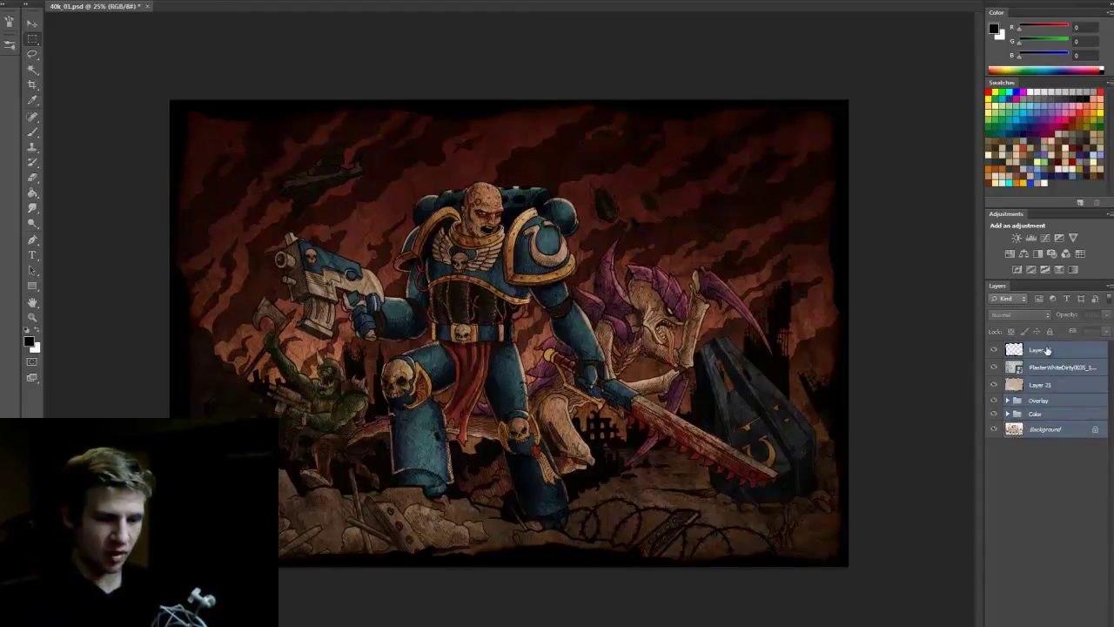
pyautogui.rightClick(1040, 356)
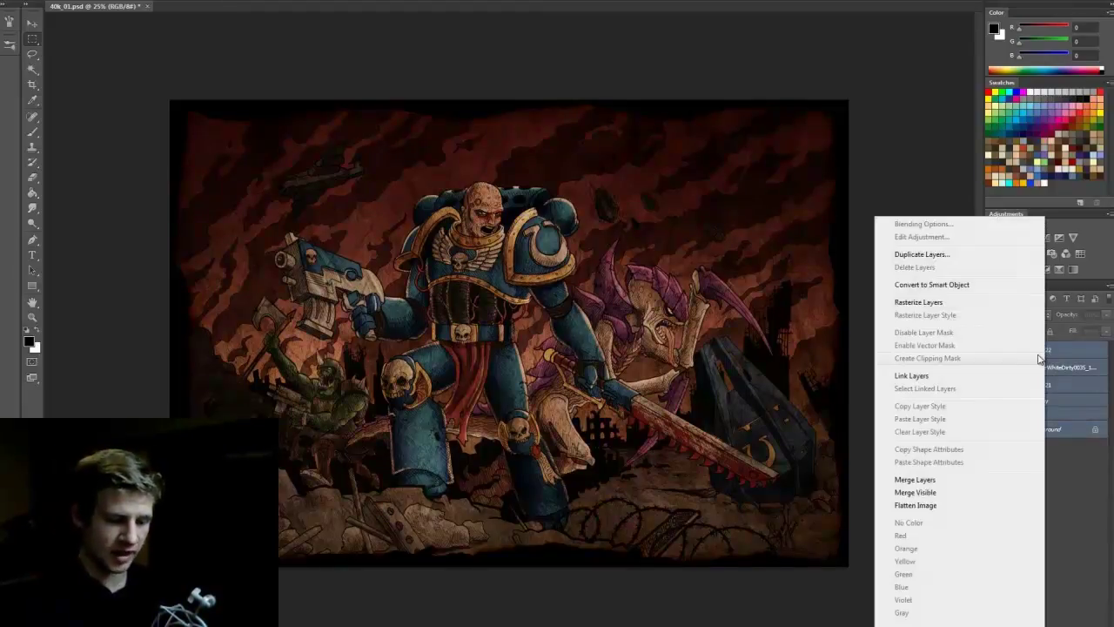
pyautogui.click(921, 254)
pyautogui.click(659, 179)
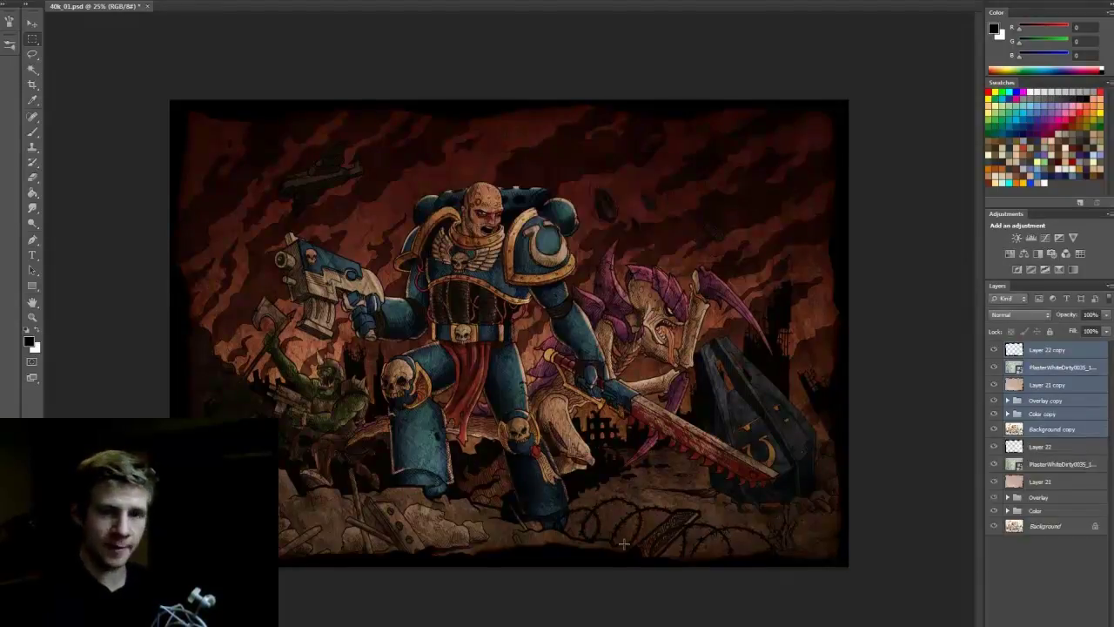
# Step: Merge the duplicated layers into one layer and hide all the original layers and groups beneath it
pyautogui.rightClick(1036, 375)
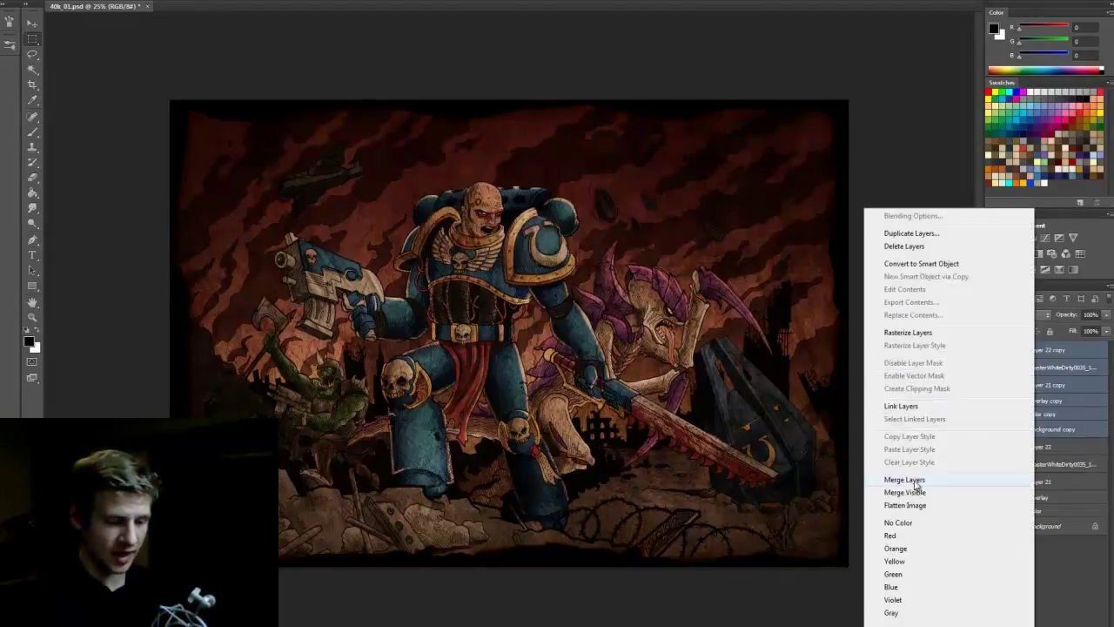
pyautogui.click(919, 486)
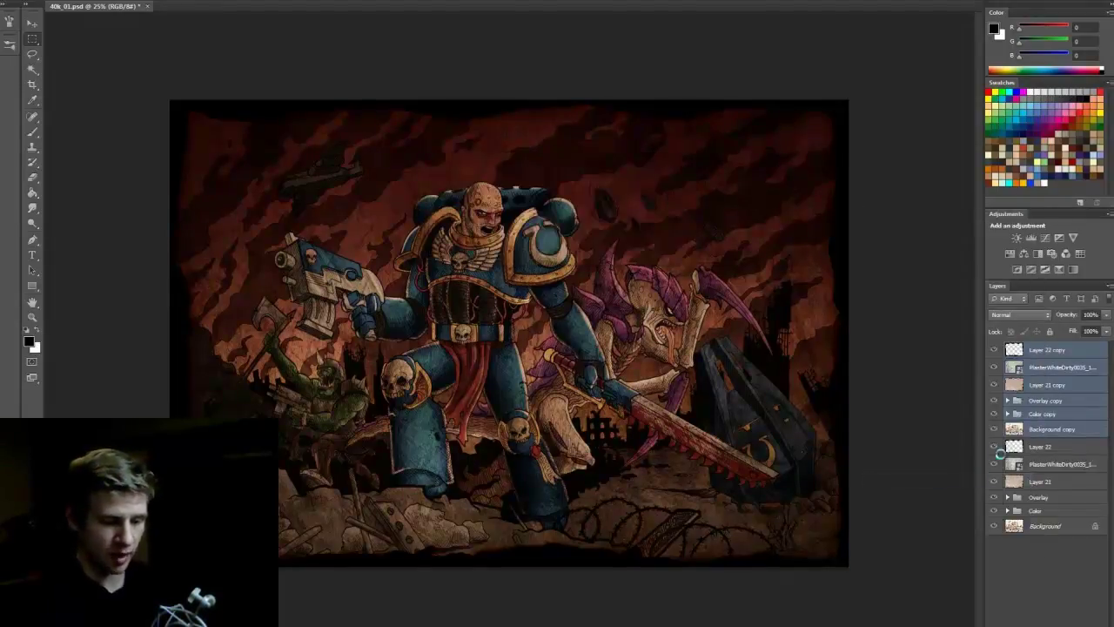
pyautogui.moveTo(995, 367); pyautogui.dragTo(1002, 459)
pyautogui.click(996, 350)
pyautogui.click(995, 351)
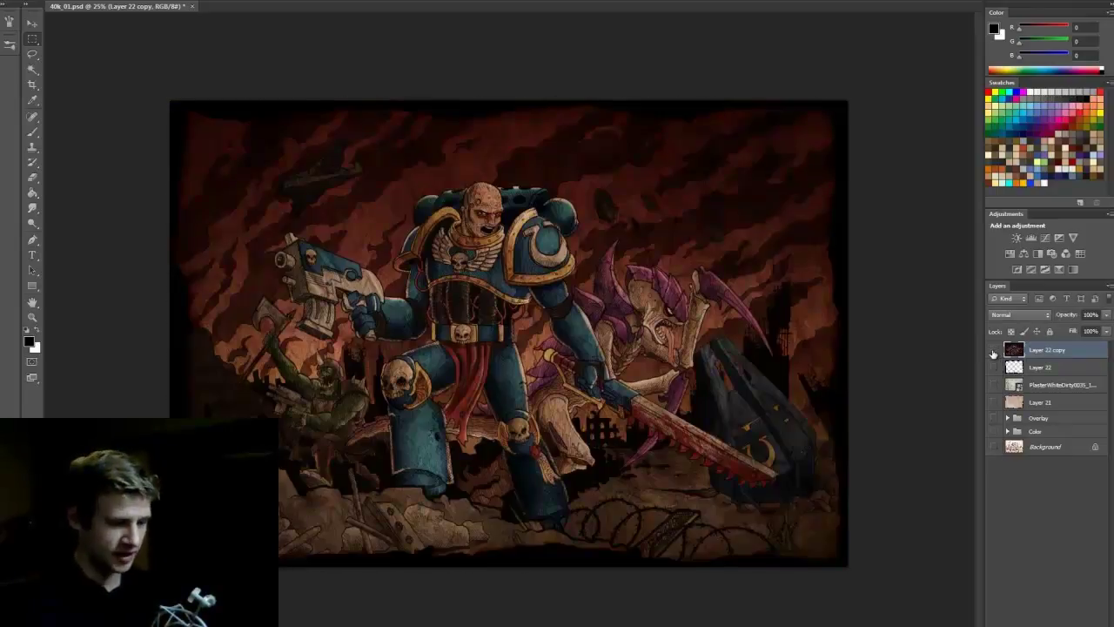
pyautogui.click(994, 352)
pyautogui.click(993, 351)
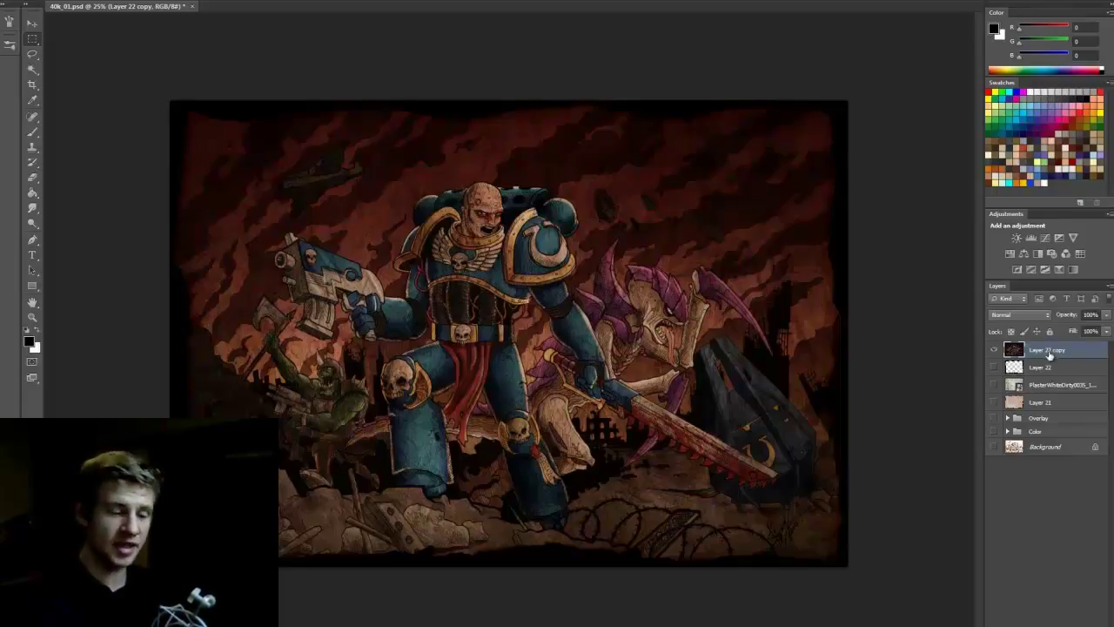
# Step: Duplicate the merged Layer 22 copy and save the document
pyautogui.hotkey('ctrl', 'j')
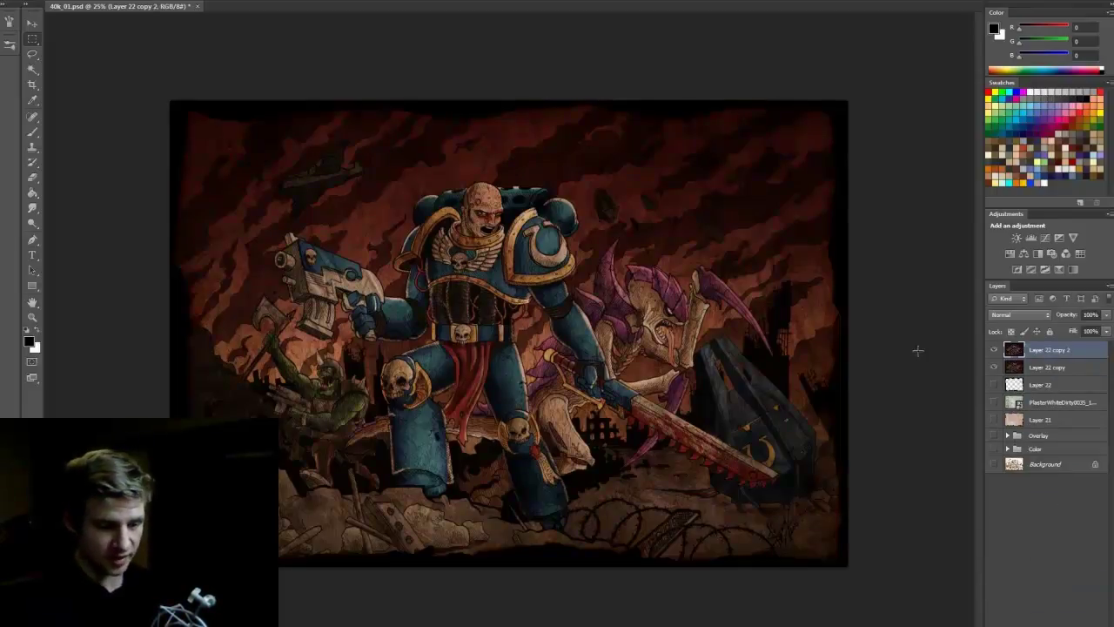
pyautogui.hotkey('ctrl', 's')
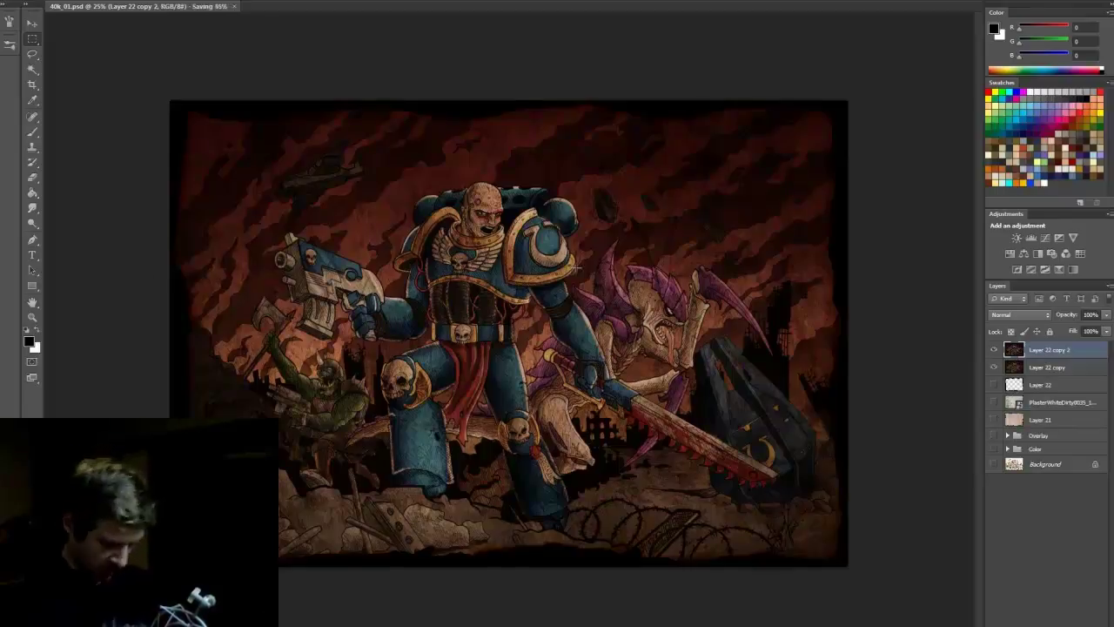
# Step: Dodge highlights on the Space Marine's head and armor on Layer 22 copy 2, comparing the layer hidden and shown
pyautogui.click(33, 224)
pyautogui.click(85, 222)
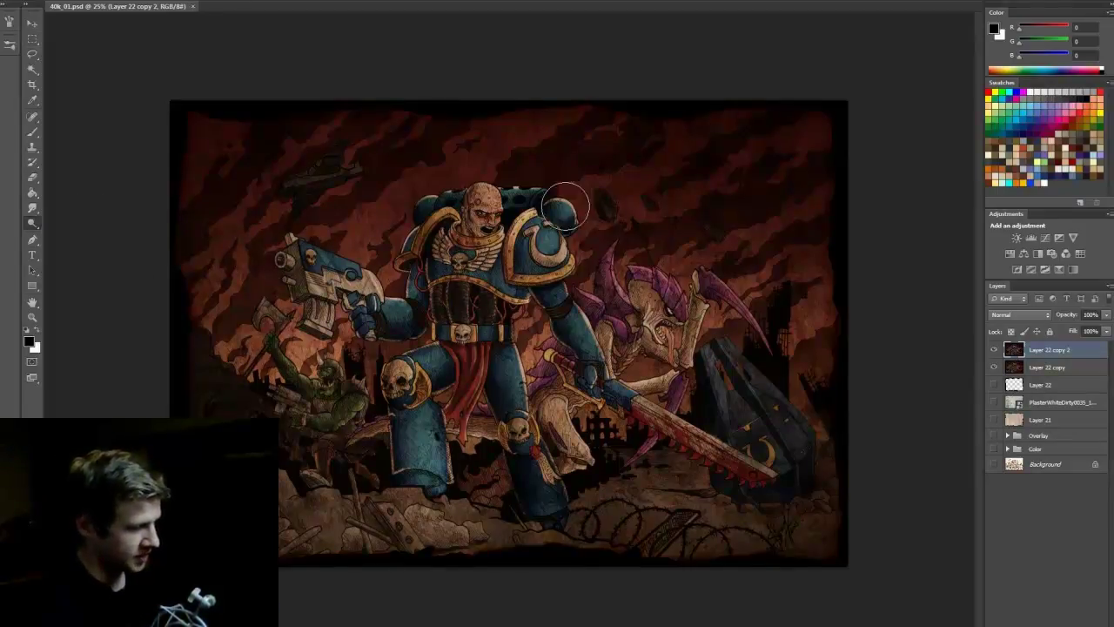
pyautogui.moveTo(498, 228); pyautogui.dragTo(488, 202)
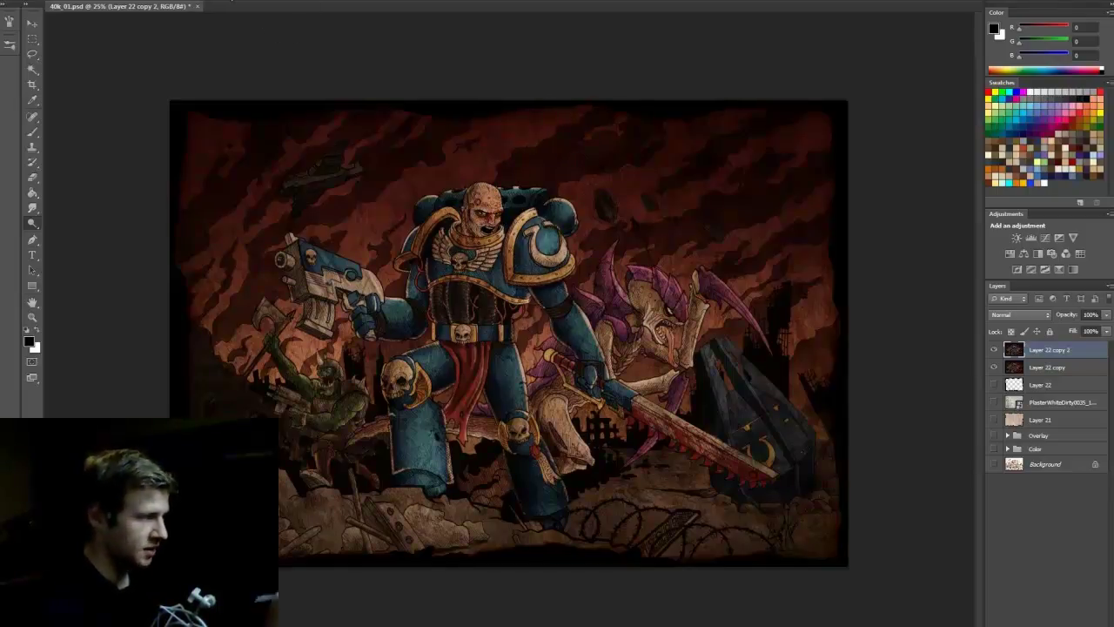
pyautogui.hotkey('ctrl', 's')
pyautogui.rightClick(517, 209)
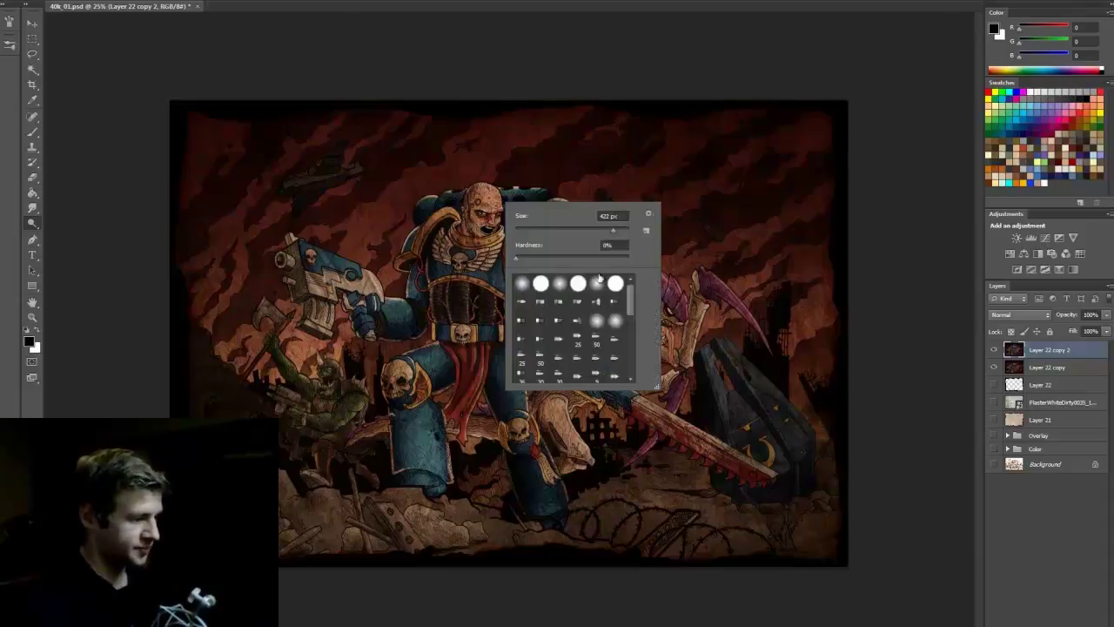
pyautogui.press('Return')
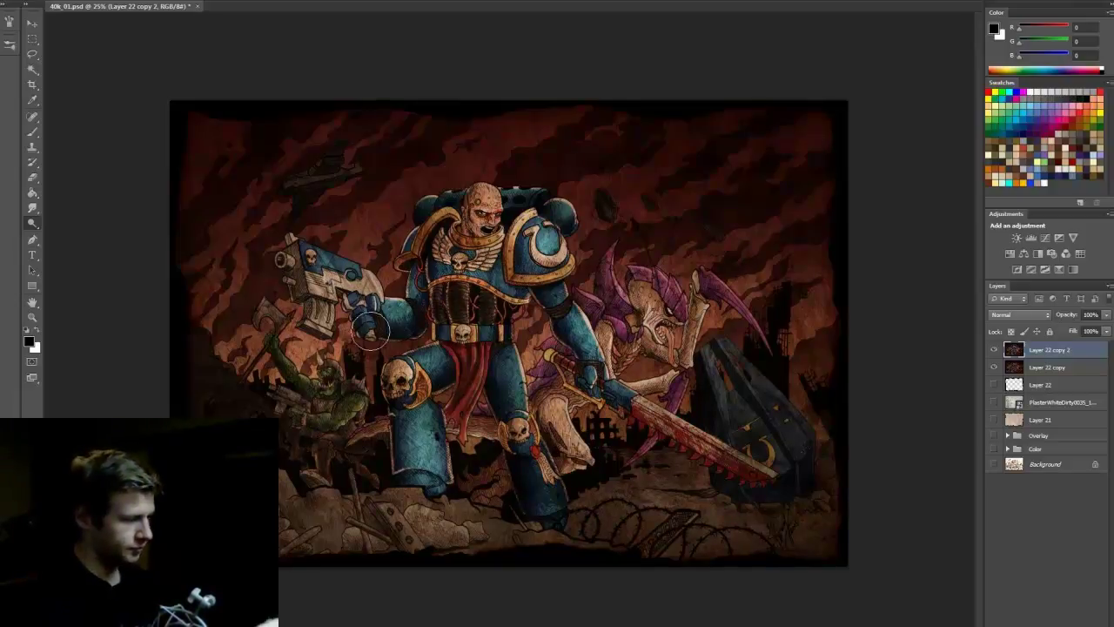
pyautogui.click(994, 349)
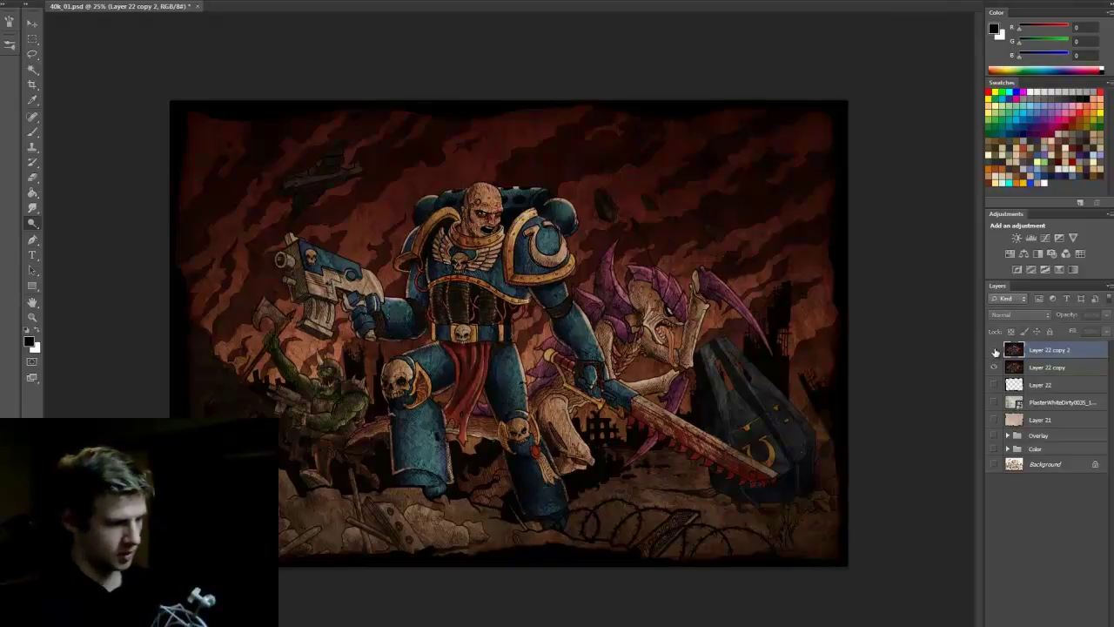
pyautogui.click(994, 349)
pyautogui.click(994, 349)
pyautogui.click(993, 349)
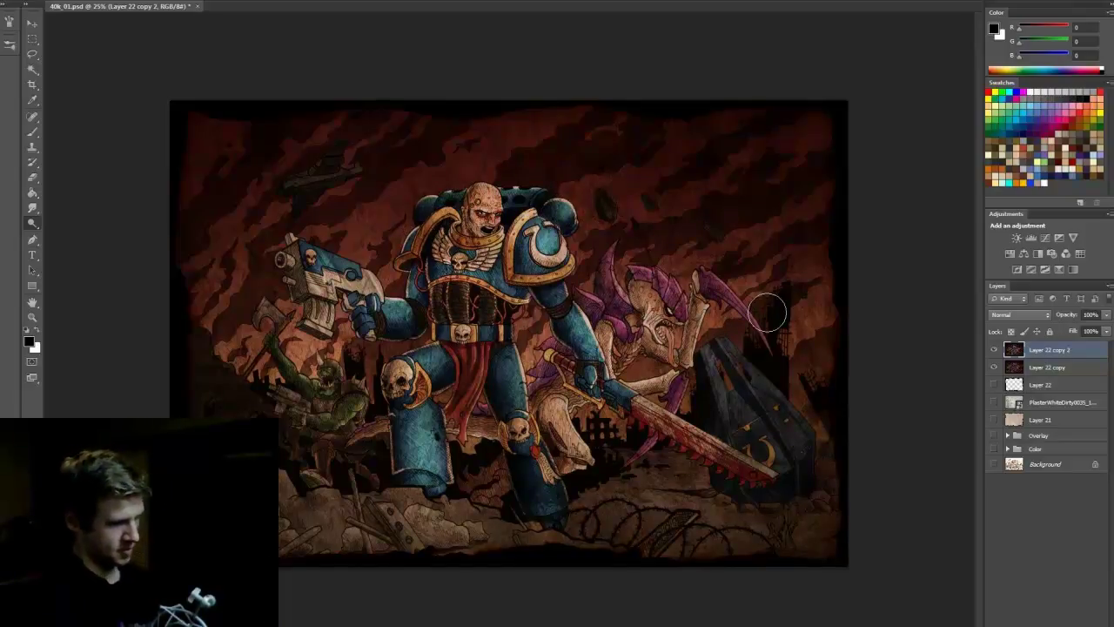
# Step: Compare the artwork with Layer 22 copy 2 hidden and shown to judge the dodged highlights
pyautogui.click(995, 351)
pyautogui.click(995, 351)
pyautogui.click(994, 350)
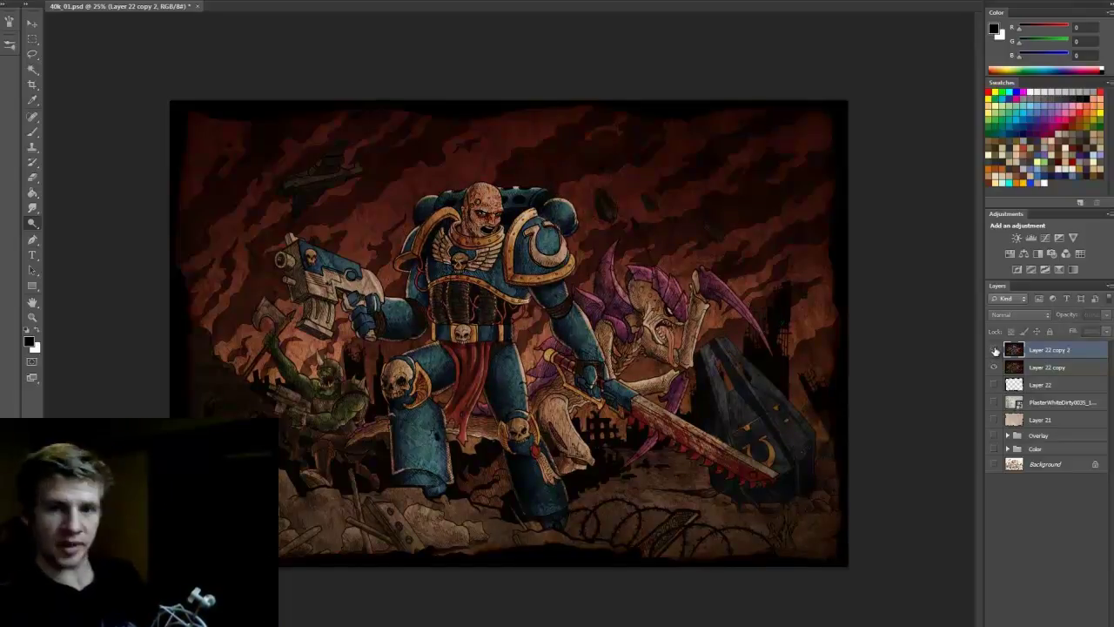
pyautogui.click(994, 351)
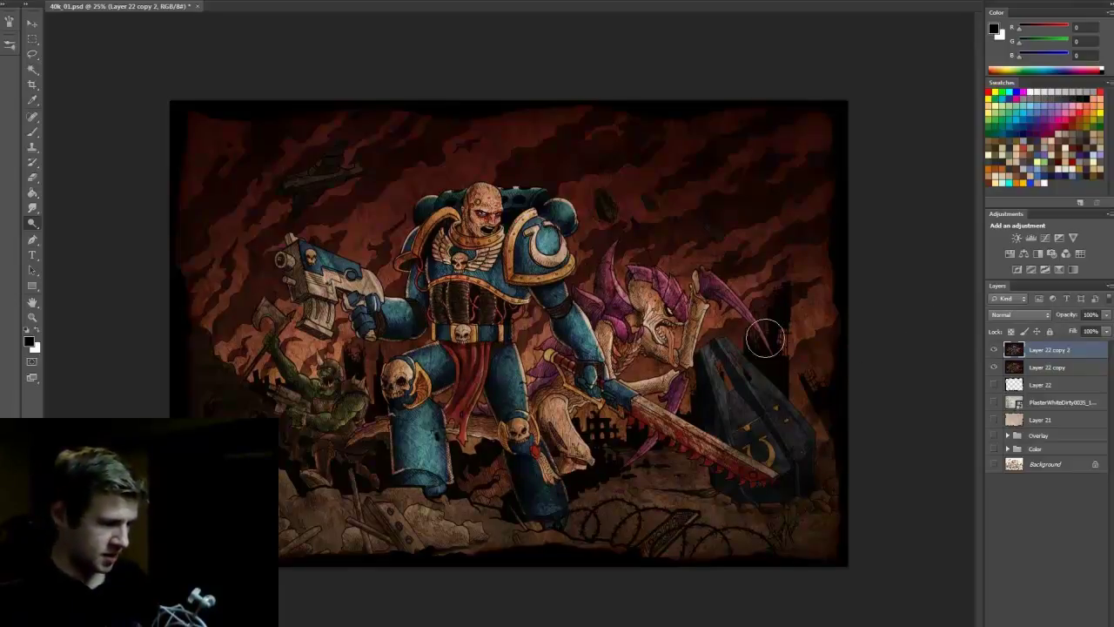
pyautogui.click(994, 351)
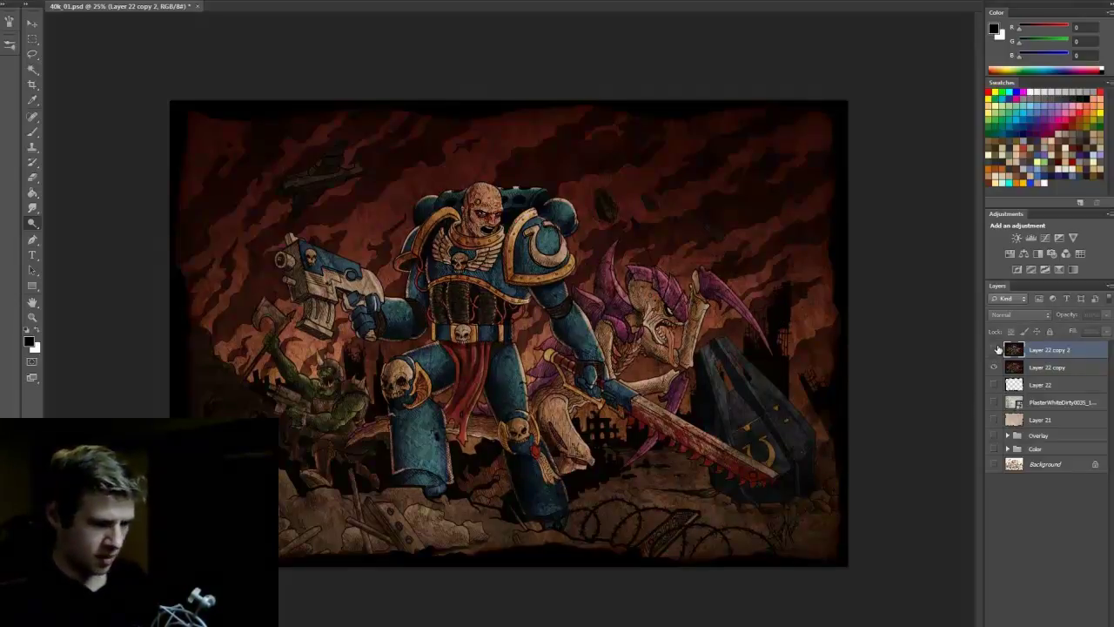
pyautogui.click(995, 351)
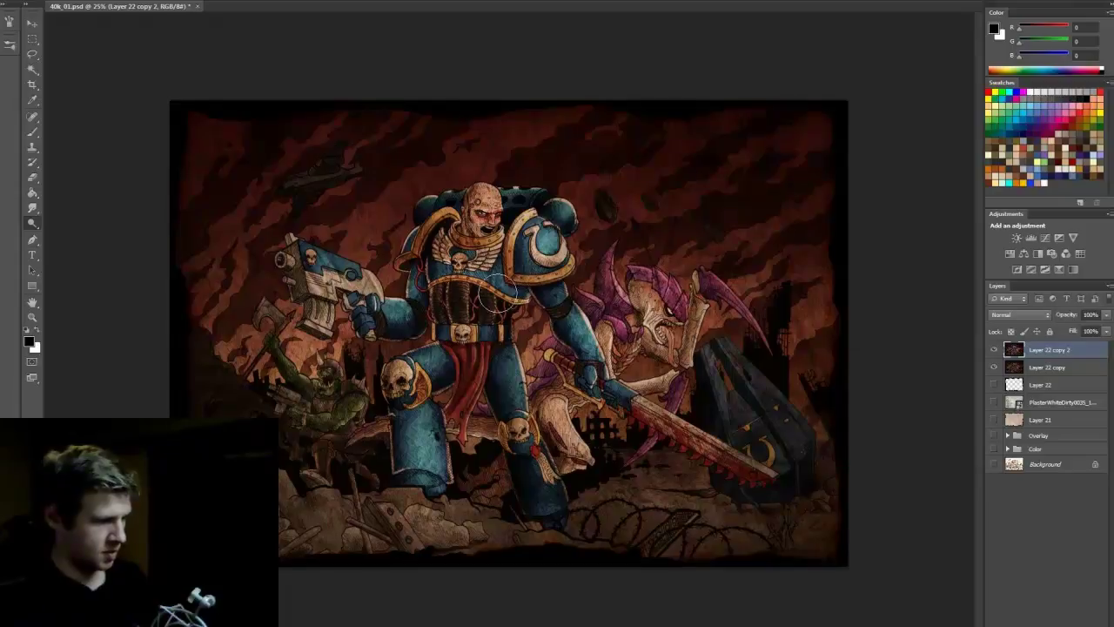
# Step: Burn the outer sky, ground and background areas on Layer 22 copy 2 to darken them, and save the document
pyautogui.click(31, 225)
pyautogui.click(89, 233)
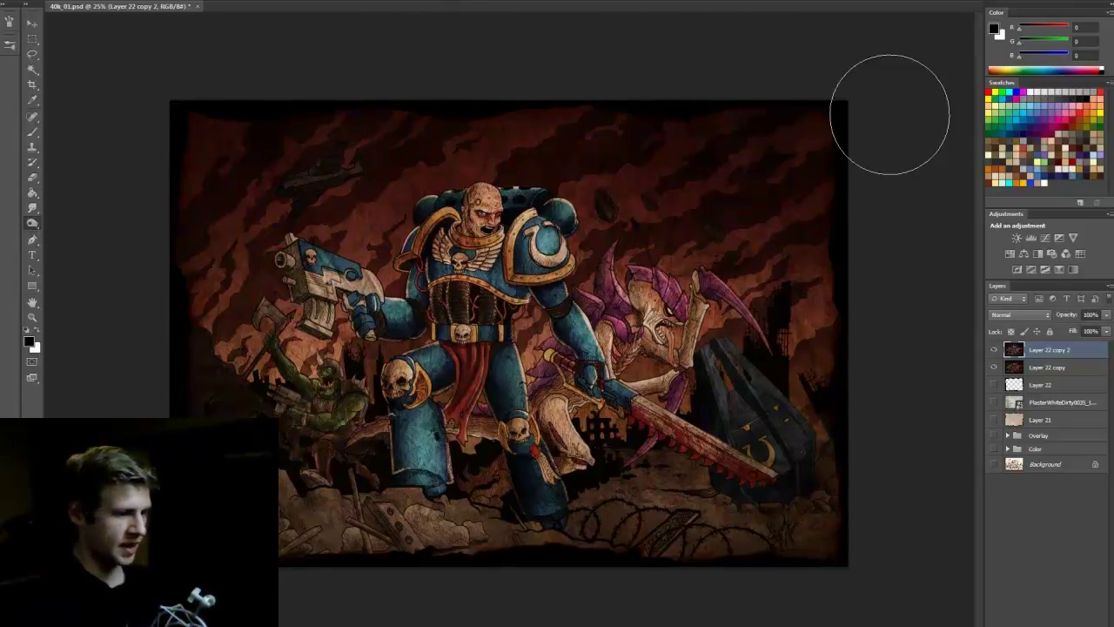
pyautogui.click(993, 350)
pyautogui.click(993, 350)
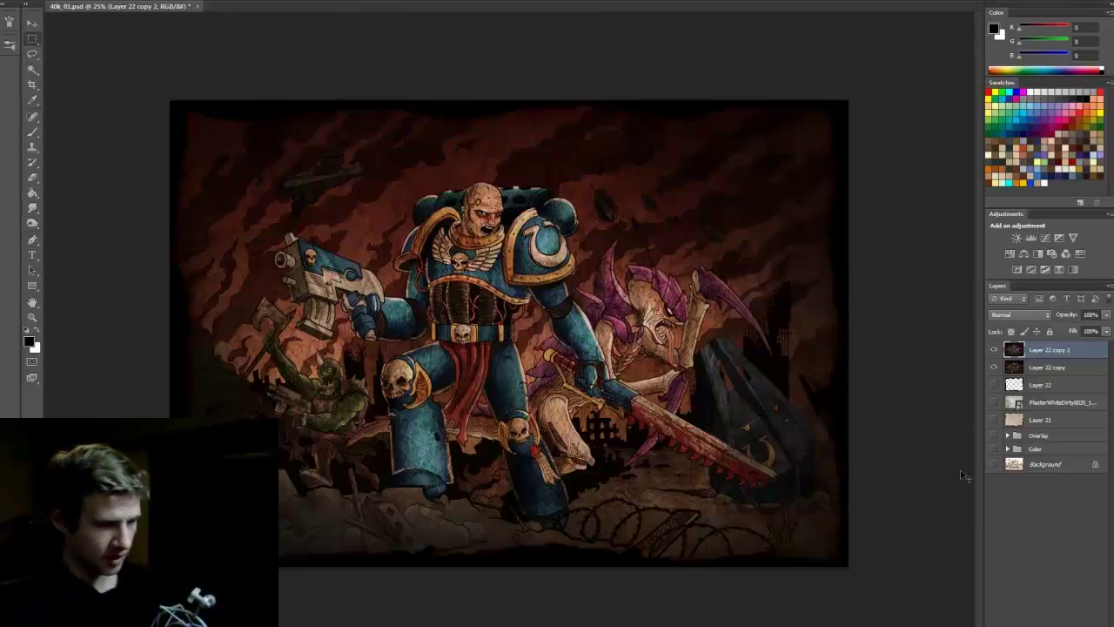
pyautogui.hotkey('ctrl', 's')
# Step: Compare the burned Layer 22 copy 2 hidden and shown, leave it visible, and save the document
pyautogui.click(994, 349)
pyautogui.click(994, 349)
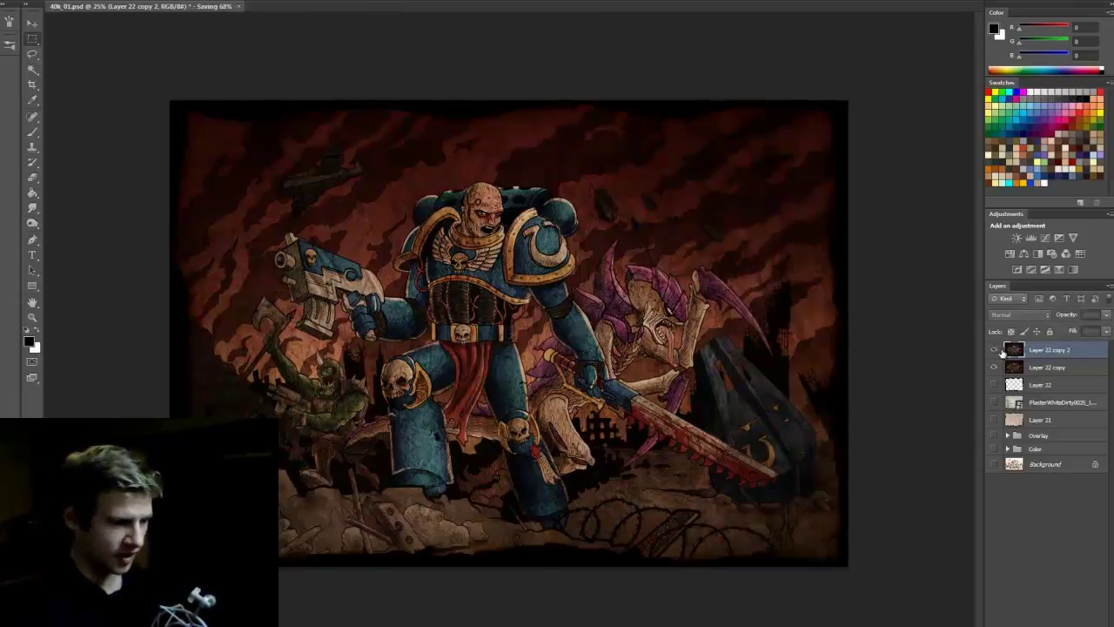
pyautogui.click(994, 349)
pyautogui.click(1002, 351)
pyautogui.click(1002, 351)
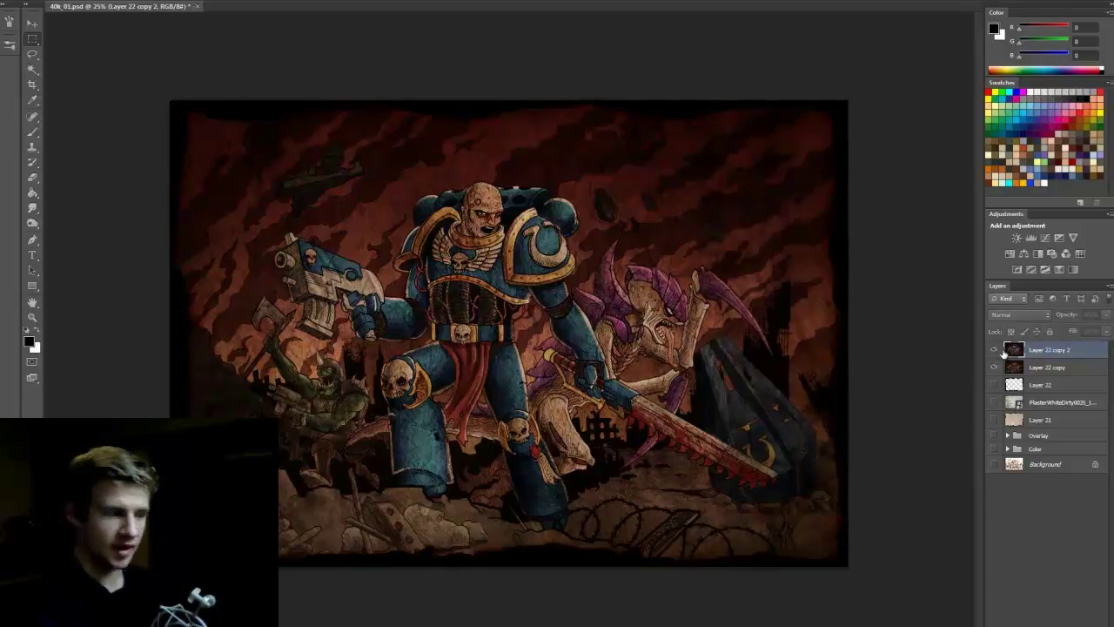
pyautogui.click(1003, 351)
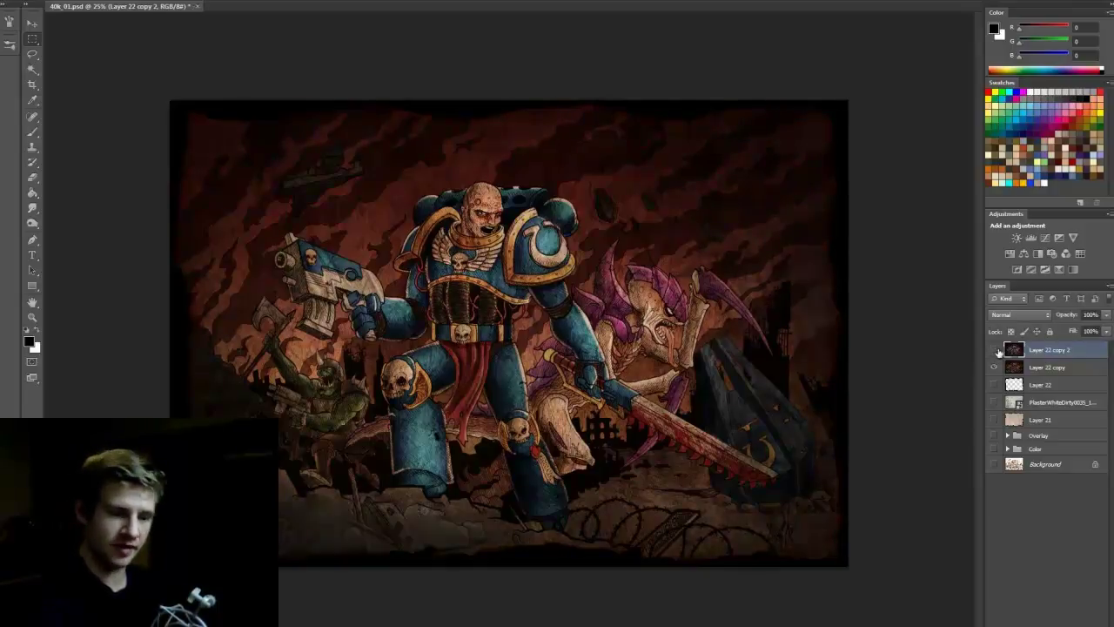
pyautogui.click(998, 352)
pyautogui.hotkey('ctrl', 's')
# Step: Add a new layer and lasso tapered teardrop selections around the four falling meteors and their tails
pyautogui.press('z')
pyautogui.click(619, 235)
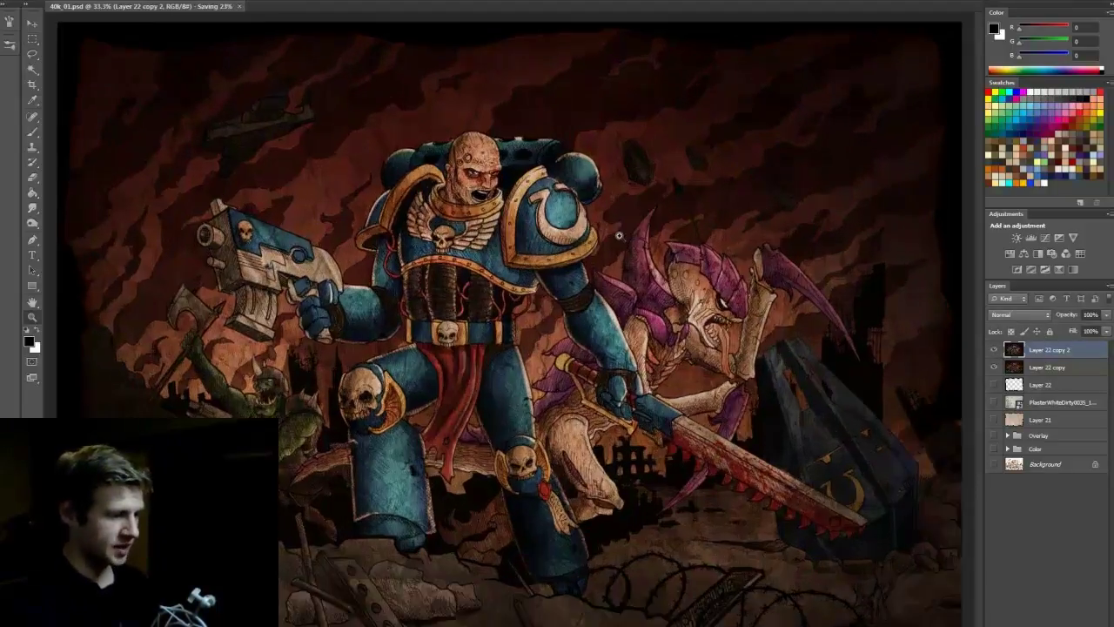
pyautogui.scroll(1, 619, 235)
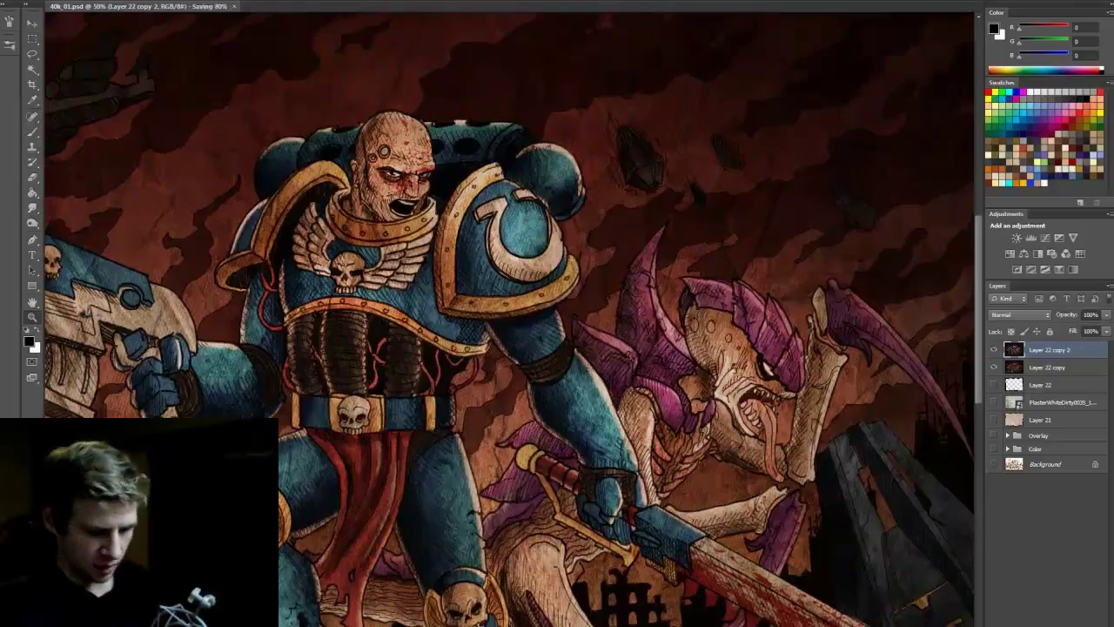
pyautogui.hotkey('ctrl', 'shift', 'alt', 'n')
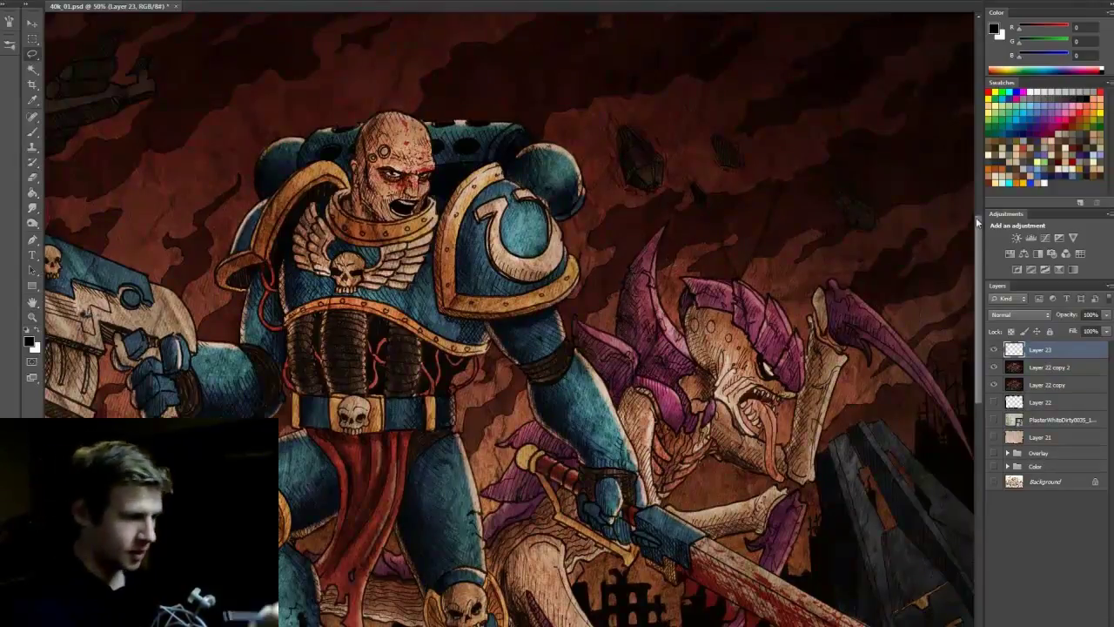
pyautogui.moveTo(978, 223); pyautogui.dragTo(974, 215)
pyautogui.moveTo(623, 209)
pyautogui.mouseDown()
pyautogui.moveTo(567, 53)
pyautogui.moveTo(666, 182)
pyautogui.moveTo(670, 217)
pyautogui.moveTo(629, 216)
pyautogui.mouseUp()
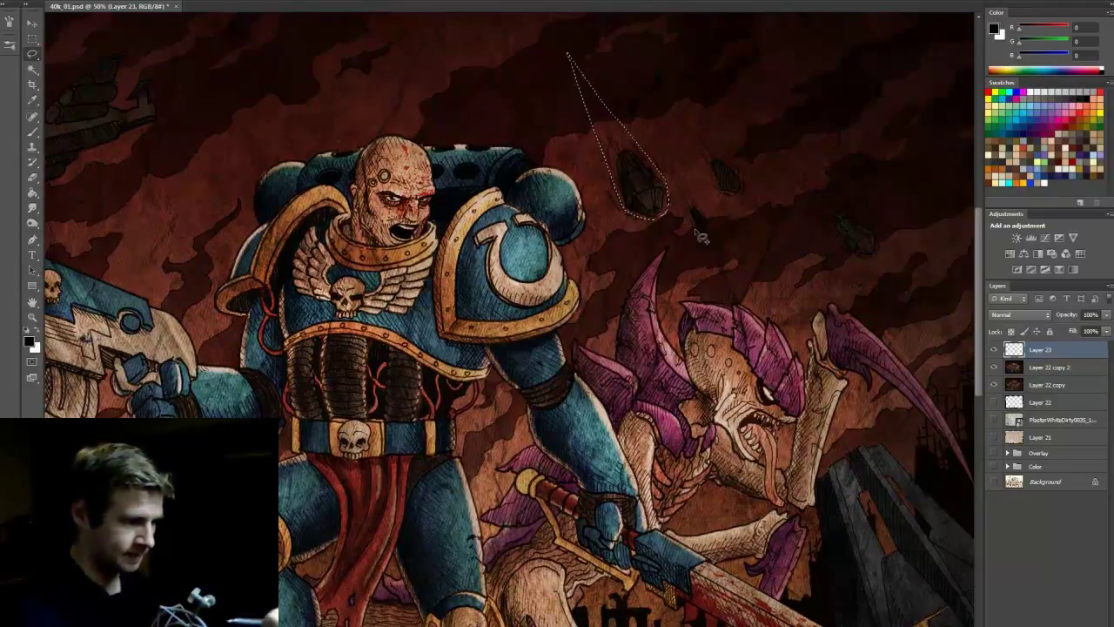
pyautogui.moveTo(670, 170); pyautogui.dragTo(706, 233)
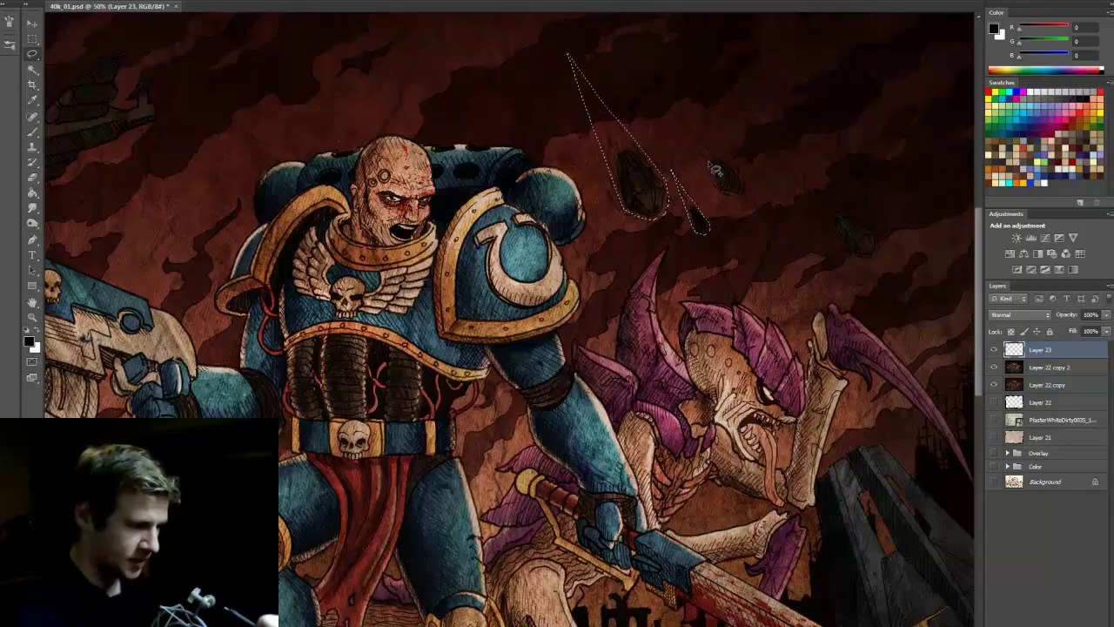
pyautogui.moveTo(718, 188)
pyautogui.mouseDown()
pyautogui.moveTo(670, 106)
pyautogui.moveTo(740, 177)
pyautogui.moveTo(738, 195)
pyautogui.mouseUp()
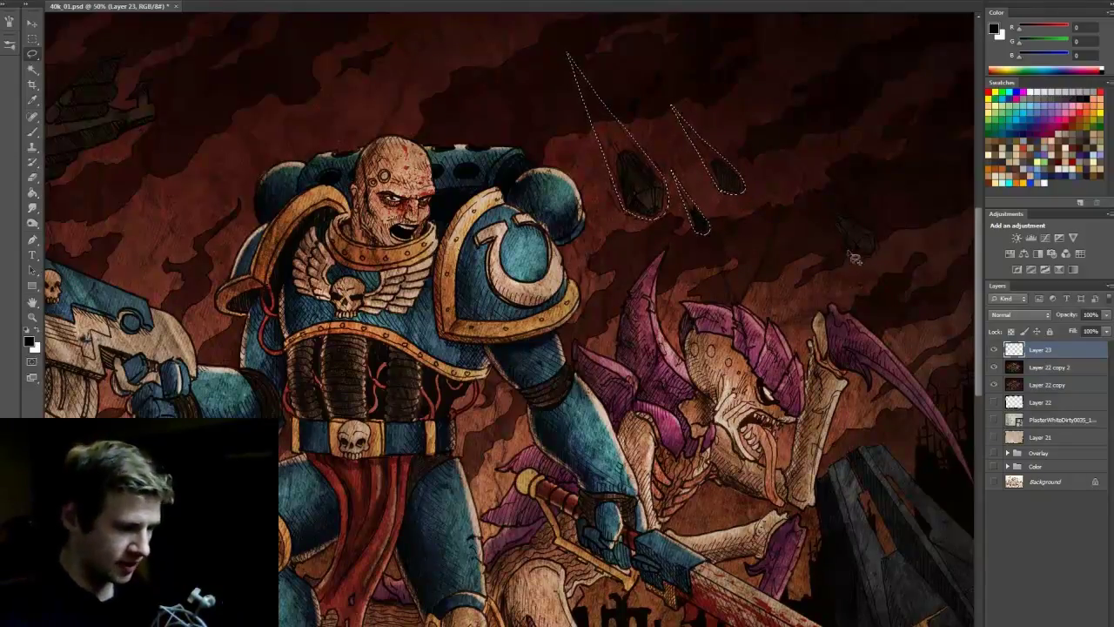
pyautogui.moveTo(780, 162)
pyautogui.mouseDown()
pyautogui.moveTo(770, 149)
pyautogui.moveTo(875, 233)
pyautogui.moveTo(881, 254)
pyautogui.moveTo(838, 246)
pyautogui.mouseUp()
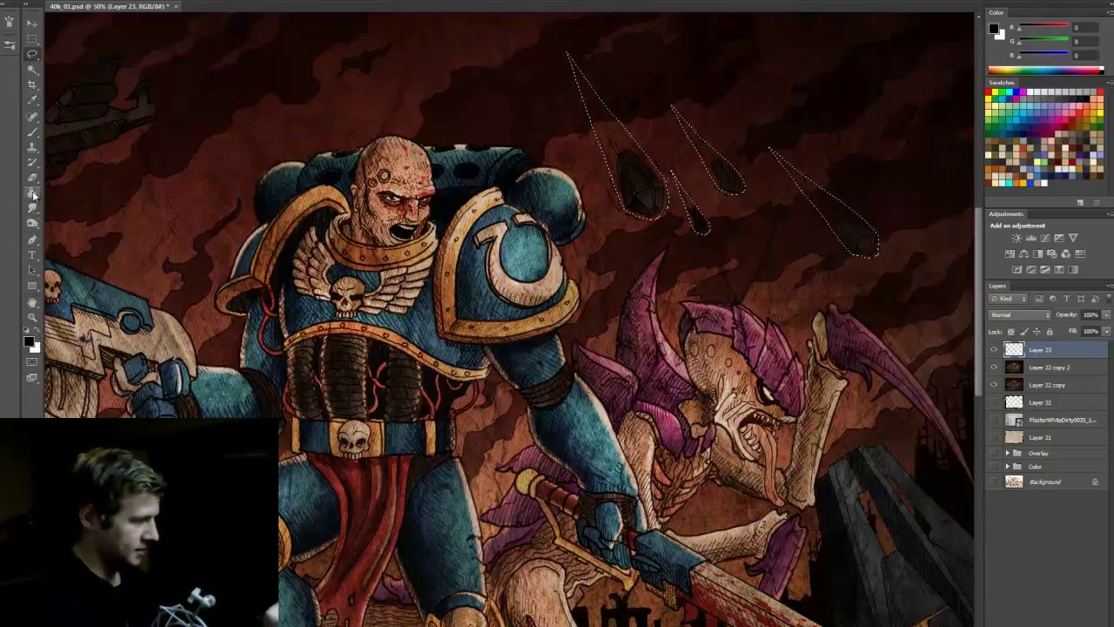
# Step: Choose the Gradient tool and set the foreground color to light yellow with R 255, G 243, B 105
pyautogui.moveTo(33, 194); pyautogui.dragTo(67, 205)
pyautogui.click(76, 195)
pyautogui.click(36, 330)
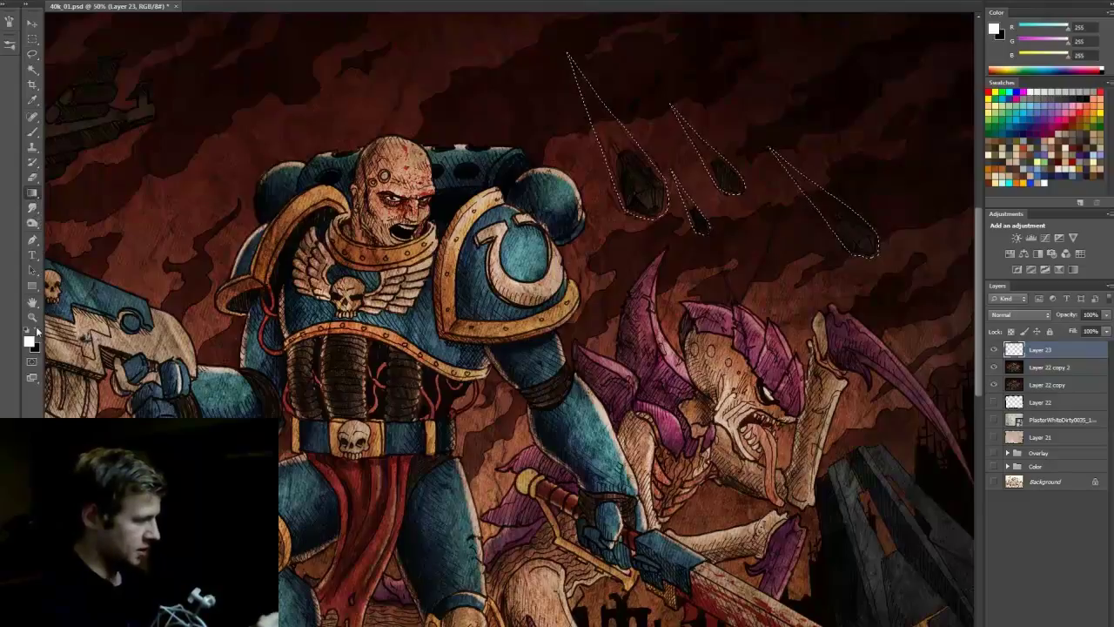
pyautogui.click(31, 342)
pyautogui.click(613, 214)
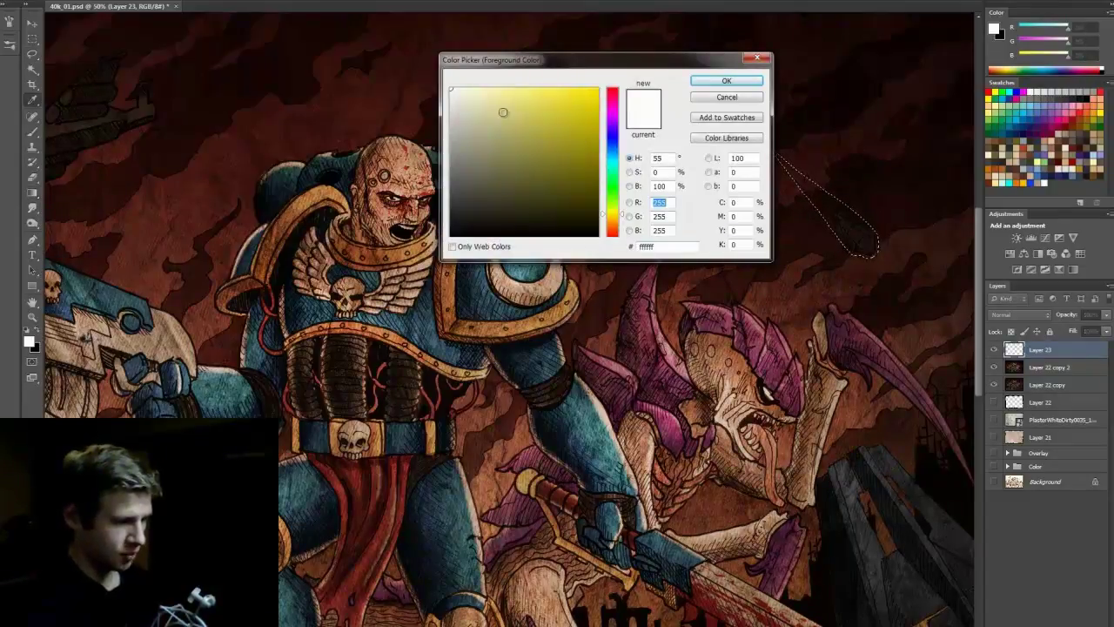
pyautogui.click(736, 79)
# Step: Fill the four meteor selections with yellow gradients that fade out toward the tails, redoing unsatisfactory attempts, and deselect
pyautogui.moveTo(701, 210); pyautogui.dragTo(667, 94)
pyautogui.hotkey('ctrl', 'z')
pyautogui.hotkey('ctrl', 'z')
pyautogui.hotkey('ctrl', 'z')
pyautogui.hotkey('ctrl', 'z')
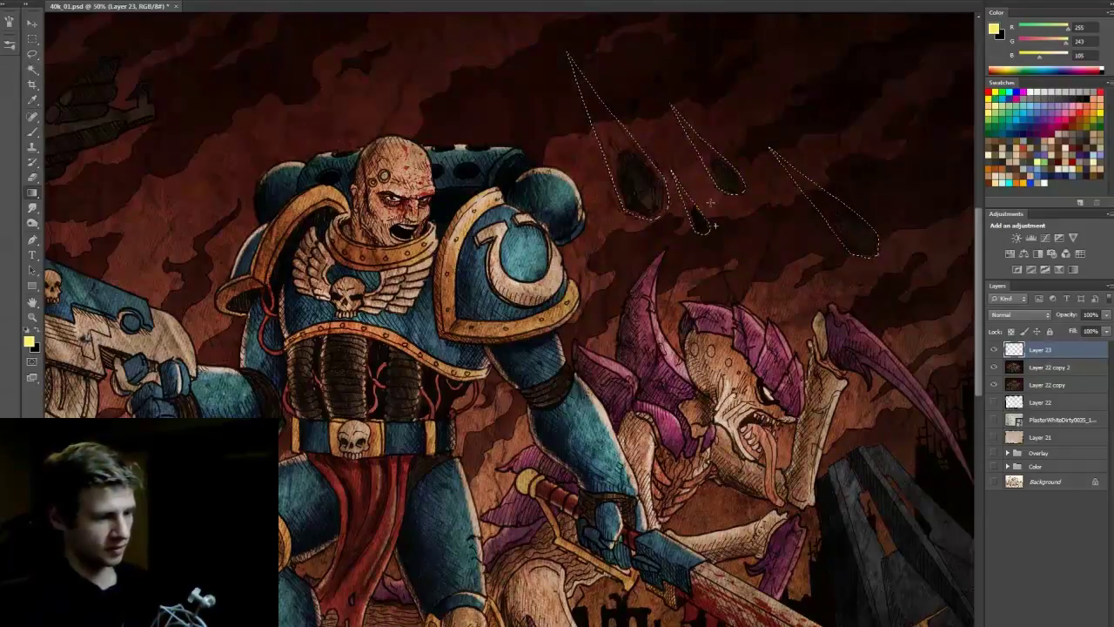
pyautogui.hotkey('ctrl', 'z')
pyautogui.hotkey('ctrl', 'z')
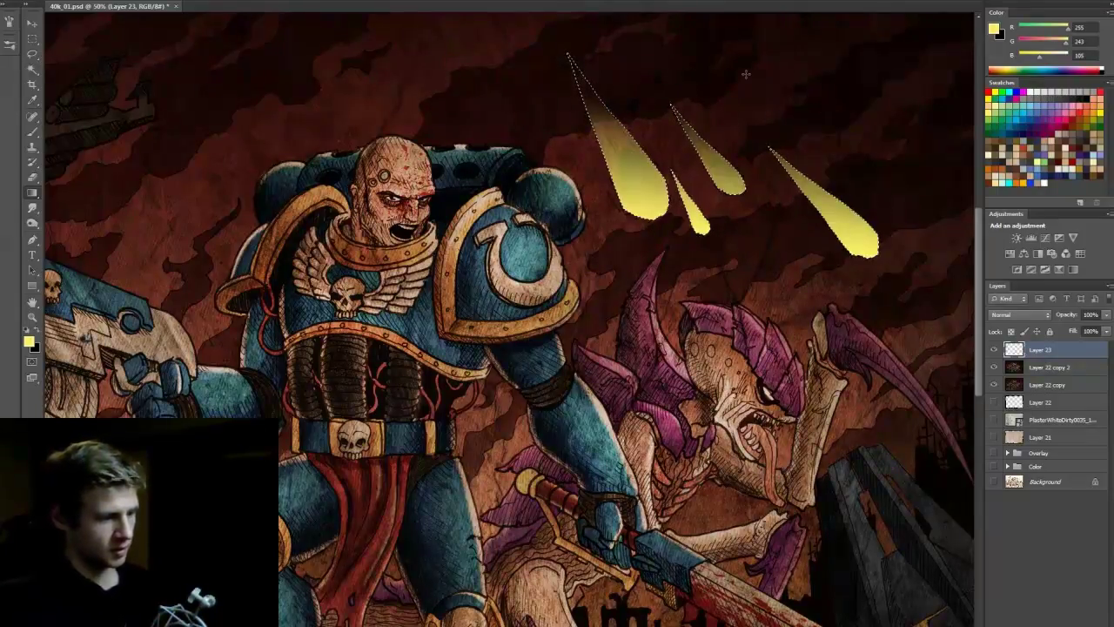
pyautogui.hotkey('ctrl', 'z')
pyautogui.moveTo(712, 233); pyautogui.dragTo(743, 123)
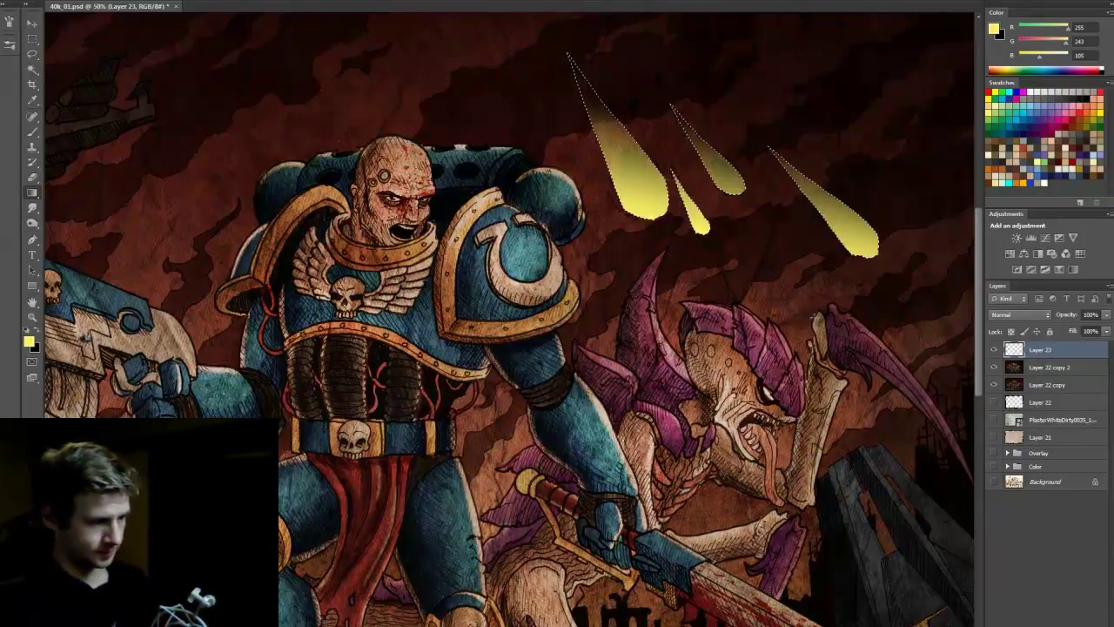
pyautogui.hotkey('ctrl', 'd')
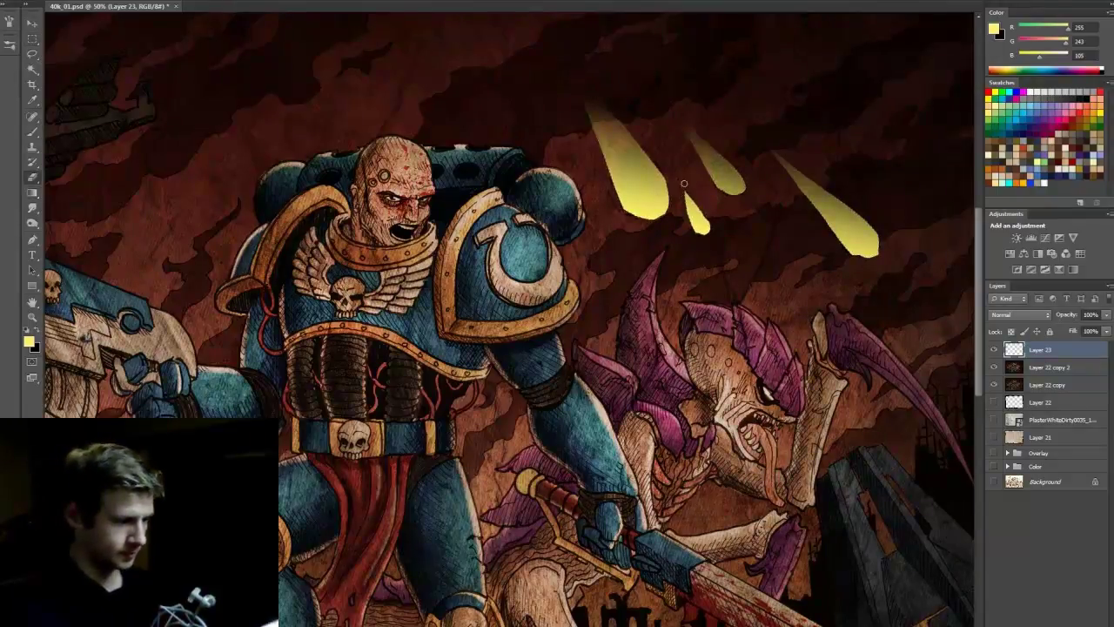
# Step: Adjust the Eraser brush and softly erase inside the four yellow meteor shapes to thin their fill
pyautogui.moveTo(676, 172); pyautogui.dragTo(695, 214)
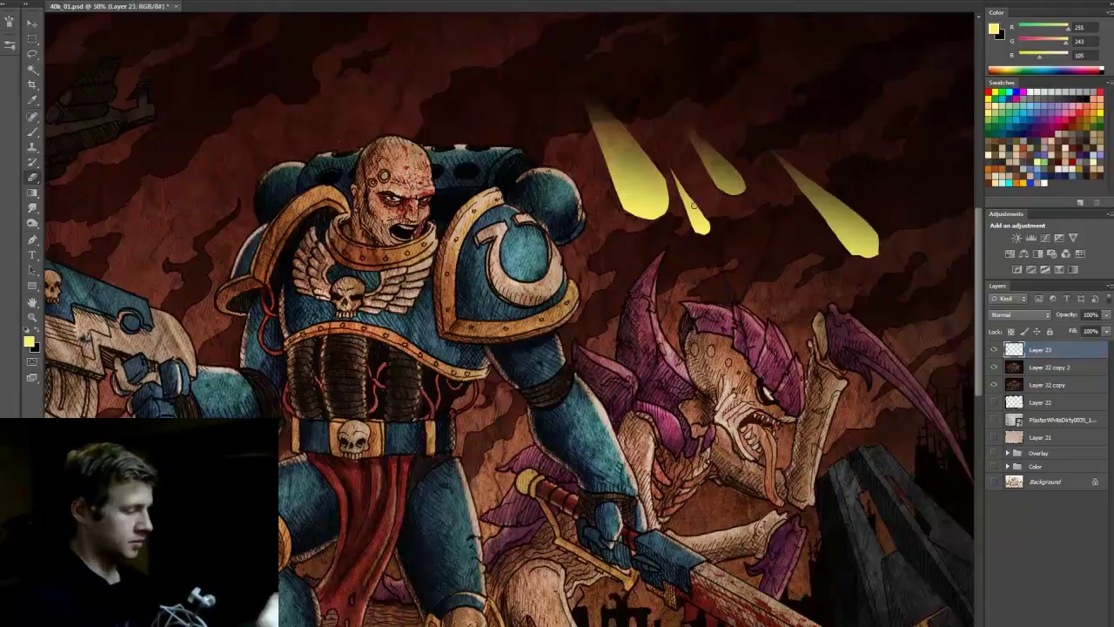
pyautogui.rightClick(714, 257)
pyautogui.click(674, 165)
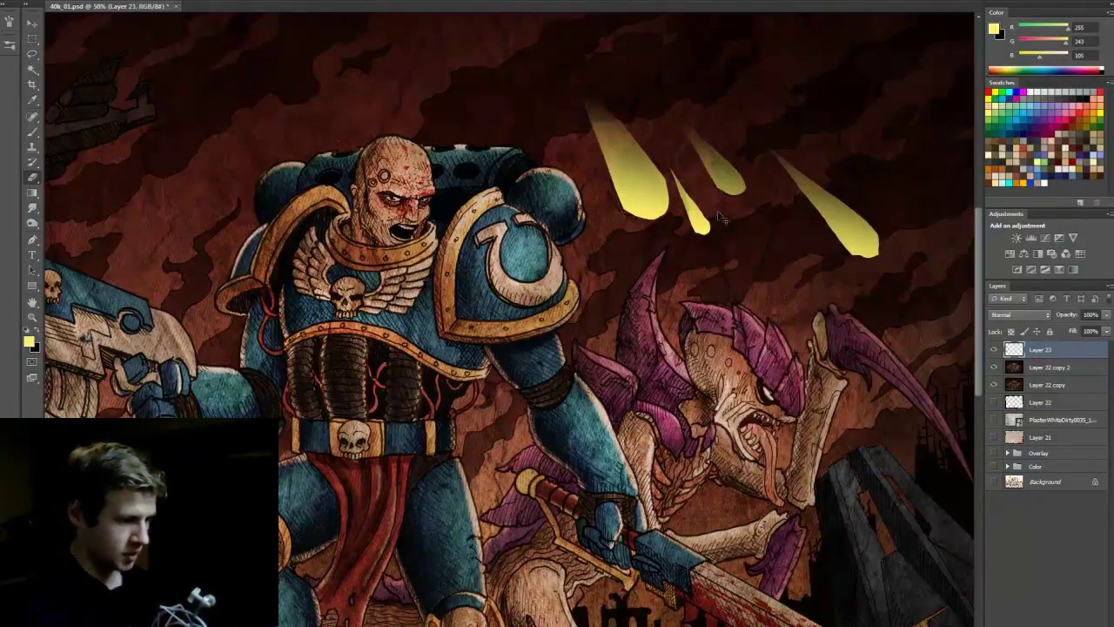
pyautogui.rightClick(727, 263)
pyautogui.press('Return')
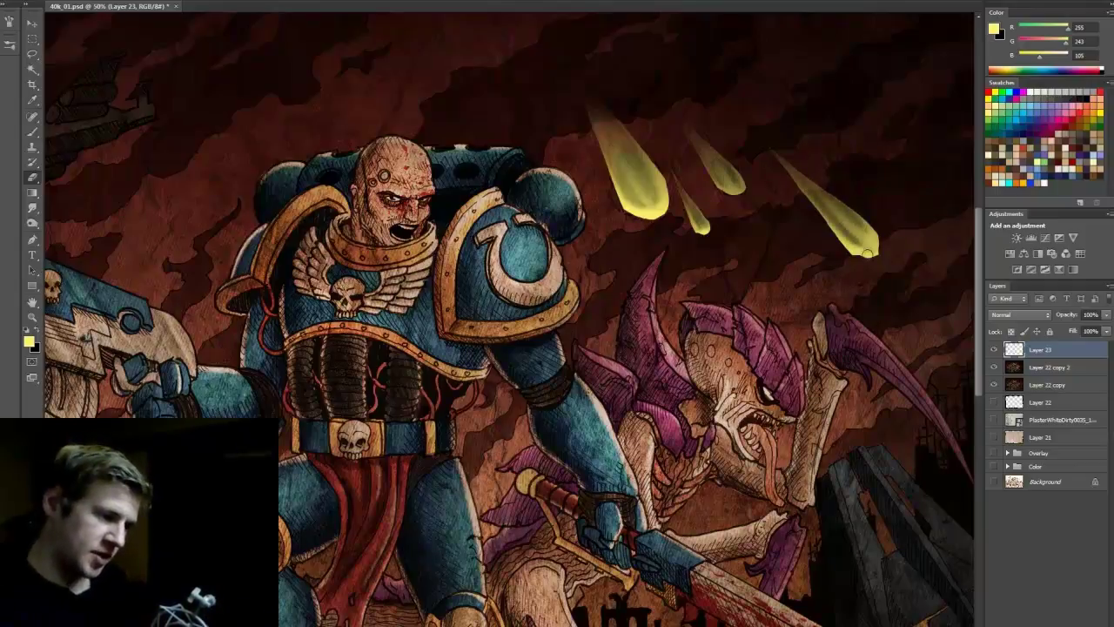
# Step: Try several blend modes on the yellow meteor layer and set it to Soft Light
pyautogui.click(1025, 314)
pyautogui.click(1009, 331)
pyautogui.press('Down')
pyautogui.press('Down')
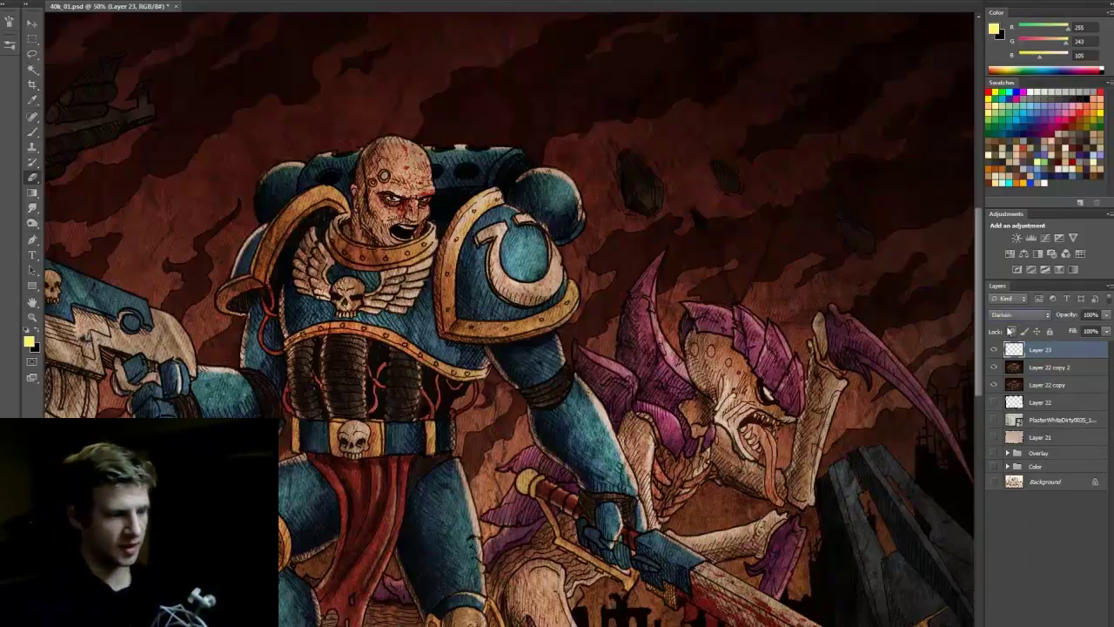
pyautogui.scroll(-5, 1010, 330)
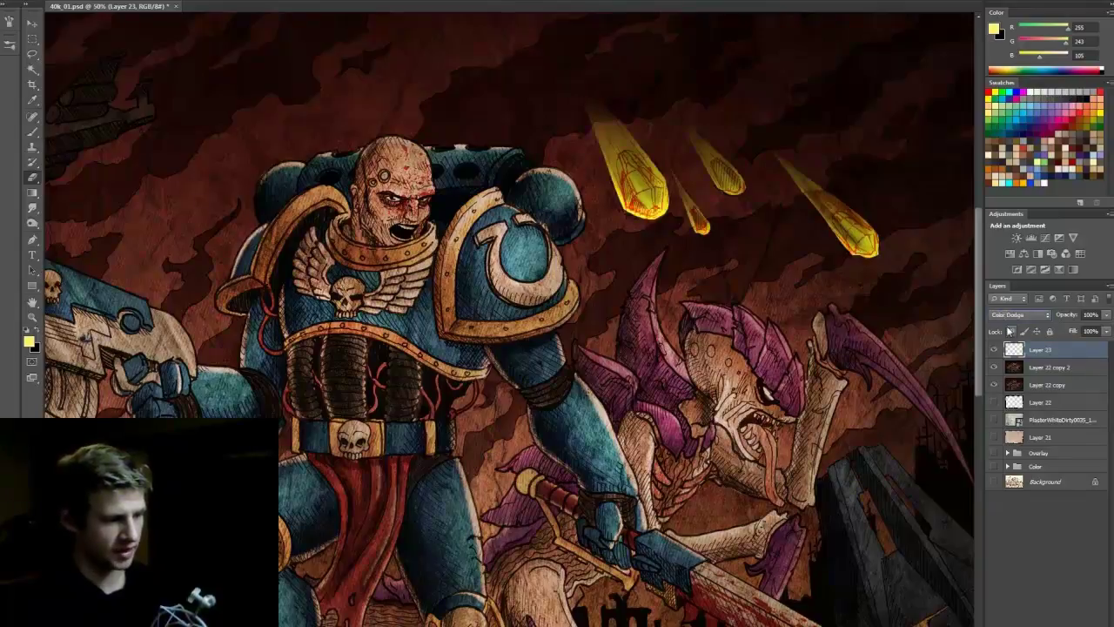
pyautogui.scroll(-1, 1010, 331)
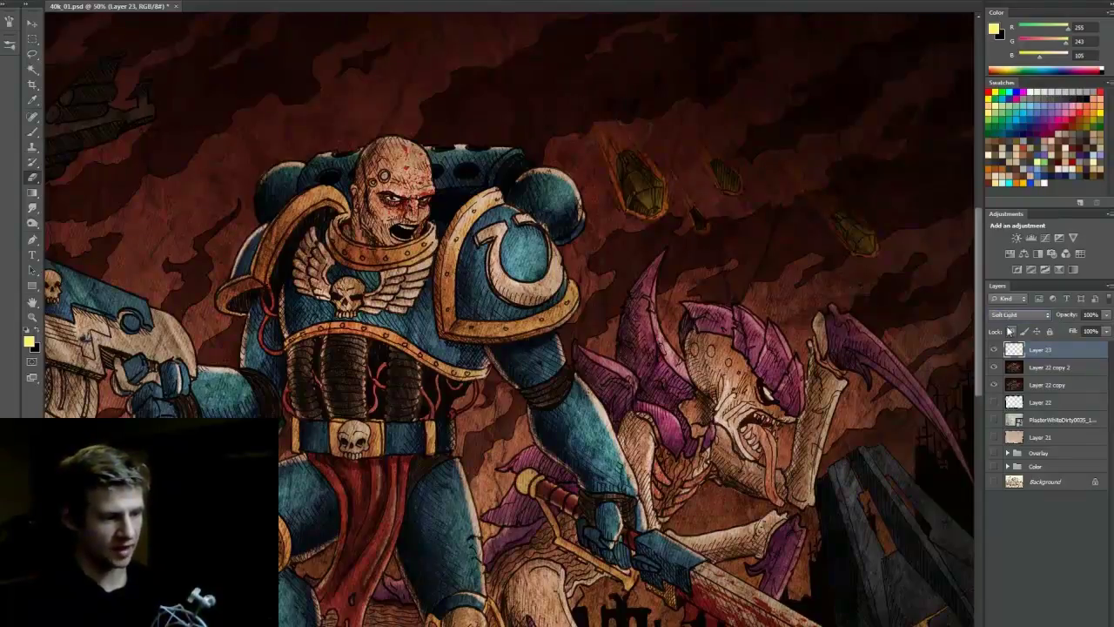
pyautogui.click(1105, 316)
pyautogui.click(1105, 317)
# Step: Paint thin dashed yellow tracer lines at the nose of the flying ship with a small soft brush at 0% hardness
pyautogui.moveTo(978, 393)
pyautogui.mouseDown()
pyautogui.moveTo(986, 367)
pyautogui.moveTo(972, 380)
pyautogui.mouseUp()
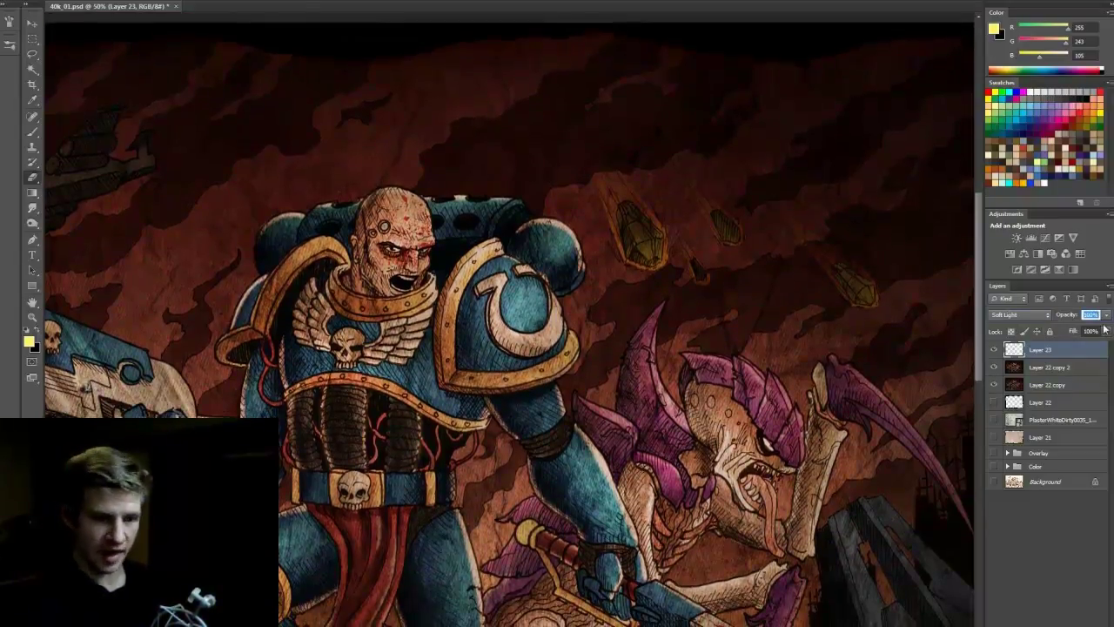
pyautogui.hscroll(-5, 585, 456)
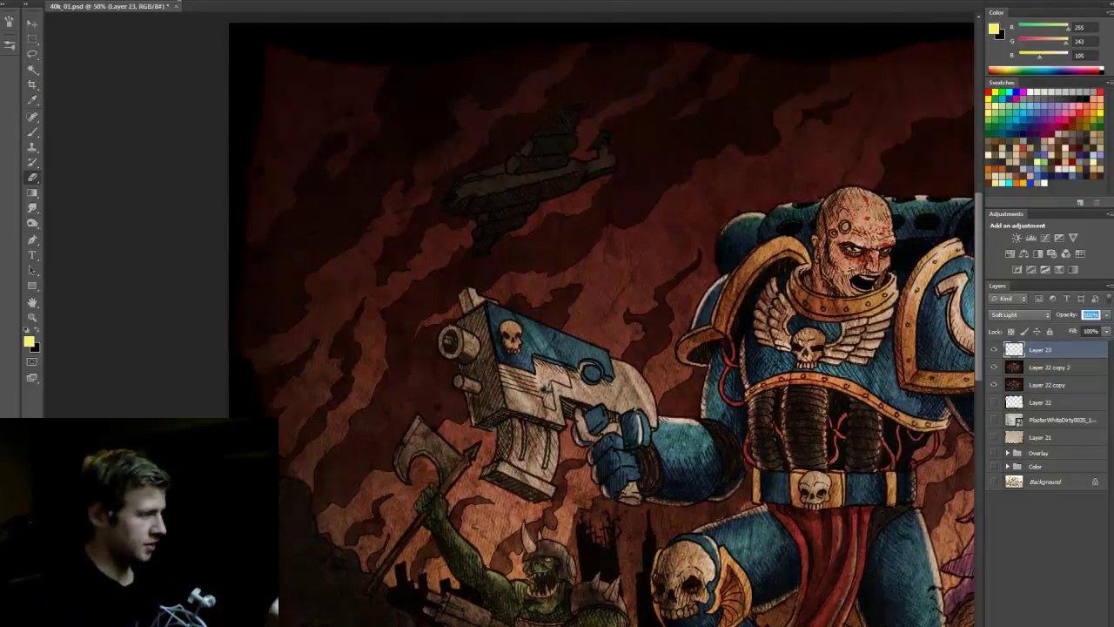
pyautogui.click(202, 2)
pyautogui.press('b')
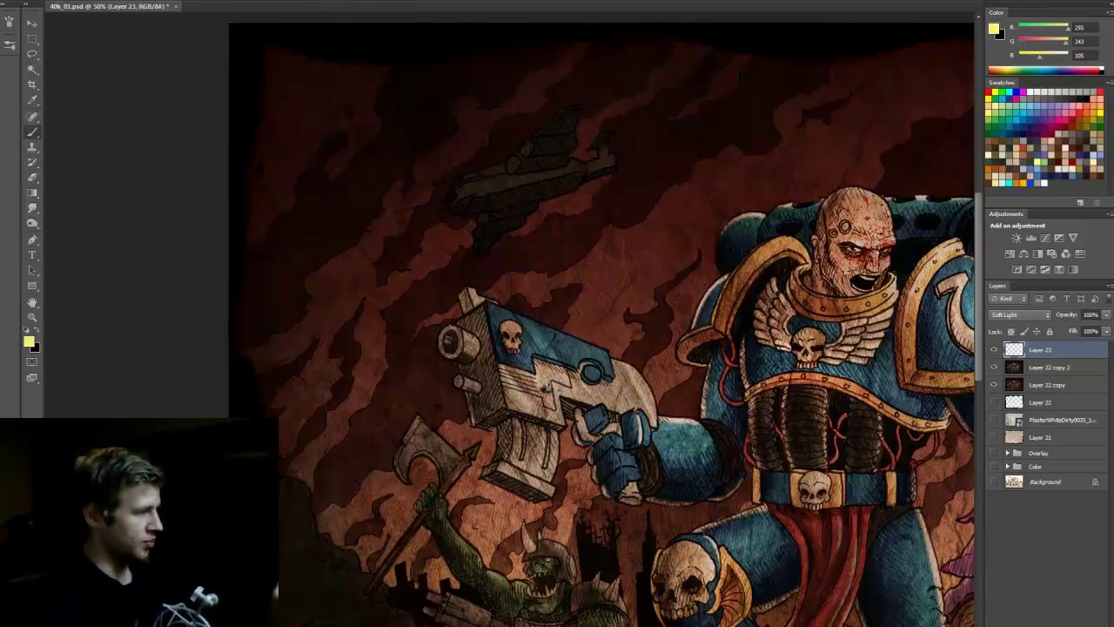
pyautogui.rightClick(518, 198)
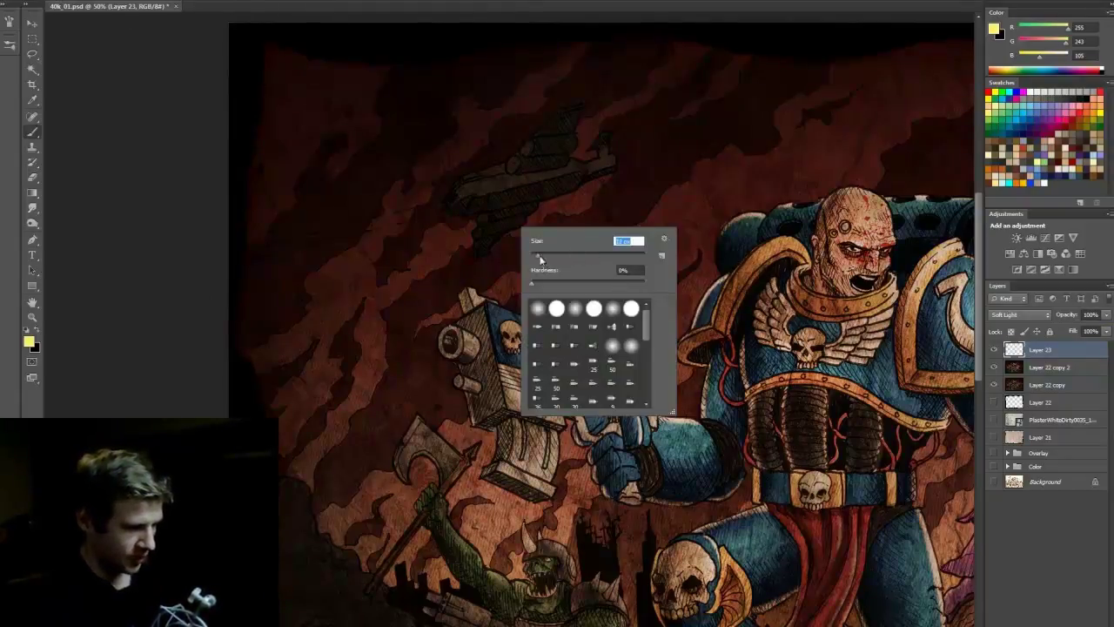
pyautogui.moveTo(533, 256); pyautogui.dragTo(537, 257)
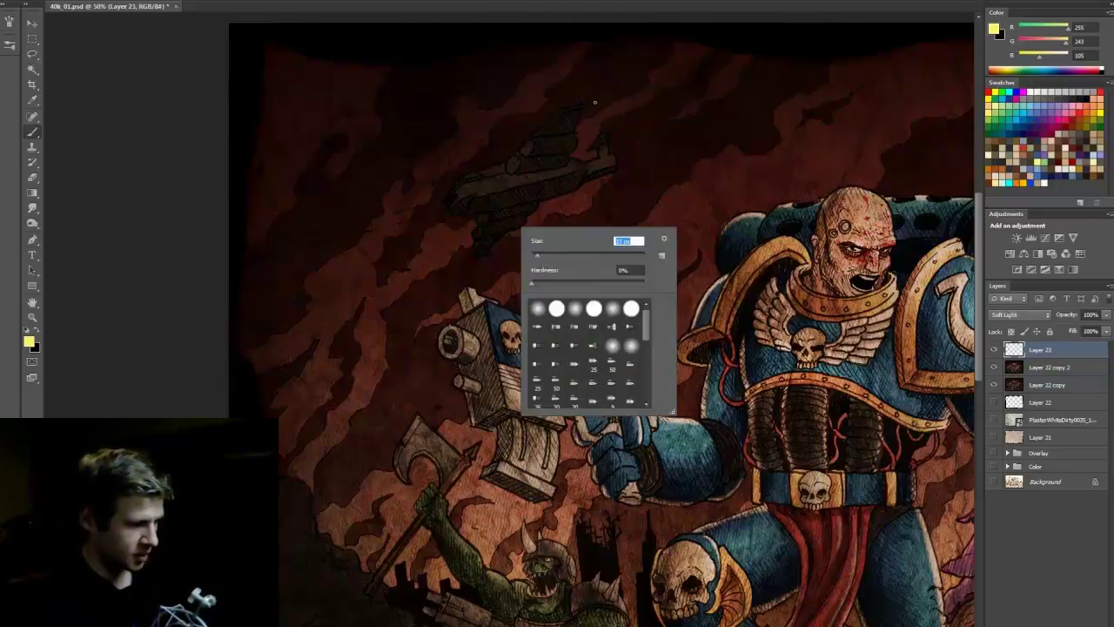
pyautogui.press('Return')
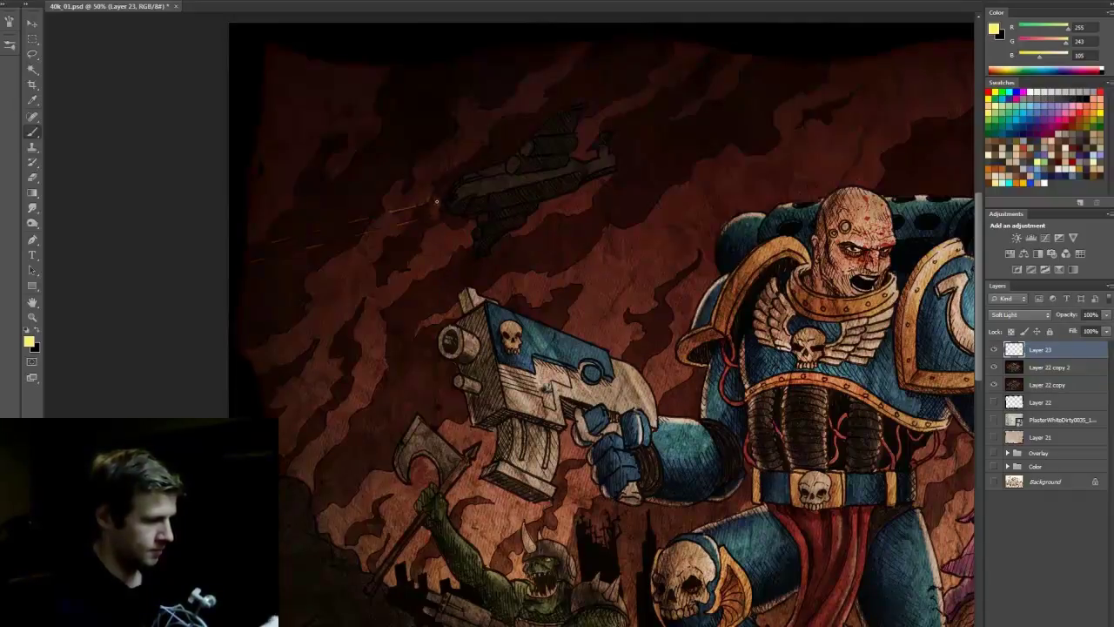
pyautogui.press('e')
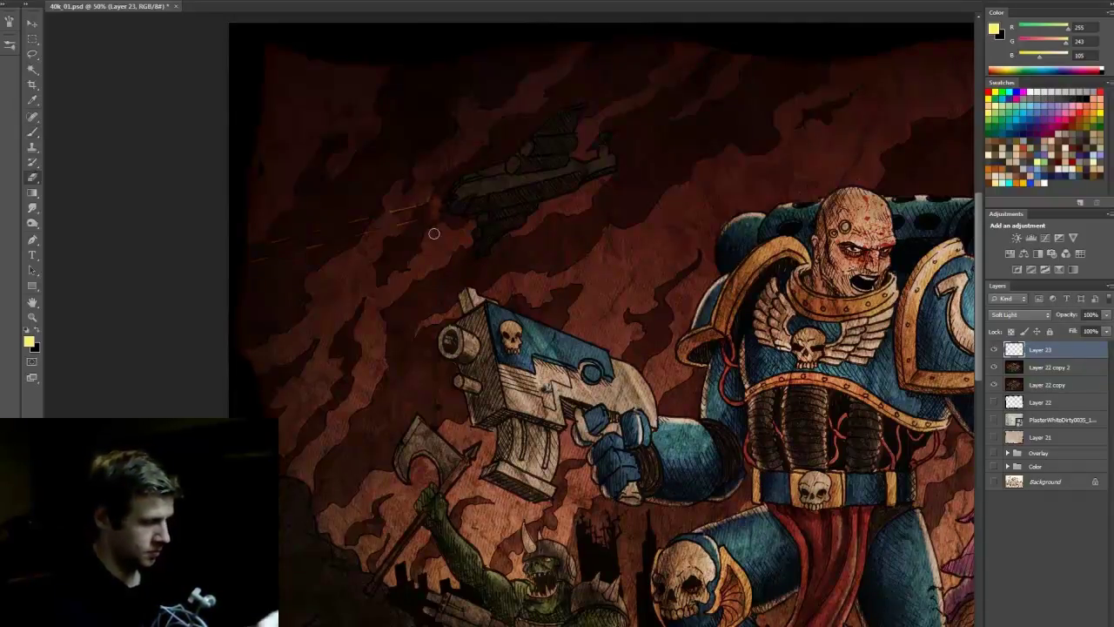
pyautogui.press('b')
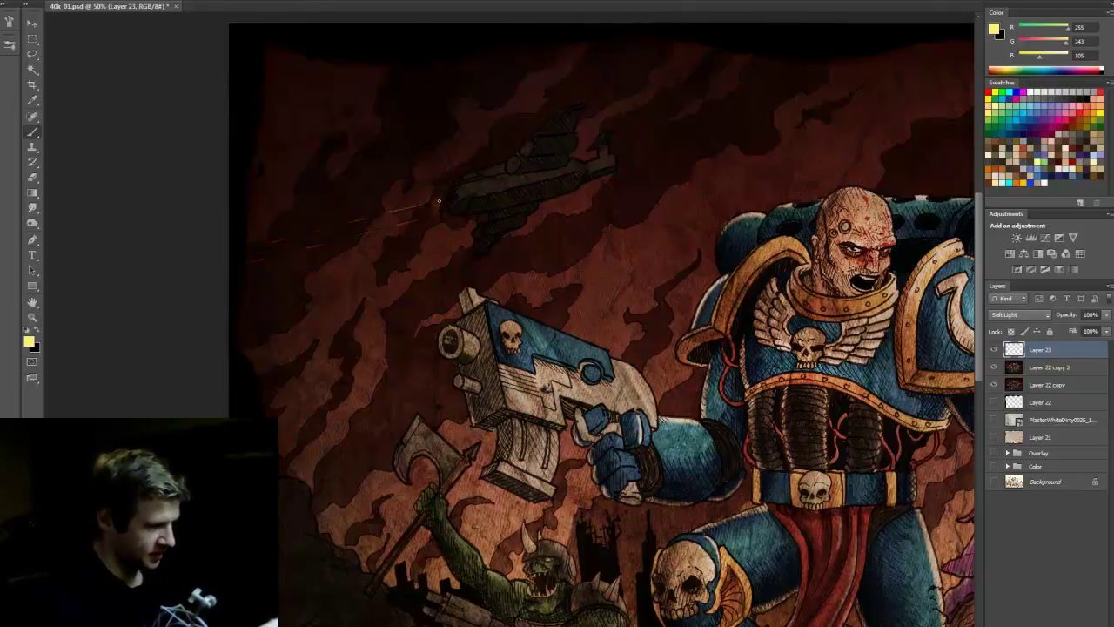
# Step: Fit the whole artwork on screen and save the document
pyautogui.press('z')
pyautogui.rightClick(567, 245)
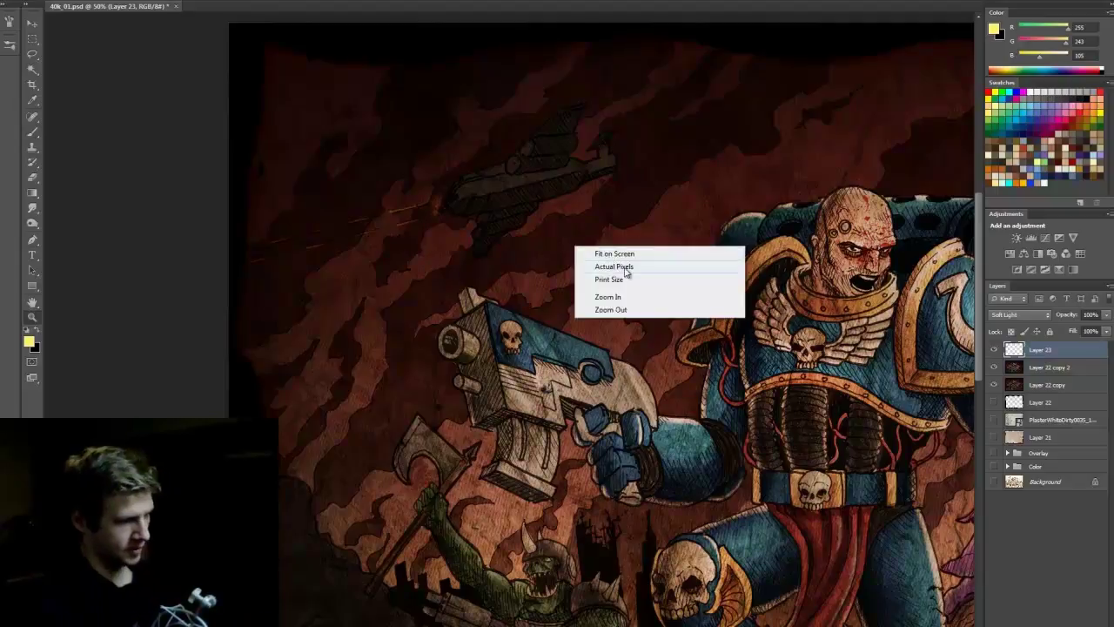
pyautogui.click(631, 254)
pyautogui.press('m')
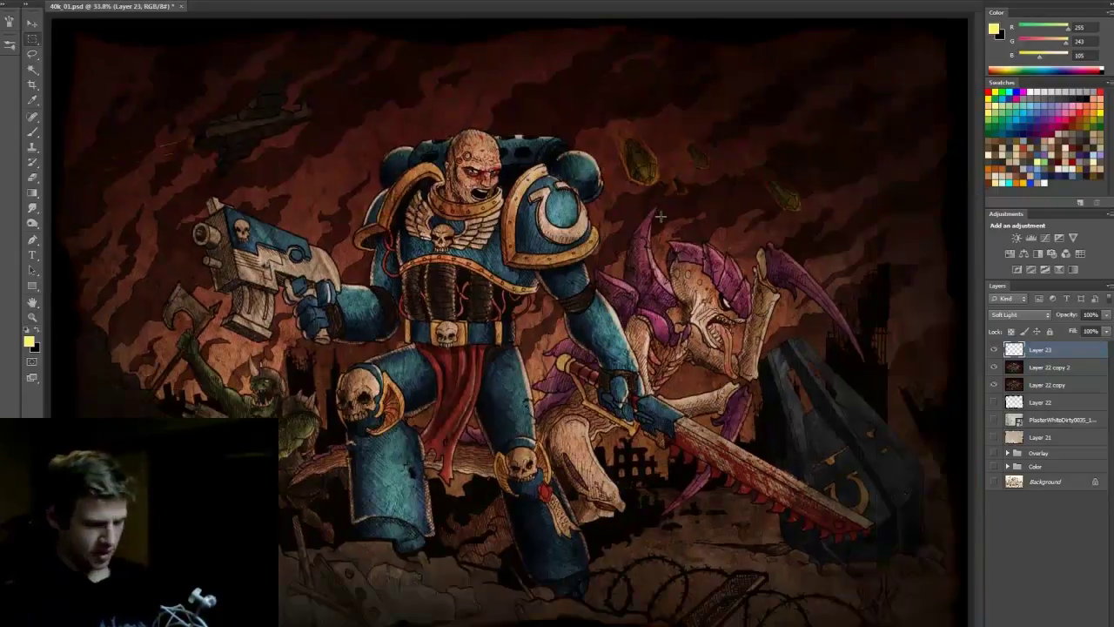
pyautogui.hotkey('ctrl', 's')
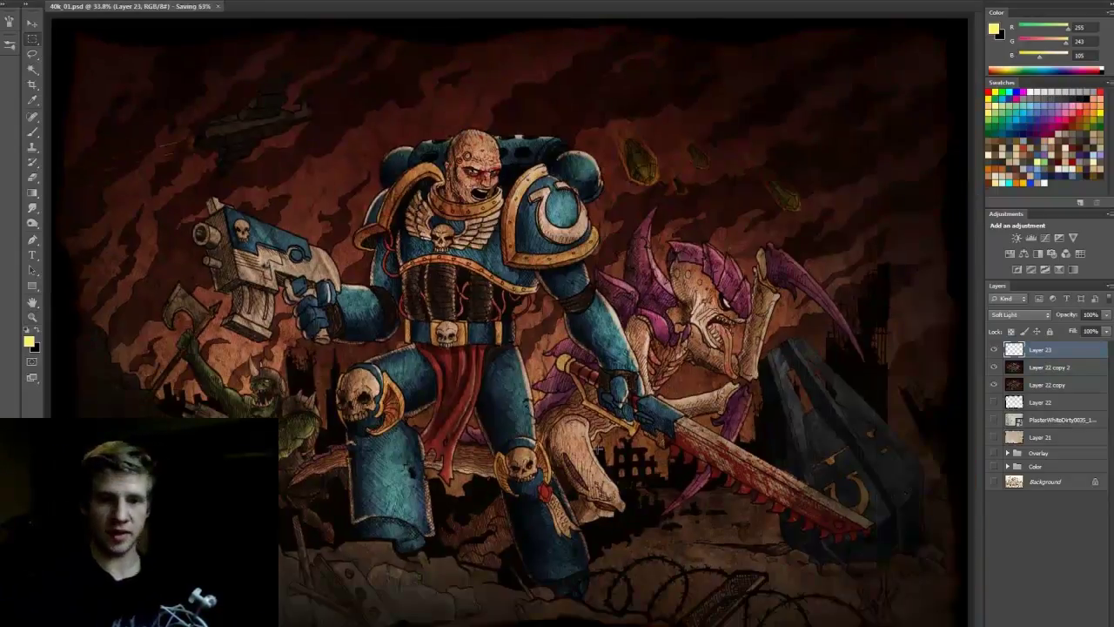
# Step: Reduce the saturation of the yellow meteor and tracer layer by about half with Hue/Saturation
pyautogui.click(79, 1)
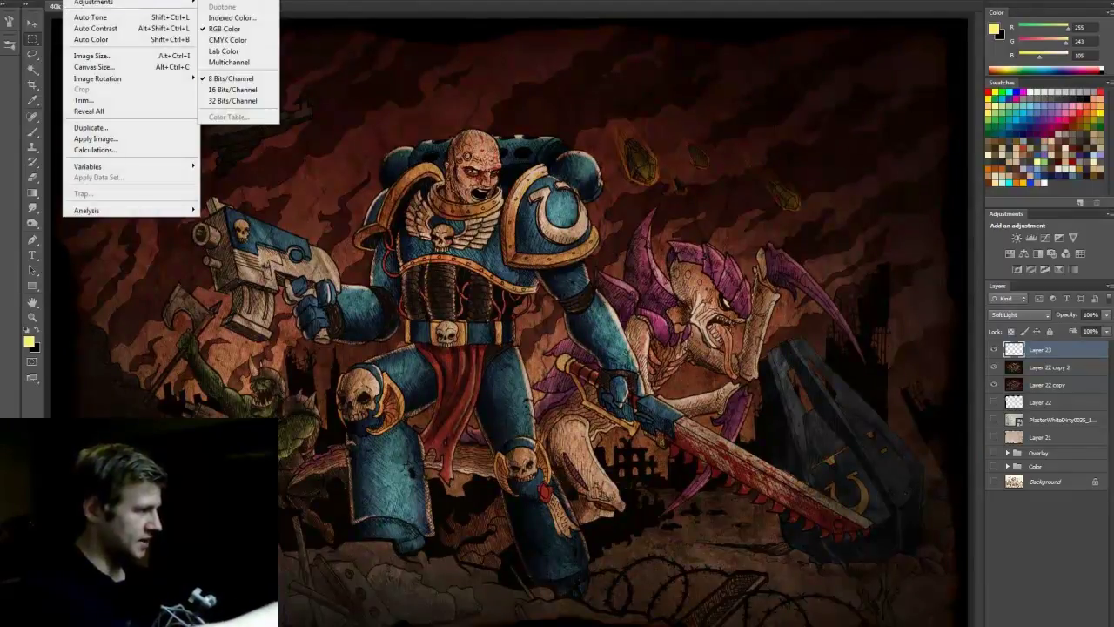
pyautogui.moveTo(174, 3)
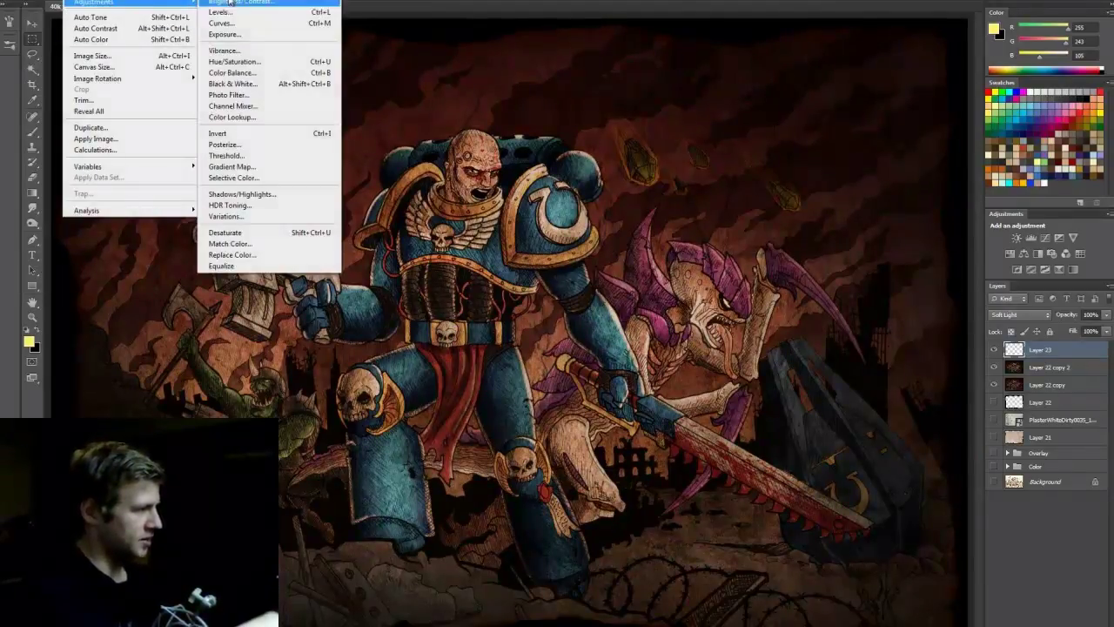
pyautogui.click(300, 66)
pyautogui.moveTo(794, 222); pyautogui.dragTo(765, 224)
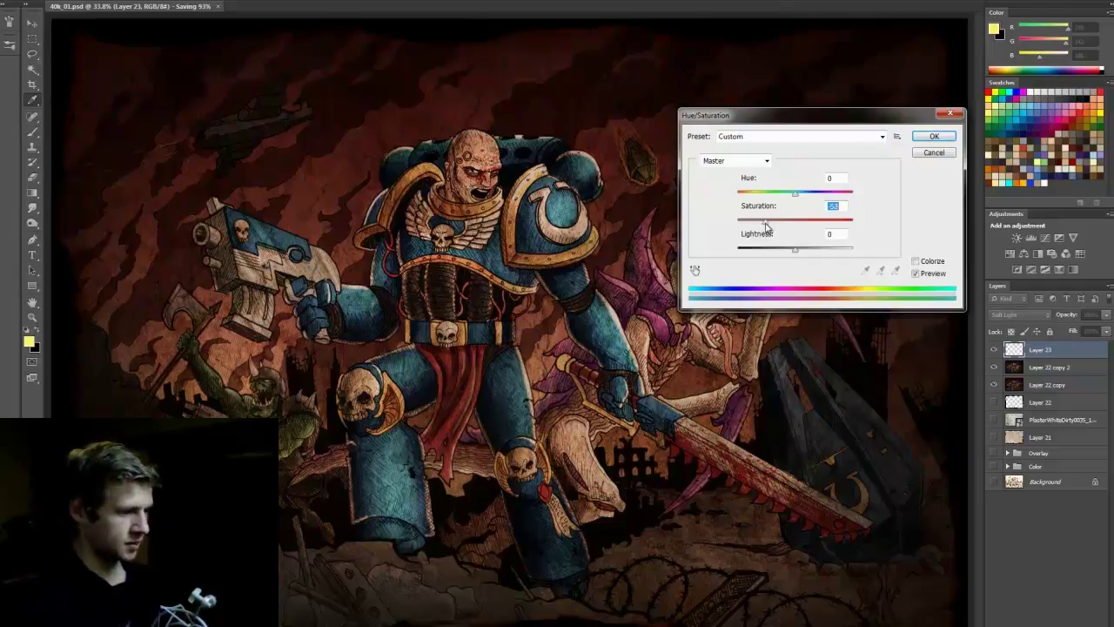
pyautogui.click(934, 135)
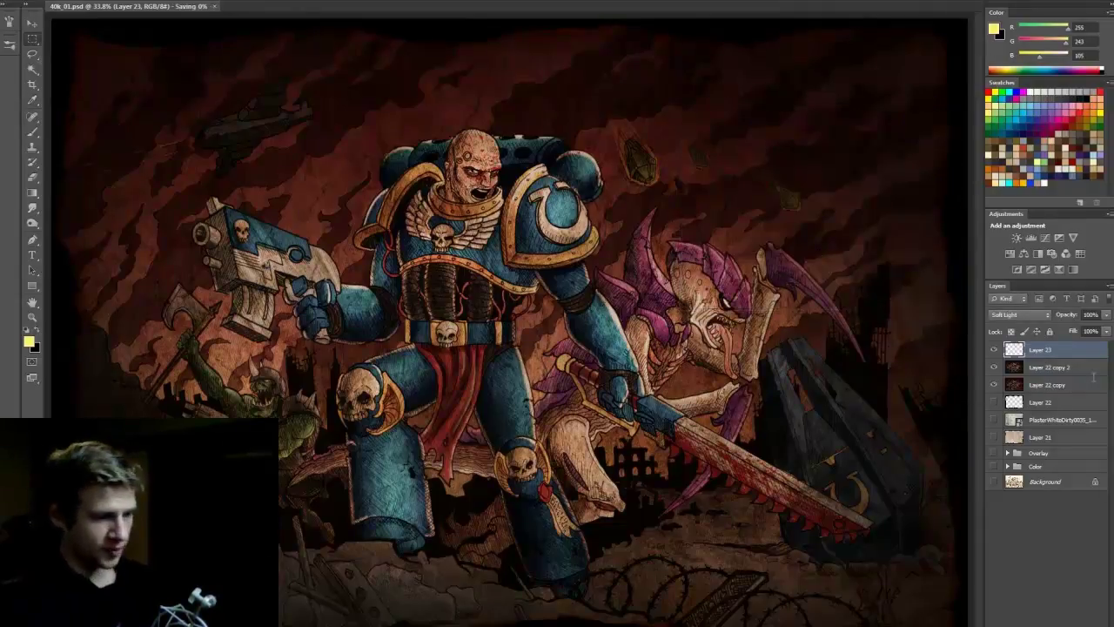
# Step: Duplicate the meteor and tracer layer and set the copy's saturation to -100 with Hue/Saturation
pyautogui.hotkey('ctrl', 'j')
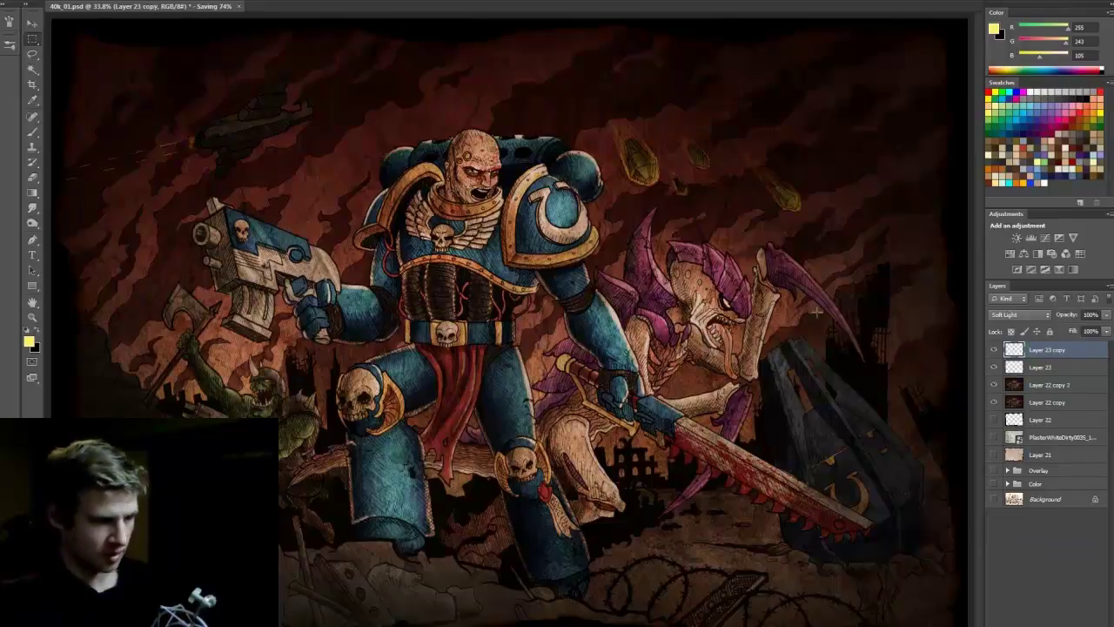
pyautogui.click(77, 0)
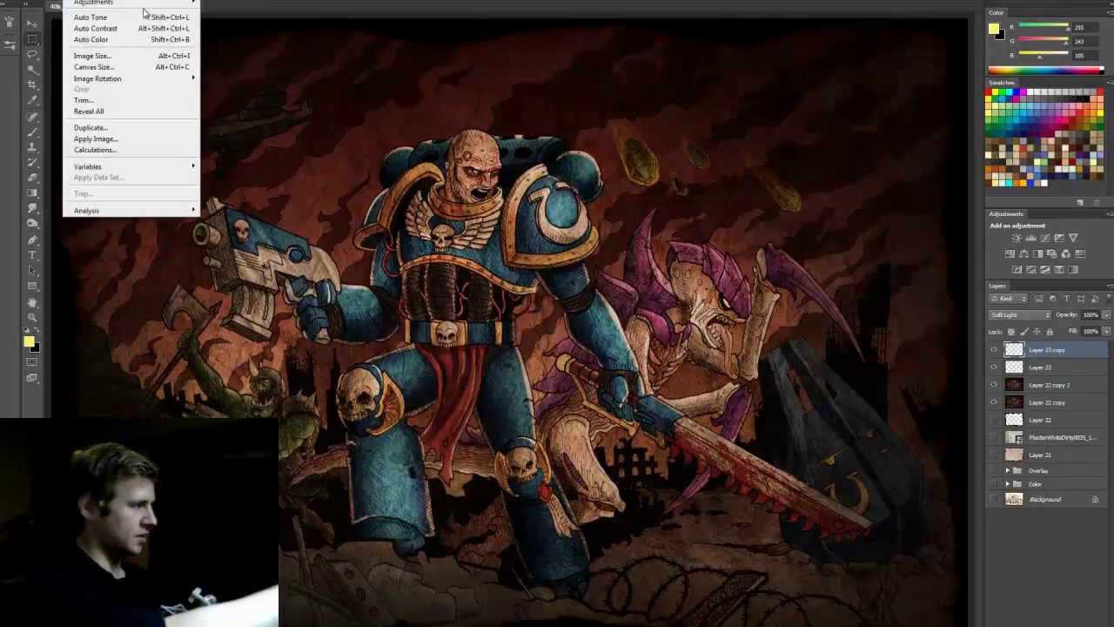
pyautogui.moveTo(154, 3)
pyautogui.click(253, 62)
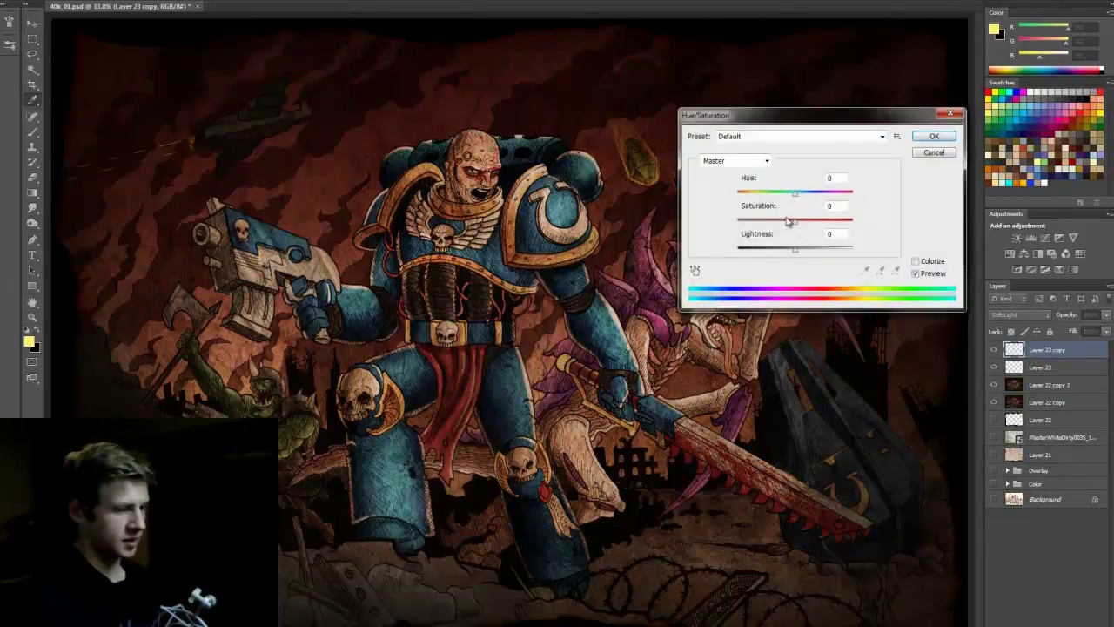
pyautogui.moveTo(789, 220); pyautogui.dragTo(742, 231)
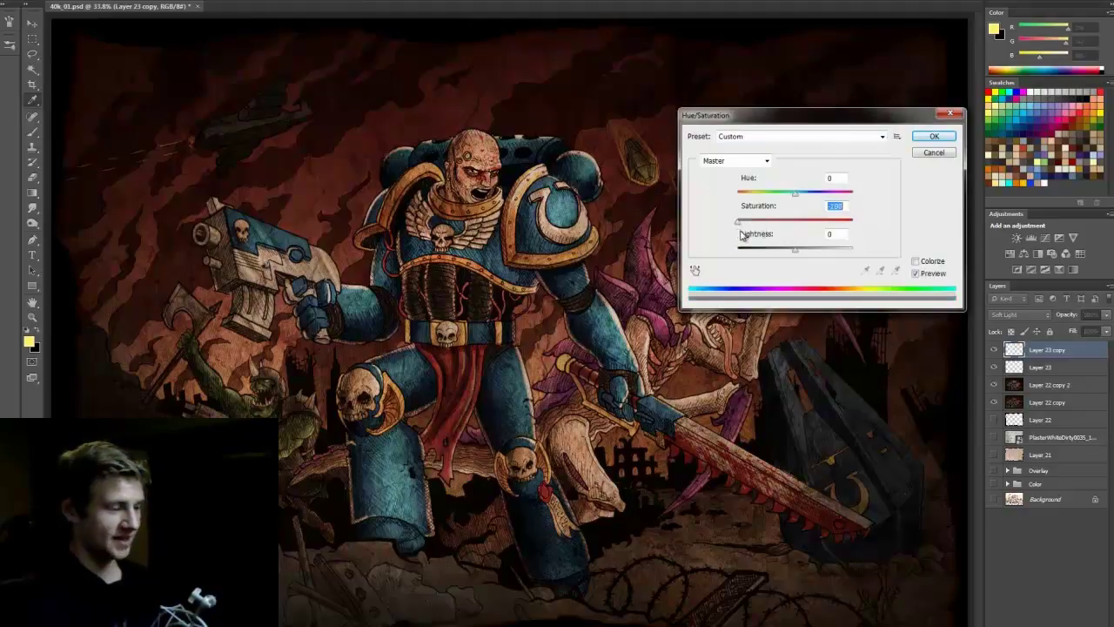
pyautogui.click(945, 139)
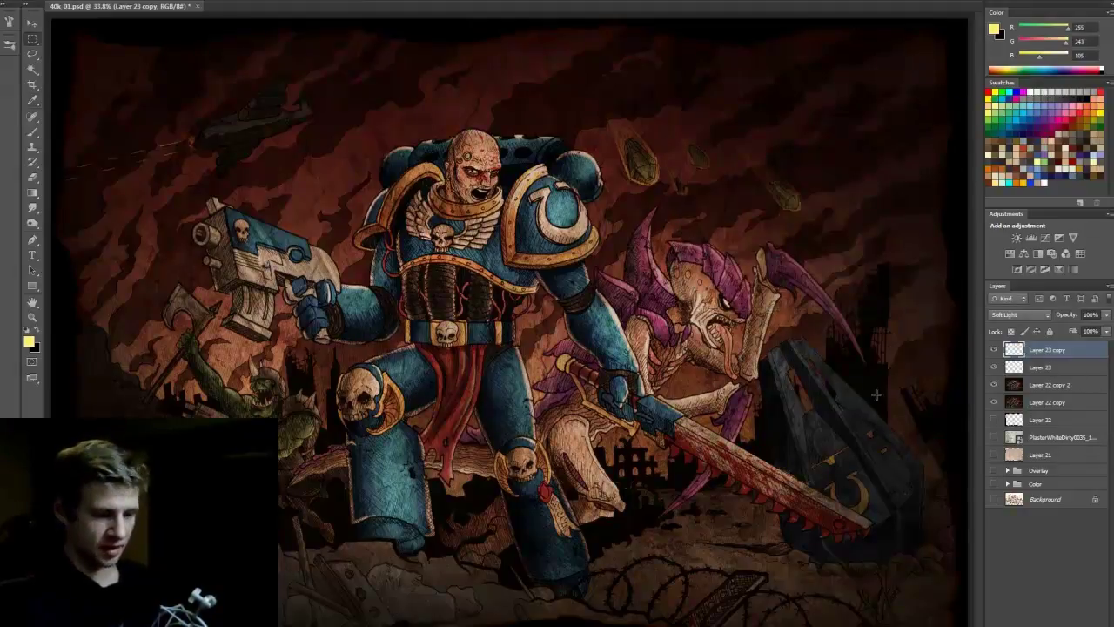
# Step: Merge both meteor layers with Layer 22 copy 2 and save the document
pyautogui.keyDown('shift'); pyautogui.click(1040, 387); pyautogui.keyUp('shift')
pyautogui.rightClick(1042, 387)
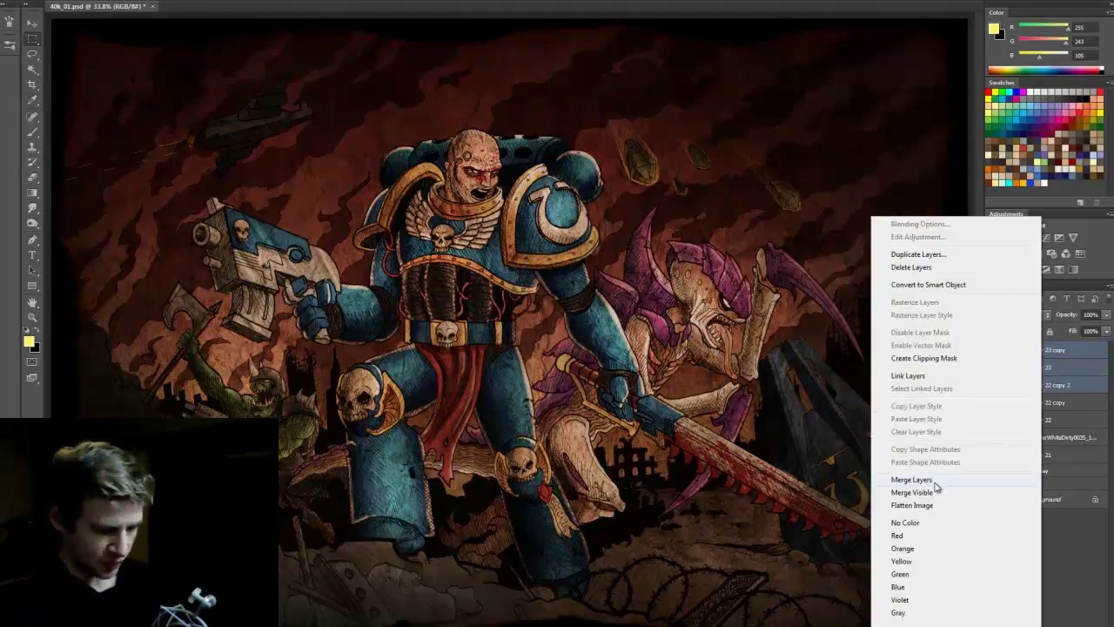
pyautogui.click(935, 483)
pyautogui.hotkey('ctrl', 's')
# Step: Compare the artwork with and without the merged layer, leave the layer visible and save the document
pyautogui.click(994, 349)
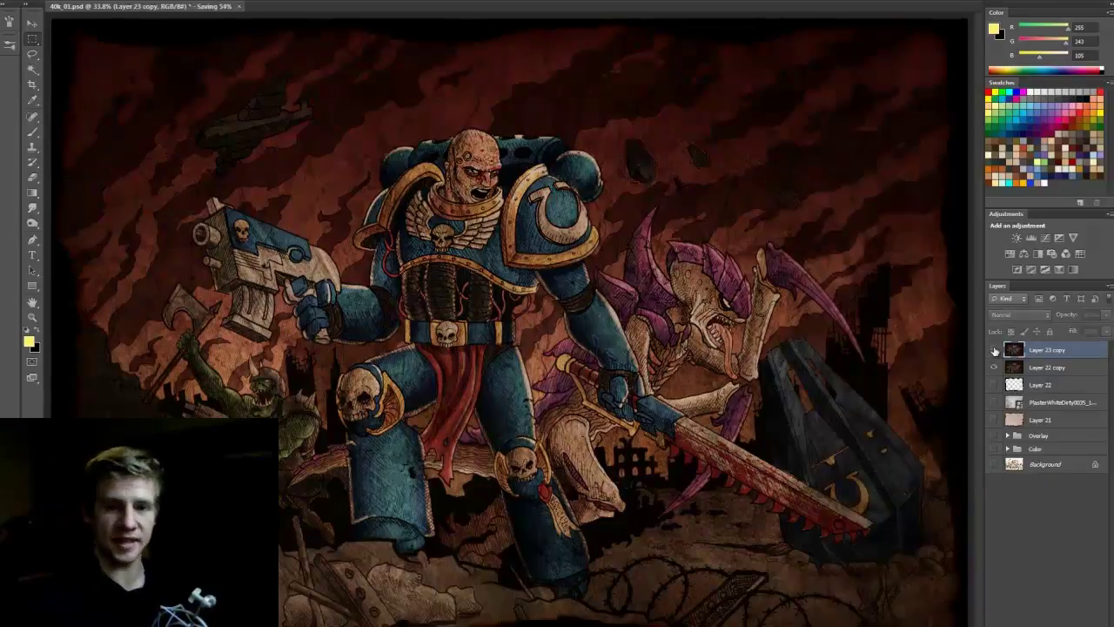
pyautogui.click(993, 350)
pyautogui.click(993, 350)
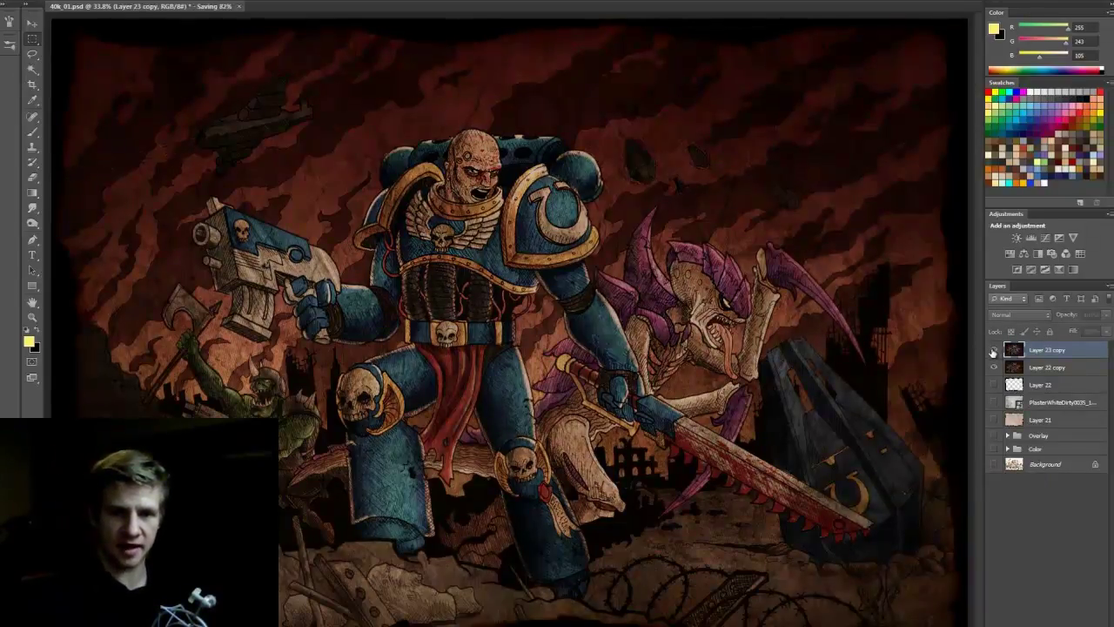
pyautogui.click(992, 351)
pyautogui.hotkey('ctrl', 's')
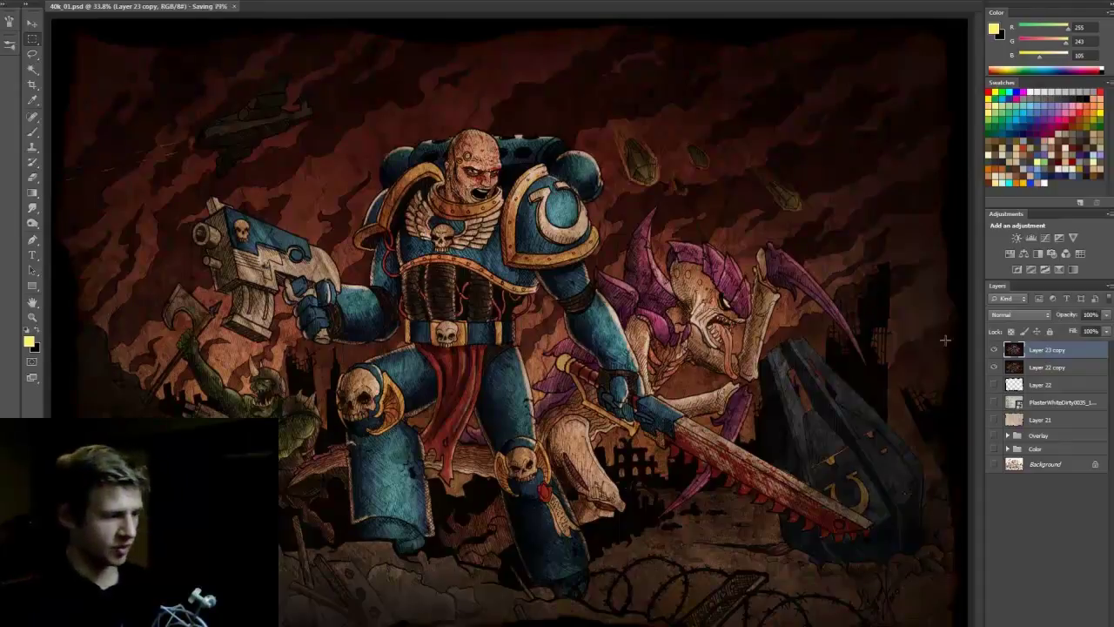
# Step: Try blend modes from Lighten through Pin Light on the merged layer and return it to Normal
pyautogui.click(1041, 317)
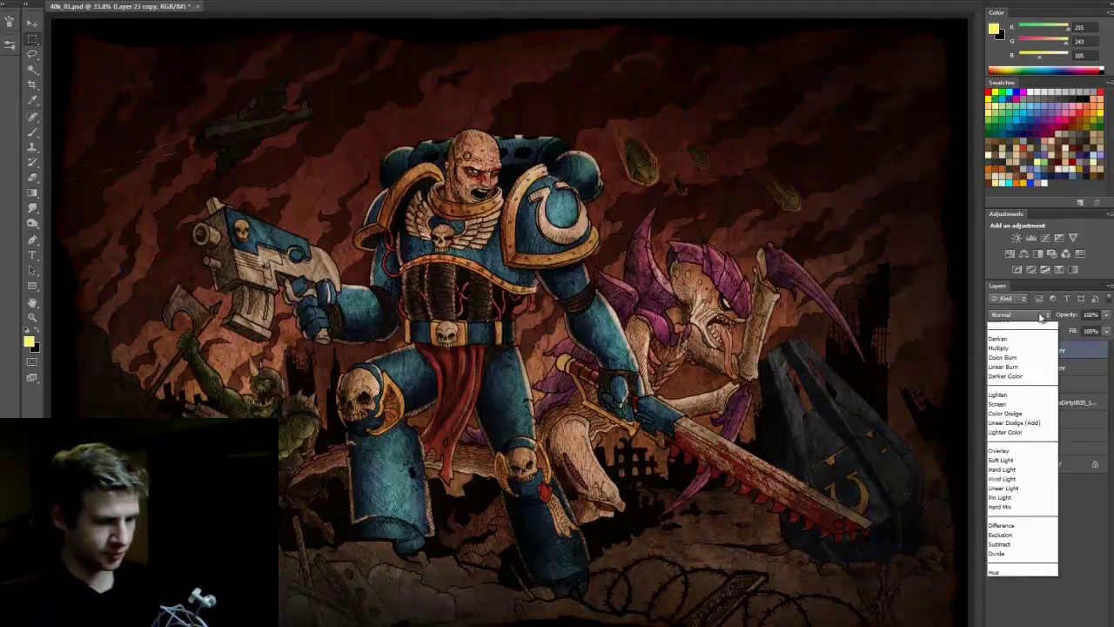
pyautogui.click(997, 394)
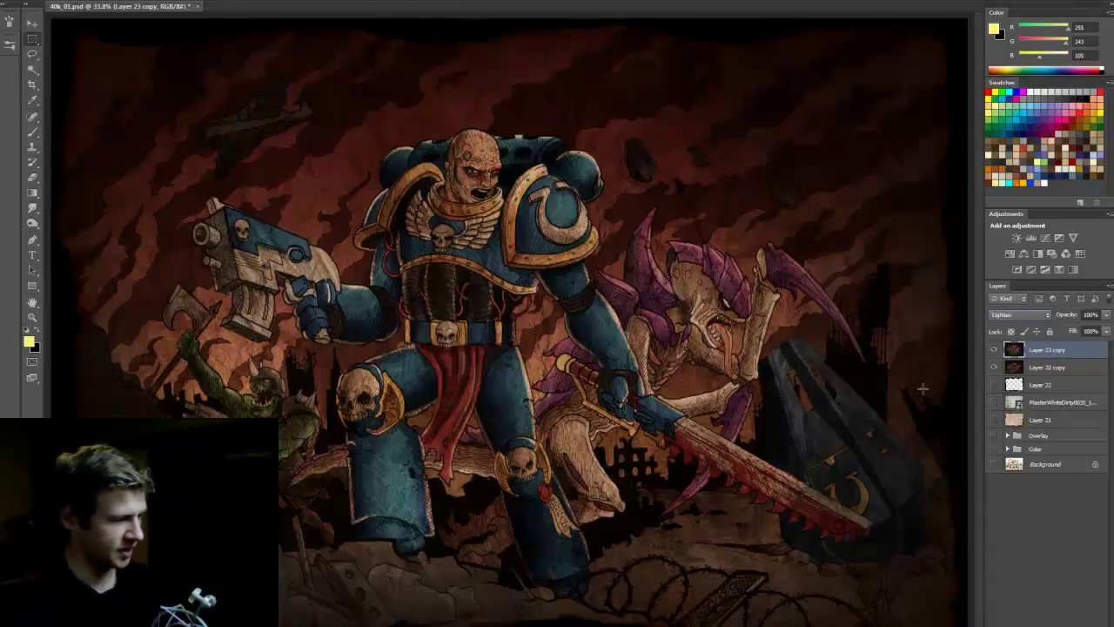
pyautogui.press('Down')
pyautogui.press('Down')
pyautogui.press('Down')
pyautogui.press('Down')
pyautogui.press('Down')
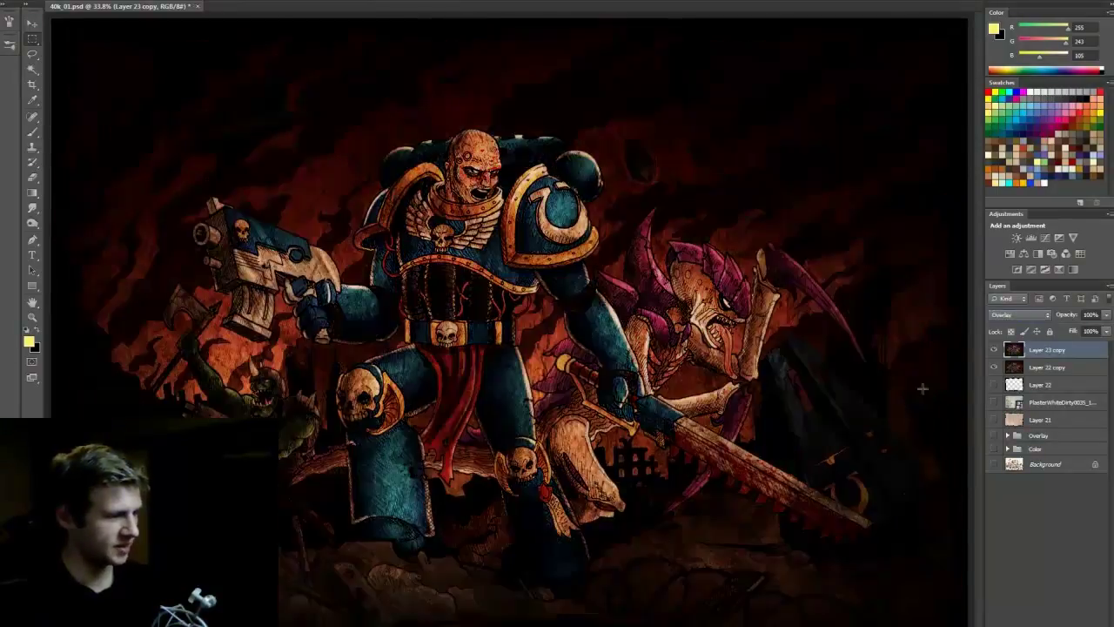
pyautogui.press('Down')
pyautogui.press('Down')
pyautogui.press('Down')
pyautogui.press('Down')
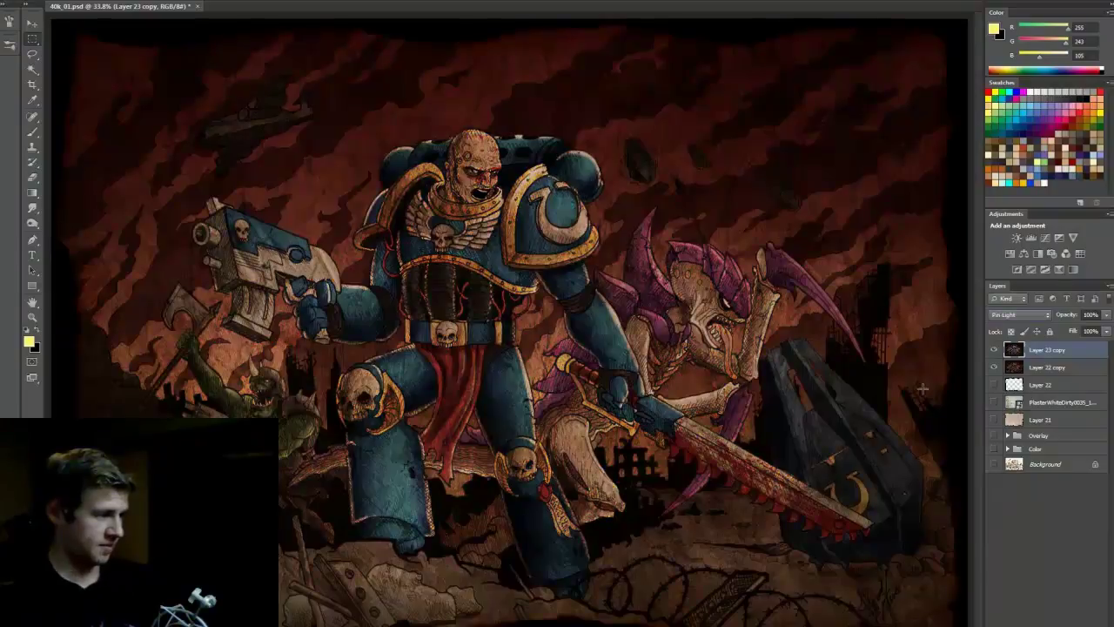
pyautogui.click(1022, 316)
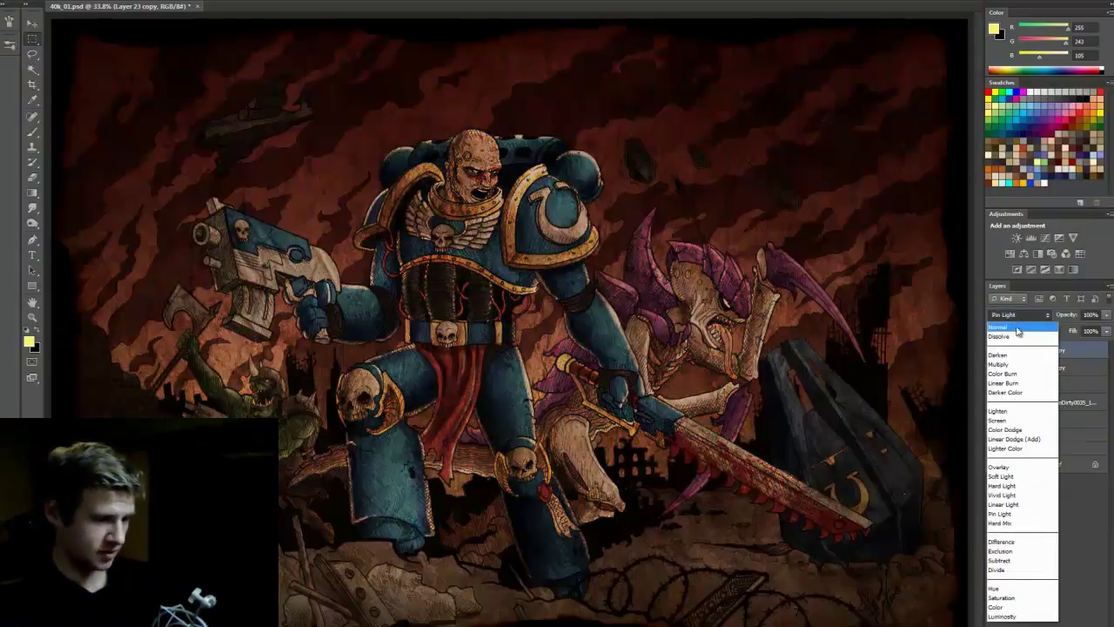
pyautogui.click(1018, 327)
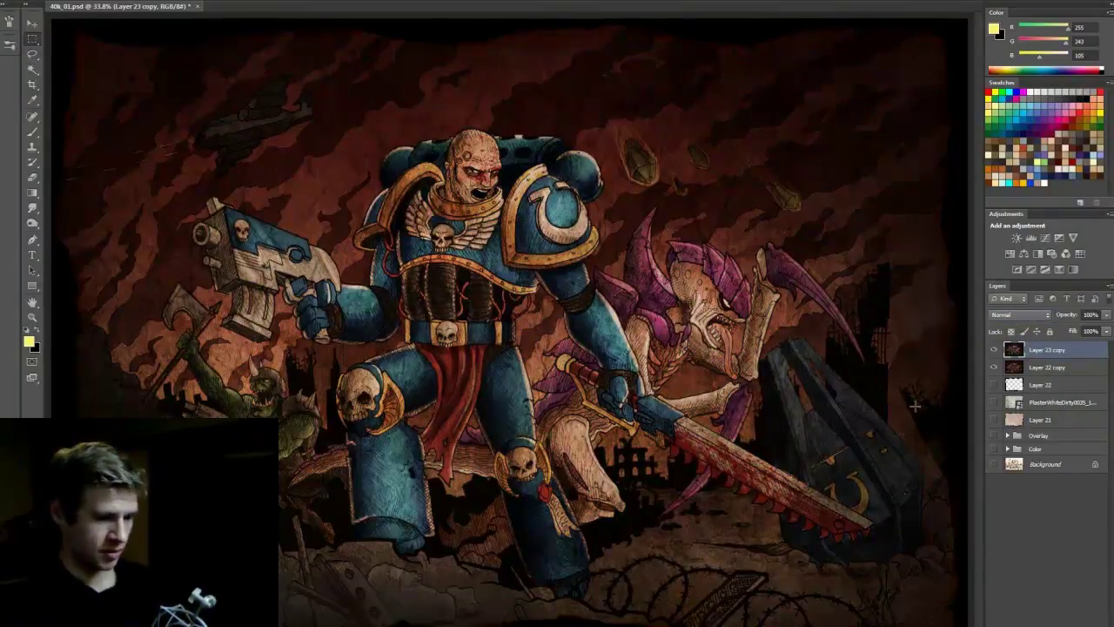
# Step: Save the document and lower the merged layer's opacity to 67%
pyautogui.hotkey('ctrl', 's')
pyautogui.click(1106, 314)
pyautogui.moveTo(1104, 331); pyautogui.dragTo(1087, 333)
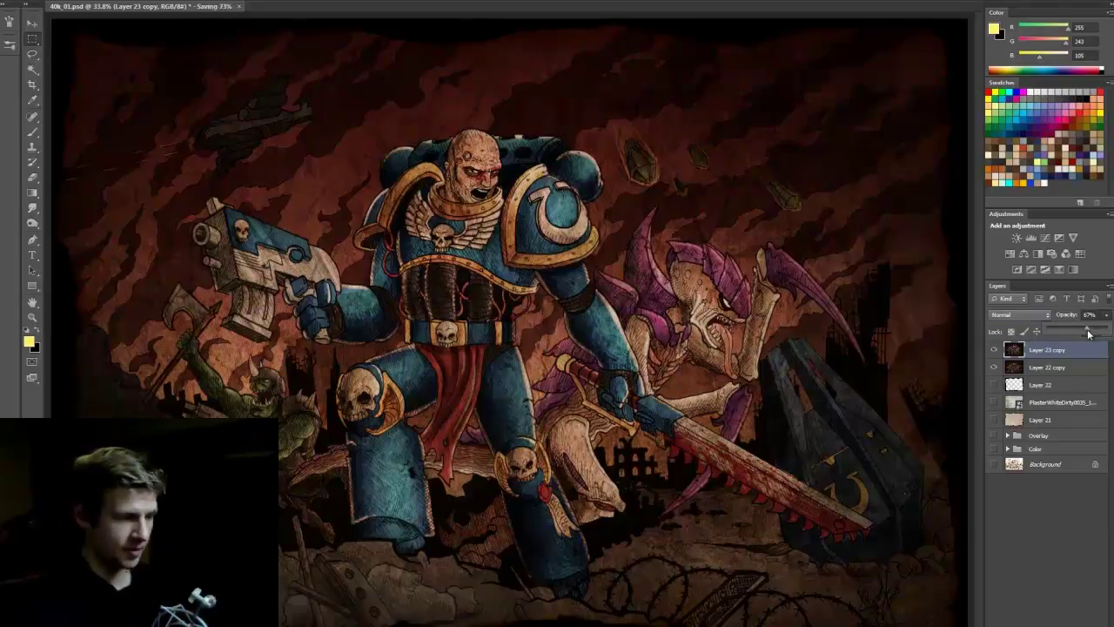
pyautogui.click(946, 354)
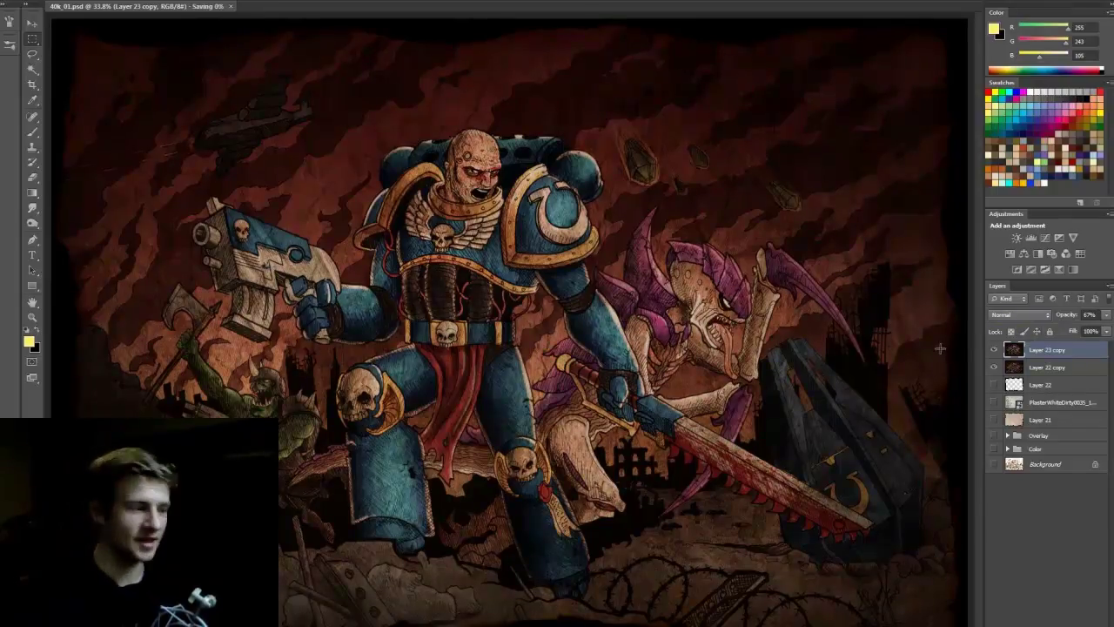